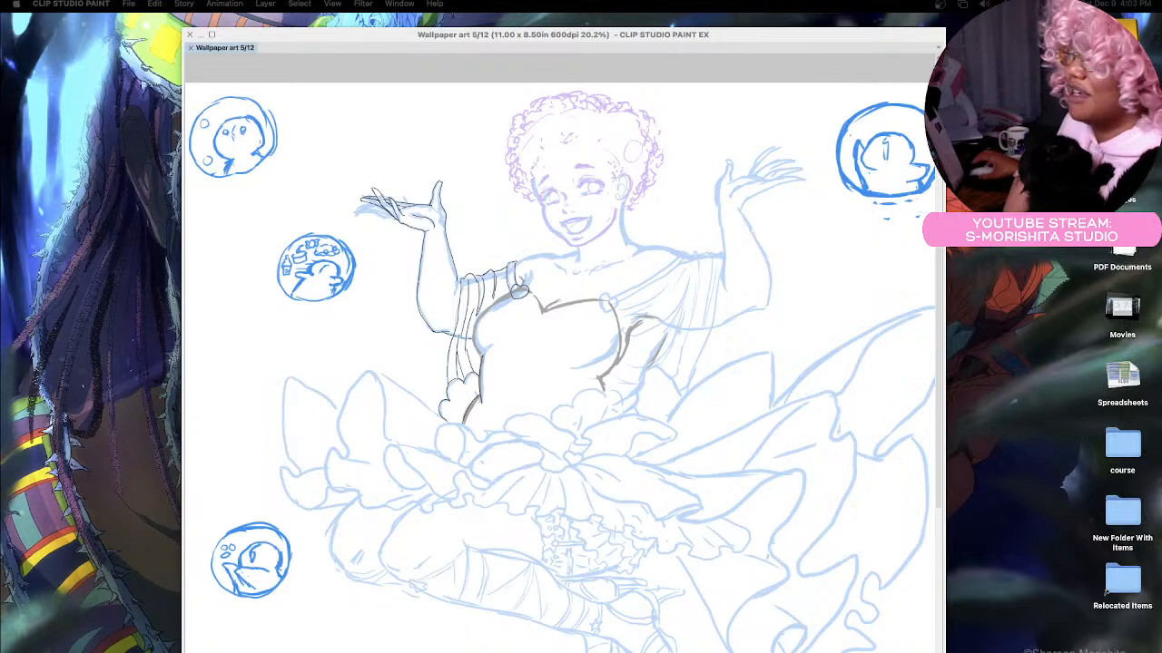
Show the hidden palettes and switch the drawing tool to the Marker pen.
key("Tab")
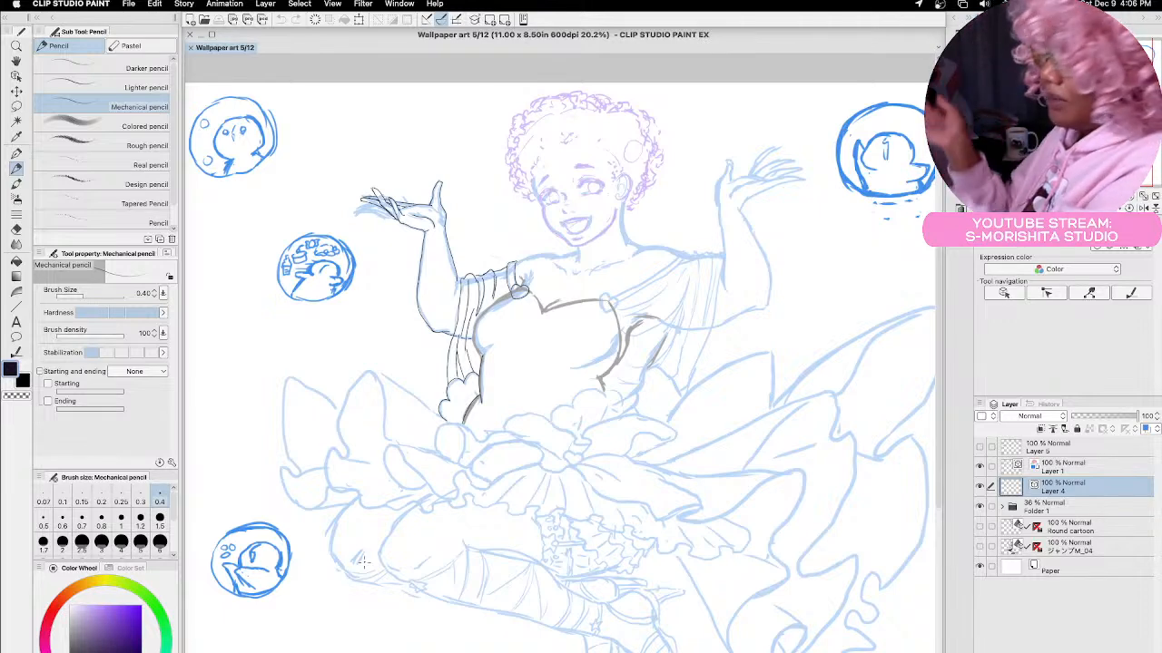
left_click(17, 155)
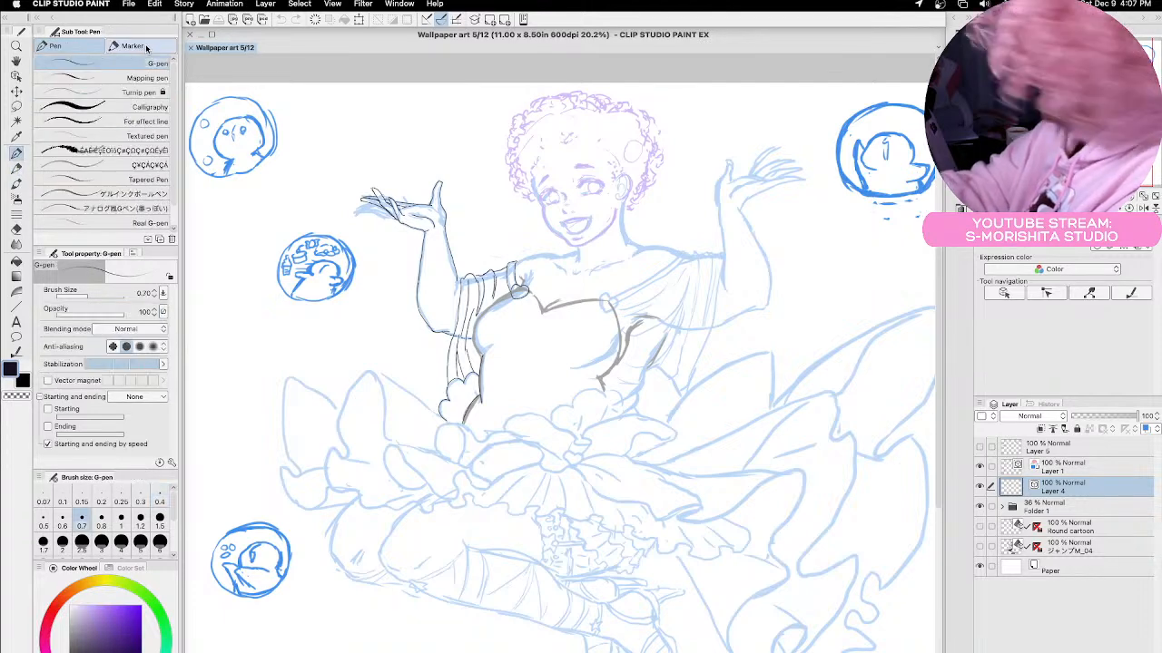
left_click(146, 47)
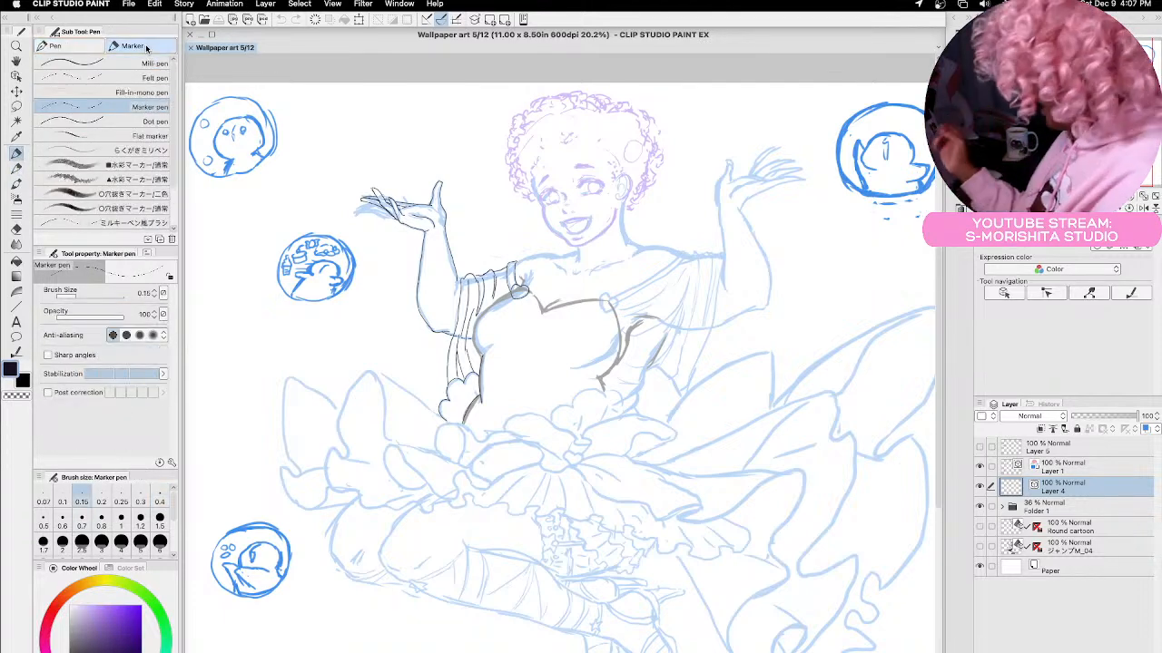
Examine the existing ink lines around the raised hand and bodice by hiding and reshowing Layer 4.
left_click(980, 487)
left_click(980, 487)
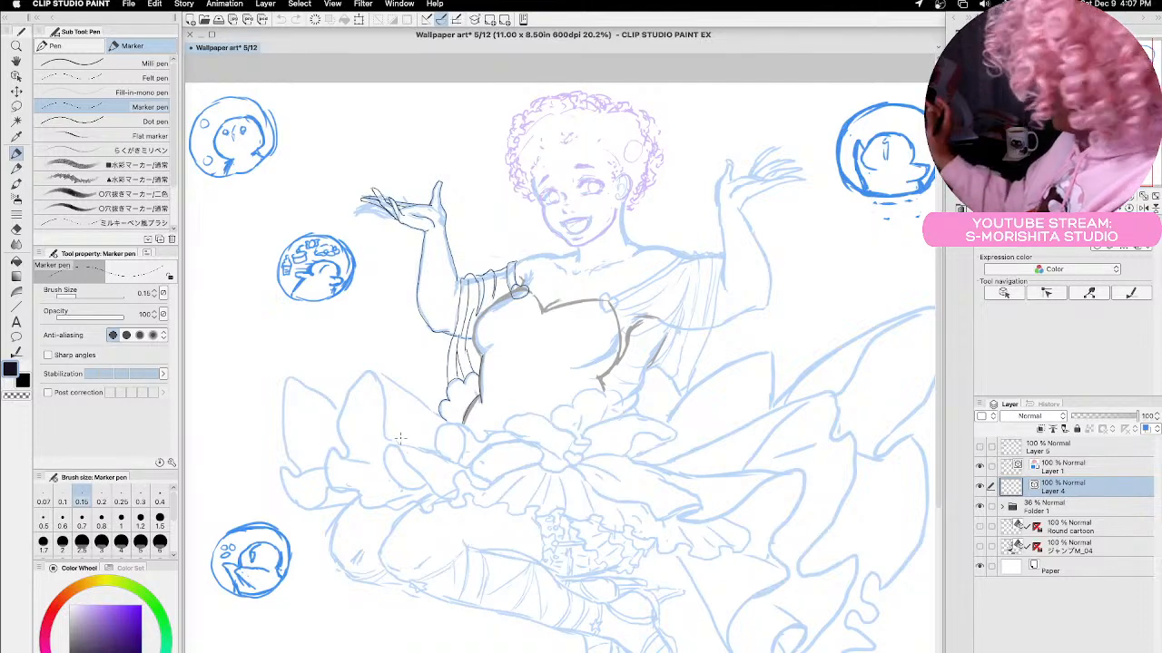
scroll(399, 439, "up", 4)
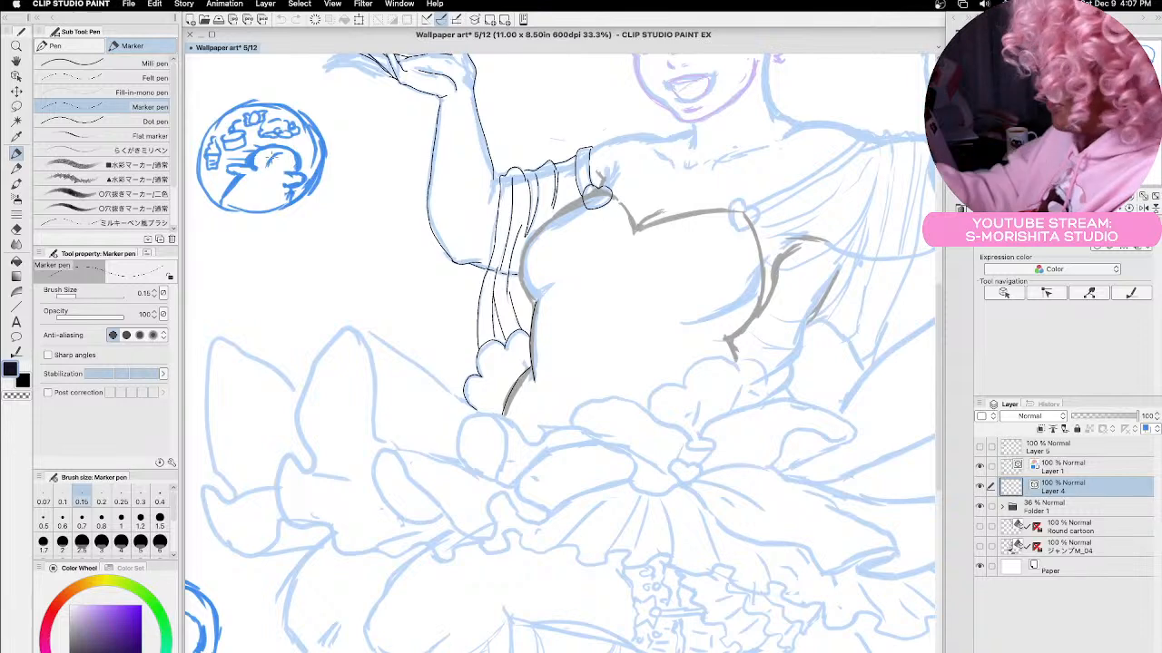
left_click_drag(300, 203, 539, 399)
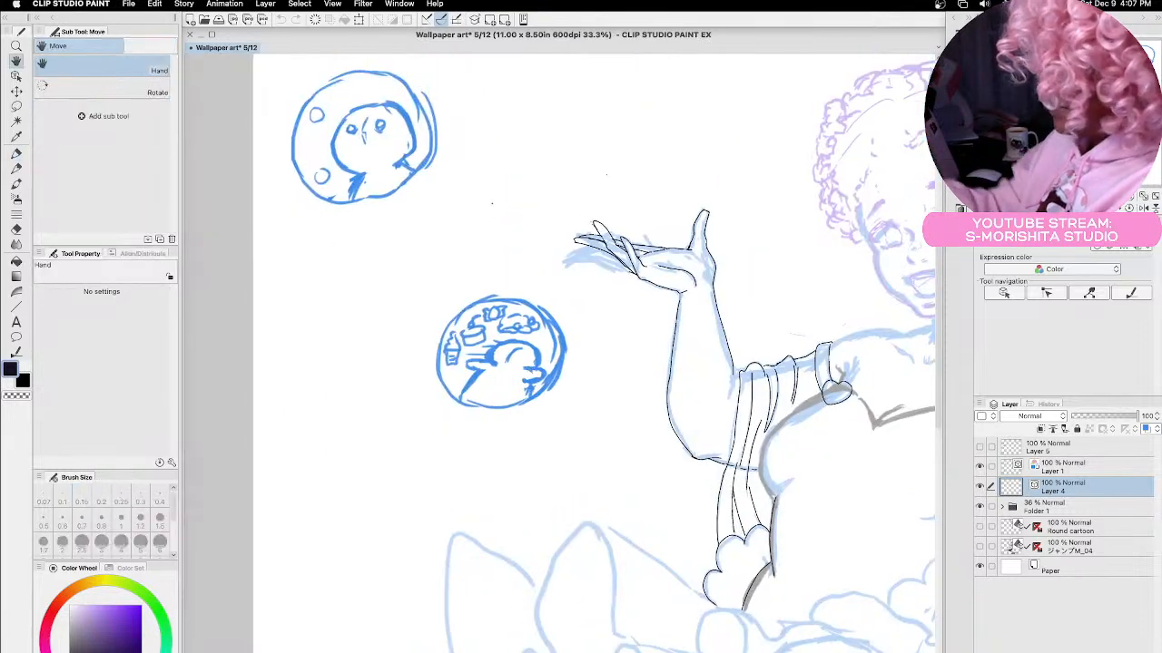
left_click_drag(782, 461, 425, 350)
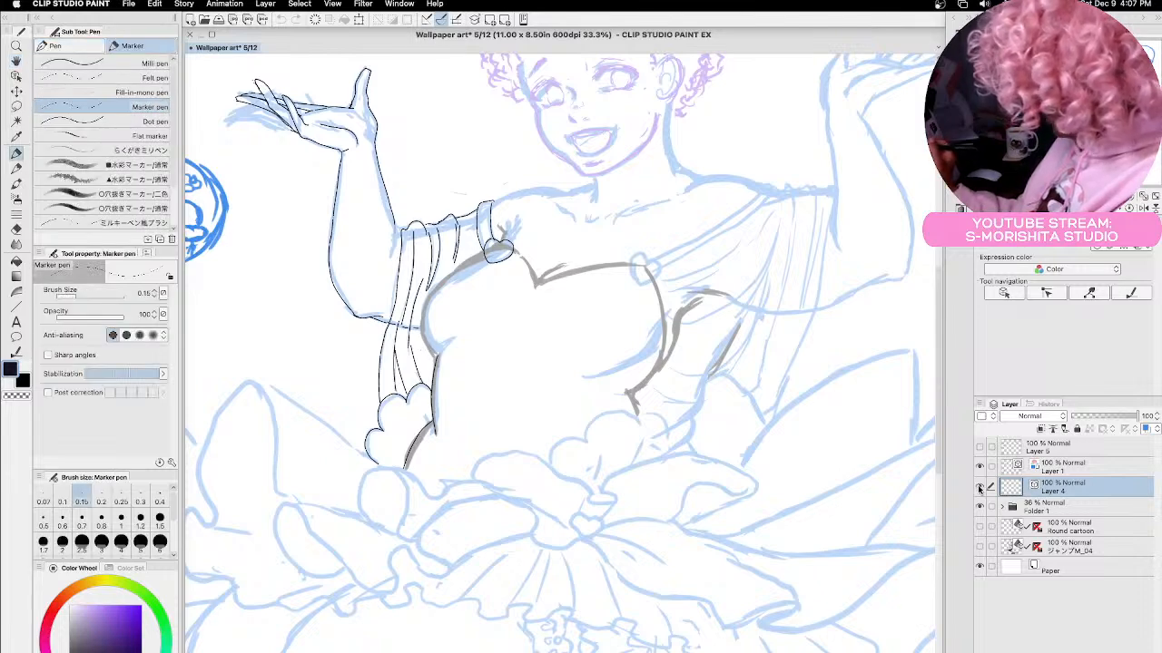
left_click(979, 487)
left_click(979, 487)
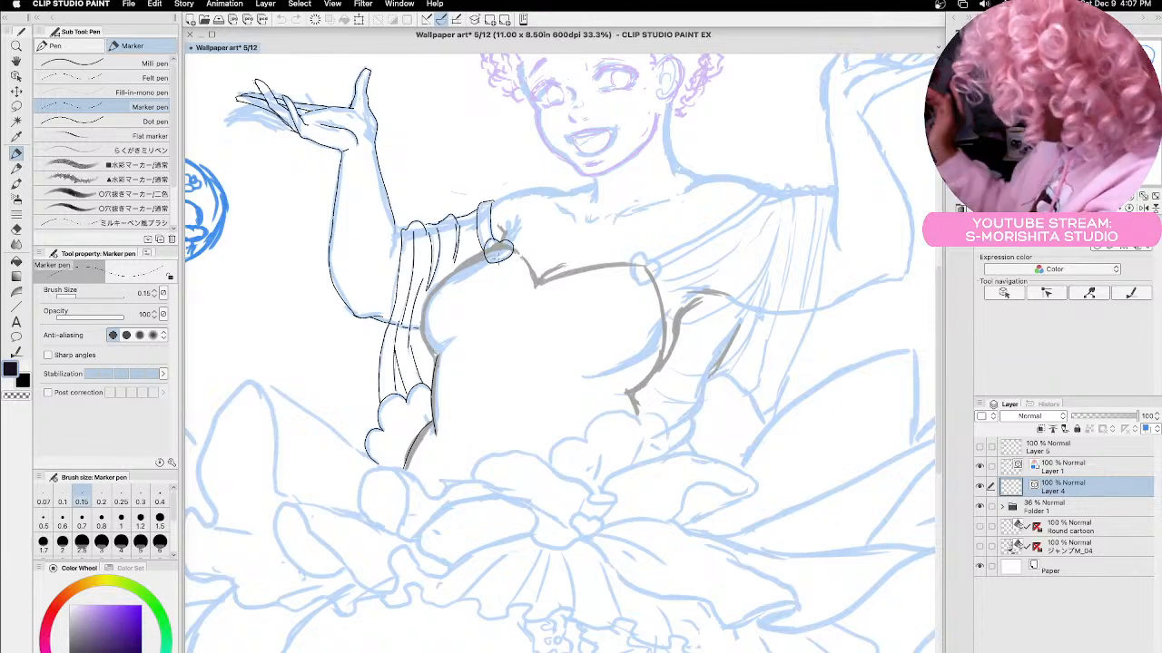
Ink a fold on the draped sleeve and the bodice's outer curve from the heart clasp down to under the bust.
scroll(498, 254, "up", 3)
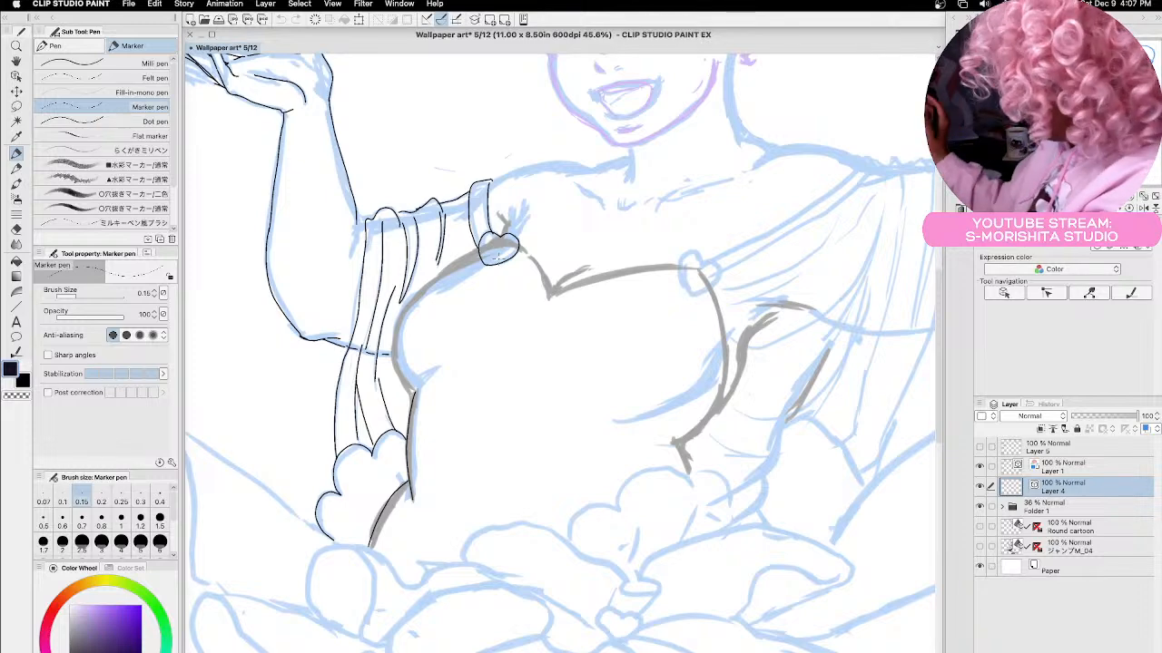
scroll(498, 255, "up", 5)
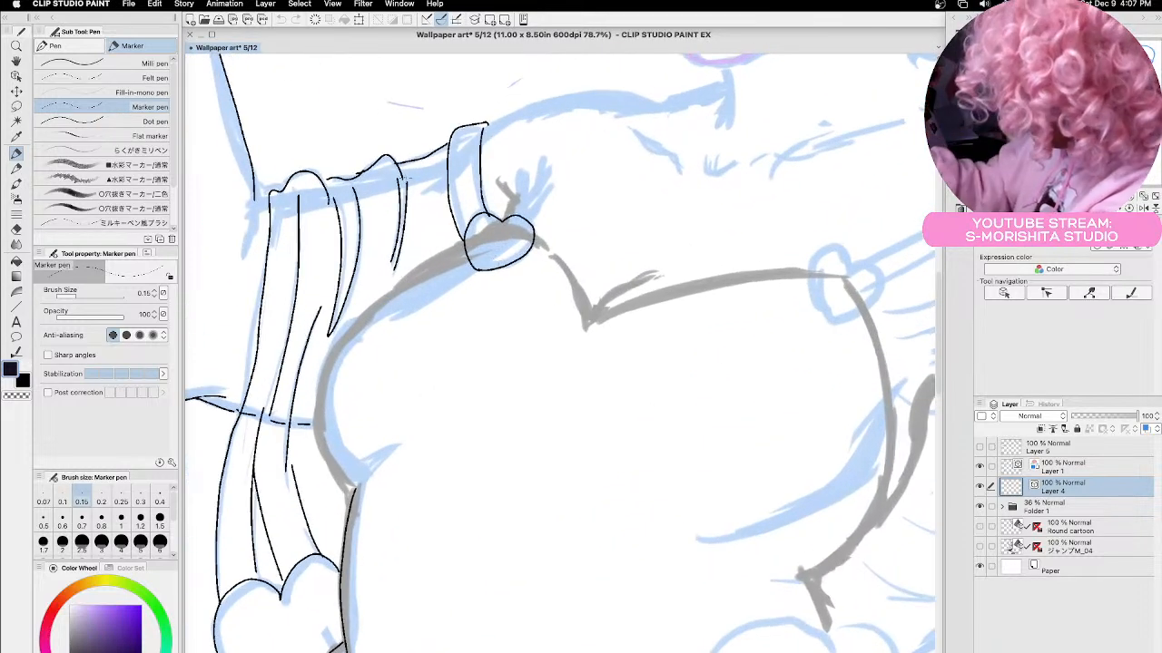
left_click_drag(406, 180, 396, 269)
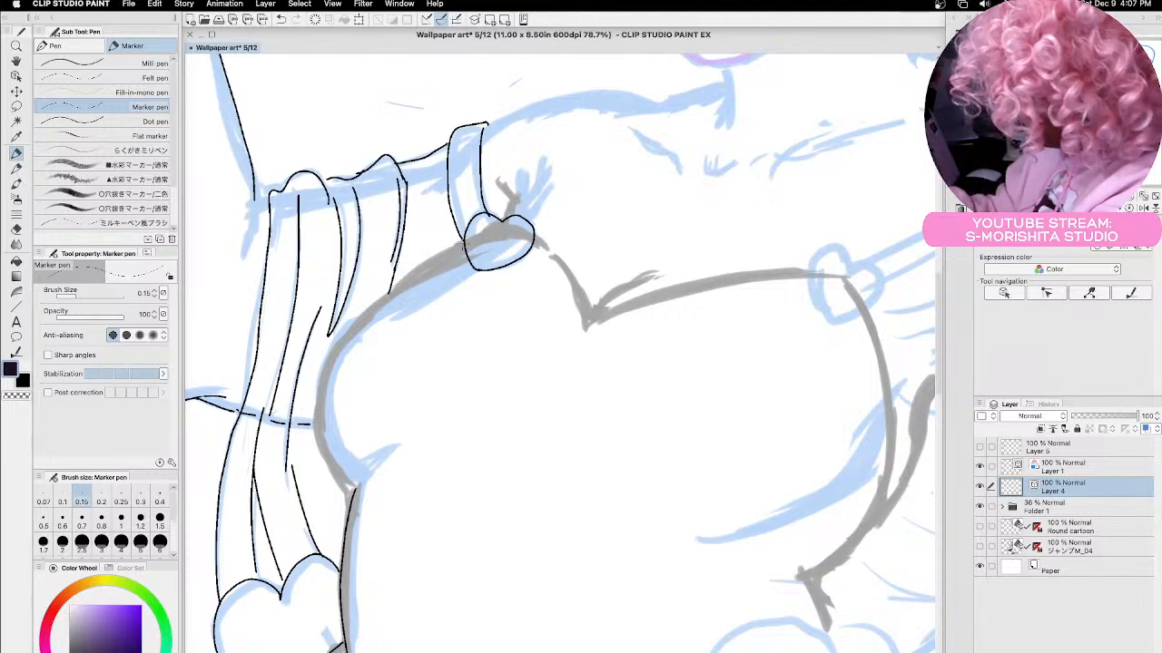
mouse_move(467, 239)
left_mouse_down()
mouse_move(384, 296)
mouse_move(329, 365)
mouse_move(323, 458)
mouse_move(346, 495)
mouse_move(379, 470)
left_mouse_up()
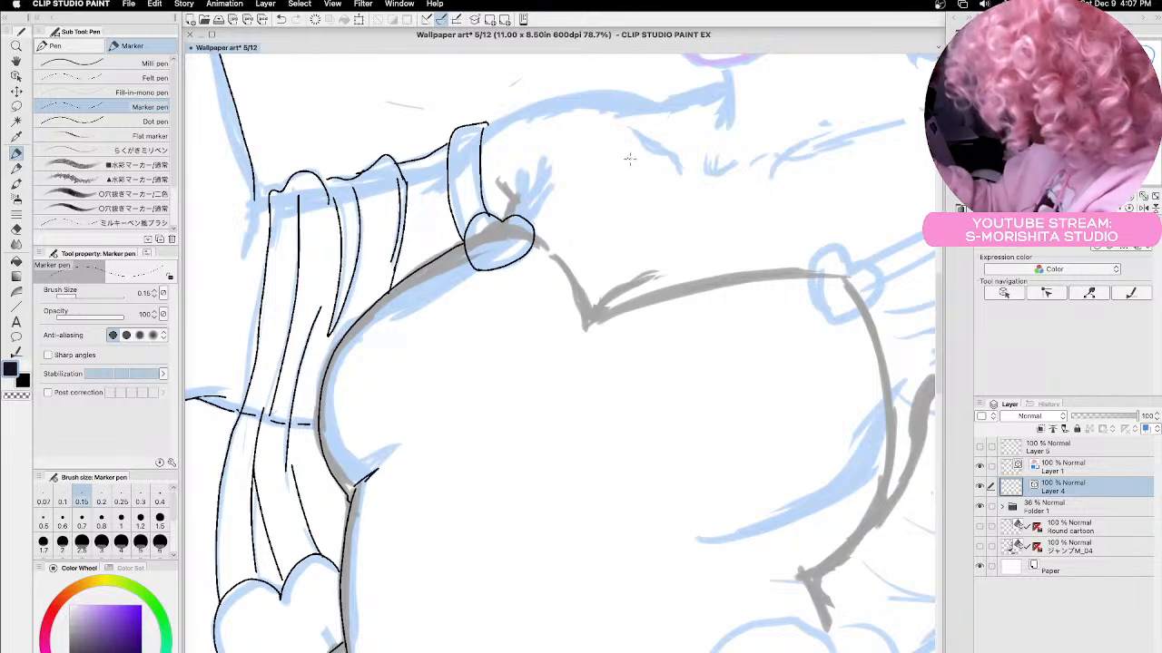
Ink the armpit crease above the heart clasp and the shoulder line up to the neck, redoing the shoulder stroke once.
mouse_move(550, 235)
left_mouse_down()
mouse_move(427, 356)
mouse_move(424, 402)
left_mouse_up()
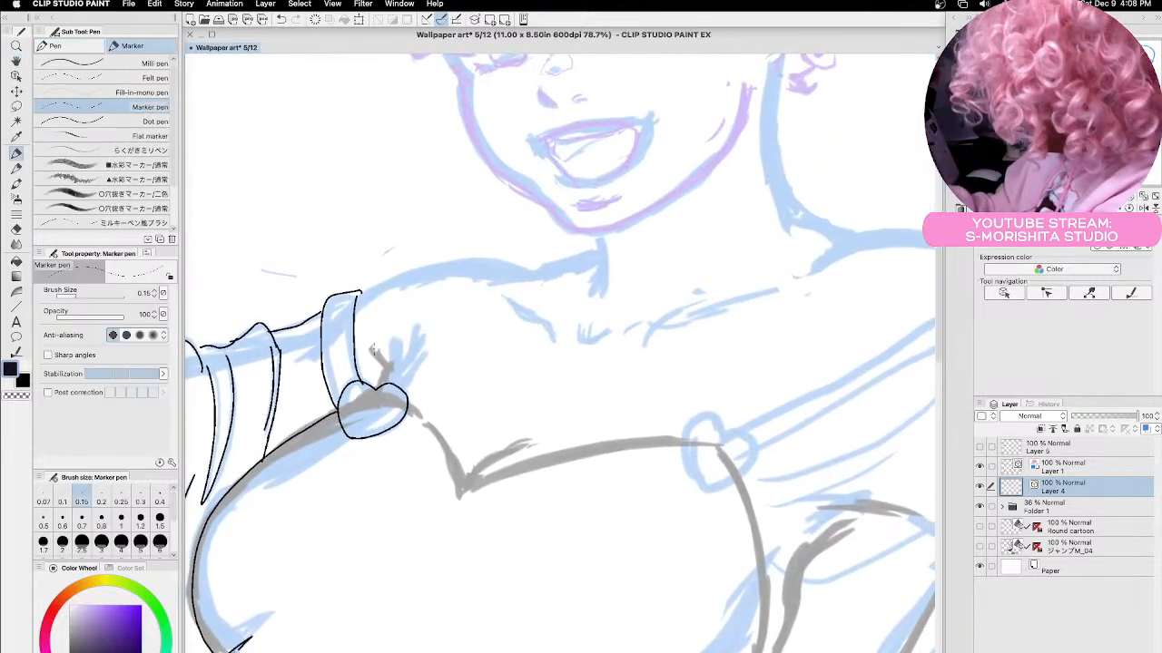
left_click_drag(376, 361, 396, 363)
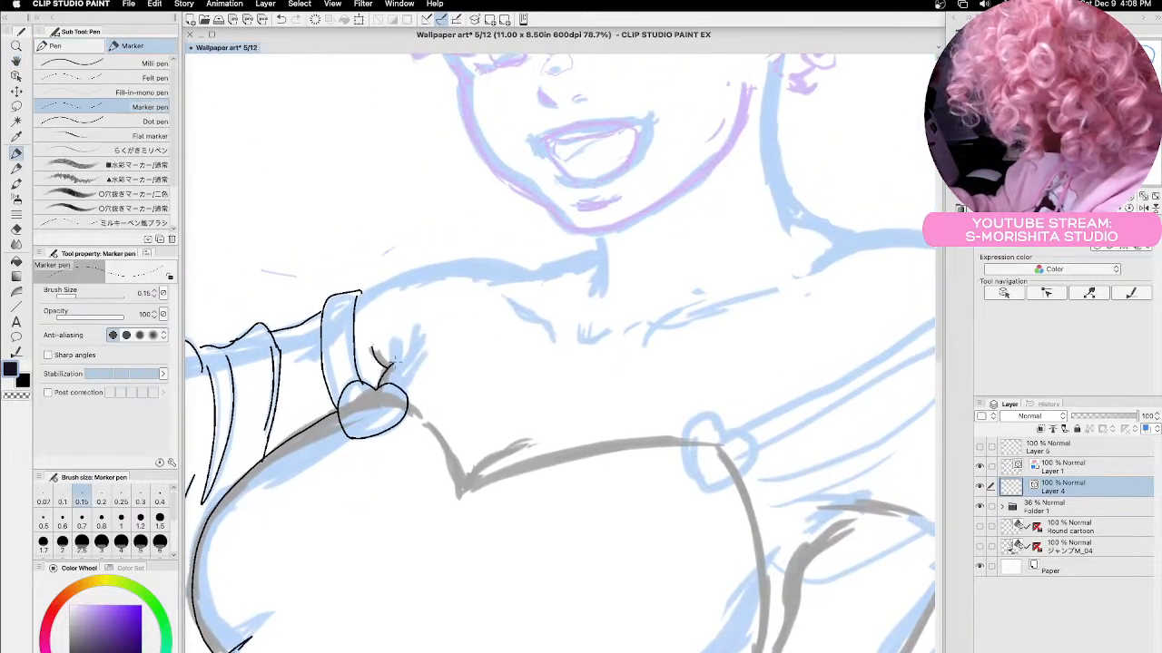
mouse_move(358, 294)
left_mouse_down()
mouse_move(432, 266)
mouse_move(539, 267)
left_mouse_up()
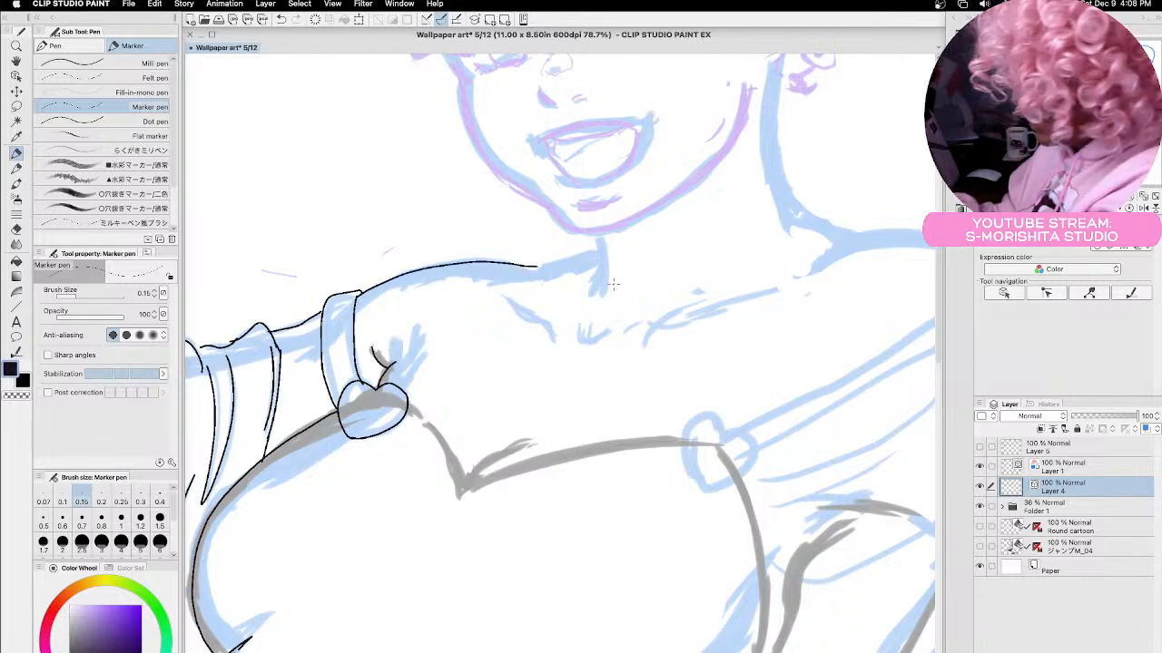
key("super+z")
mouse_move(359, 295)
left_mouse_down()
mouse_move(464, 262)
mouse_move(556, 268)
mouse_move(475, 284)
mouse_move(550, 266)
left_mouse_up()
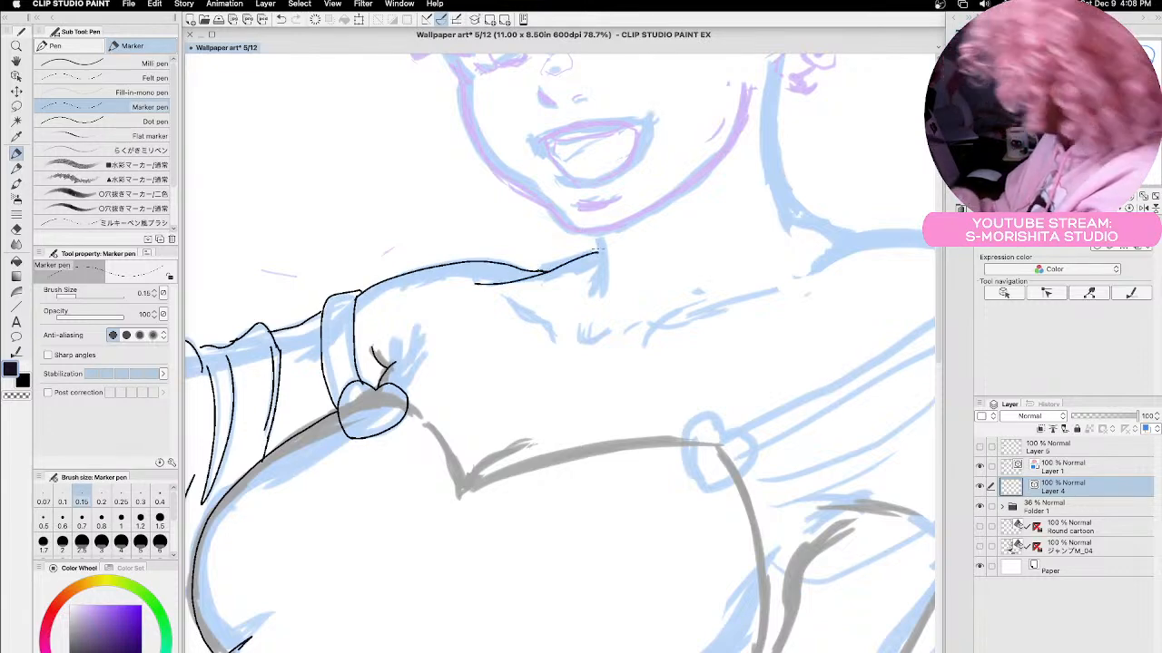
Ink the short neck line under the chin and both collarbones with the throat notch, redrawing the longer collarbone.
left_click_drag(595, 233, 595, 299)
mouse_move(505, 298)
left_mouse_down()
mouse_move(549, 324)
mouse_move(551, 344)
mouse_move(589, 340)
mouse_move(618, 315)
mouse_move(773, 288)
left_mouse_up()
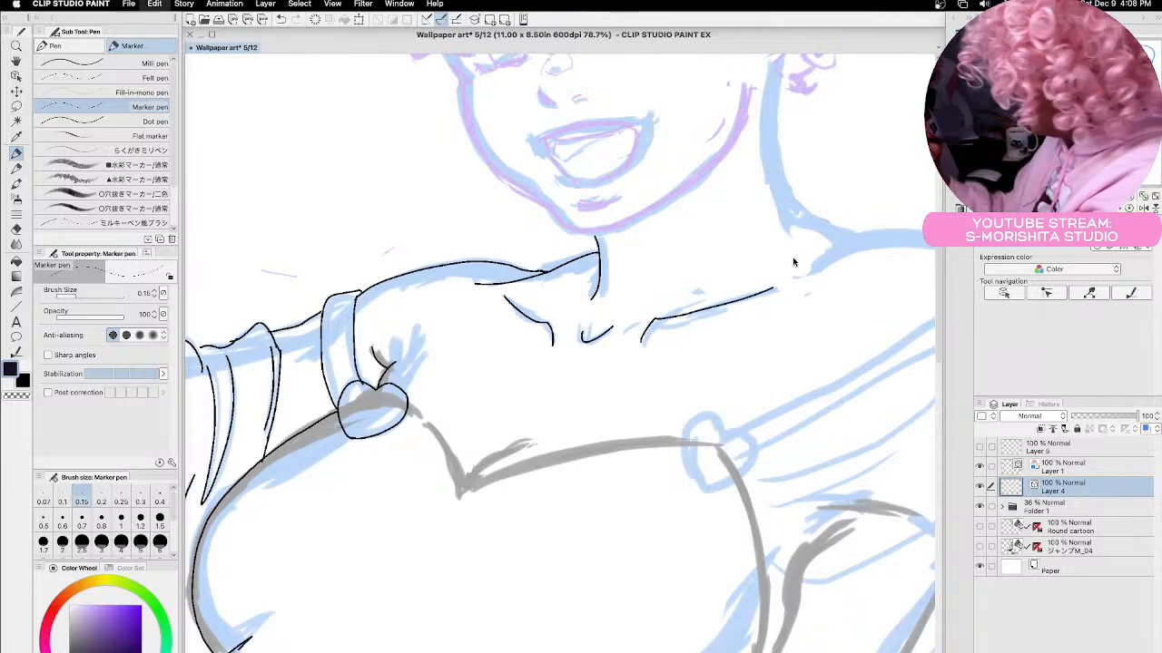
key("super+z")
mouse_move(642, 341)
left_mouse_down()
mouse_move(670, 318)
mouse_move(766, 292)
left_mouse_up()
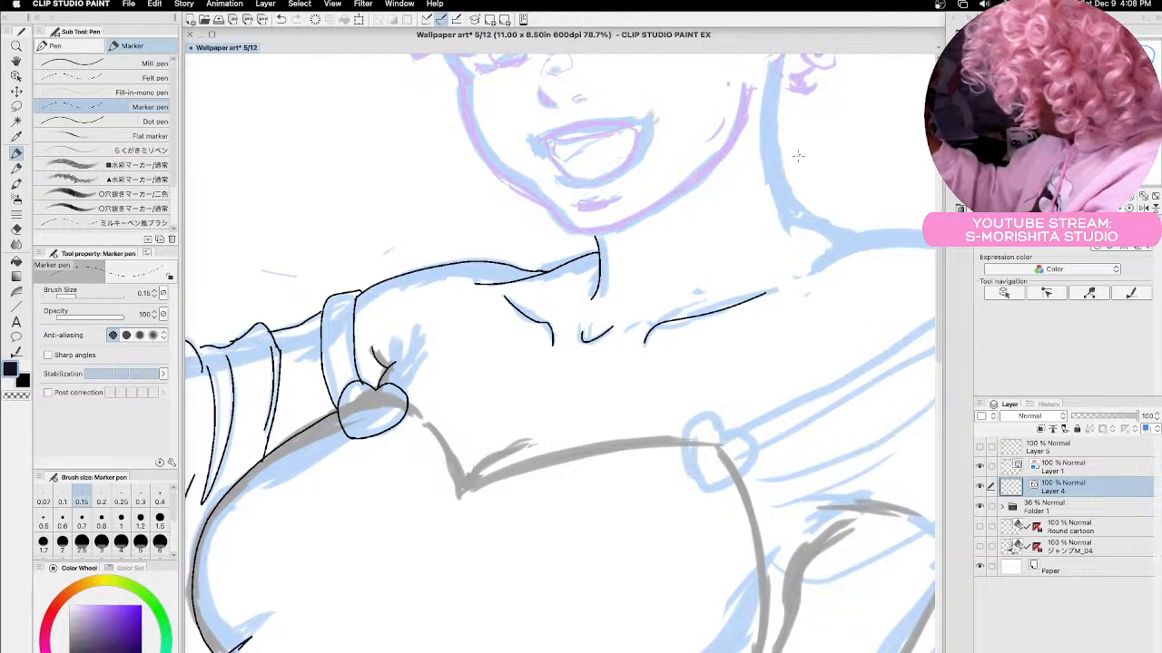
Ink the other side of the neck in one curve from below the ear to the shoulder.
key("space")
mouse_move(789, 163)
left_mouse_down()
mouse_move(679, 285)
mouse_move(611, 327)
left_mouse_up()
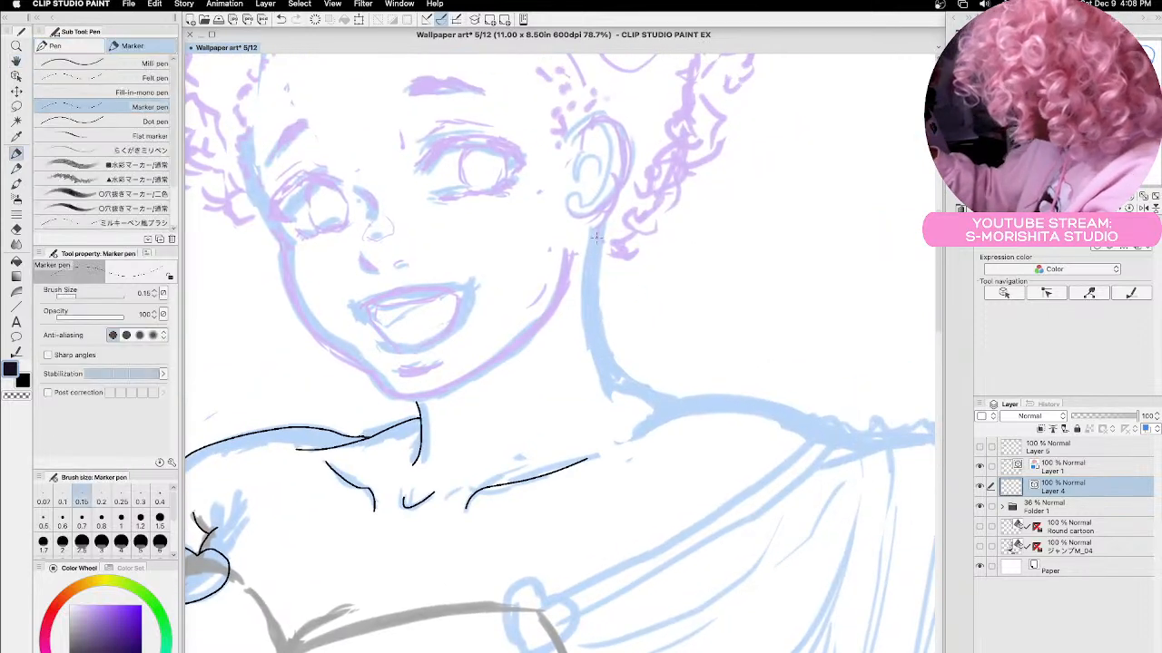
mouse_move(597, 234)
left_mouse_down()
mouse_move(594, 326)
mouse_move(628, 382)
mouse_move(684, 408)
left_mouse_up()
key("space")
mouse_move(778, 464)
left_mouse_down()
mouse_move(716, 409)
mouse_move(697, 367)
left_mouse_up()
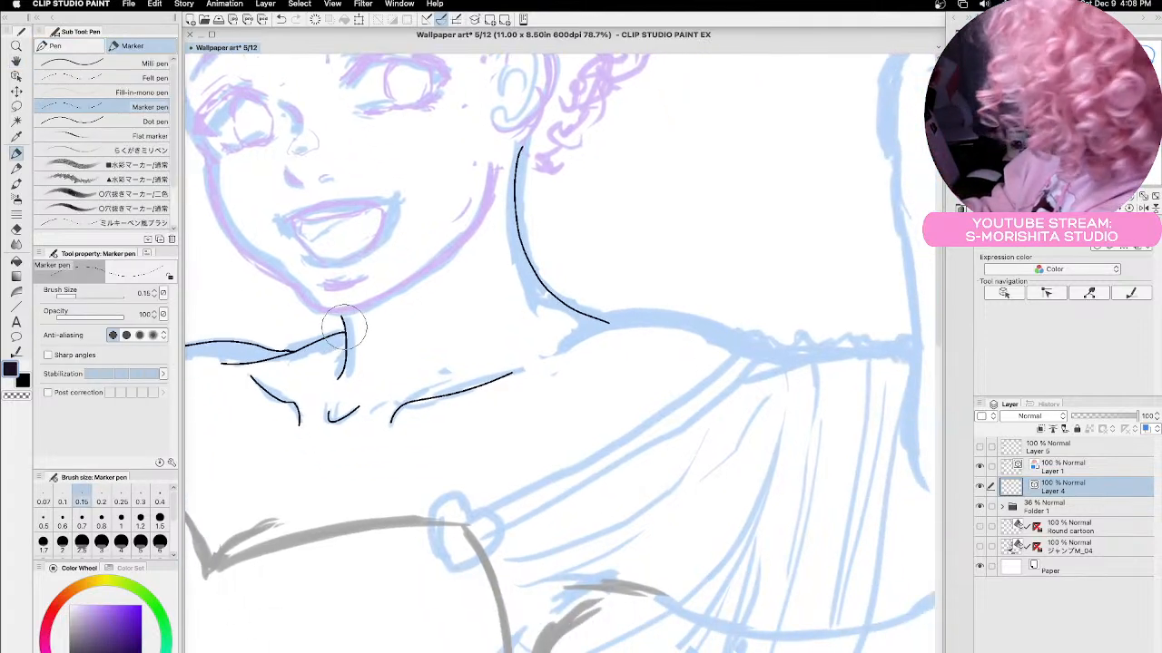
scroll(344, 333, "down", 5)
scroll(344, 333, "up", 4)
scroll(344, 333, "up", 1)
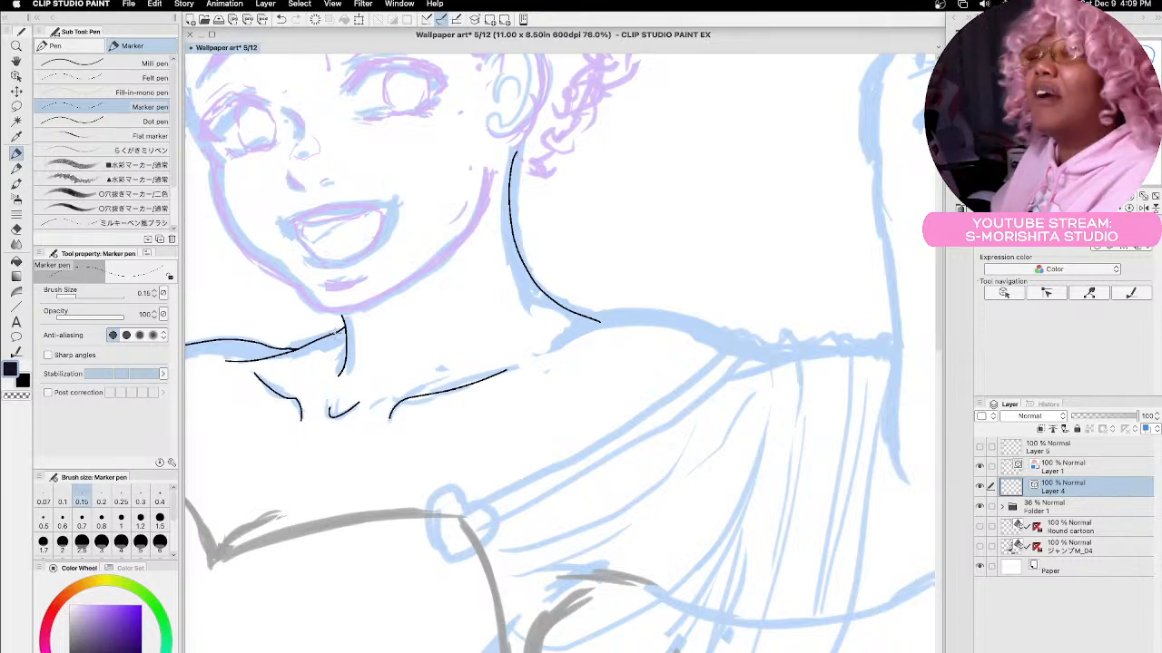
Ink the ear's outline and inner curves, plus the face contour from temple to cheekbone, erasing the contour below it.
mouse_move(496, 223)
left_mouse_down()
mouse_move(563, 304)
mouse_move(601, 382)
left_mouse_up()
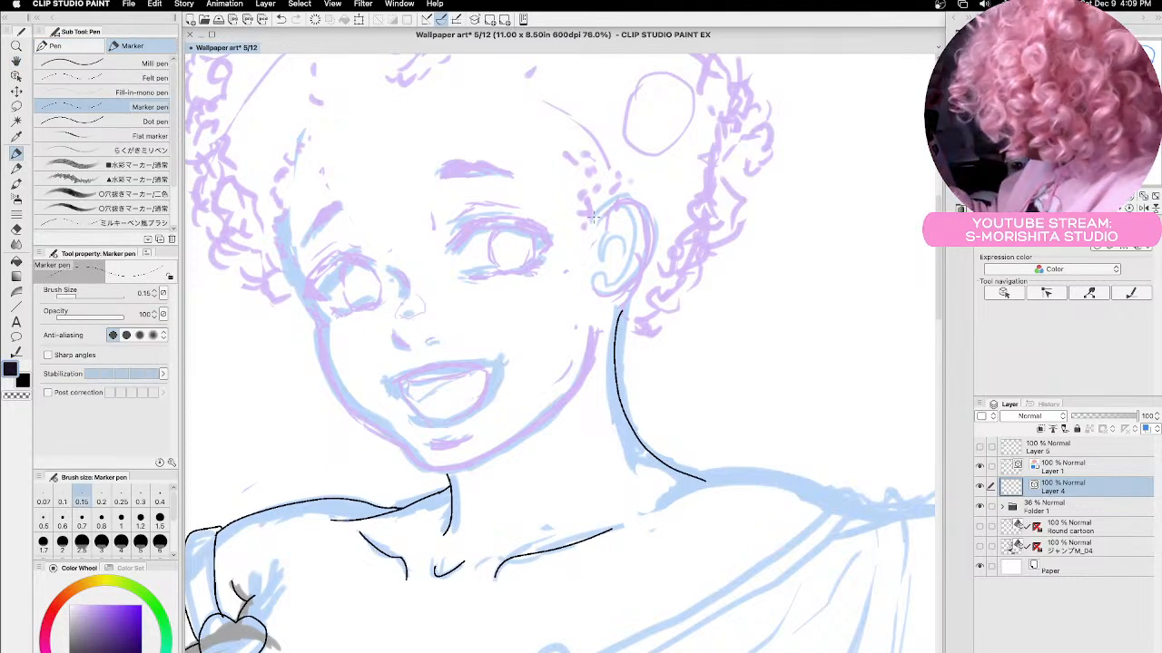
mouse_move(595, 217)
left_mouse_down()
mouse_move(626, 198)
mouse_move(646, 207)
mouse_move(651, 263)
mouse_move(616, 295)
mouse_move(592, 277)
mouse_move(612, 283)
mouse_move(641, 234)
mouse_move(597, 227)
mouse_move(614, 220)
mouse_move(603, 262)
mouse_move(626, 245)
mouse_move(616, 259)
left_mouse_up()
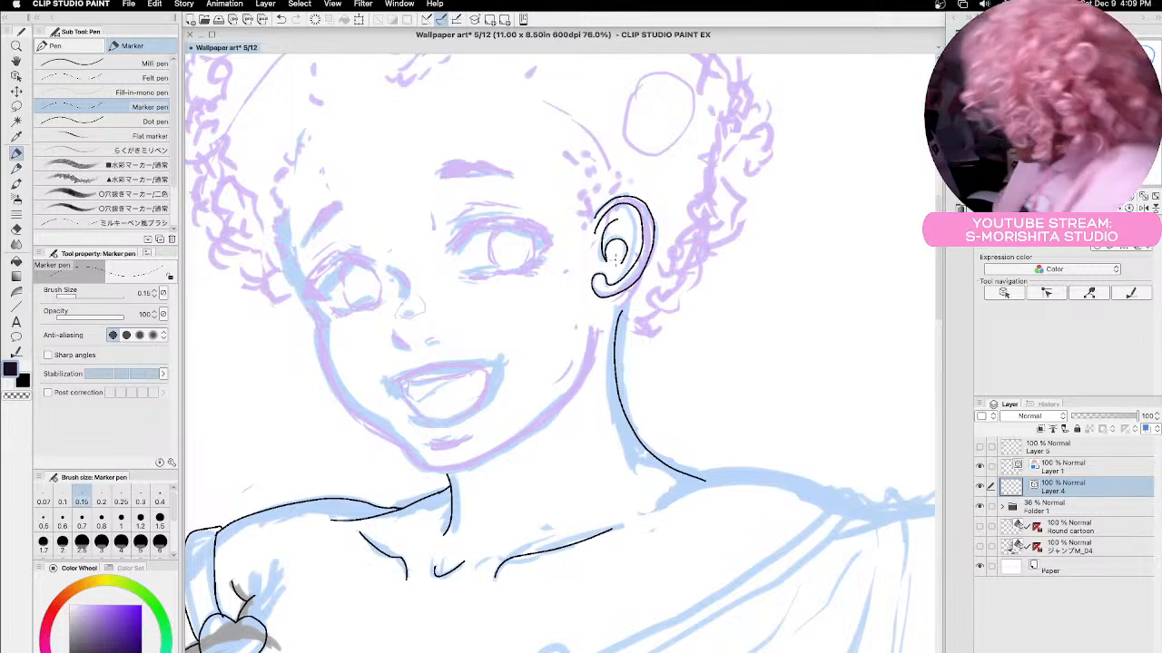
mouse_move(281, 220)
left_mouse_down()
mouse_move(322, 319)
mouse_move(328, 374)
mouse_move(410, 459)
left_mouse_up()
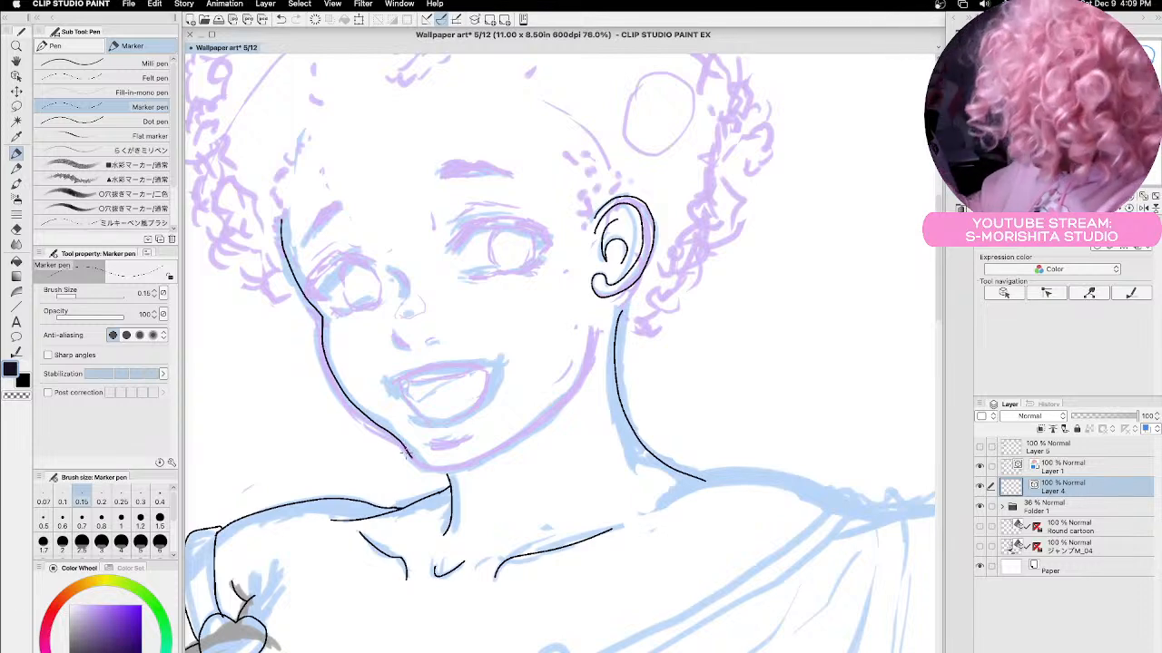
mouse_move(322, 314)
left_mouse_down()
mouse_move(365, 416)
mouse_move(411, 455)
mouse_move(357, 411)
left_mouse_up()
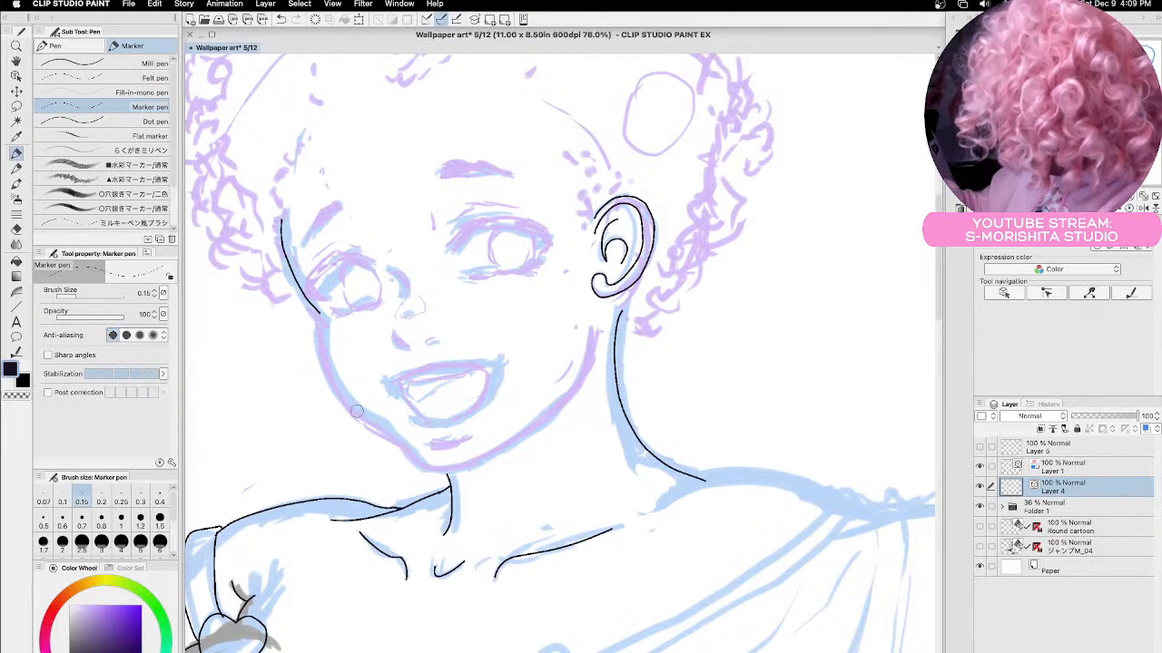
Open a second window of the canvas beside the close-up, showing the full figure at 12.5%, and narrow it.
key("space")
left_click_drag(386, 314, 502, 310)
left_click(400, 5)
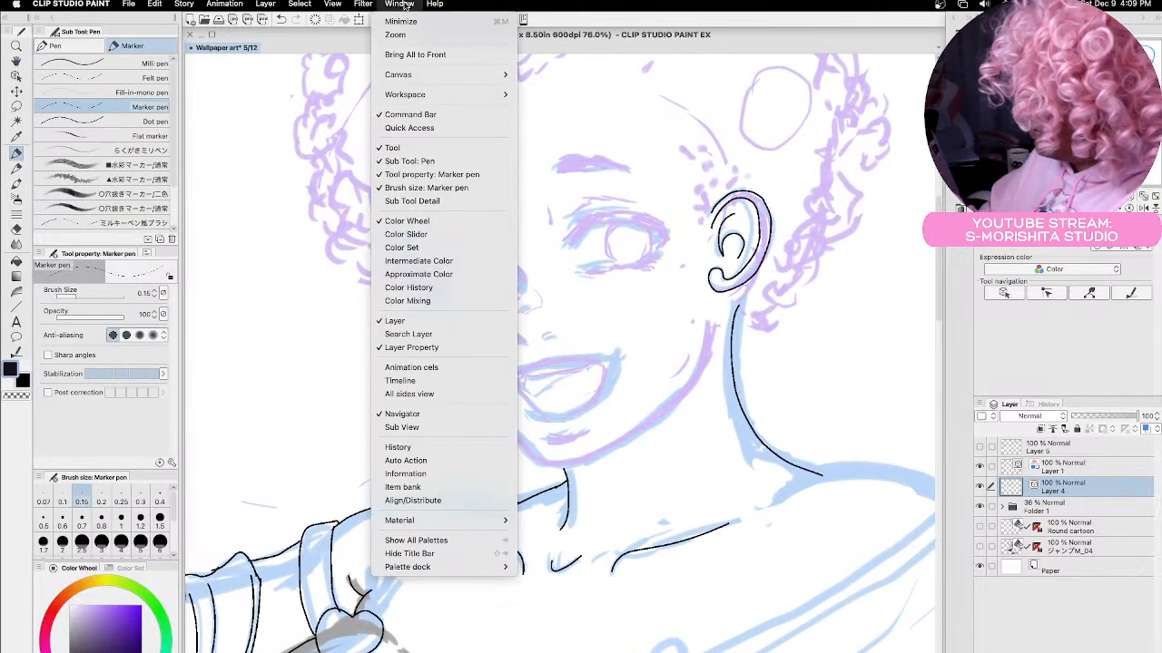
mouse_move(461, 98)
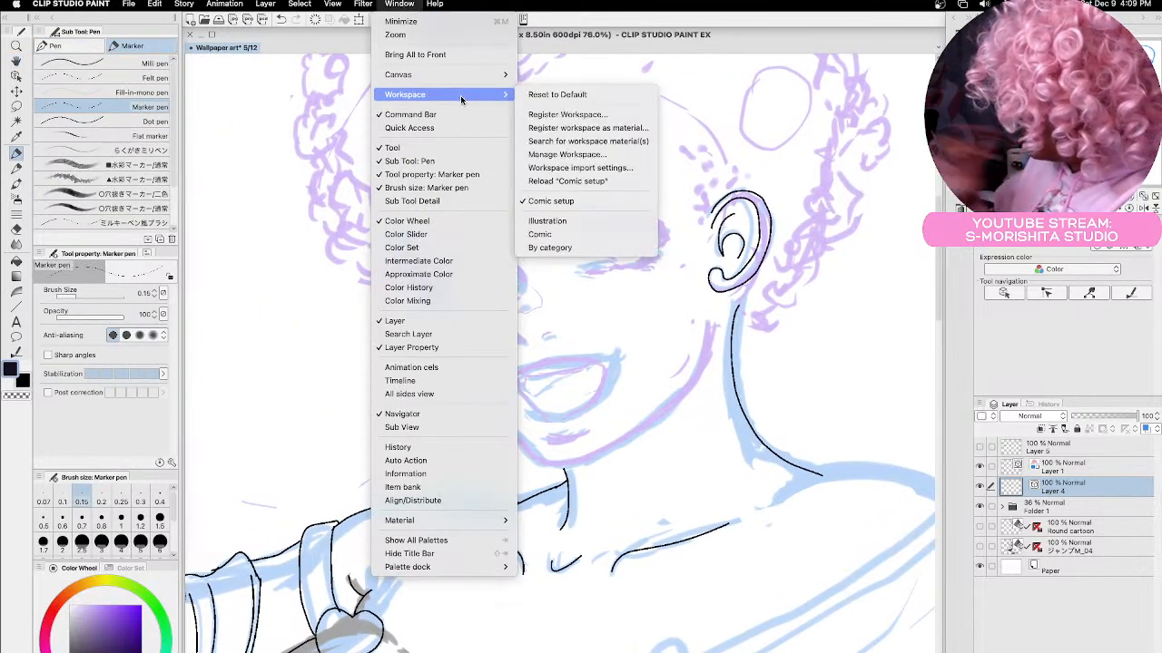
mouse_move(476, 80)
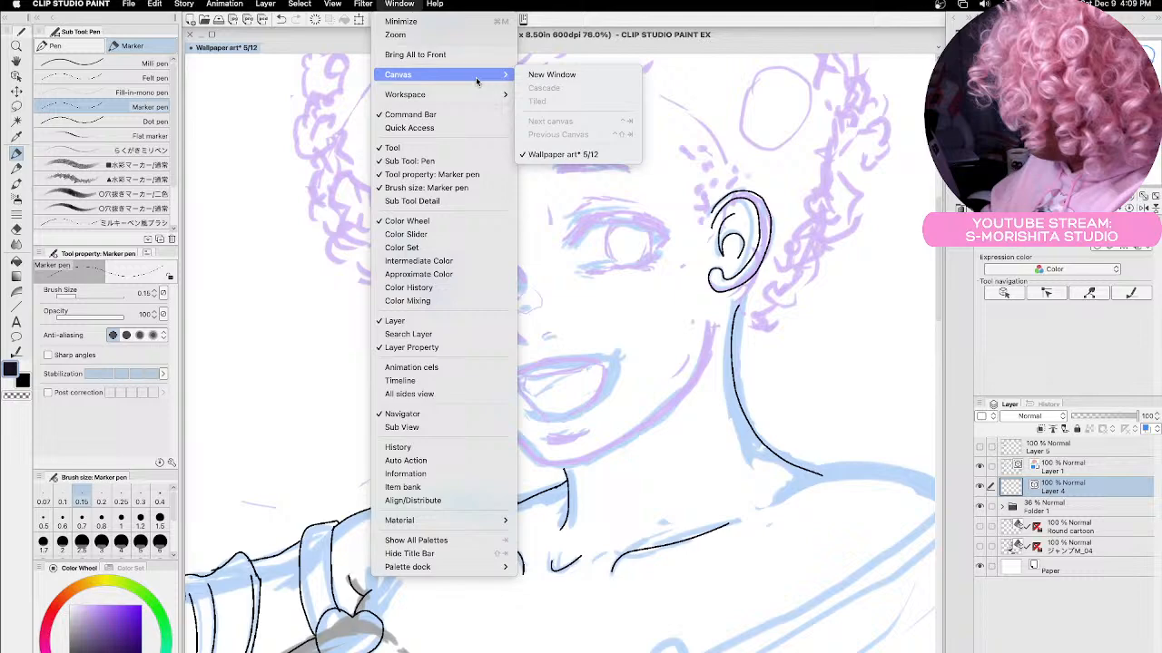
left_click(571, 76)
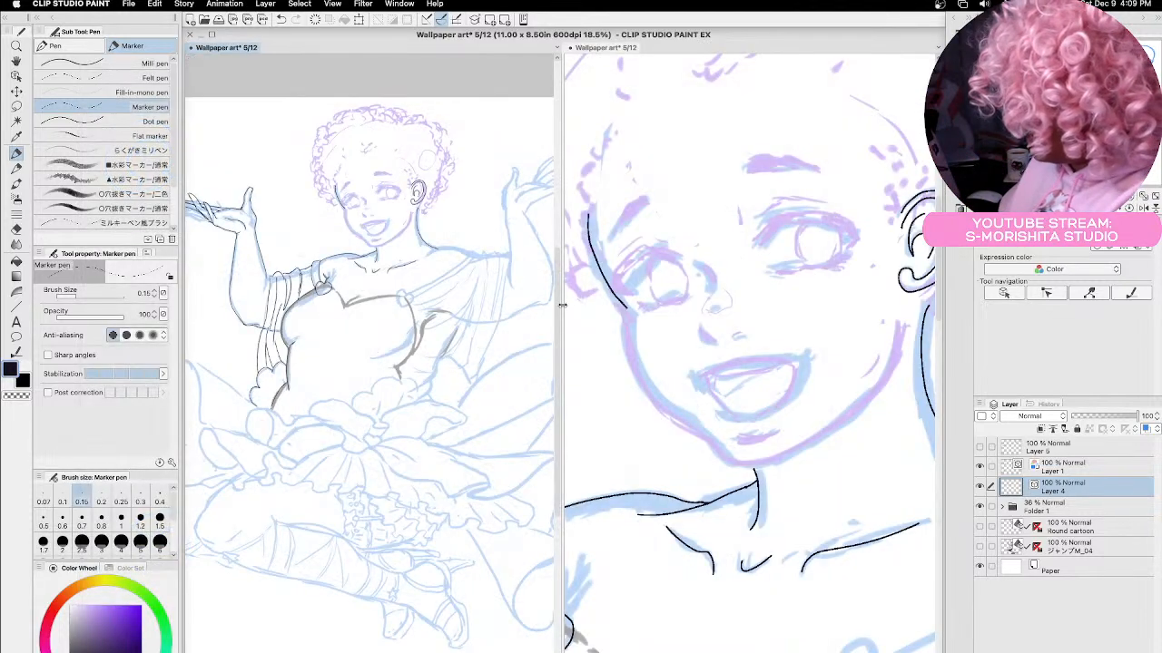
scroll(330, 464, "down", 2)
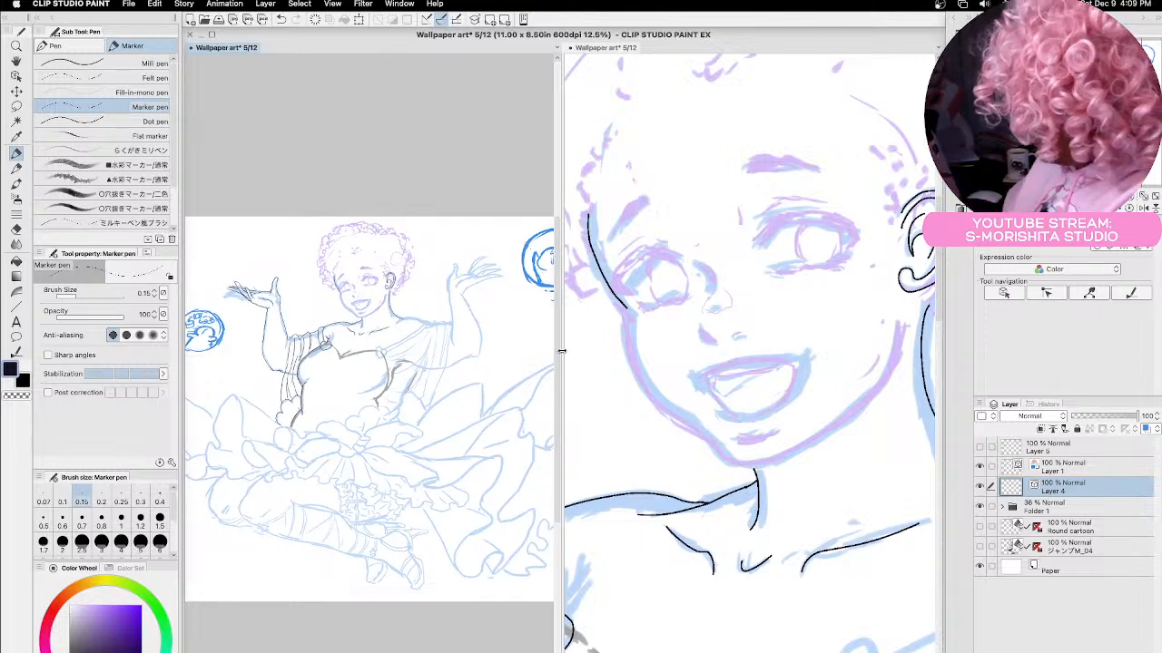
left_click_drag(558, 352, 468, 360)
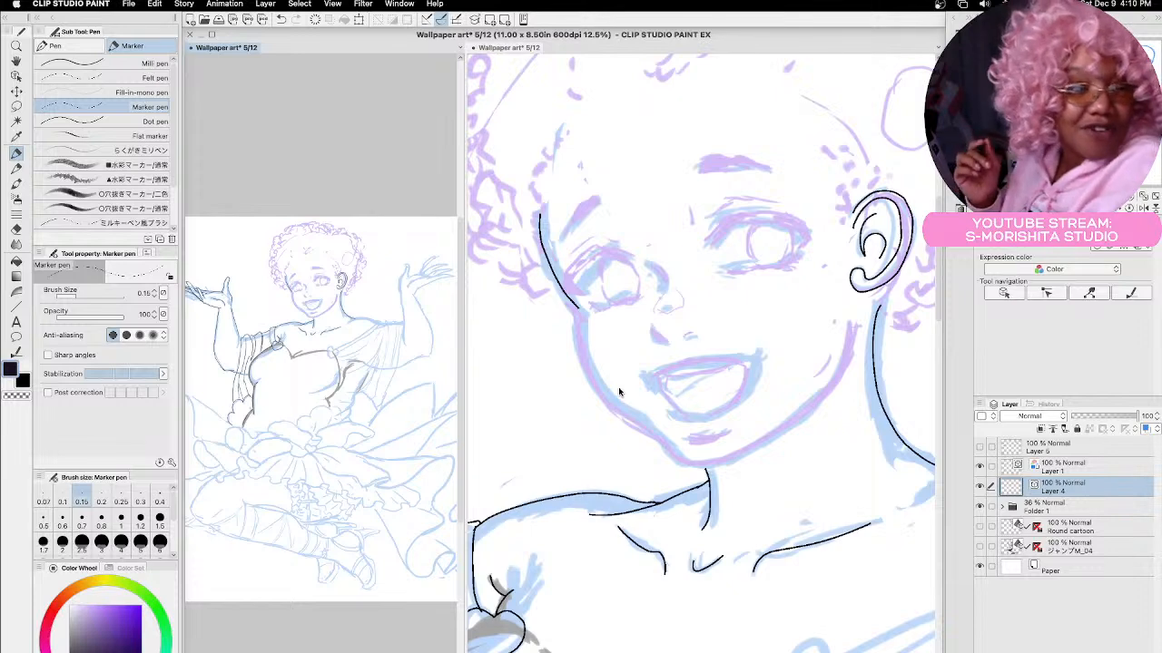
Erase the temple-to-cheekbone line in the close-up view and ink it again as a clean curve.
left_click(564, 262)
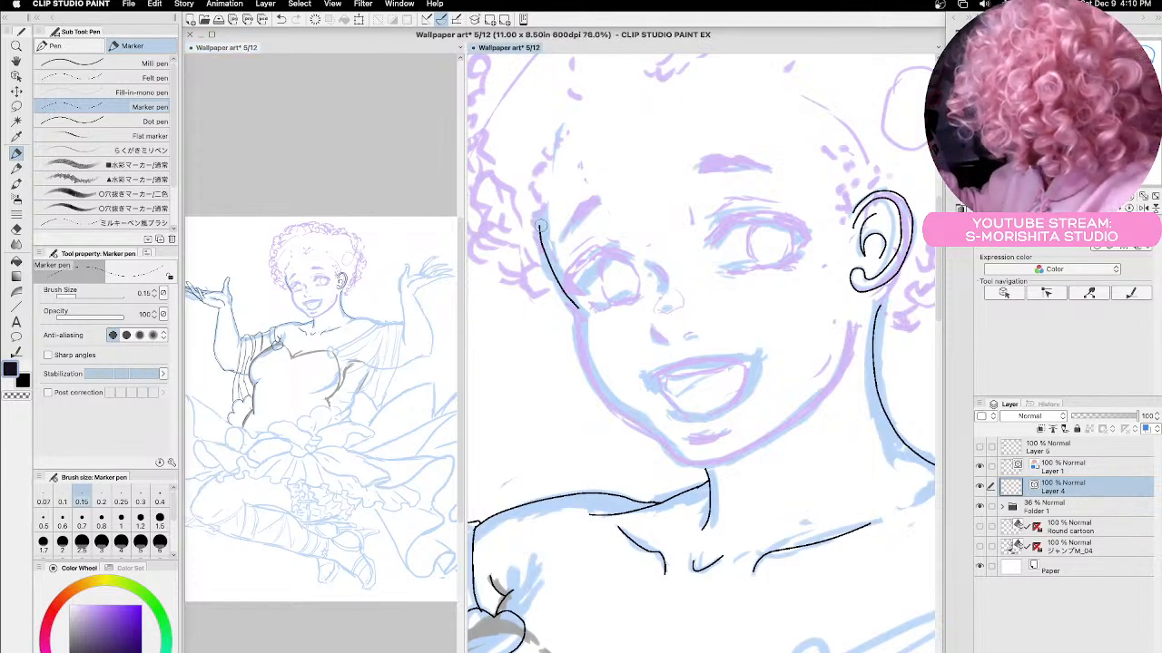
left_click_drag(540, 218, 581, 311)
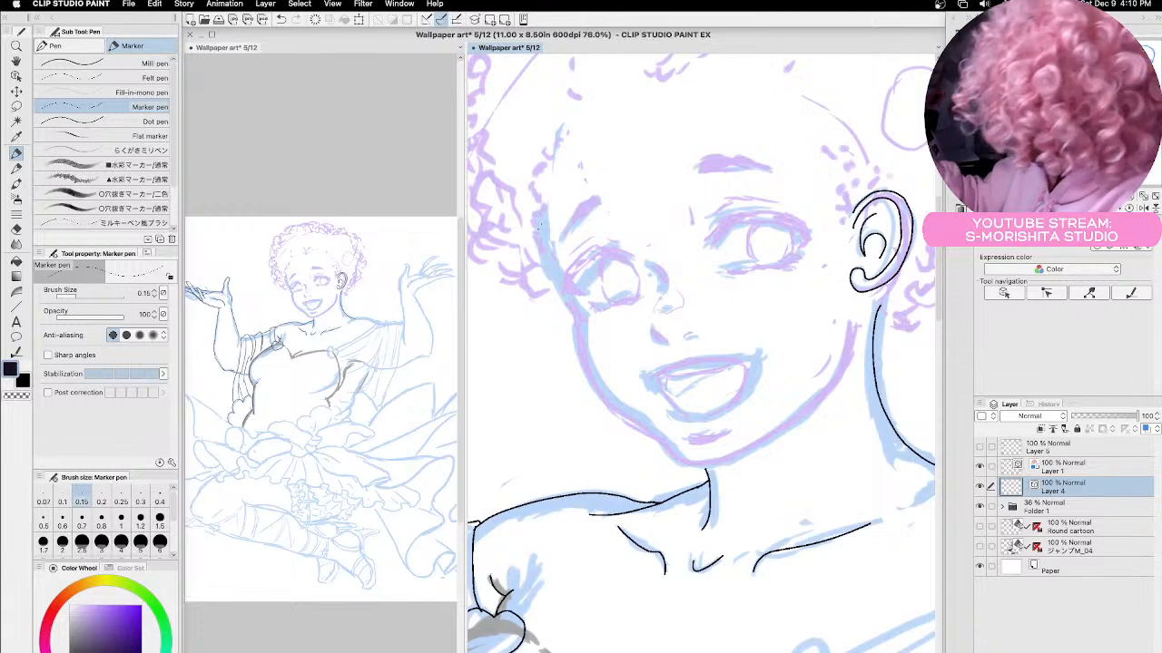
mouse_move(540, 211)
left_mouse_down()
mouse_move(542, 264)
mouse_move(582, 317)
left_mouse_up()
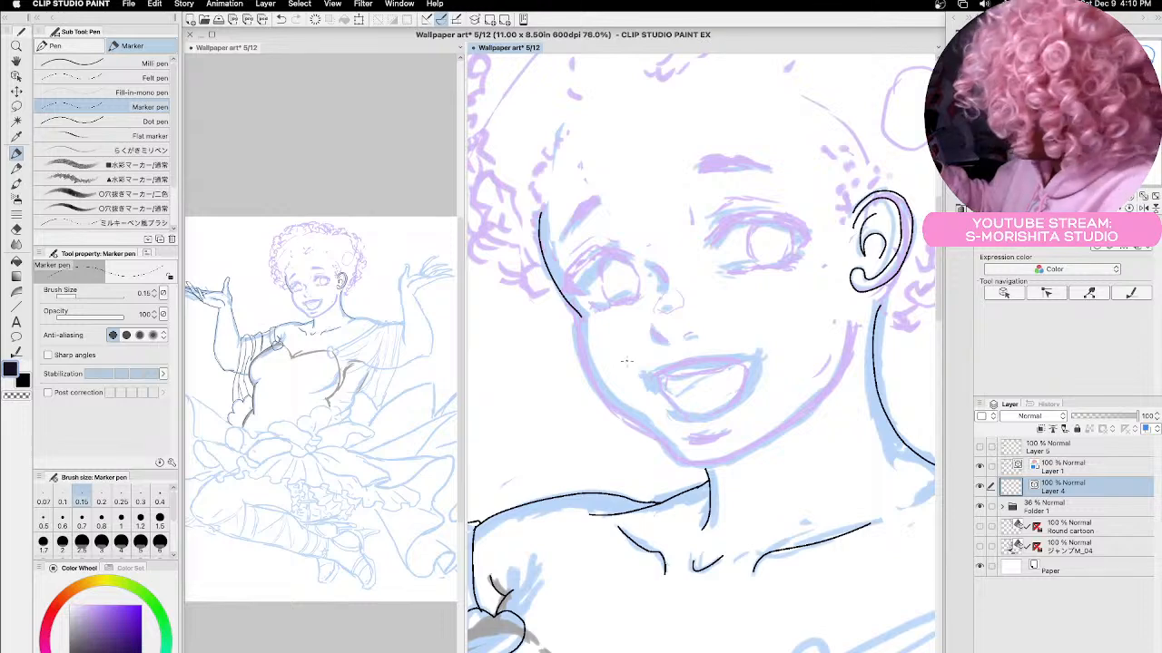
key("space")
mouse_move(601, 347)
left_mouse_down()
mouse_move(553, 309)
mouse_move(572, 273)
left_mouse_up()
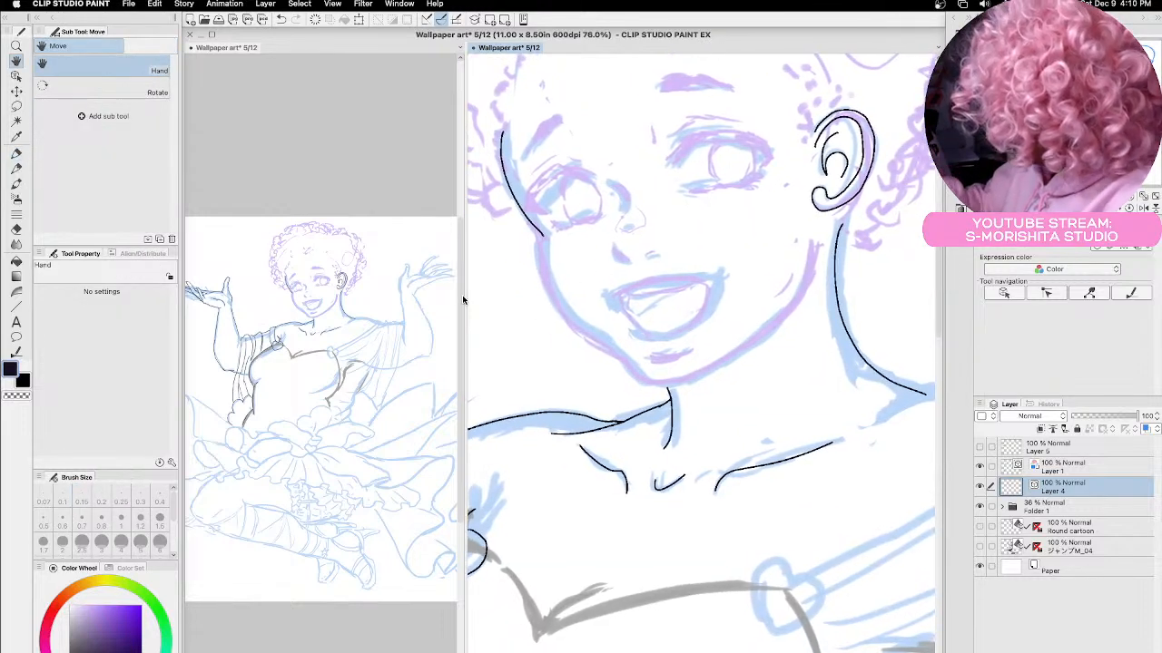
Ink the jawline from the cheek around the chin and up toward the ear, and connect the neck line to the chin.
left_click_drag(463, 296, 448, 287)
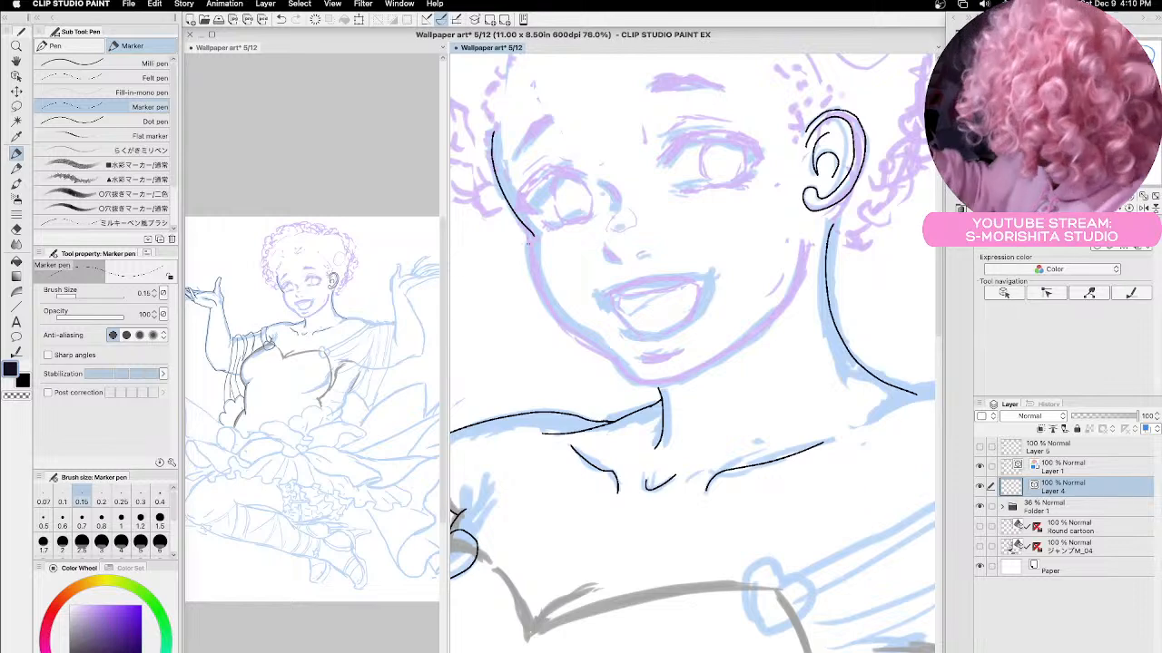
mouse_move(534, 237)
left_mouse_down()
mouse_move(526, 229)
mouse_move(529, 274)
mouse_move(556, 320)
mouse_move(626, 373)
left_mouse_up()
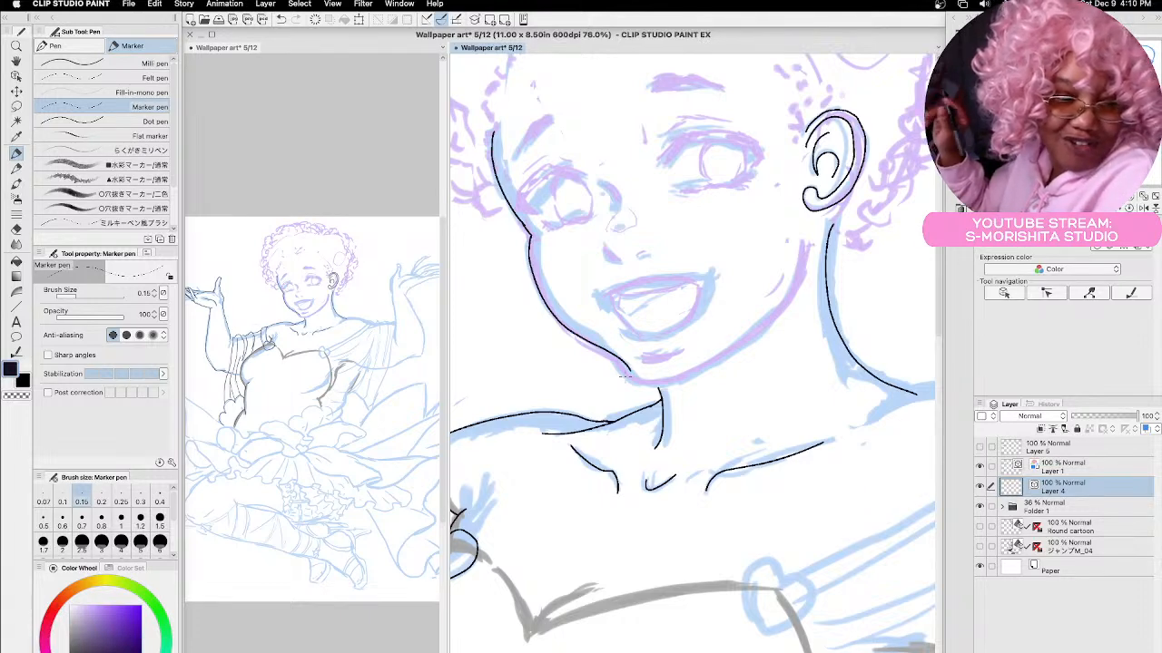
mouse_move(625, 356)
left_mouse_down()
mouse_move(637, 378)
mouse_move(614, 357)
mouse_move(647, 384)
left_mouse_up()
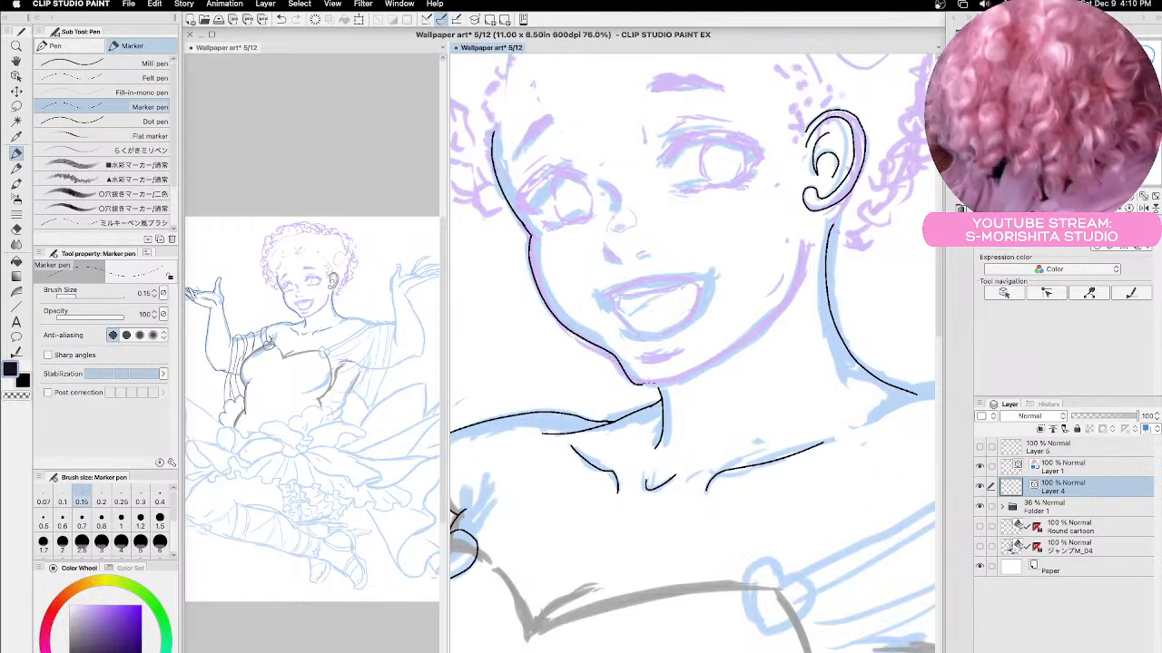
key("ctrl+z")
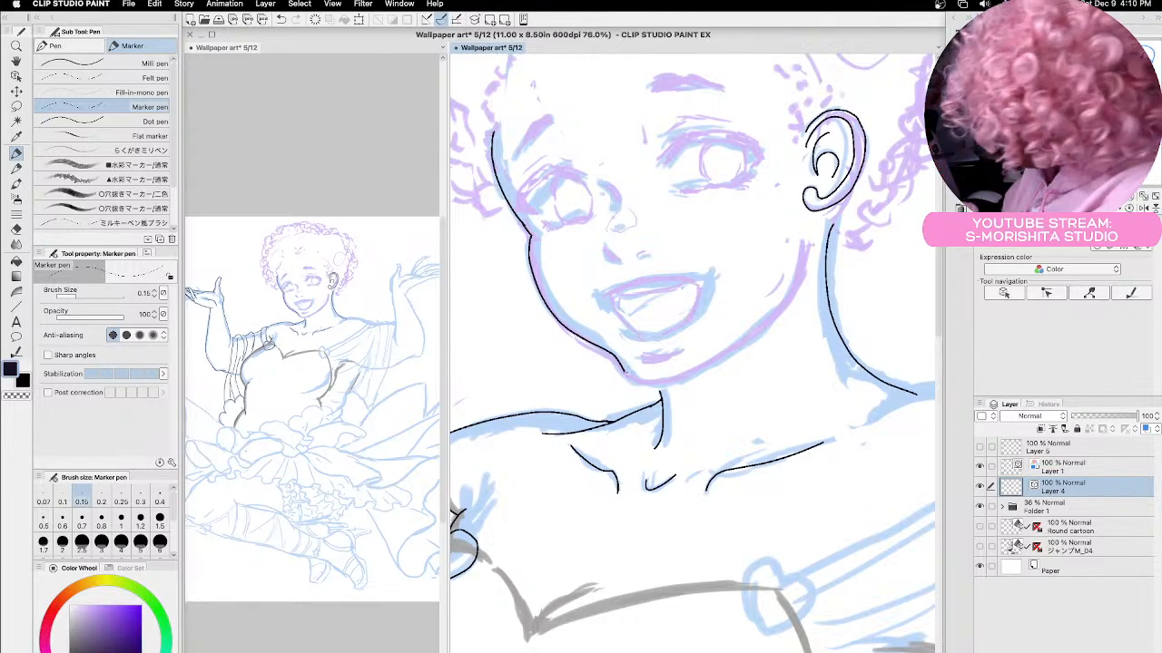
mouse_move(622, 367)
left_mouse_down()
mouse_move(648, 385)
mouse_move(670, 380)
mouse_move(732, 343)
left_mouse_up()
left_click_drag(656, 383, 664, 400)
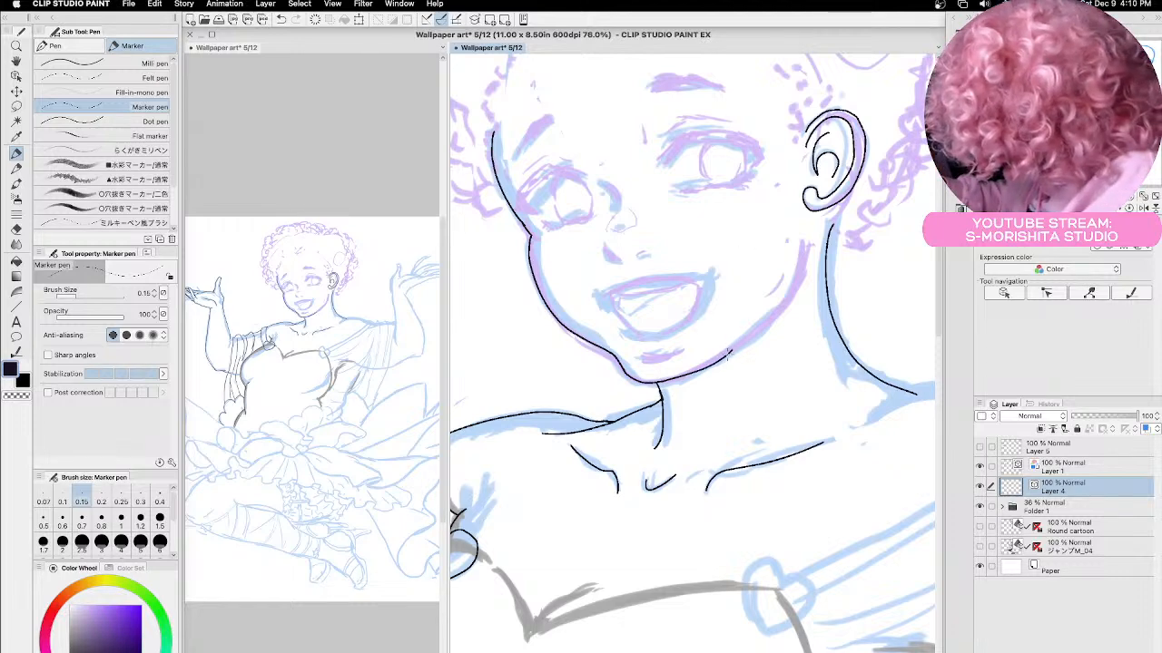
mouse_move(732, 348)
left_mouse_down()
mouse_move(795, 287)
mouse_move(806, 228)
left_mouse_up()
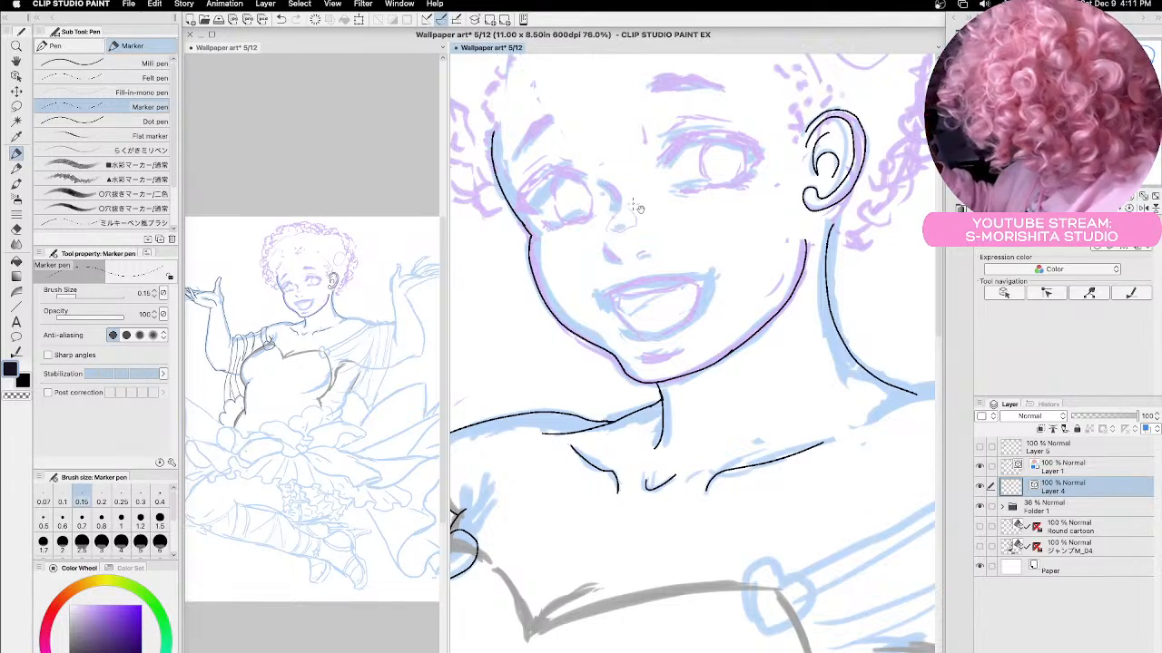
Join the temple contour to the cheek line beside the eye, erasing and redrawing the temple curve until it flows smoothly.
left_click_drag(611, 258, 694, 370)
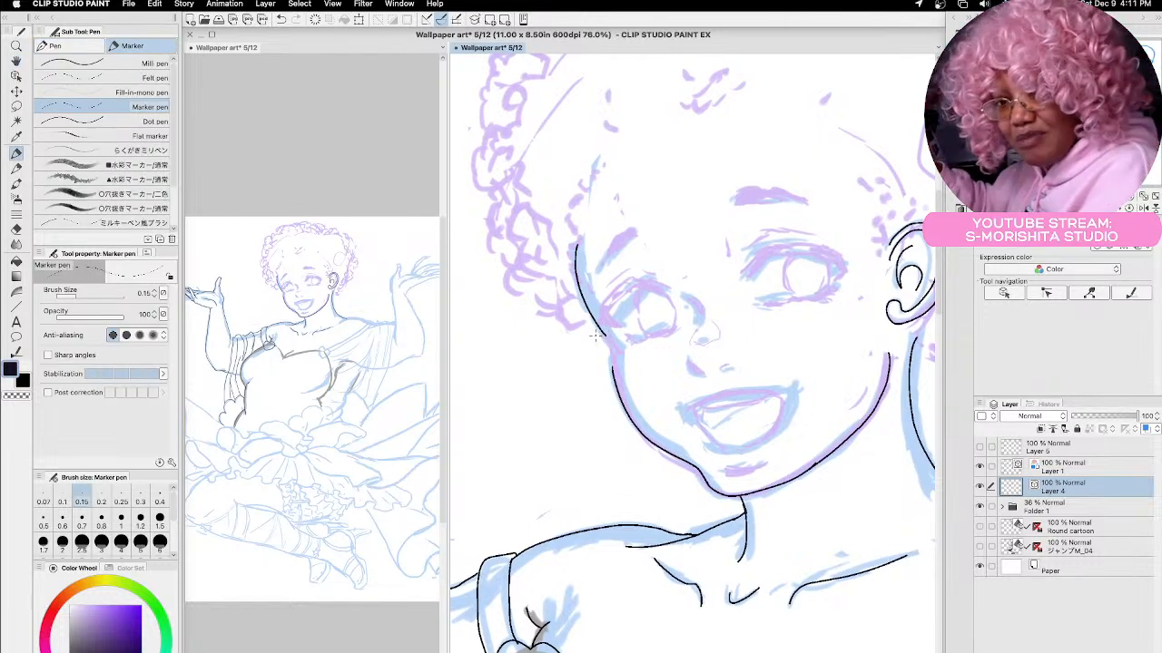
left_click_drag(599, 333, 613, 379)
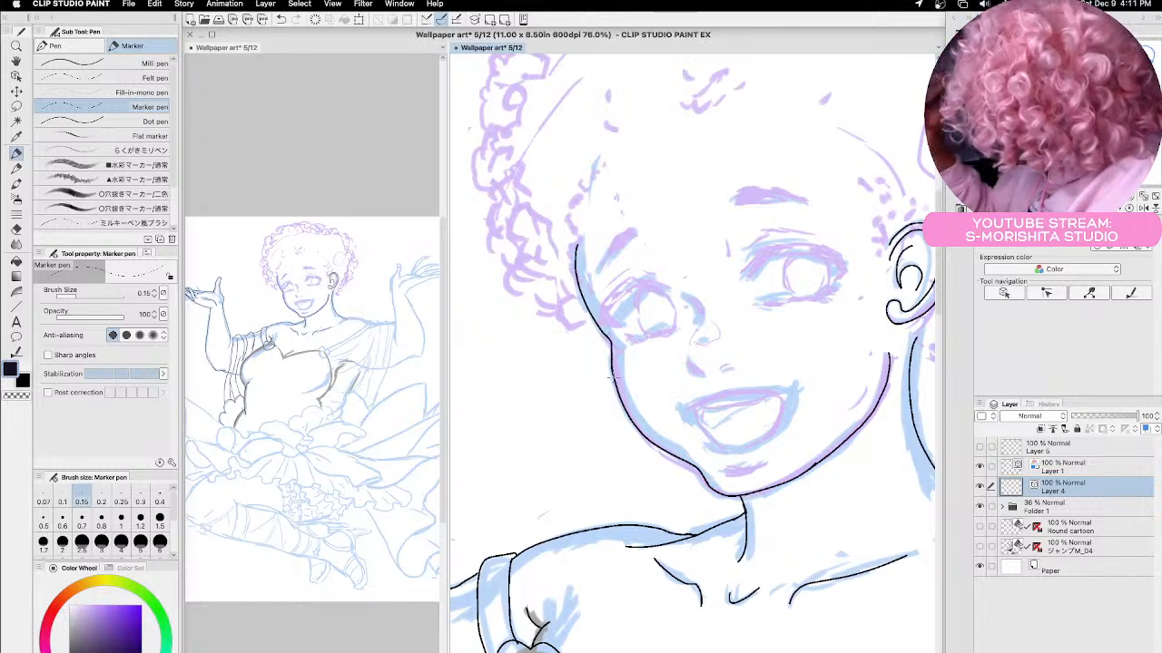
mouse_move(579, 240)
left_mouse_down()
mouse_move(579, 279)
mouse_move(598, 326)
left_mouse_up()
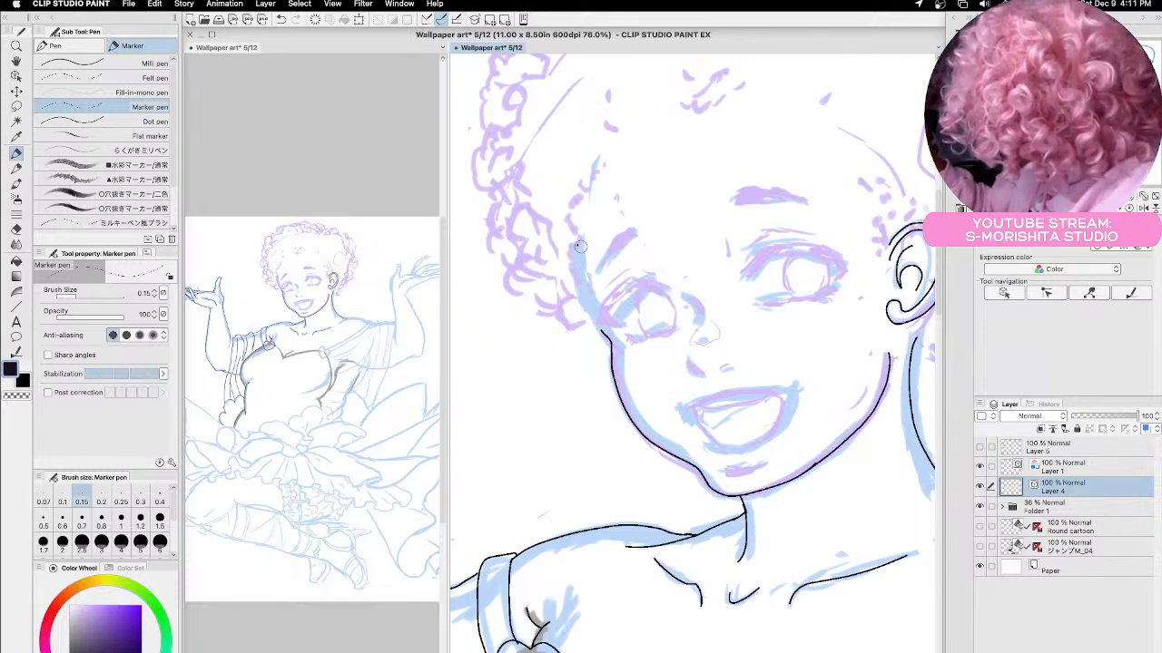
mouse_move(577, 246)
left_mouse_down()
mouse_move(595, 325)
mouse_move(612, 337)
left_mouse_up()
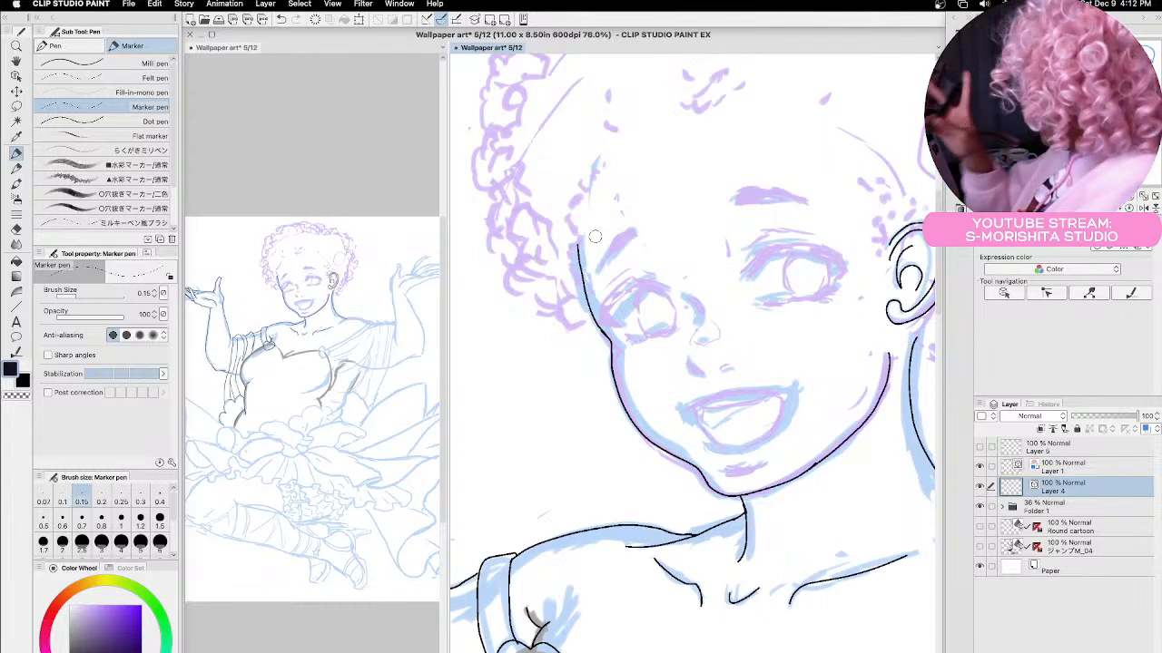
left_click_drag(579, 242, 586, 292)
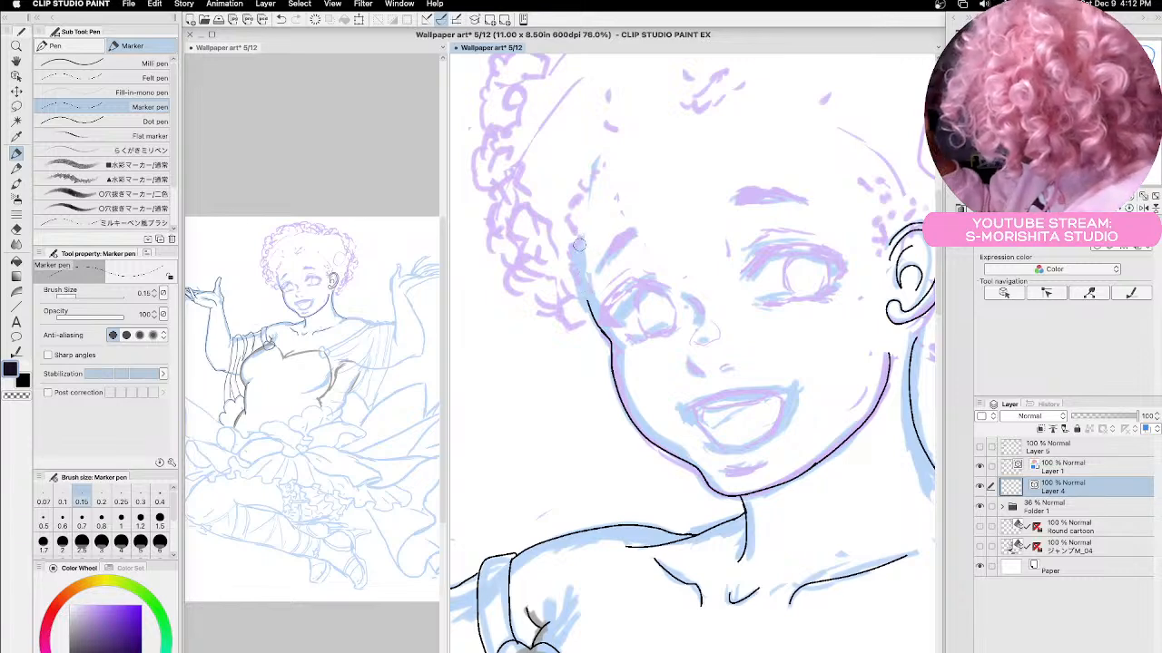
left_click_drag(577, 245, 595, 313)
key("super+z")
Ink the outlines of both eyebrows over the purple sketch, leaving their insides unfilled.
mouse_move(579, 244)
left_mouse_down()
mouse_move(590, 304)
mouse_move(622, 234)
mouse_move(638, 236)
mouse_move(595, 277)
mouse_move(610, 260)
left_mouse_up()
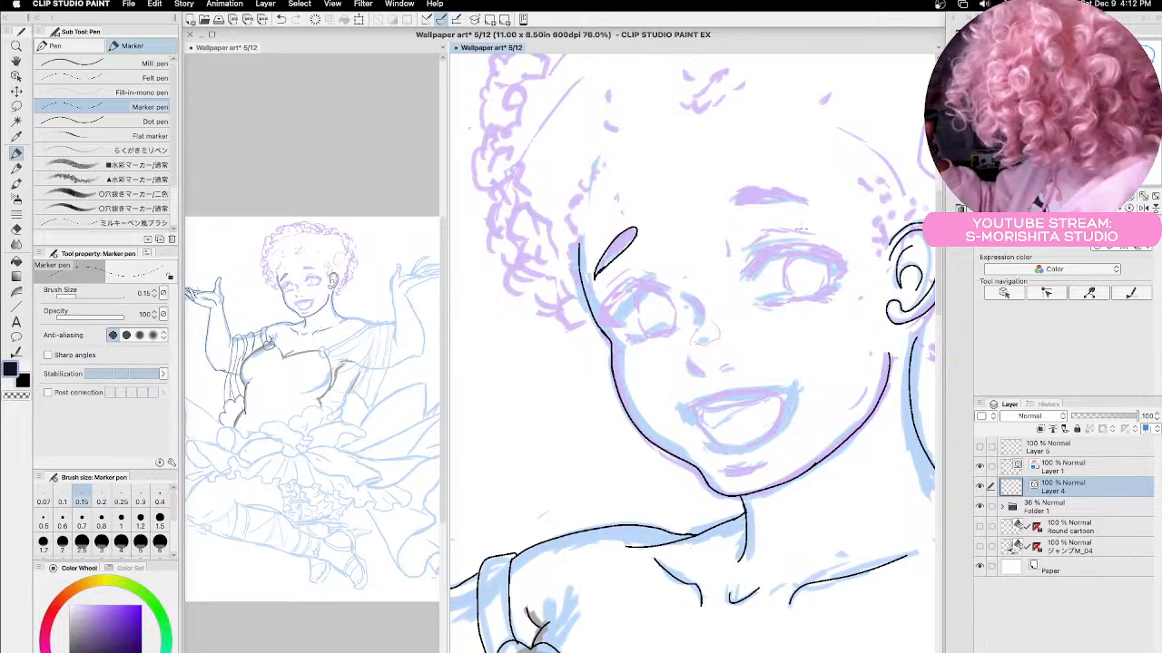
key("space")
left_click_drag(792, 233, 705, 262)
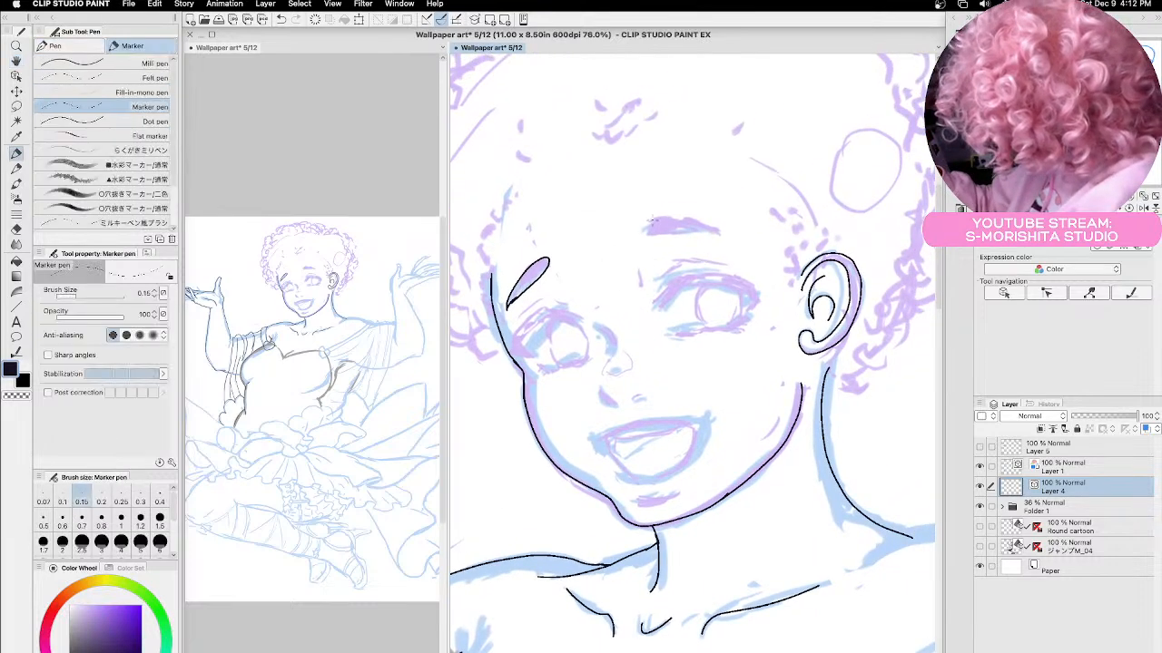
mouse_move(652, 219)
left_mouse_down()
mouse_move(650, 235)
mouse_move(722, 234)
left_mouse_up()
mouse_move(650, 220)
left_mouse_down()
mouse_move(677, 216)
mouse_move(724, 234)
left_mouse_up()
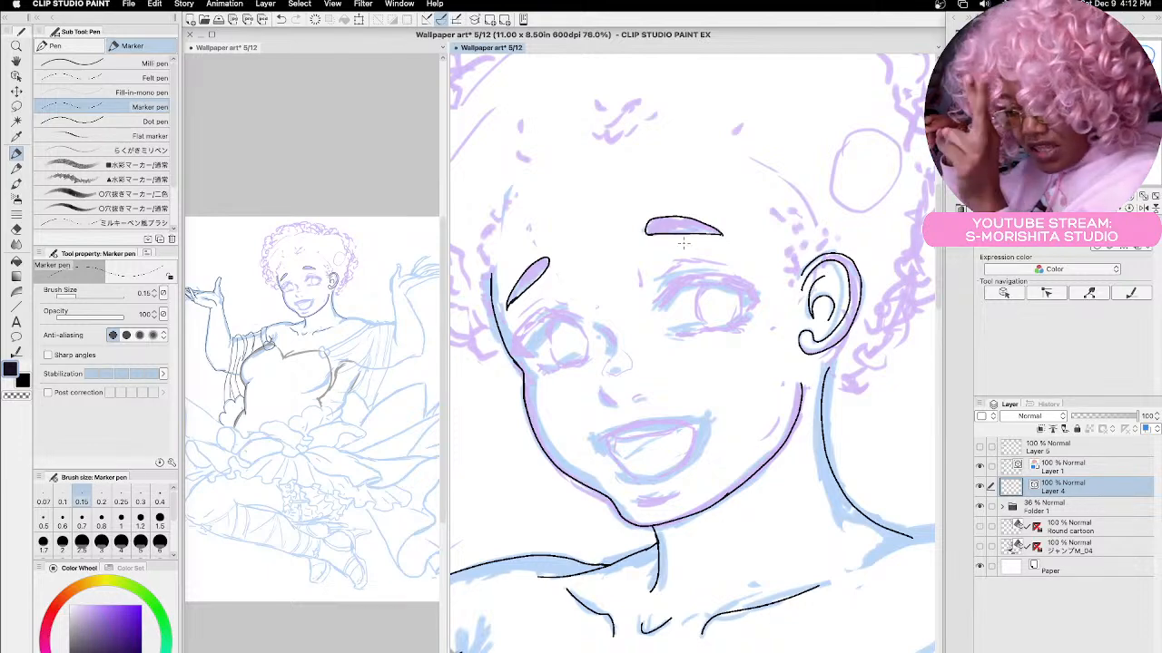
Ink the nose with short curves for the bridge, the tip and both nostrils.
mouse_move(596, 323)
left_mouse_down()
mouse_move(614, 354)
mouse_move(599, 328)
left_mouse_up()
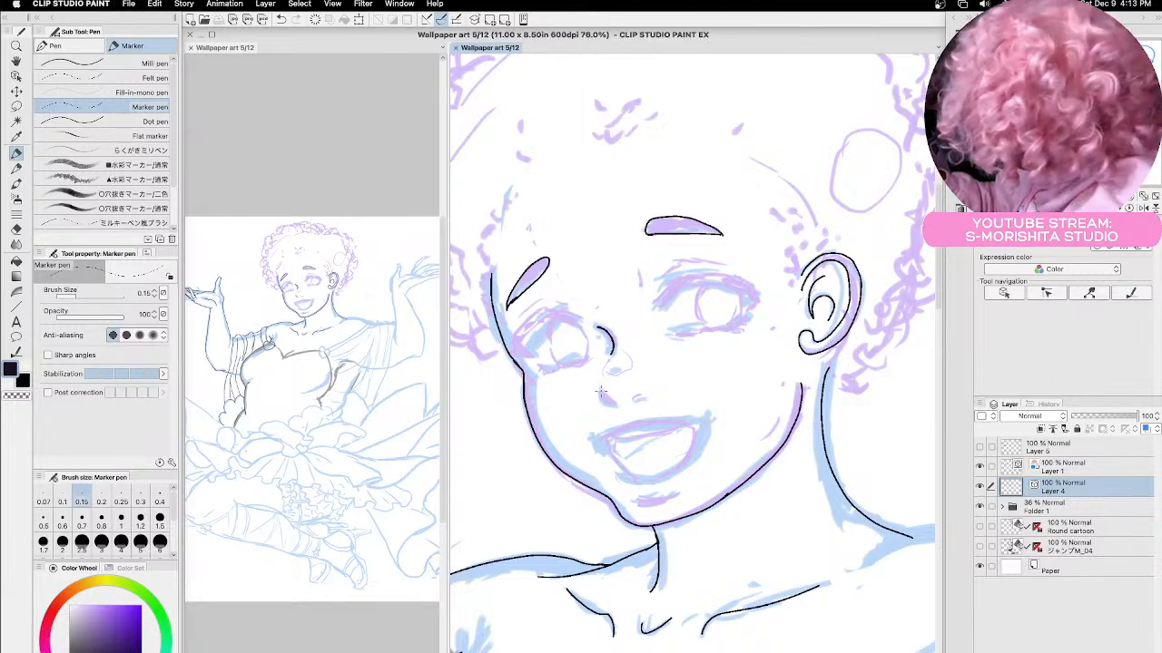
left_click_drag(601, 391, 616, 406)
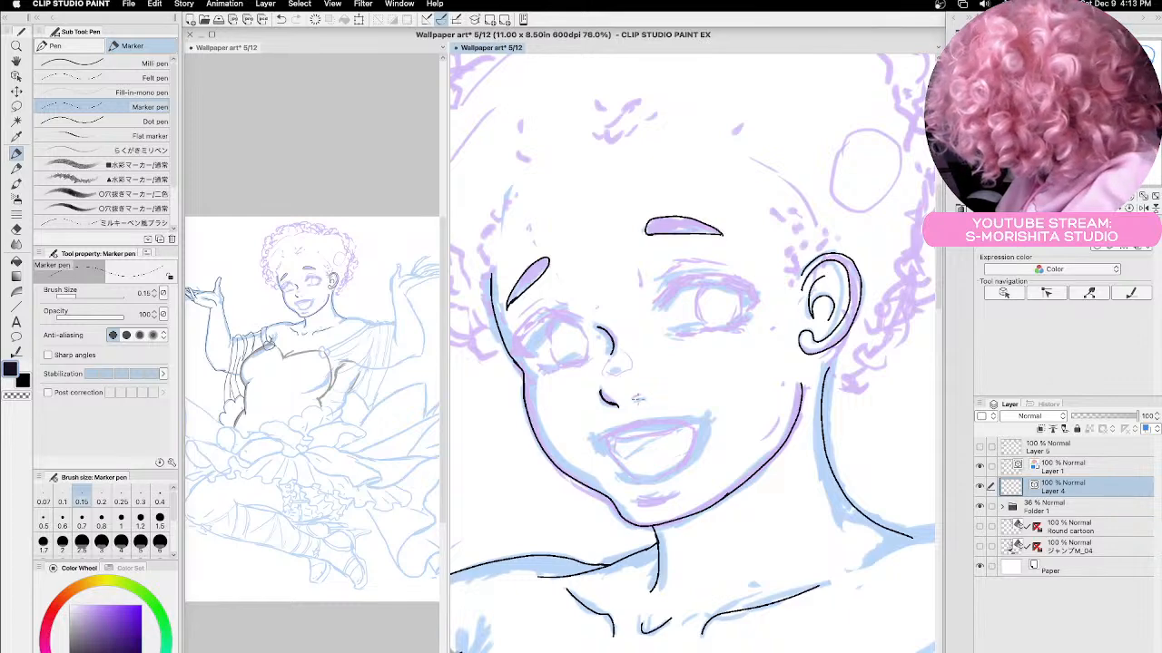
left_click_drag(632, 396, 642, 404)
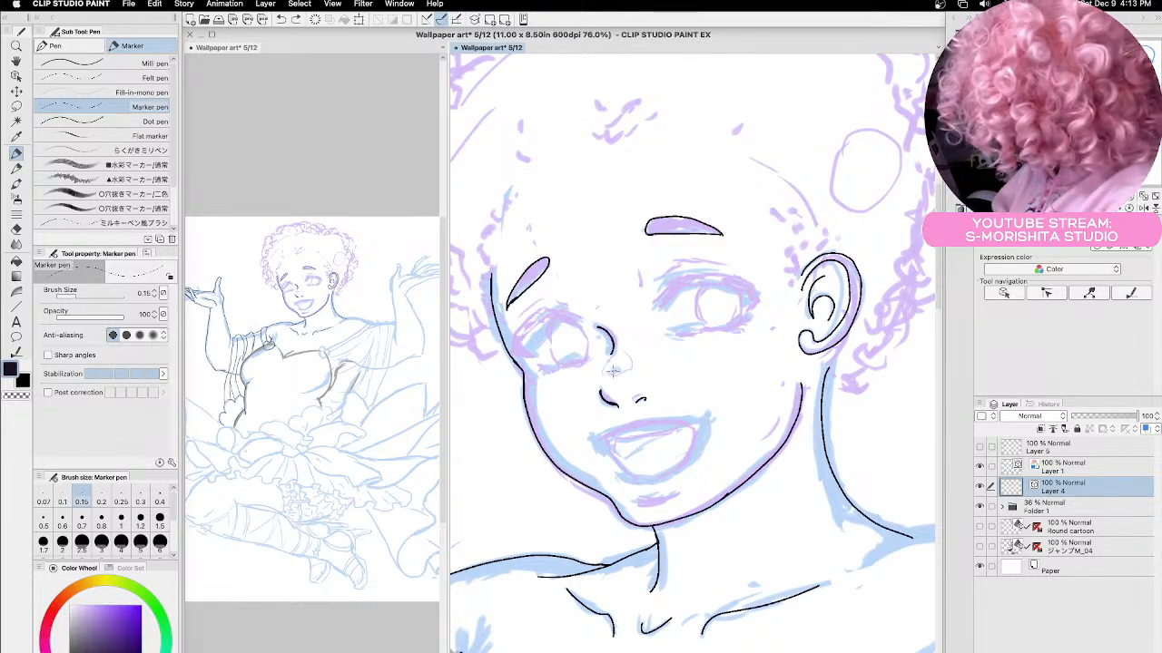
left_click_drag(611, 372, 622, 370)
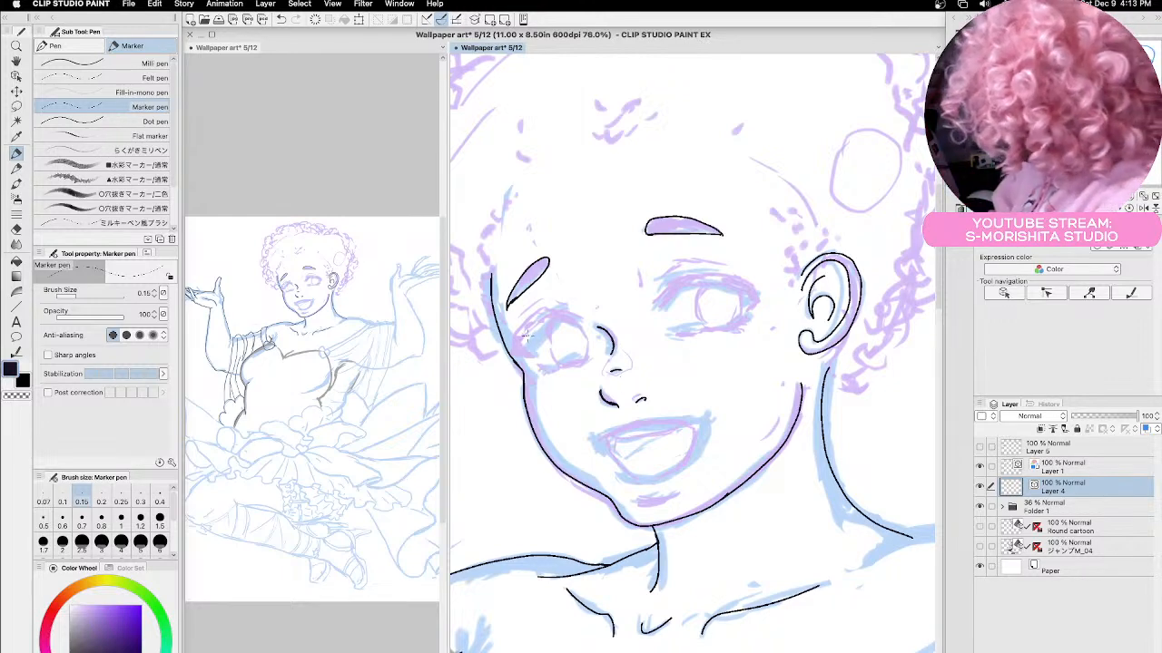
Ink the thick upper lash shape and the eyelid crease of the eye nearest the face's outer contour.
mouse_move(522, 342)
left_mouse_down()
mouse_move(557, 316)
mouse_move(522, 323)
mouse_move(512, 354)
mouse_move(535, 358)
mouse_move(523, 341)
left_mouse_up()
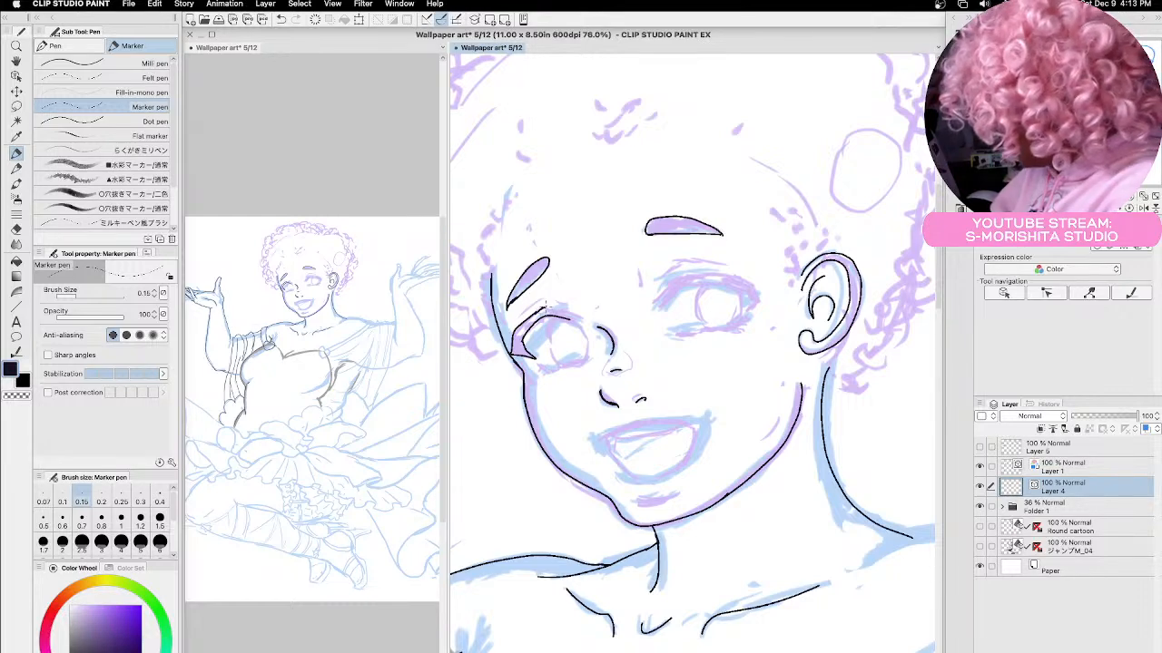
mouse_move(545, 307)
left_mouse_down()
mouse_move(580, 320)
mouse_move(530, 310)
left_mouse_up()
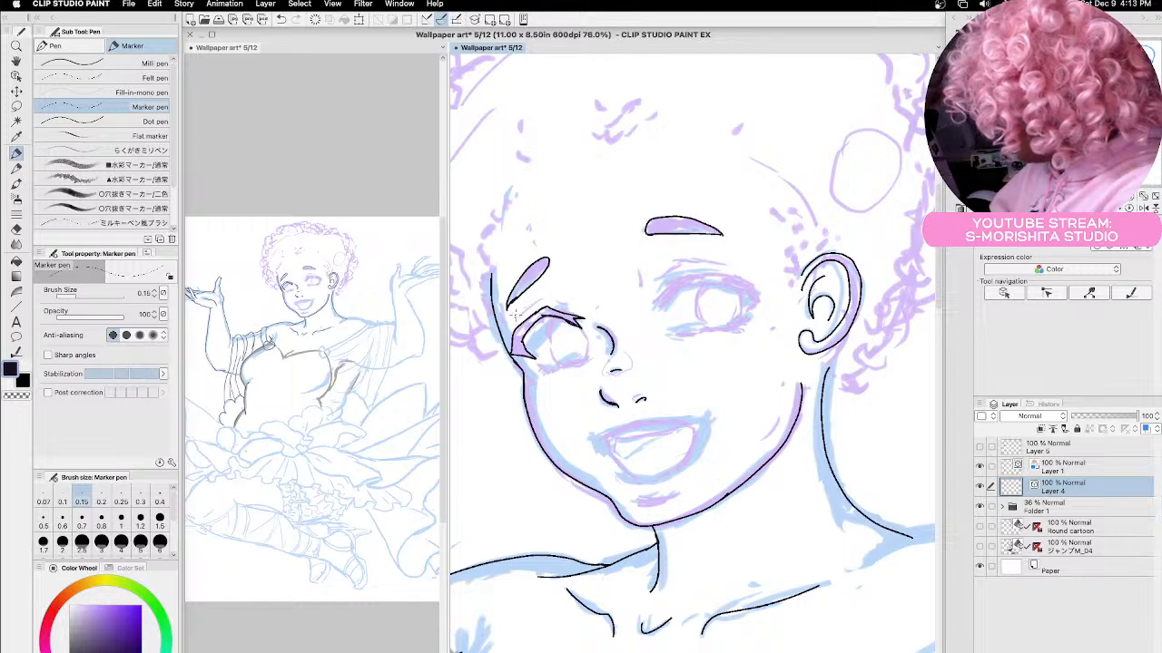
left_click_drag(519, 318, 569, 298)
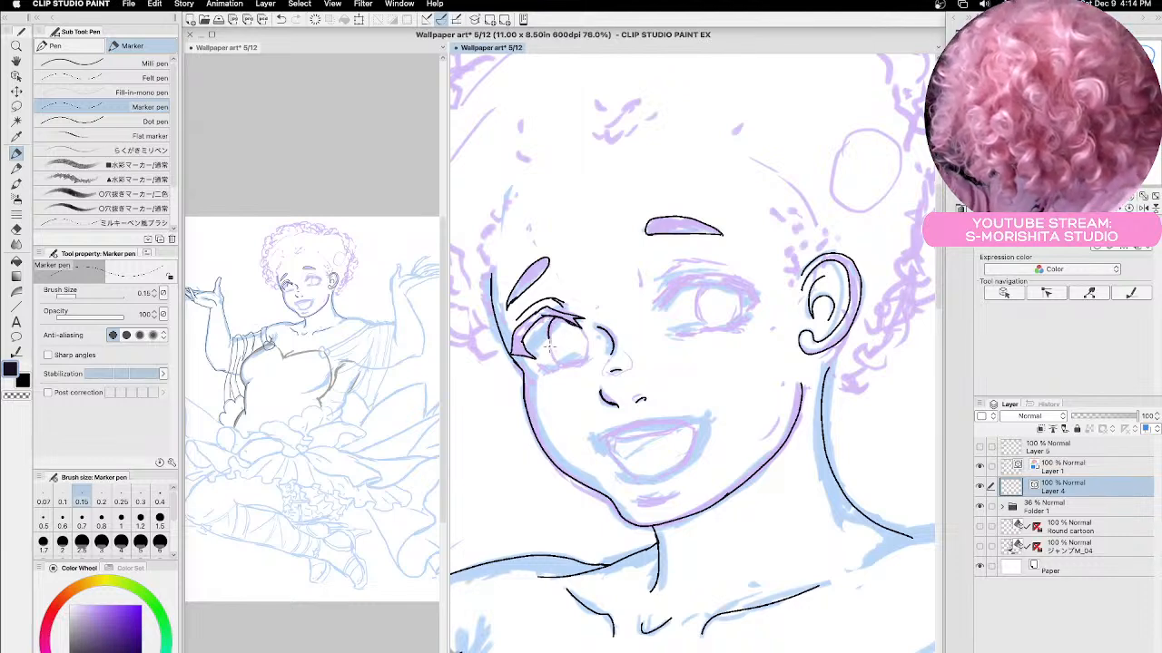
Ink the round iris and the lower lashes of the same eye, and refine the inner edge of its upper lash shape.
left_click_drag(550, 339, 564, 367)
mouse_move(577, 324)
left_mouse_down()
mouse_move(591, 345)
mouse_move(576, 366)
left_mouse_up()
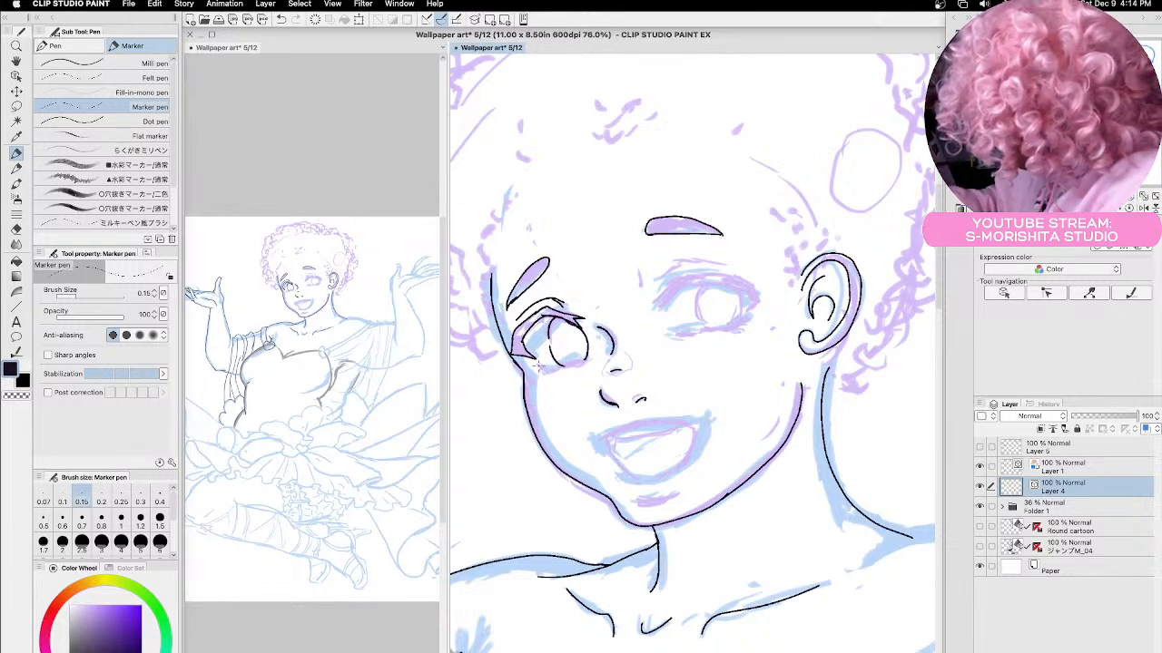
left_click_drag(539, 365, 558, 368)
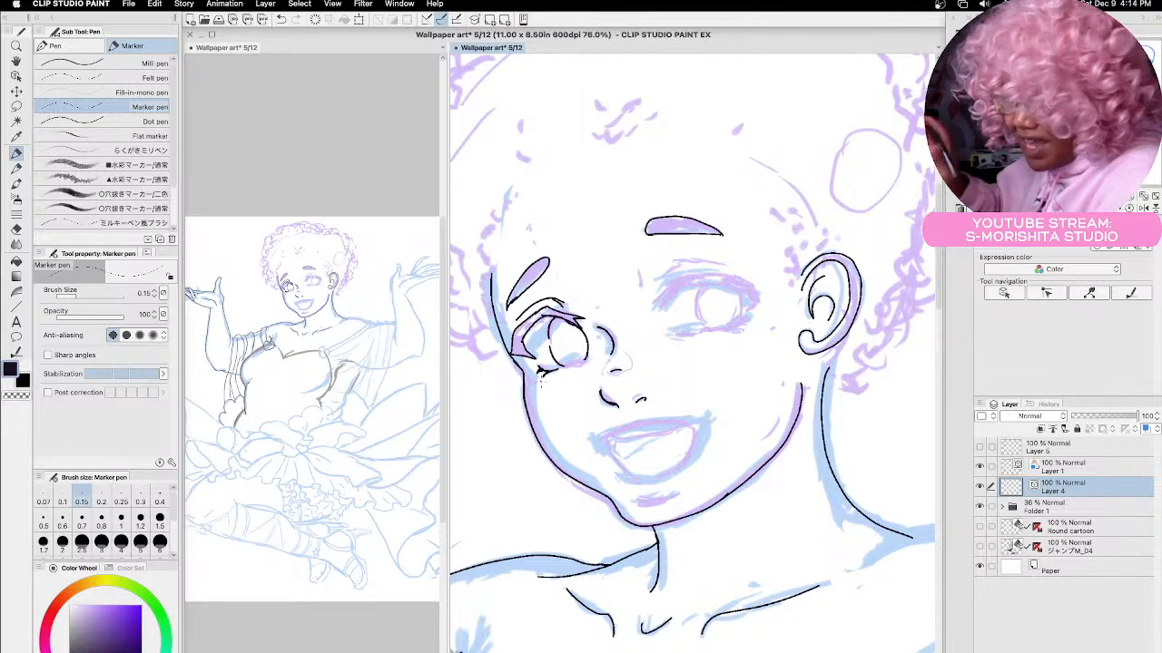
left_click_drag(559, 366, 588, 359)
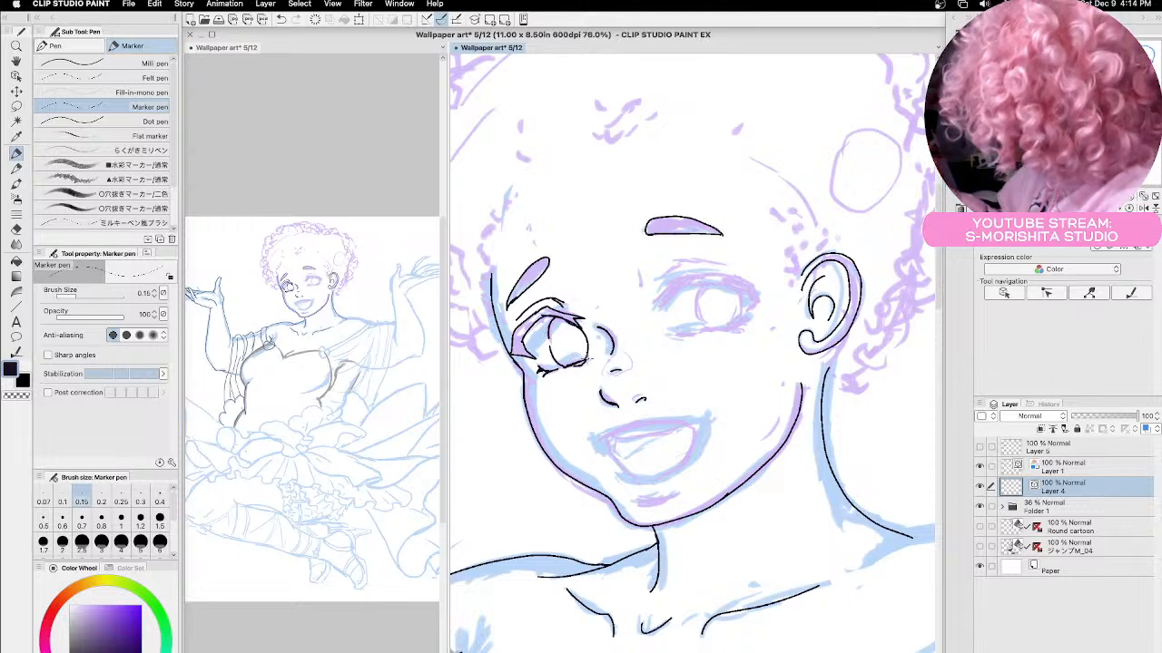
left_click_drag(568, 323, 524, 335)
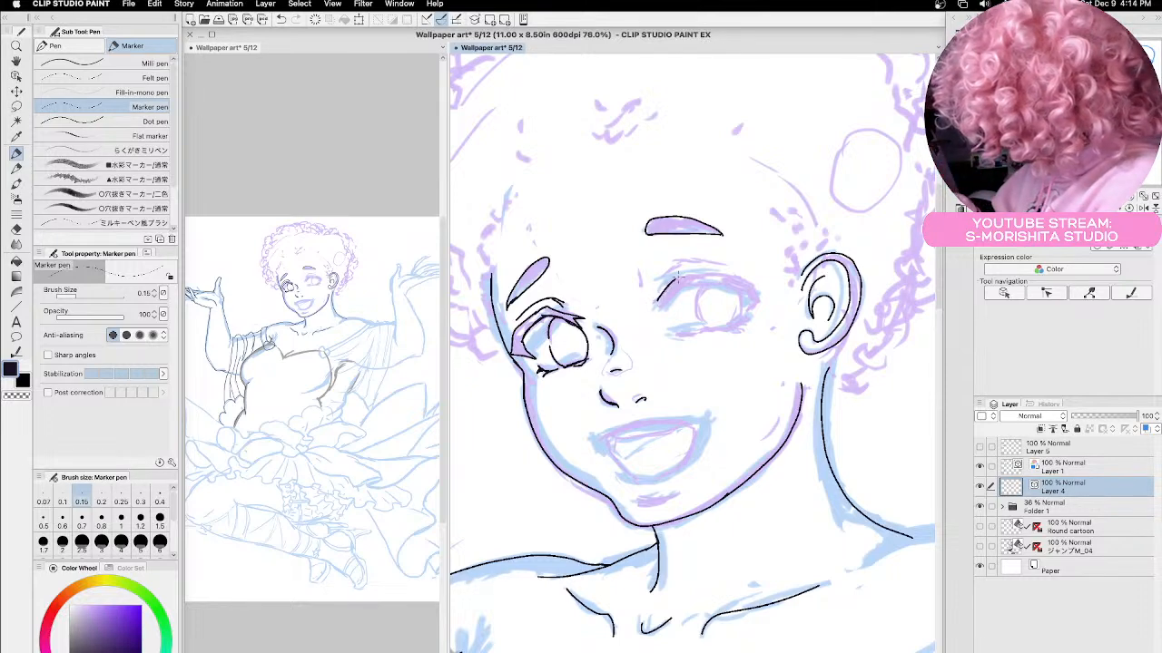
Ink the eye on the ear side with its upper lash shape, eyelid crease, lower lashes and round iris.
mouse_move(670, 283)
left_mouse_down()
mouse_move(655, 310)
mouse_move(697, 274)
mouse_move(761, 287)
left_mouse_up()
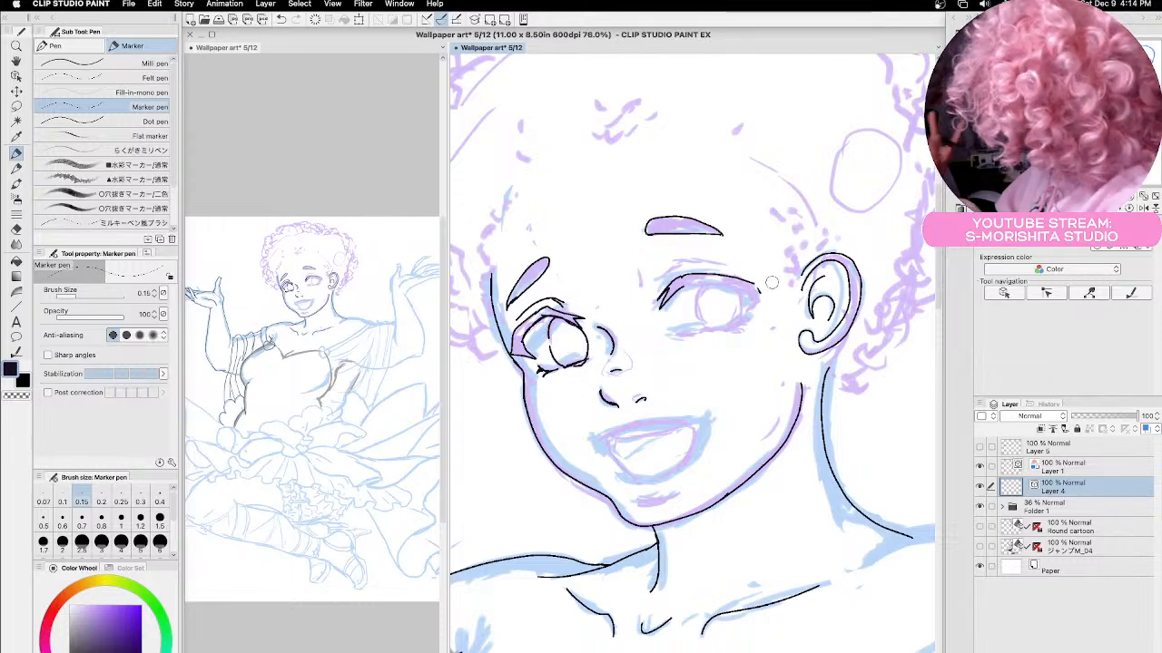
left_click_drag(679, 287, 761, 301)
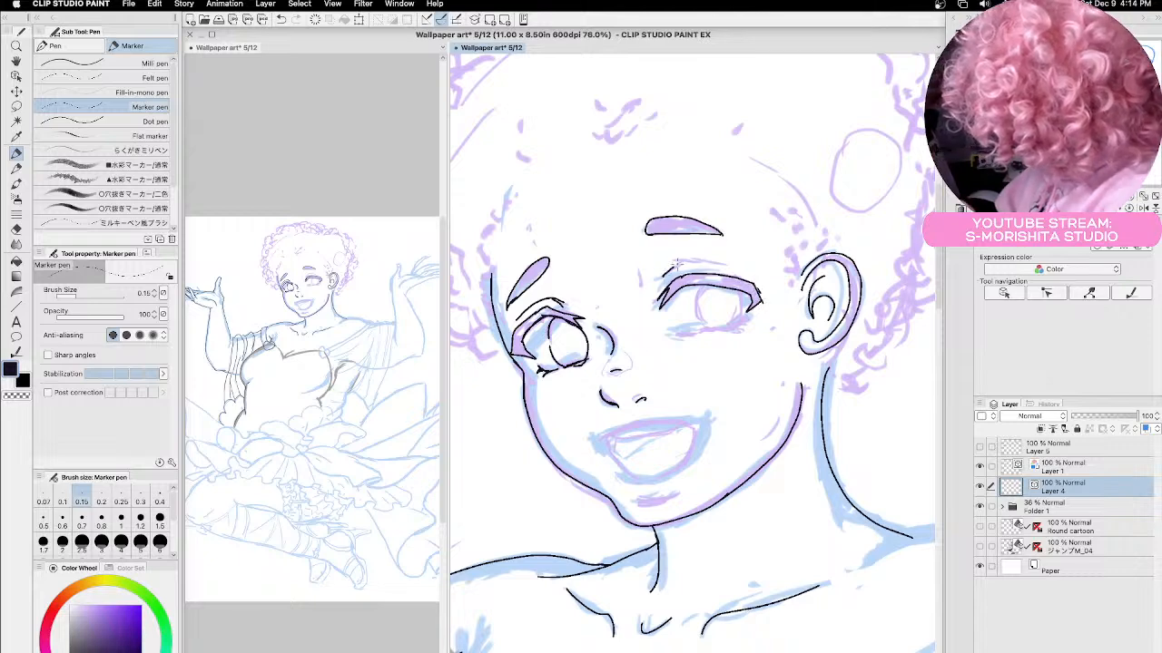
left_click_drag(672, 264, 730, 265)
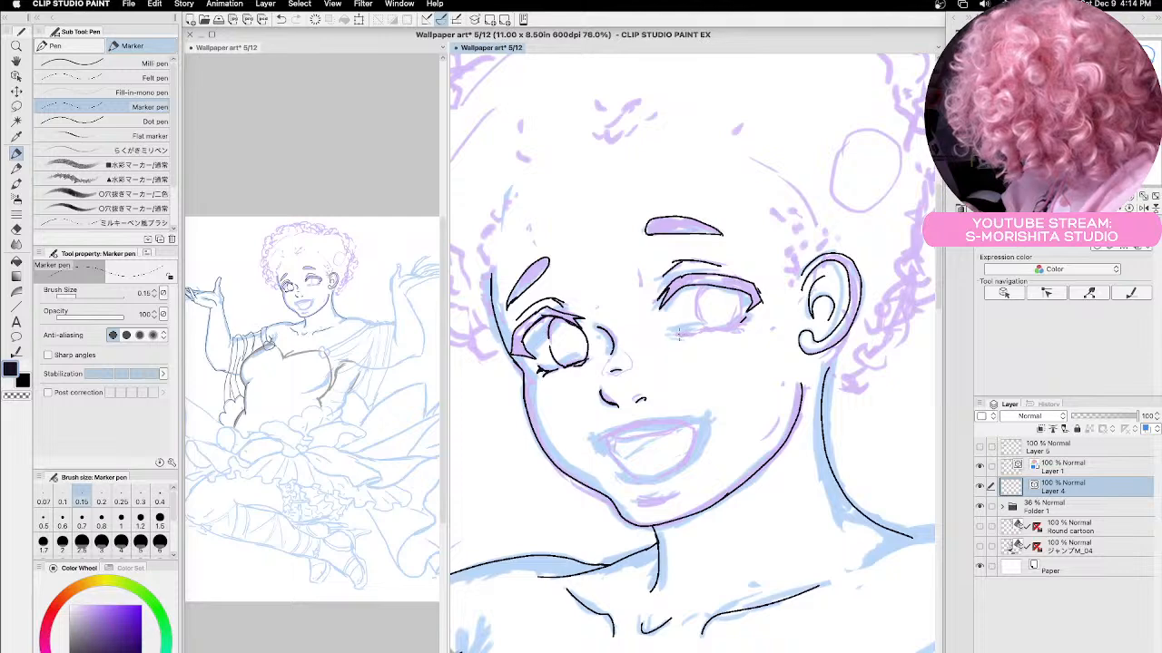
mouse_move(678, 335)
left_mouse_down()
mouse_move(733, 334)
mouse_move(755, 314)
mouse_move(686, 342)
left_mouse_up()
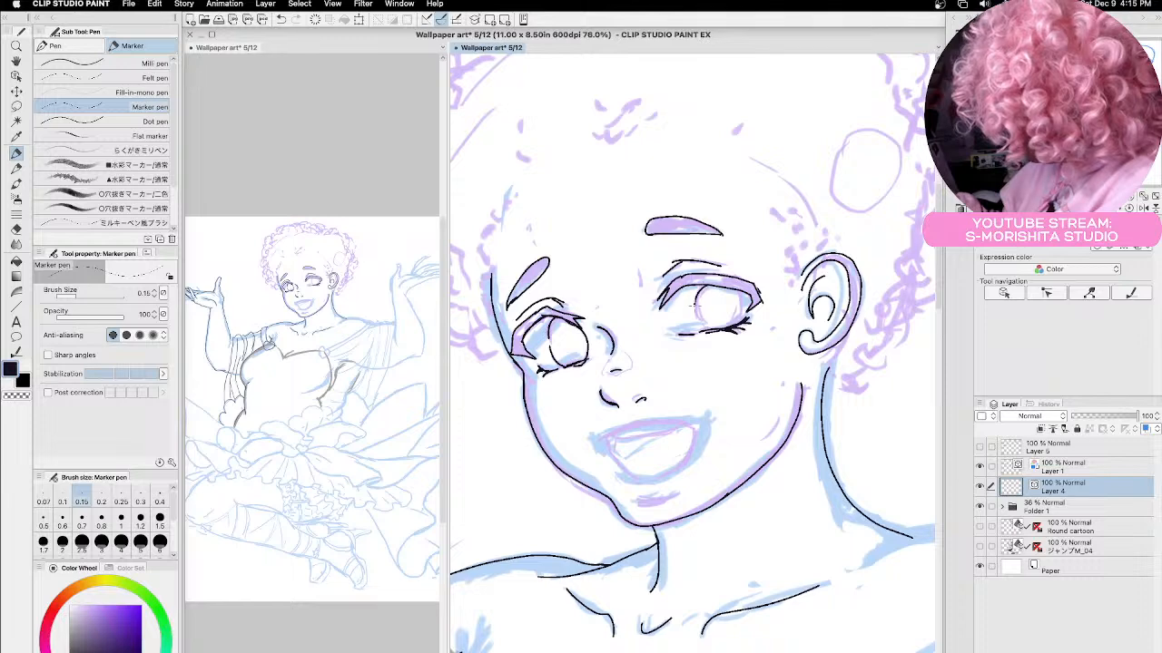
left_click_drag(697, 306, 715, 329)
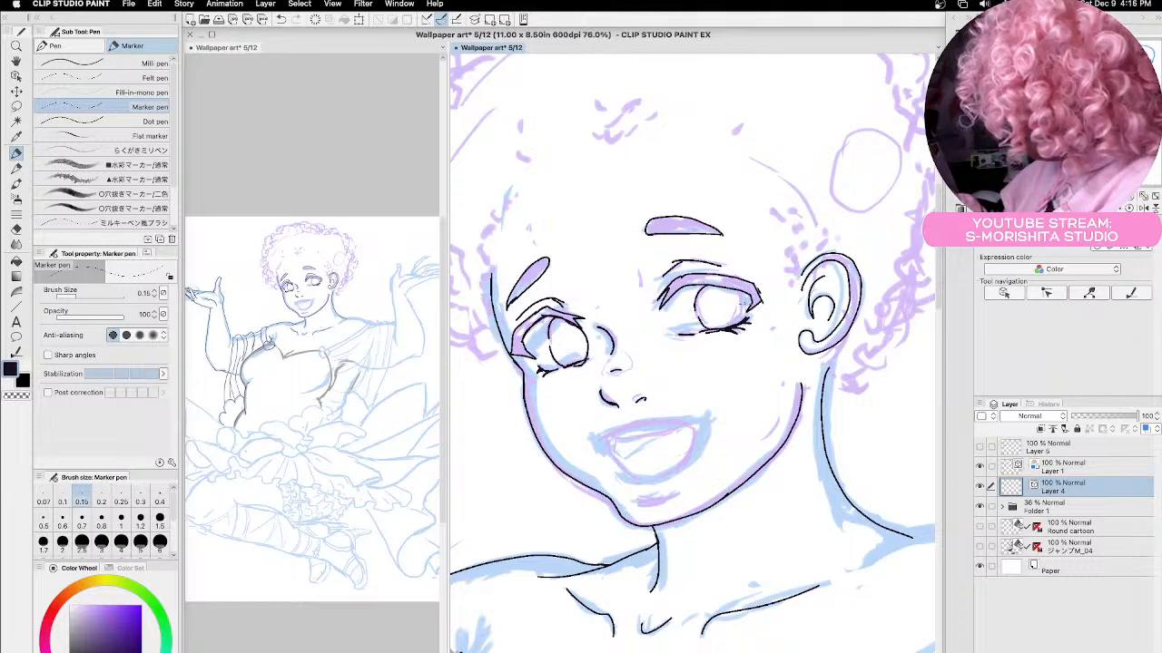
mouse_move(741, 288)
left_mouse_down()
mouse_move(741, 325)
mouse_move(728, 331)
left_mouse_up()
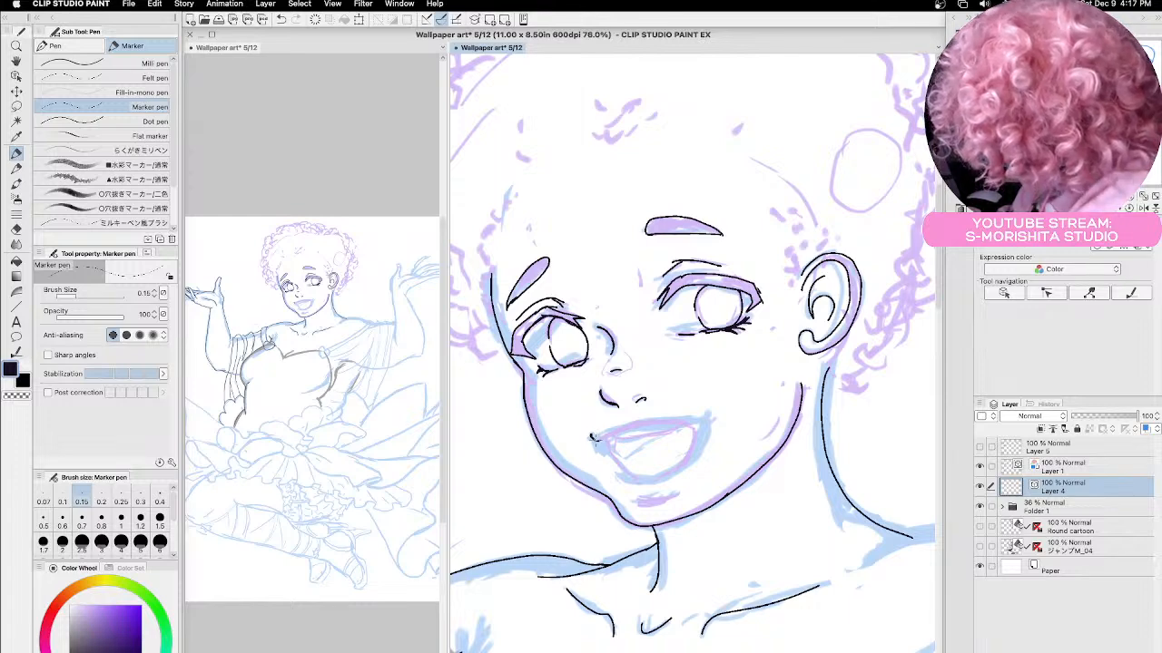
Ink the outline of the open smiling mouth, including its upper edge, lower curve and corners.
left_click_drag(592, 438, 692, 419)
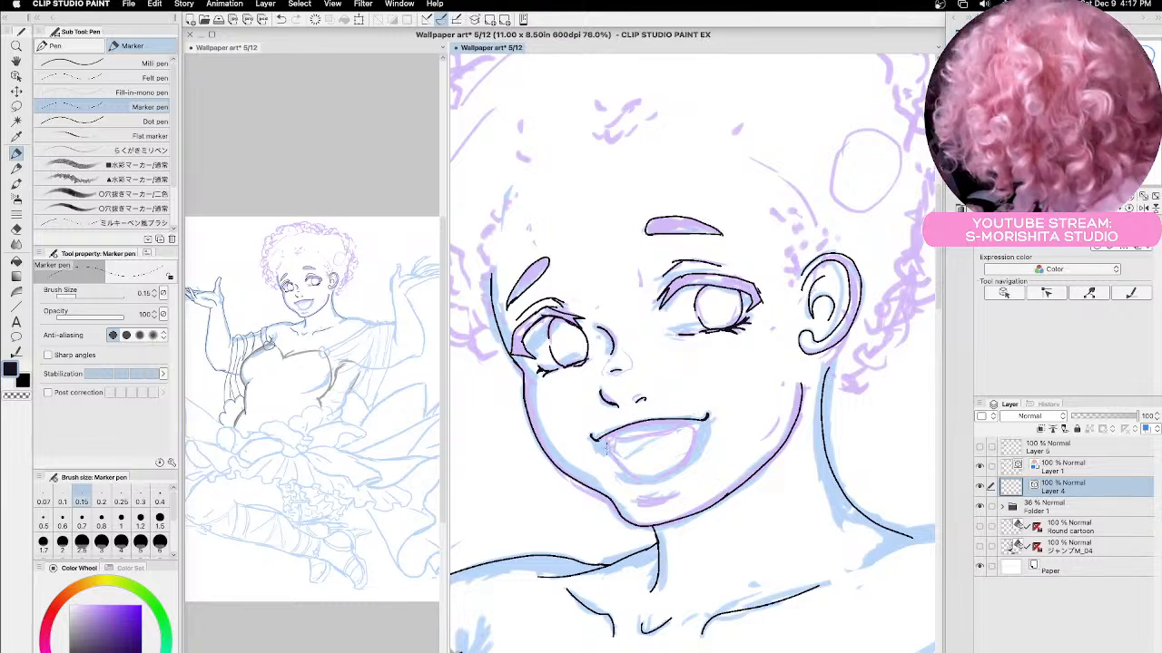
left_click_drag(590, 436, 626, 475)
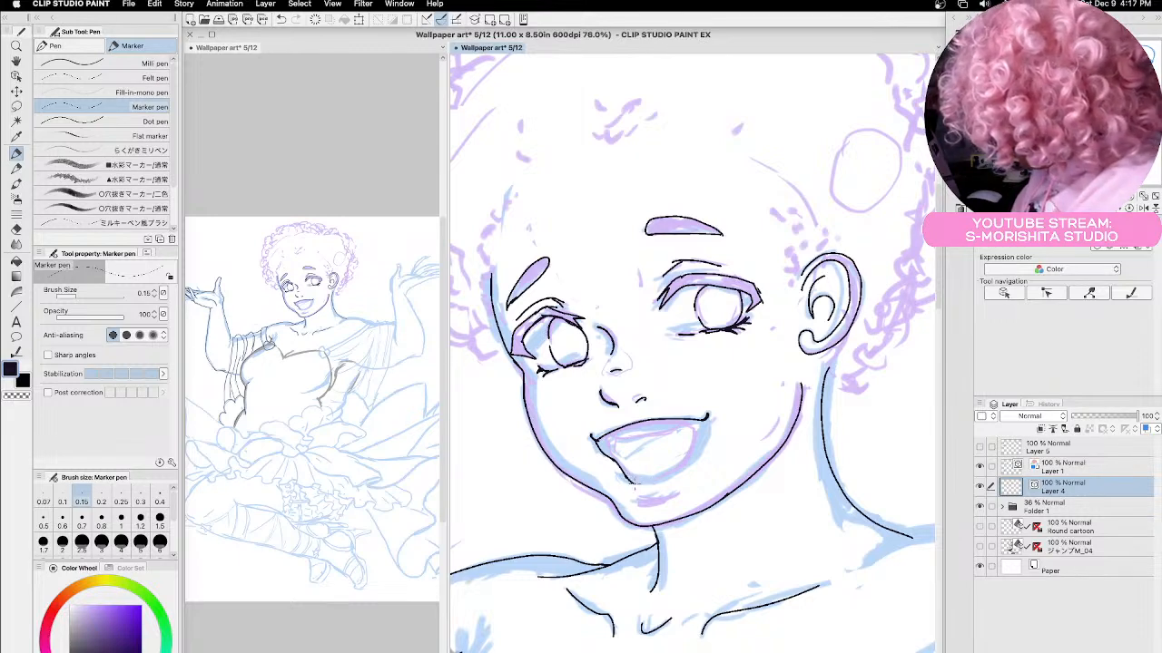
mouse_move(630, 485)
left_mouse_down()
mouse_move(680, 469)
mouse_move(712, 421)
left_mouse_up()
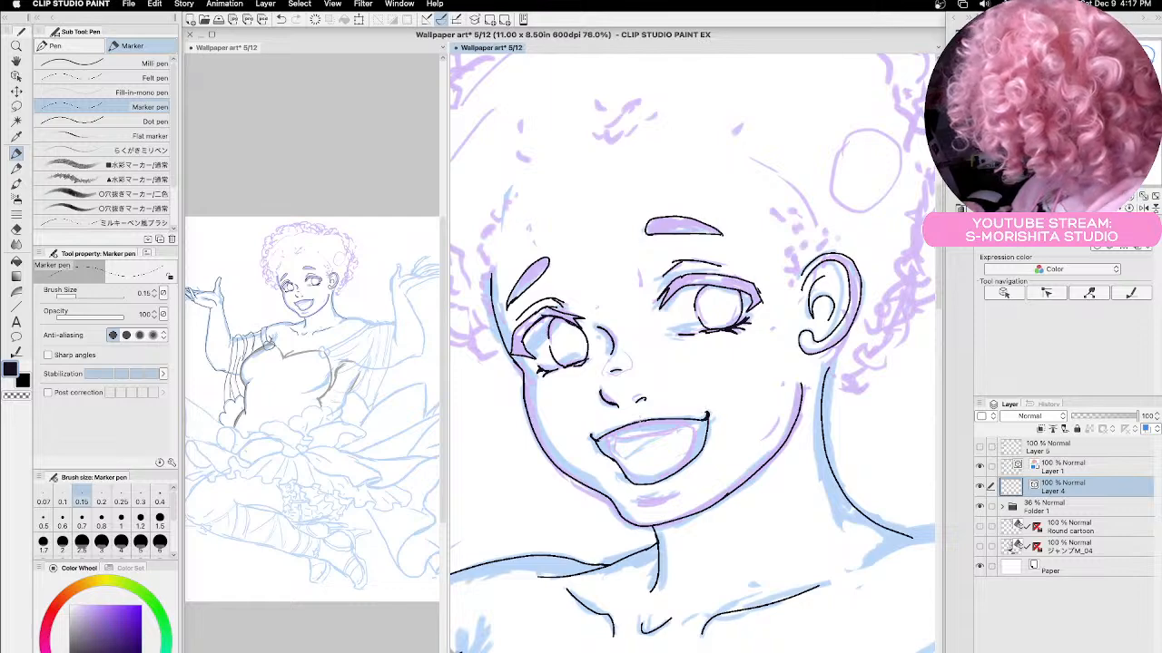
left_click_drag(589, 433, 600, 456)
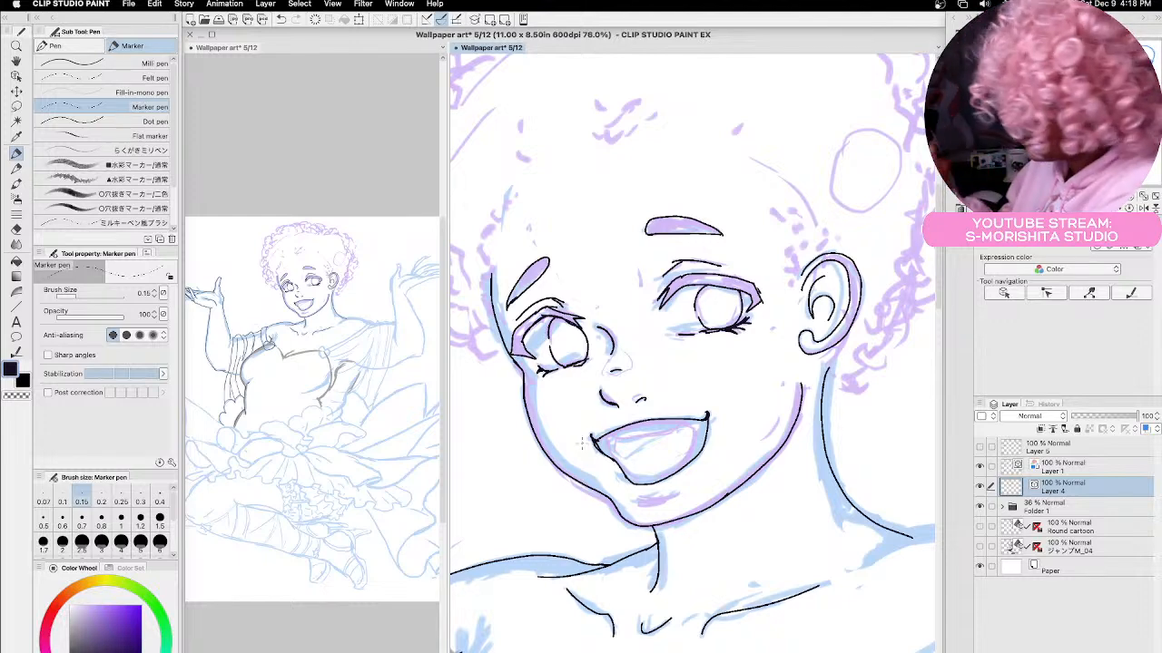
Fill both corners of the open mouth with solid black and thicken its upper and side edges.
mouse_move(594, 441)
left_mouse_down()
mouse_move(637, 421)
mouse_move(602, 445)
mouse_move(613, 459)
mouse_move(605, 441)
left_mouse_up()
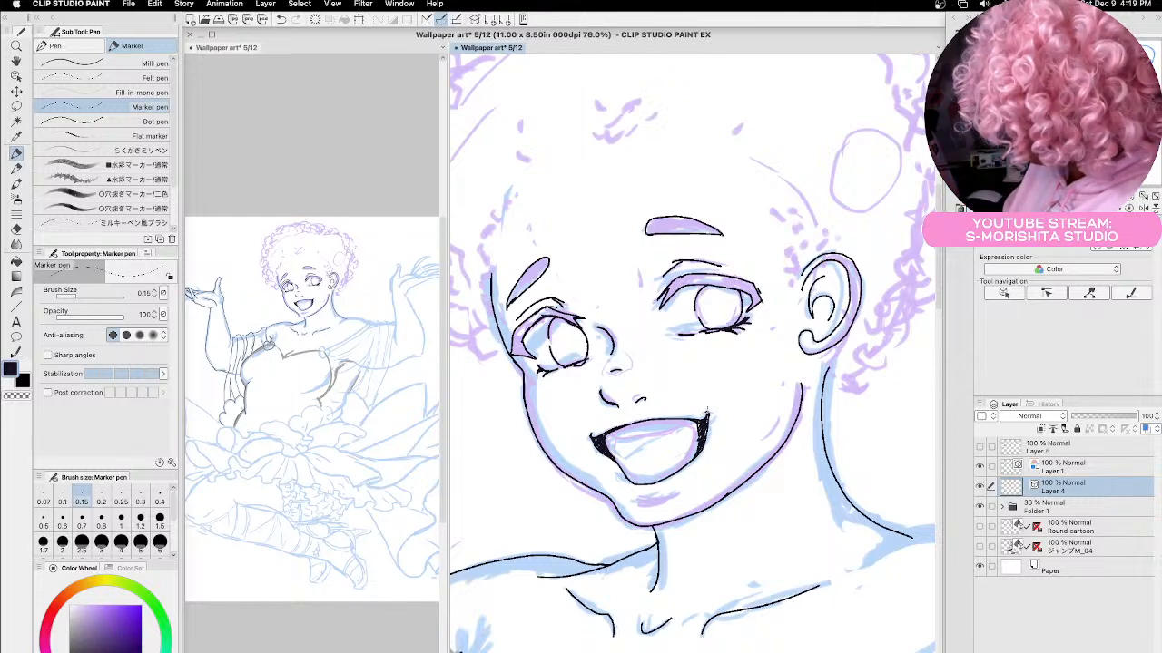
left_click_drag(706, 418, 628, 429)
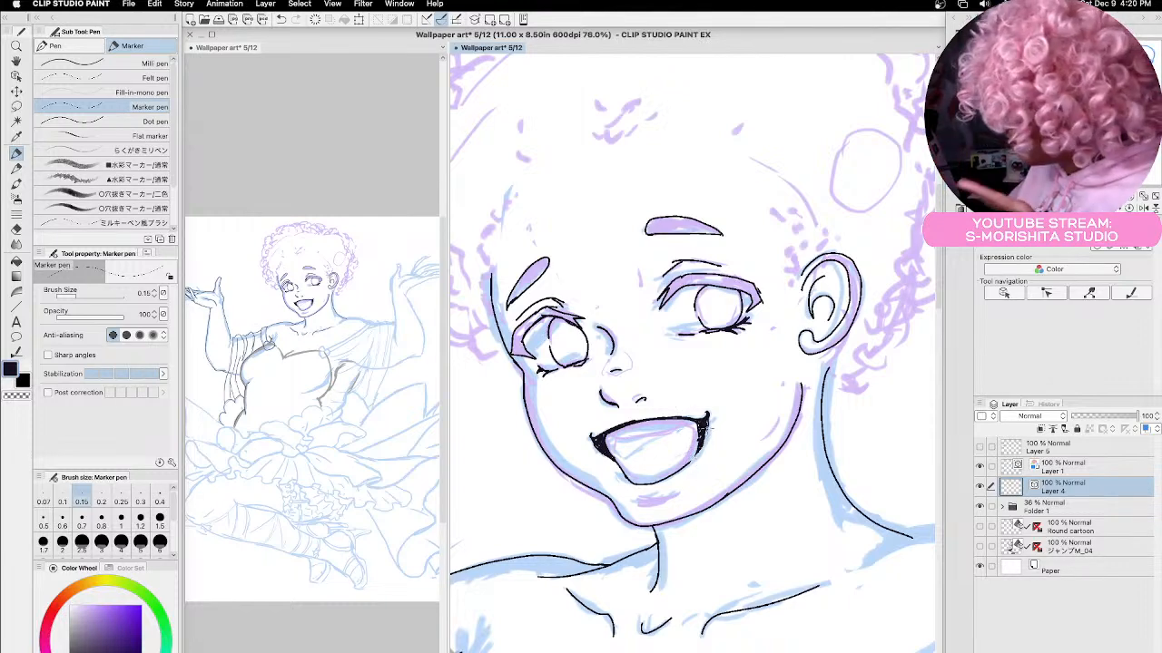
mouse_move(706, 423)
left_mouse_down()
mouse_move(700, 449)
mouse_move(679, 461)
left_mouse_up()
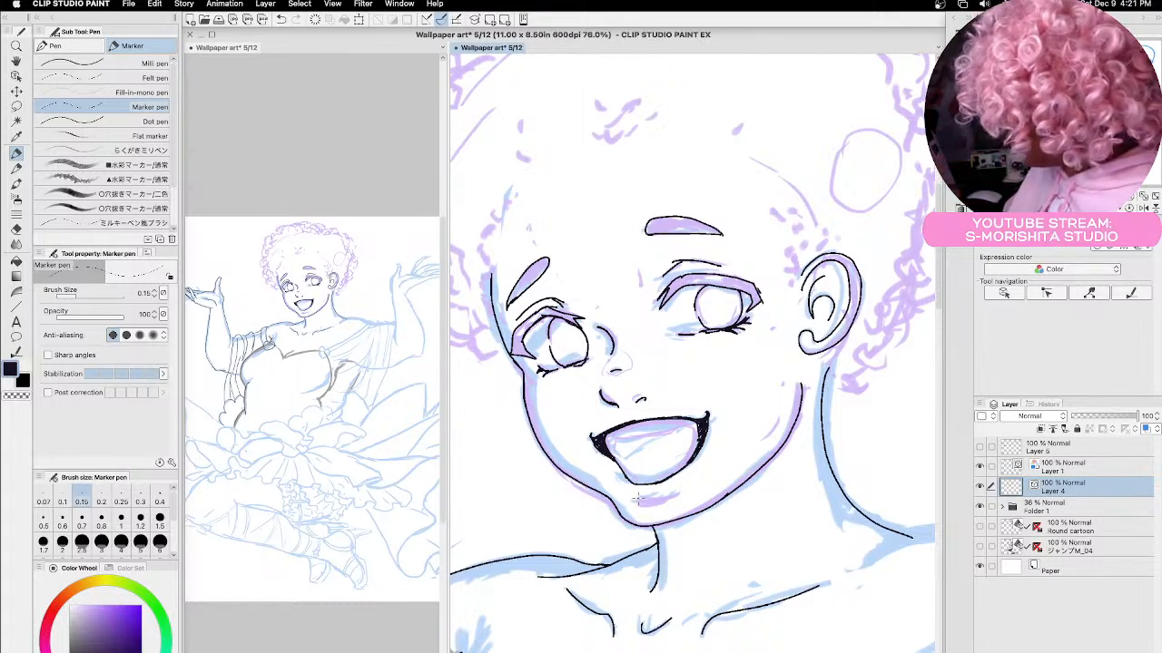
Ink the short lower lip line beneath the mouth, and the edge of the teeth and the tongue inside it.
mouse_move(638, 498)
left_mouse_down()
mouse_move(676, 494)
mouse_move(639, 499)
left_mouse_up()
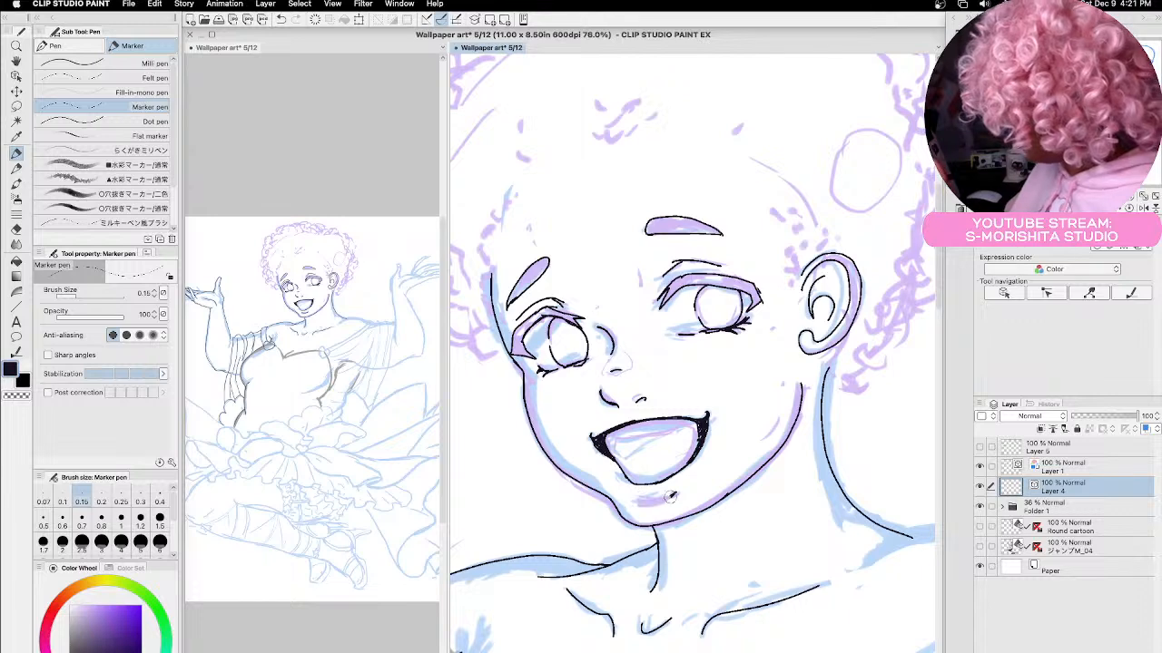
mouse_move(639, 497)
left_mouse_down()
mouse_move(679, 492)
mouse_move(639, 493)
left_mouse_up()
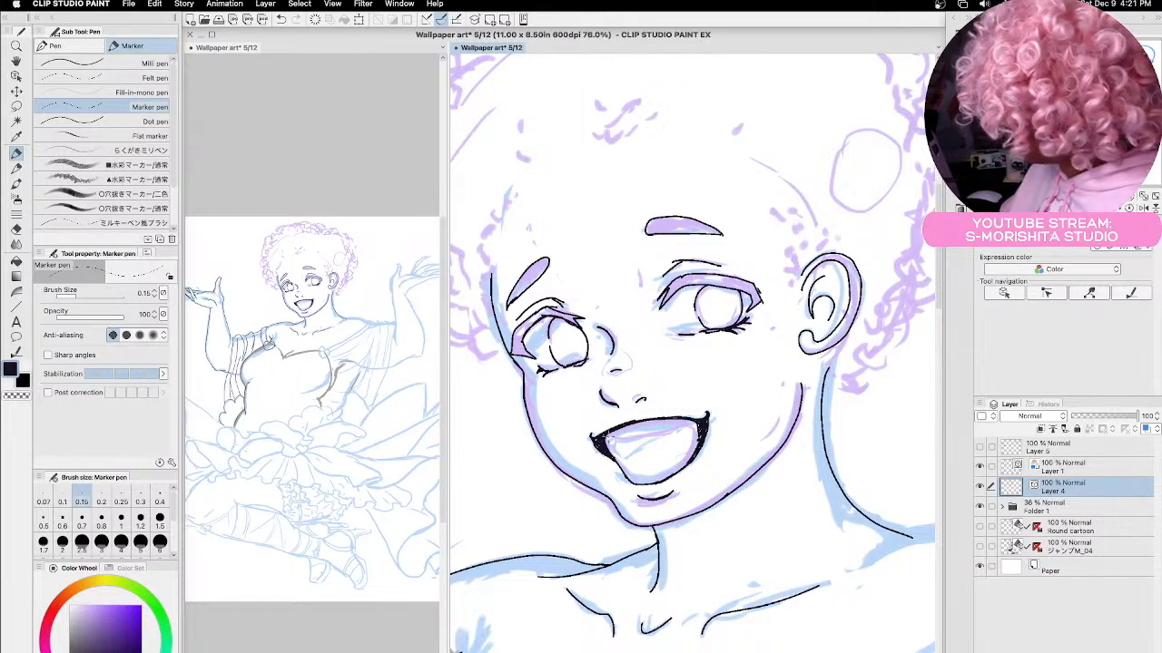
mouse_move(609, 436)
left_mouse_down()
mouse_move(644, 441)
mouse_move(686, 421)
left_mouse_up()
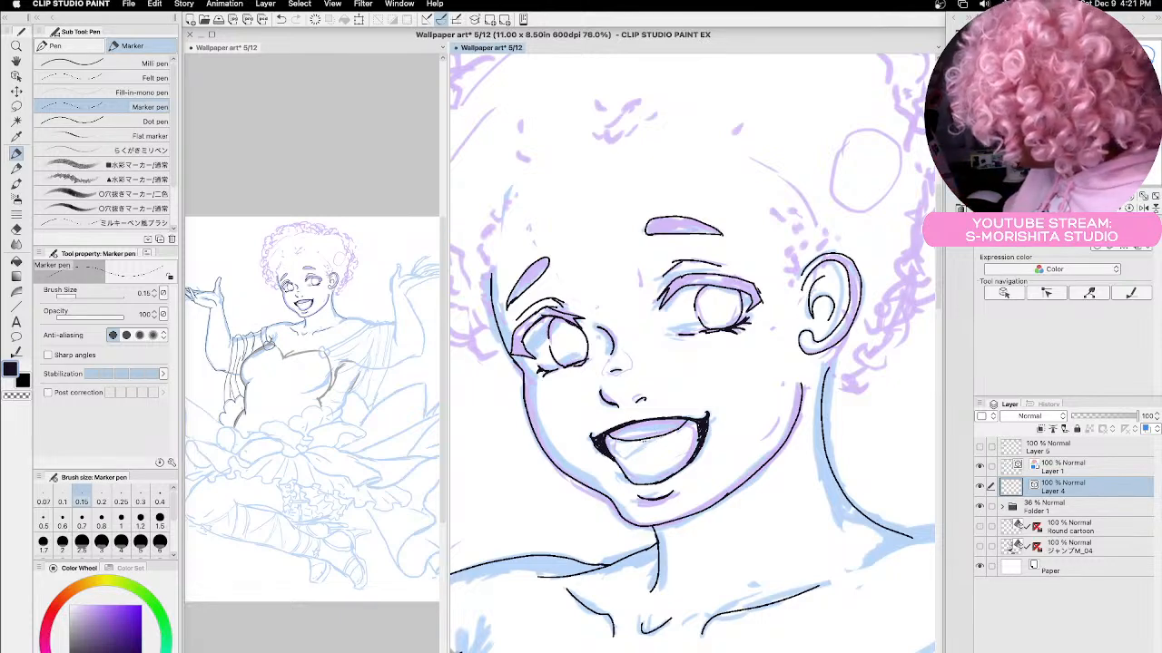
left_click_drag(644, 436, 625, 473)
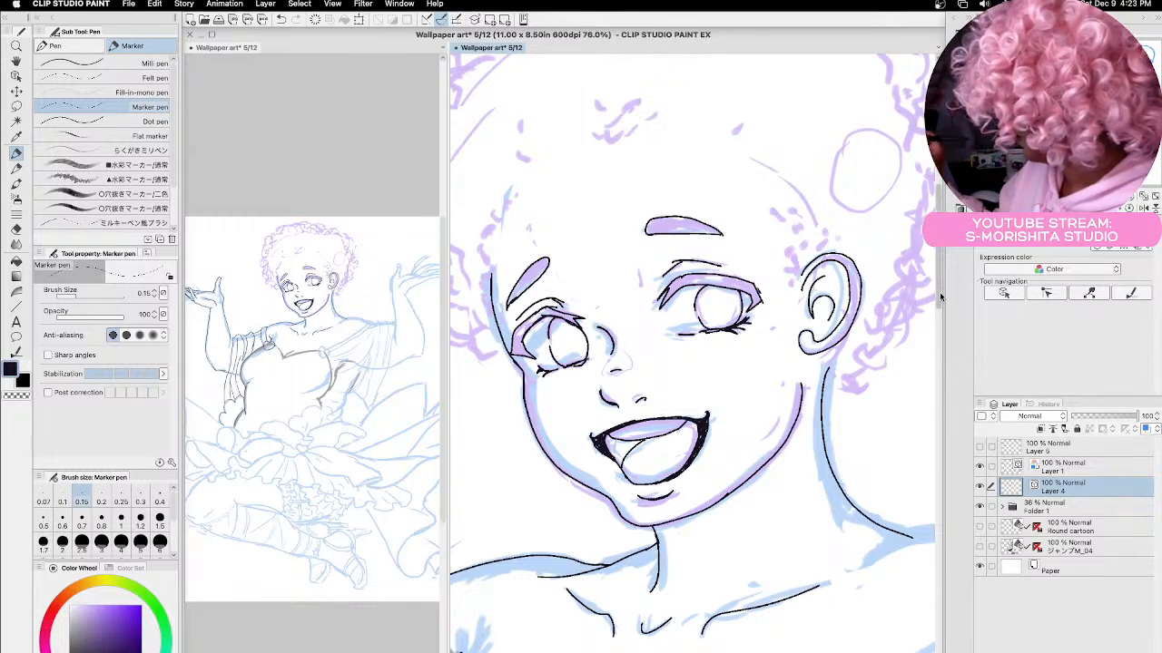
Lower the pen's stabilization and ink the jagged curly hairline from the far temple across the forehead to the front of the ear.
scroll(931, 299, "up", 3)
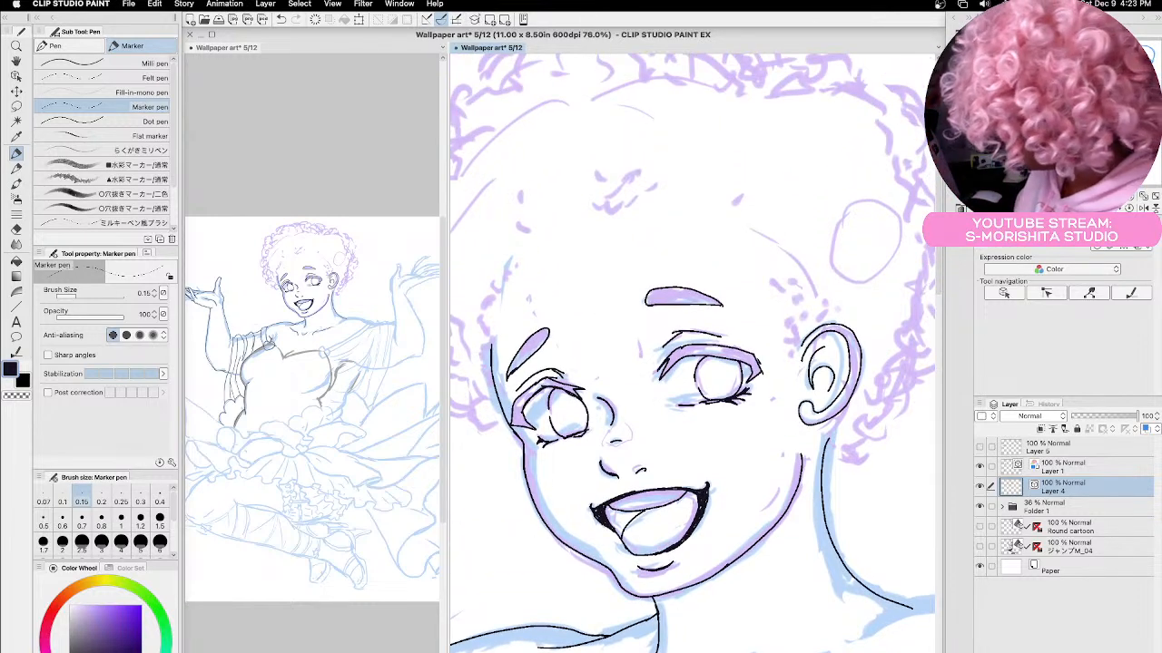
scroll(693, 353, "left", 5)
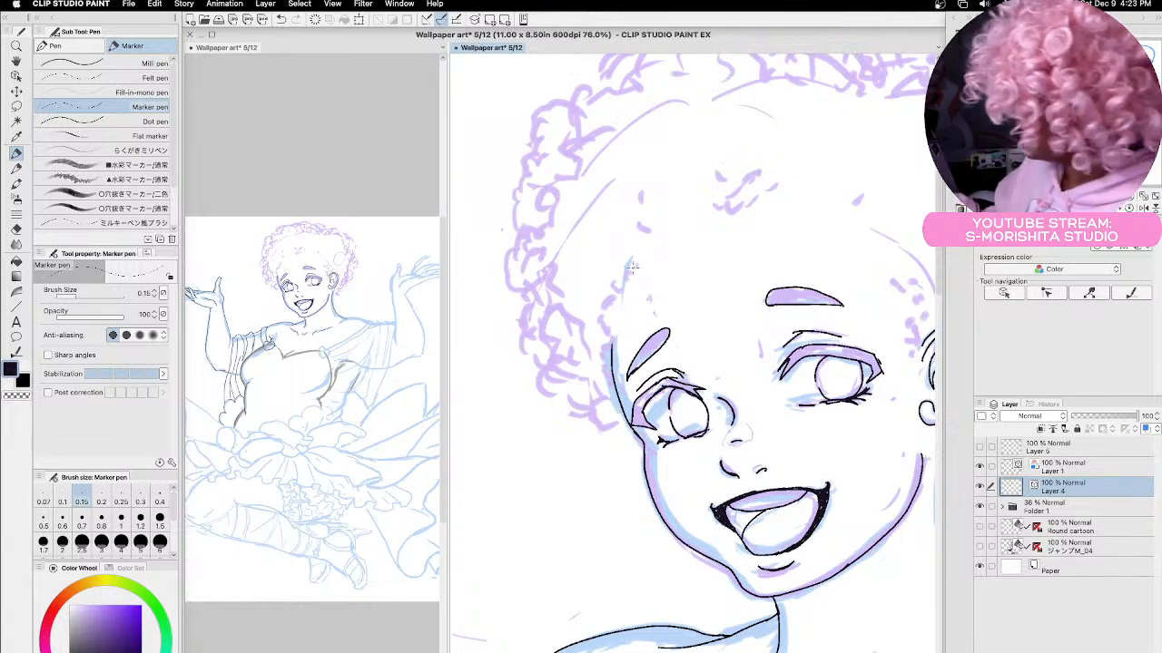
left_click_drag(633, 266, 609, 350)
left_click(94, 374)
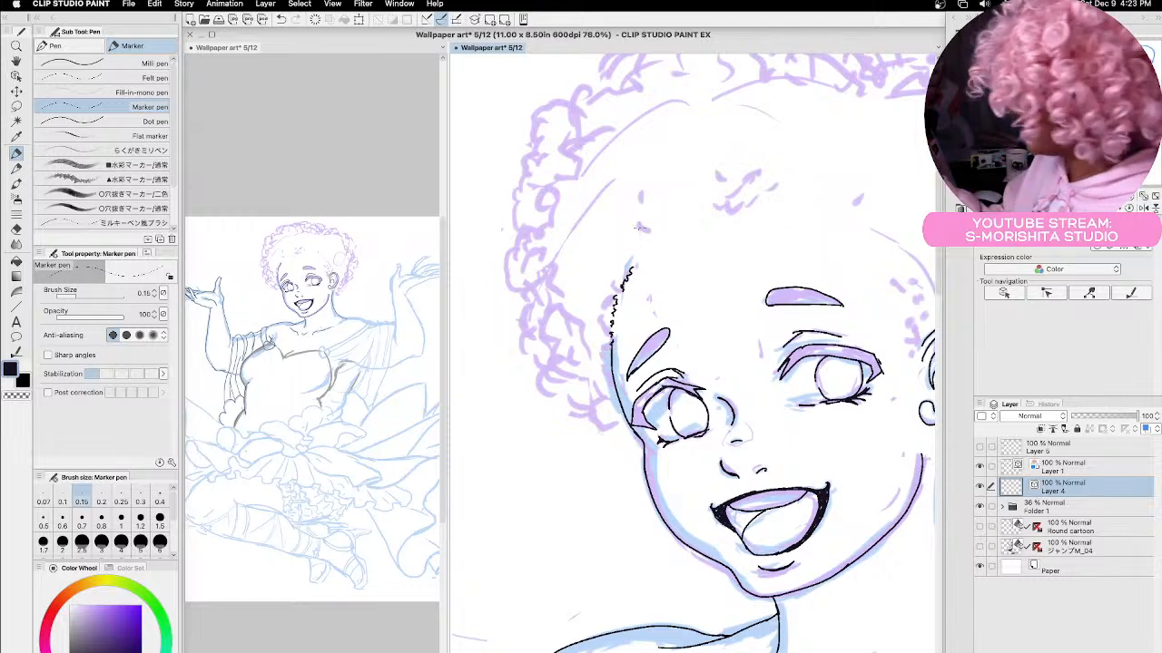
mouse_move(646, 235)
left_mouse_down()
mouse_move(632, 264)
mouse_move(655, 229)
mouse_move(783, 203)
left_mouse_up()
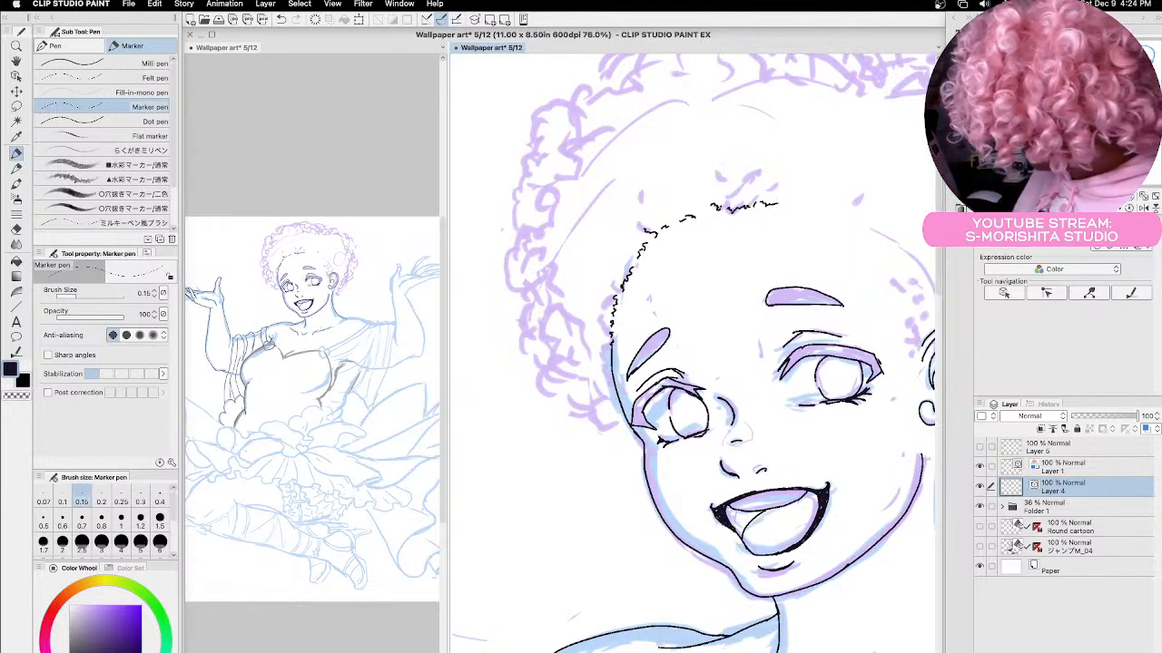
scroll(695, 354, "right", 5)
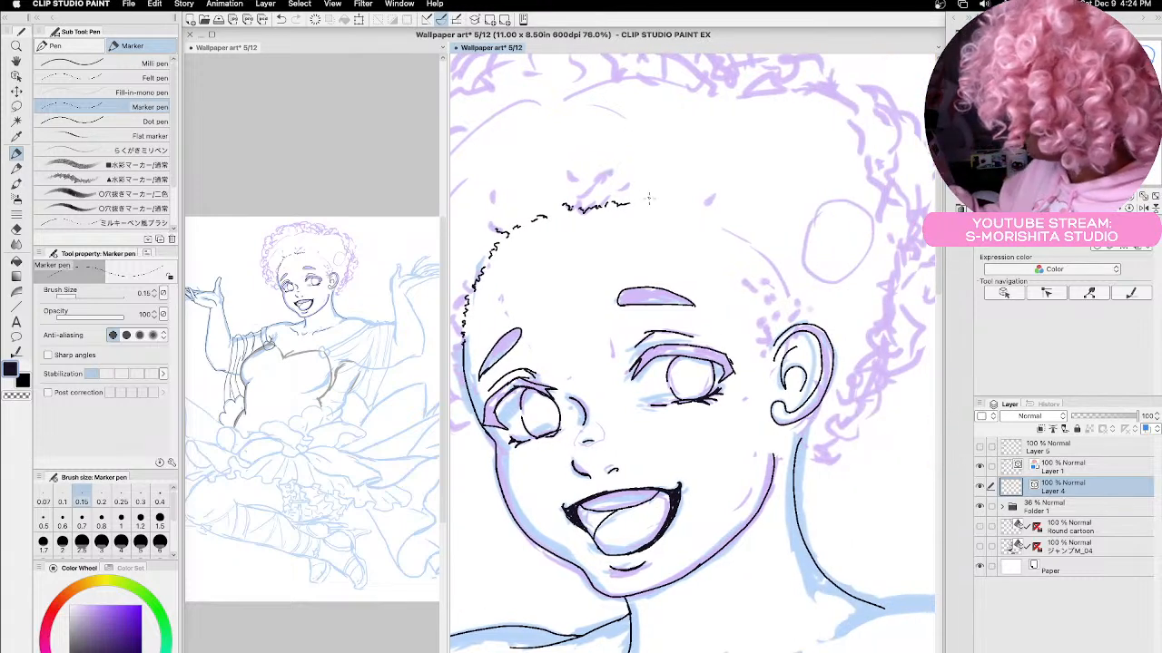
mouse_move(678, 208)
left_mouse_down()
mouse_move(710, 209)
mouse_move(756, 257)
mouse_move(740, 245)
mouse_move(755, 265)
mouse_move(753, 305)
left_mouse_up()
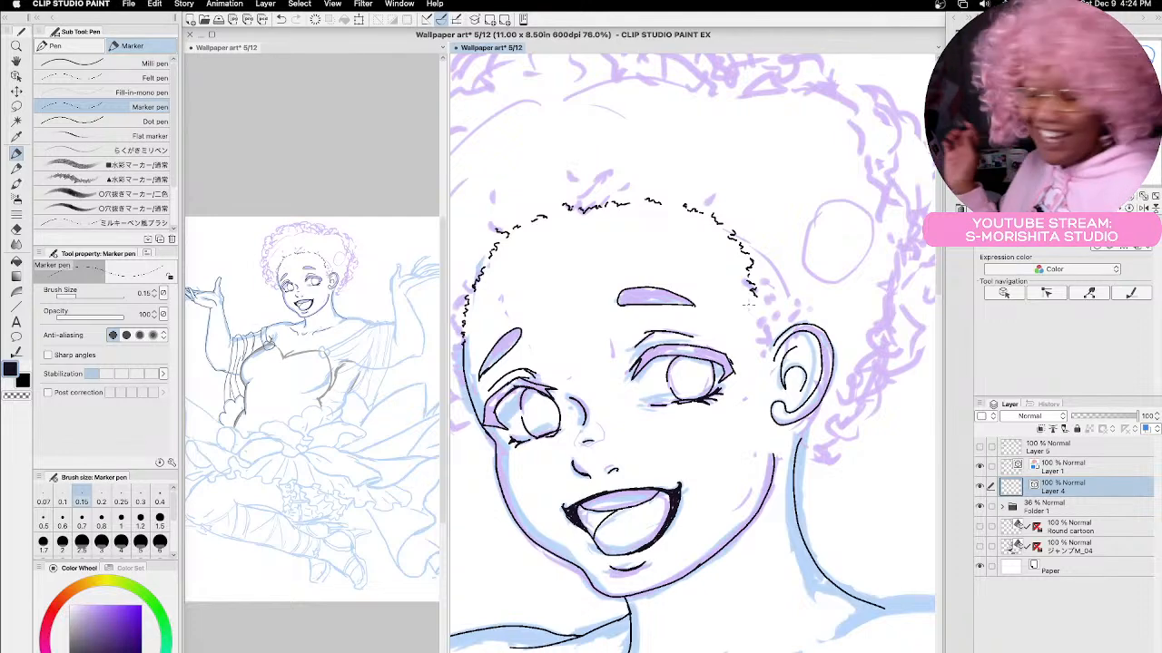
mouse_move(755, 296)
left_mouse_down()
mouse_move(762, 374)
mouse_move(769, 354)
left_mouse_up()
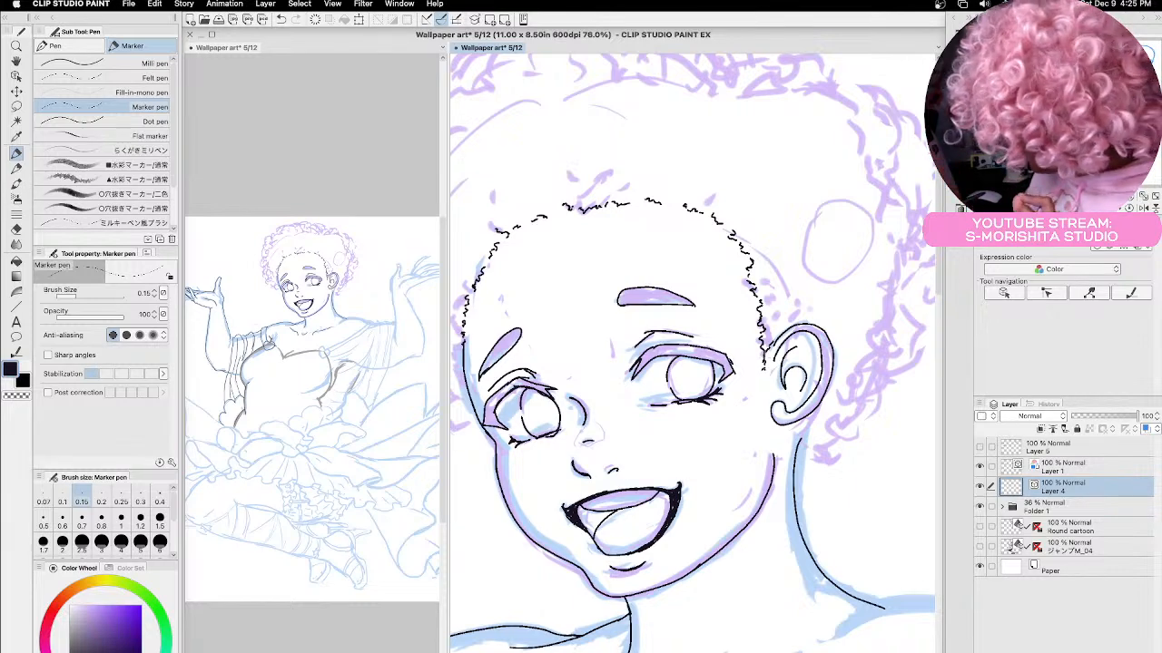
Ink the curly outer hair contour on the ear side, from the neck below the ear up to above ear level.
mouse_move(791, 431)
left_mouse_down()
mouse_move(694, 431)
mouse_move(726, 431)
mouse_move(735, 472)
mouse_move(754, 458)
left_mouse_up()
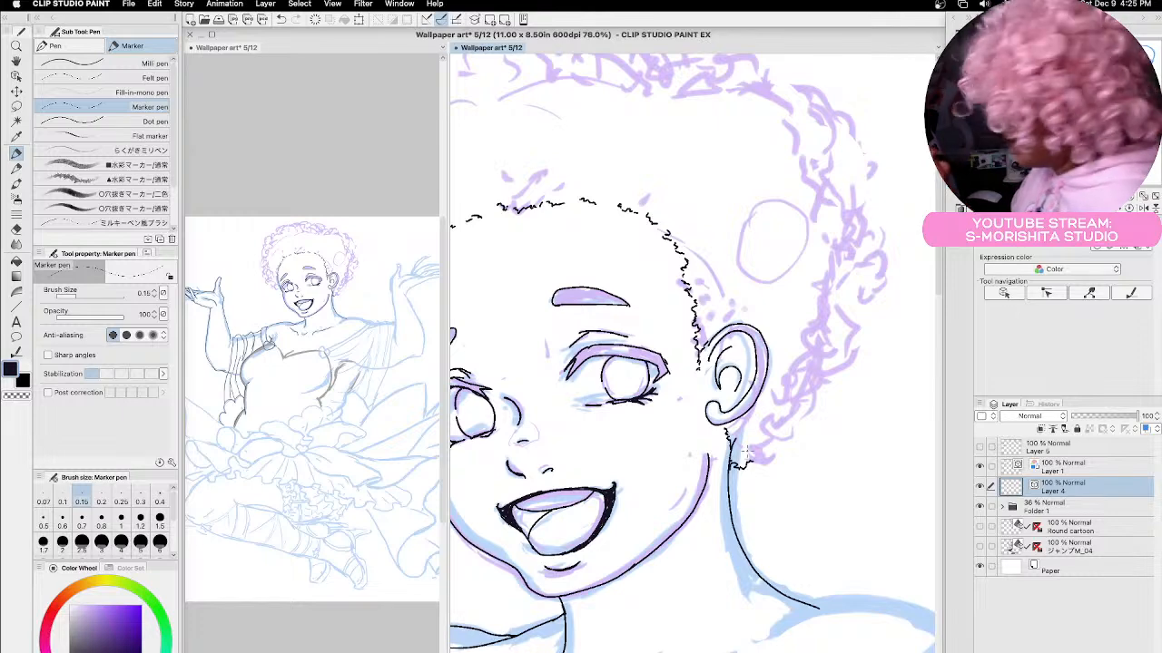
mouse_move(799, 396)
left_mouse_down()
mouse_move(770, 432)
mouse_move(781, 439)
mouse_move(762, 463)
mouse_move(773, 463)
mouse_move(741, 467)
left_mouse_up()
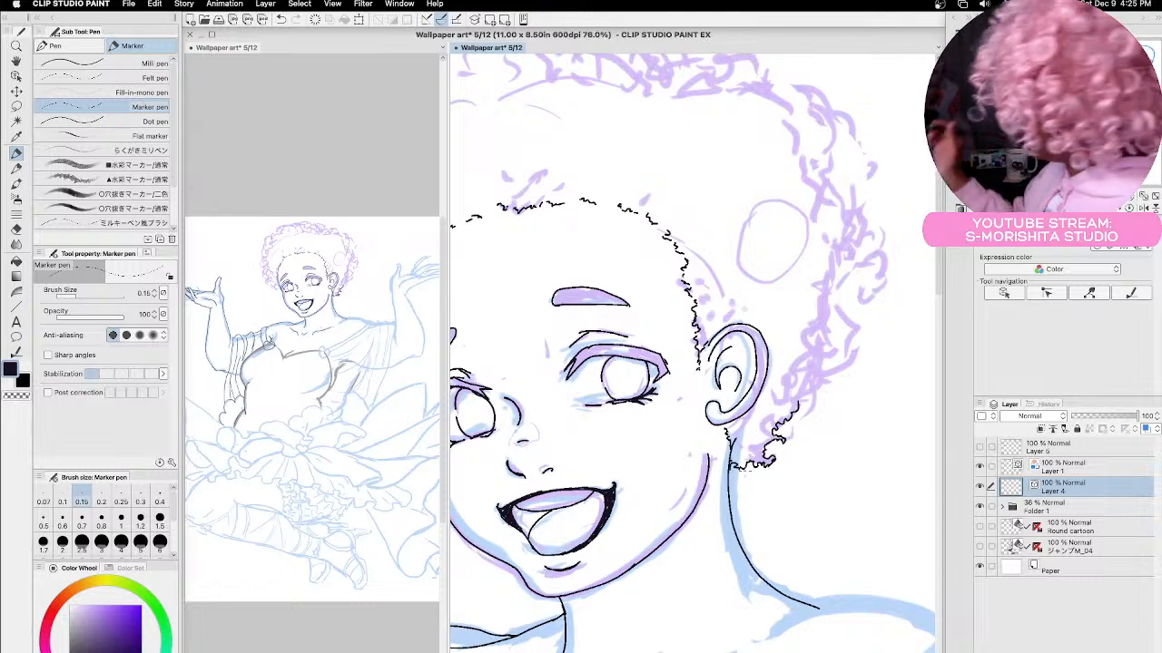
mouse_move(822, 341)
left_mouse_down()
mouse_move(841, 369)
mouse_move(798, 403)
mouse_move(808, 392)
left_mouse_up()
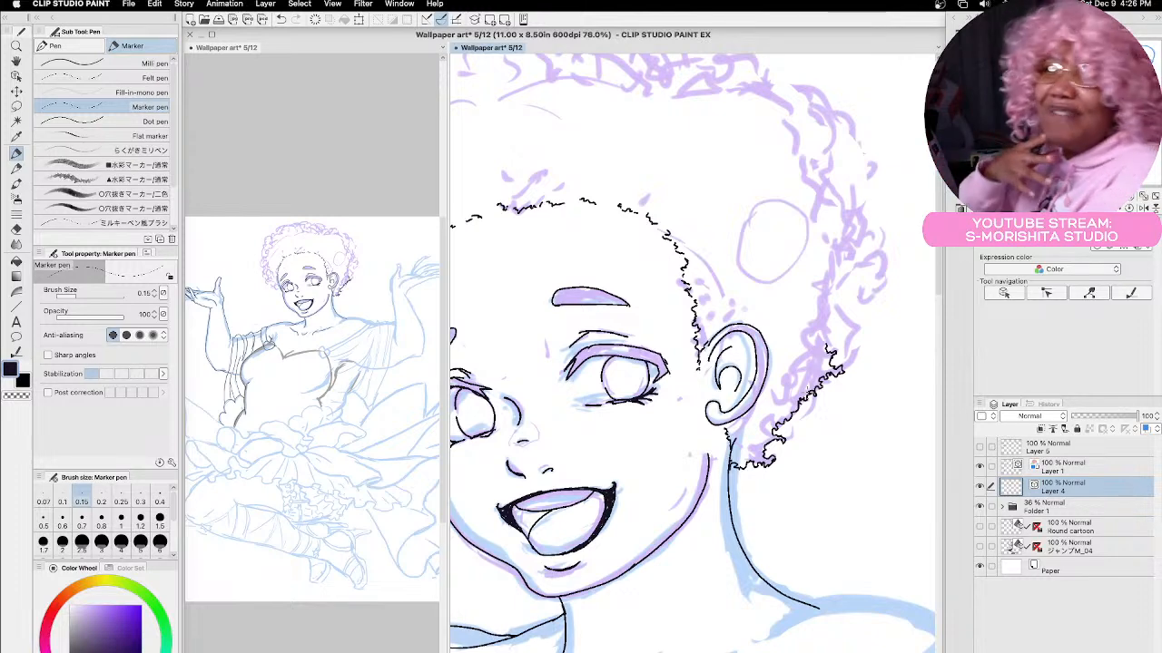
mouse_move(837, 193)
left_mouse_down()
mouse_move(870, 221)
mouse_move(853, 227)
left_mouse_up()
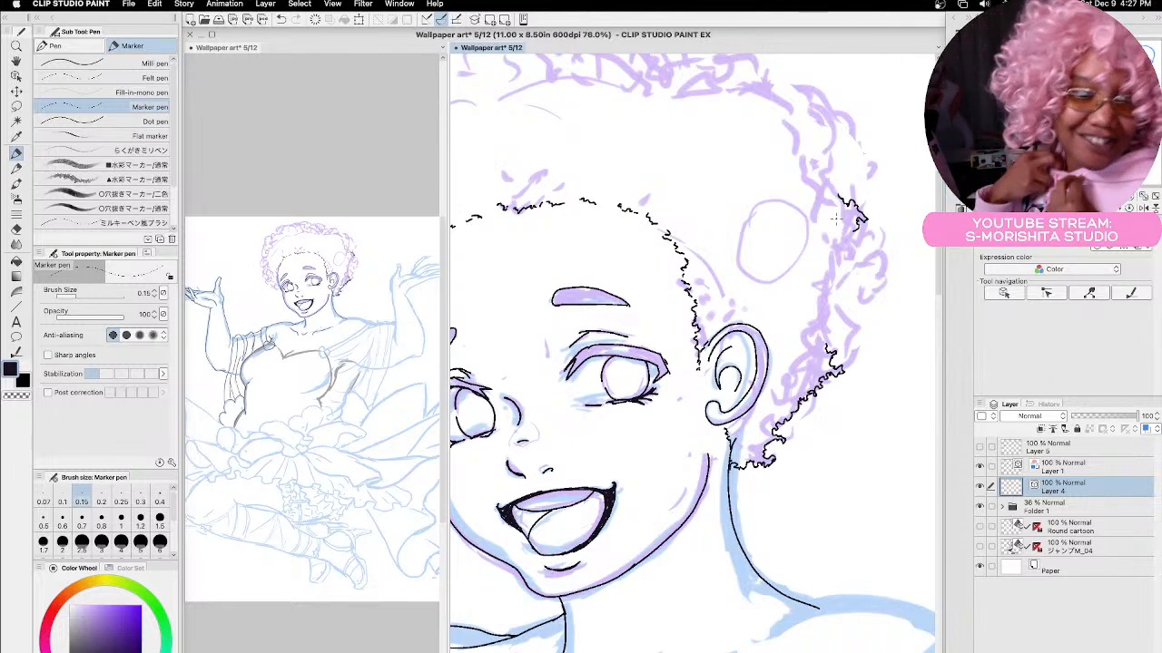
mouse_move(848, 227)
left_mouse_down()
mouse_move(868, 246)
mouse_move(842, 251)
mouse_move(855, 269)
mouse_move(840, 278)
mouse_move(828, 353)
left_mouse_up()
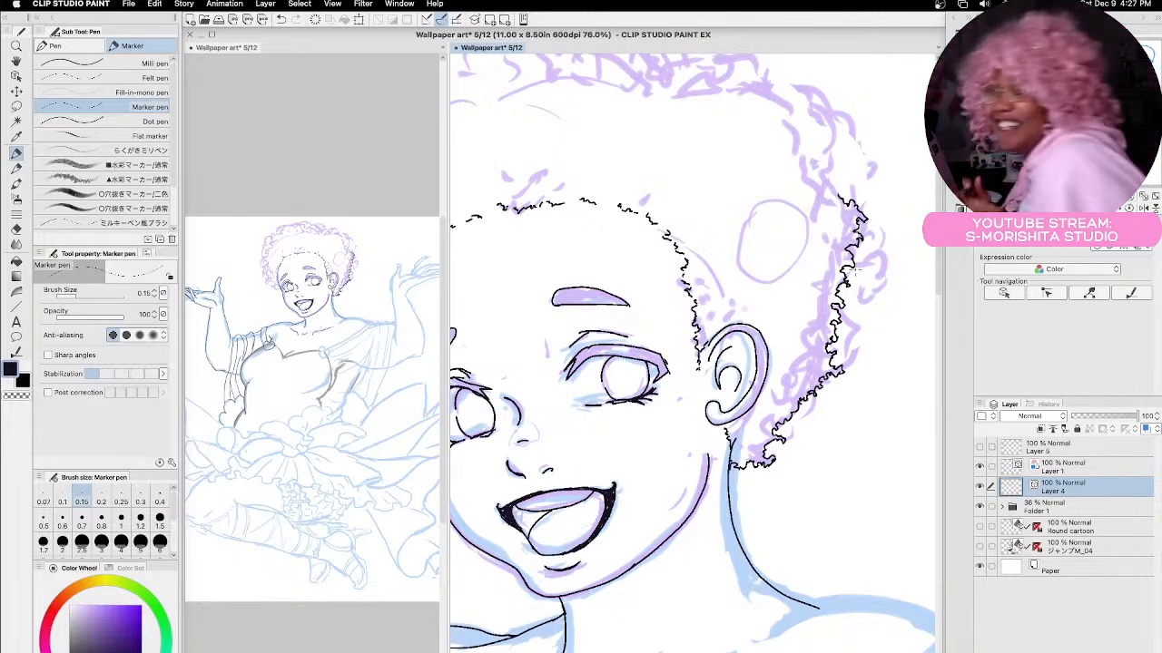
Continue the curly outer hair contour around the upper ear side of the afro and onto the crown.
key("space")
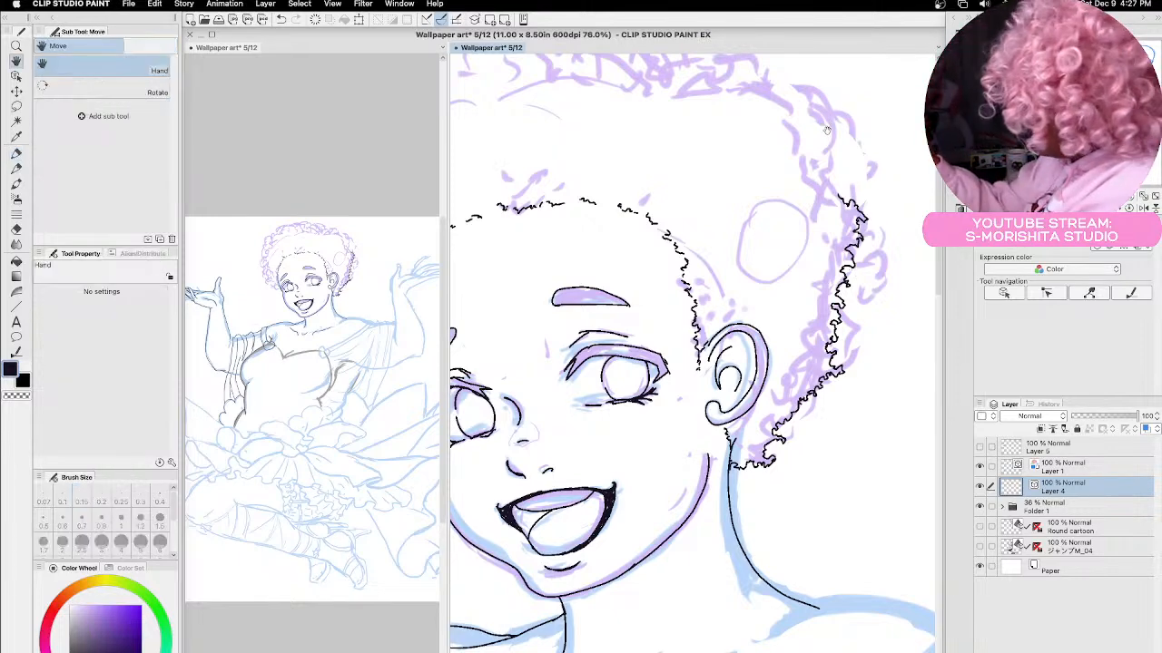
left_click_drag(760, 92, 783, 215)
mouse_move(709, 182)
left_mouse_down()
mouse_move(789, 184)
mouse_move(791, 205)
mouse_move(808, 199)
mouse_move(848, 220)
mouse_move(866, 243)
mouse_move(835, 281)
left_mouse_up()
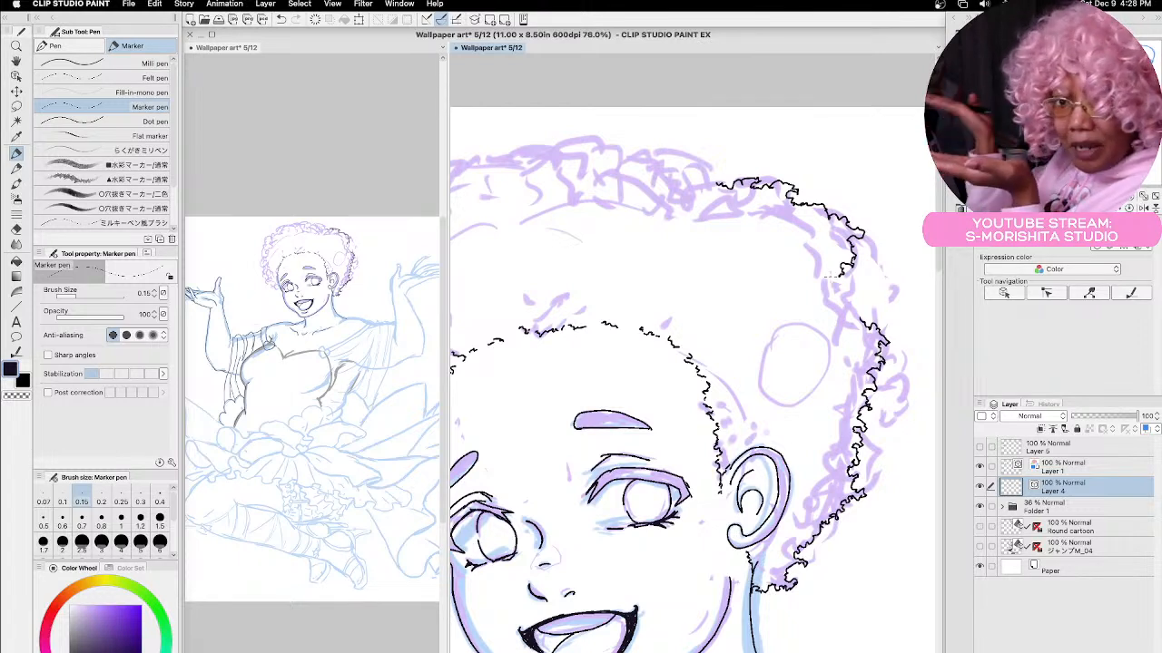
mouse_move(853, 262)
left_mouse_down()
mouse_move(842, 276)
mouse_move(871, 300)
mouse_move(861, 319)
left_mouse_up()
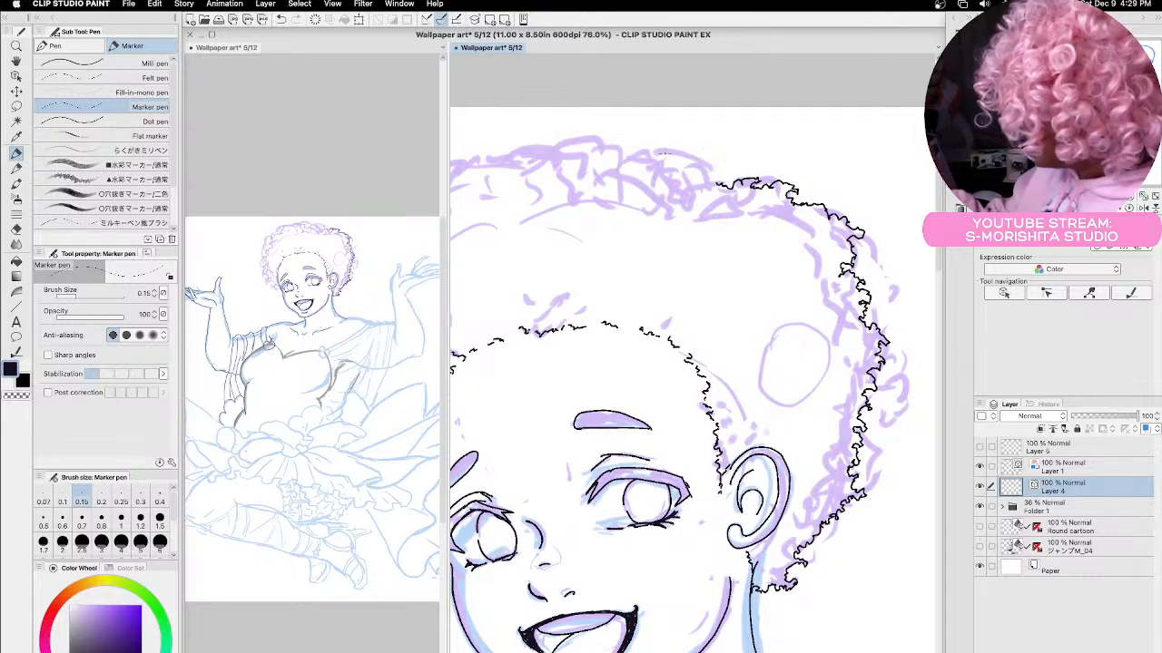
mouse_move(657, 149)
left_mouse_down()
mouse_move(648, 163)
mouse_move(663, 152)
mouse_move(702, 158)
mouse_move(724, 186)
left_mouse_up()
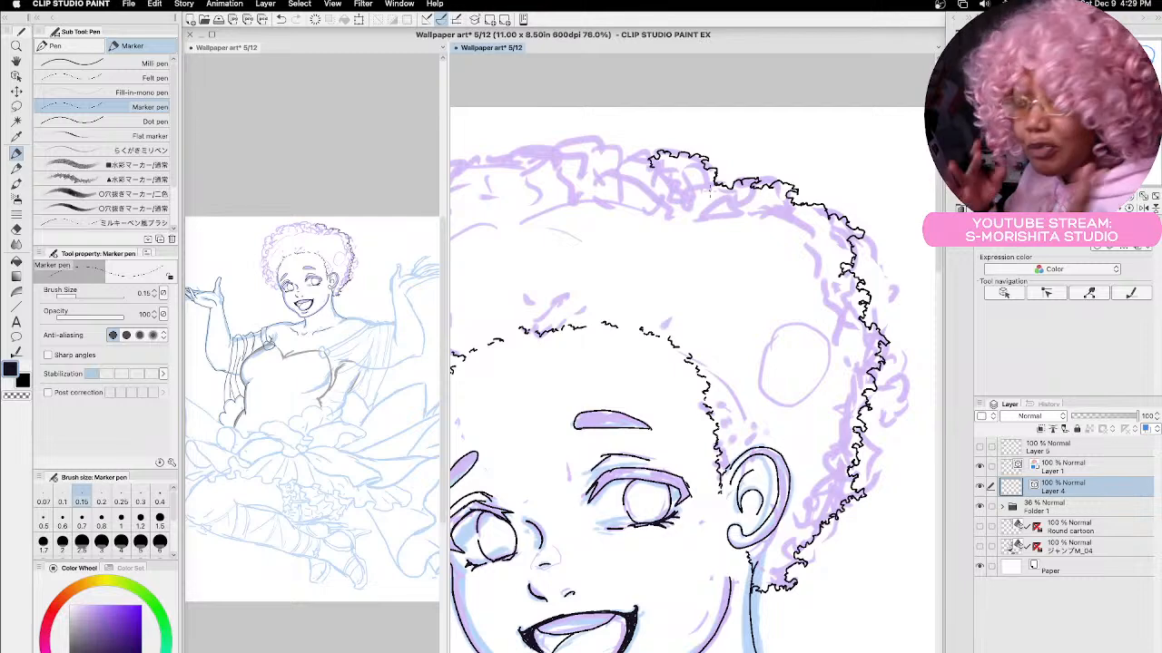
Extend the curly hair contour across the top of the head to the upper curve on the far side.
scroll(695, 354, "left", 3)
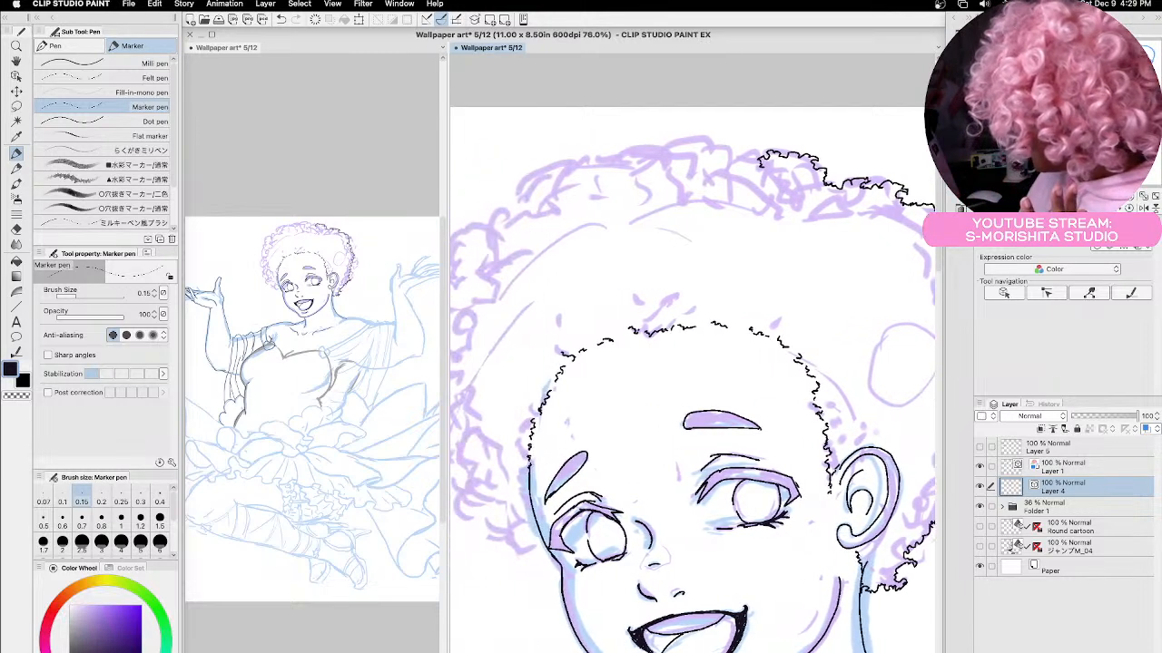
left_click_drag(791, 161, 762, 154)
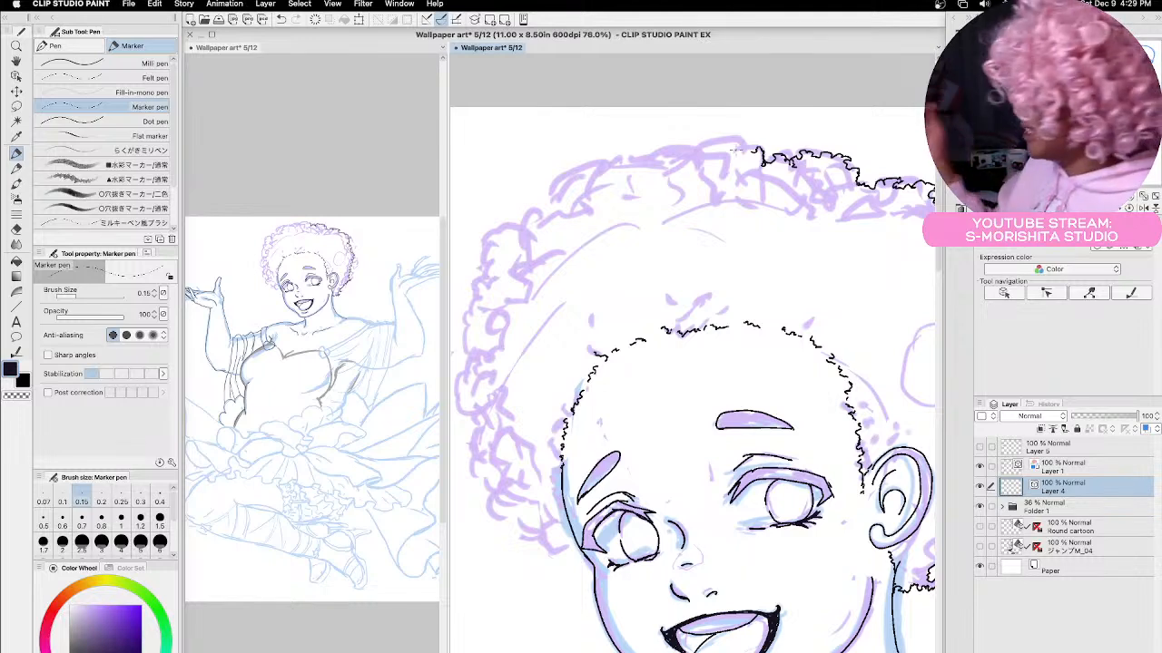
mouse_move(761, 159)
left_mouse_down()
mouse_move(734, 139)
mouse_move(681, 162)
mouse_move(667, 150)
mouse_move(661, 167)
mouse_move(630, 154)
mouse_move(625, 169)
mouse_move(560, 176)
mouse_move(557, 189)
mouse_move(586, 190)
mouse_move(562, 214)
left_mouse_up()
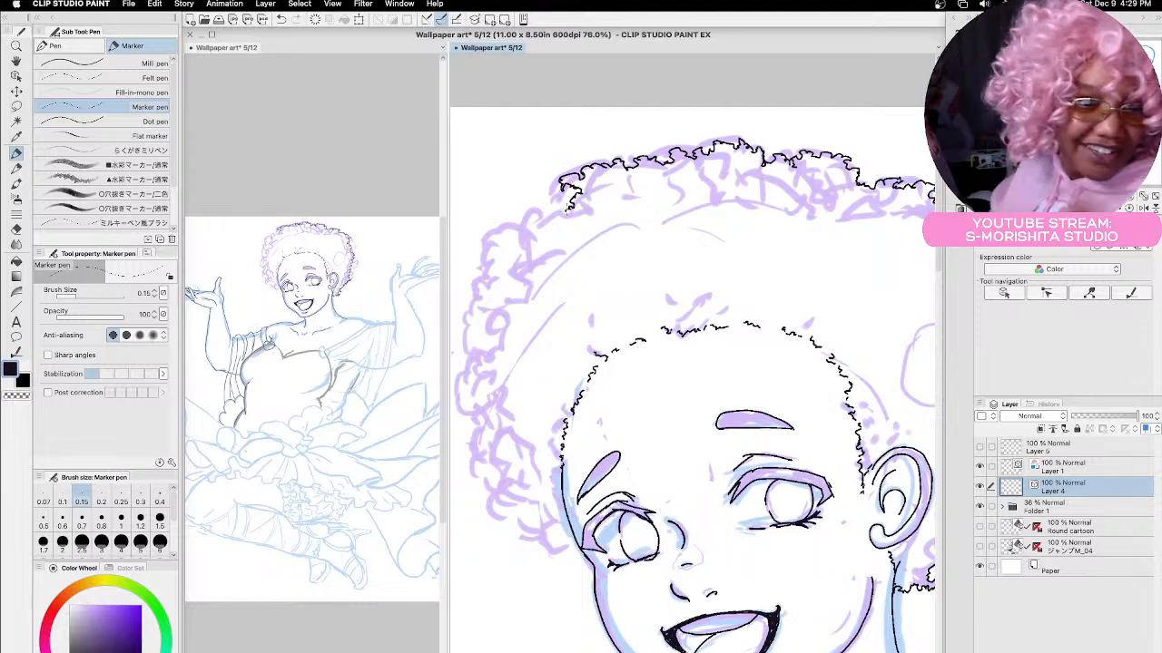
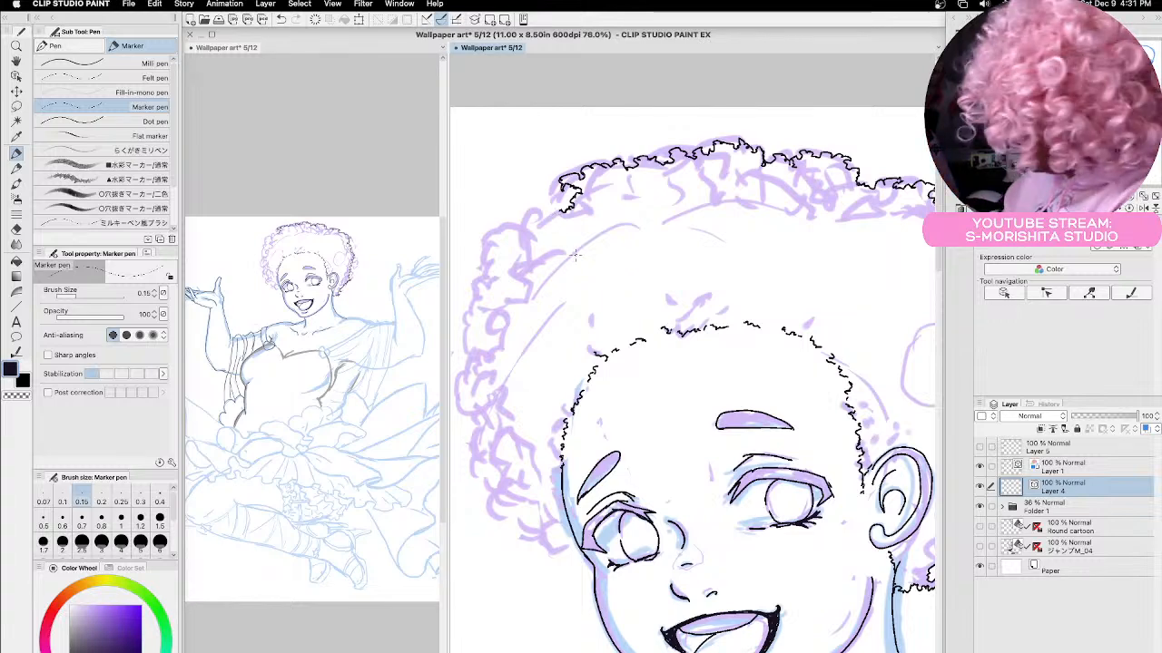
Ink the curly hair contour down the far side of the head to the face beside the eye, with an inner curl line.
key("space")
mouse_move(580, 251)
left_mouse_down()
mouse_move(672, 213)
mouse_move(657, 208)
left_mouse_up()
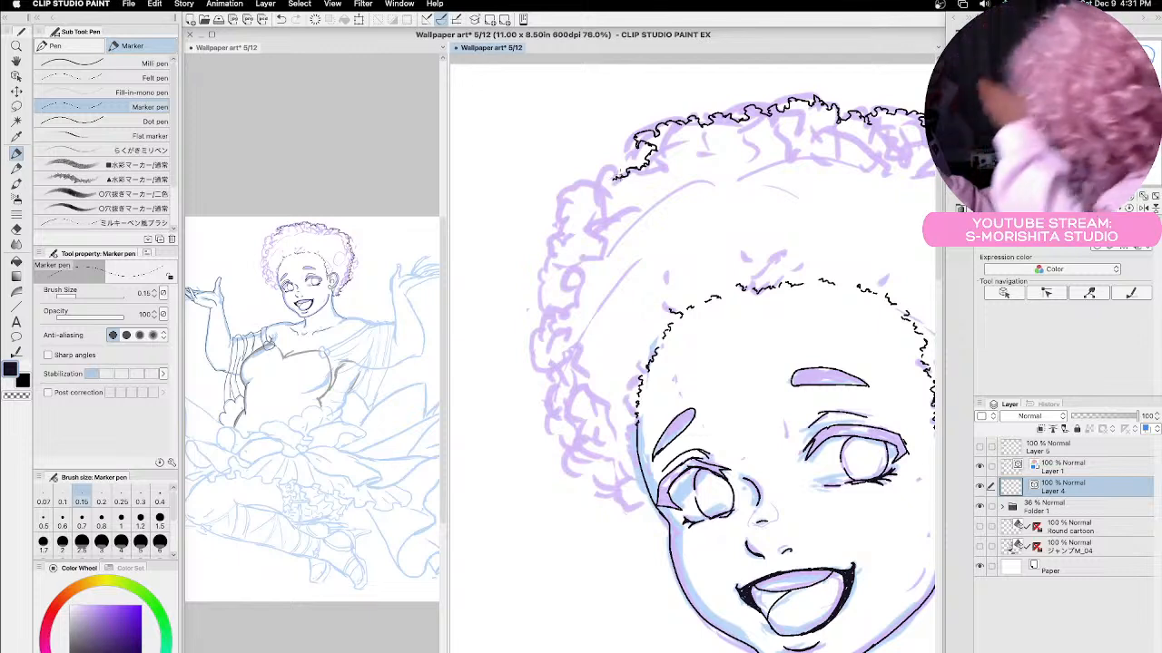
mouse_move(618, 176)
left_mouse_down()
mouse_move(557, 193)
mouse_move(539, 310)
left_mouse_up()
mouse_move(626, 210)
left_mouse_down()
mouse_move(590, 225)
mouse_move(599, 257)
mouse_move(579, 250)
mouse_move(570, 290)
mouse_move(538, 336)
mouse_move(537, 372)
mouse_move(563, 367)
mouse_move(544, 416)
left_mouse_up()
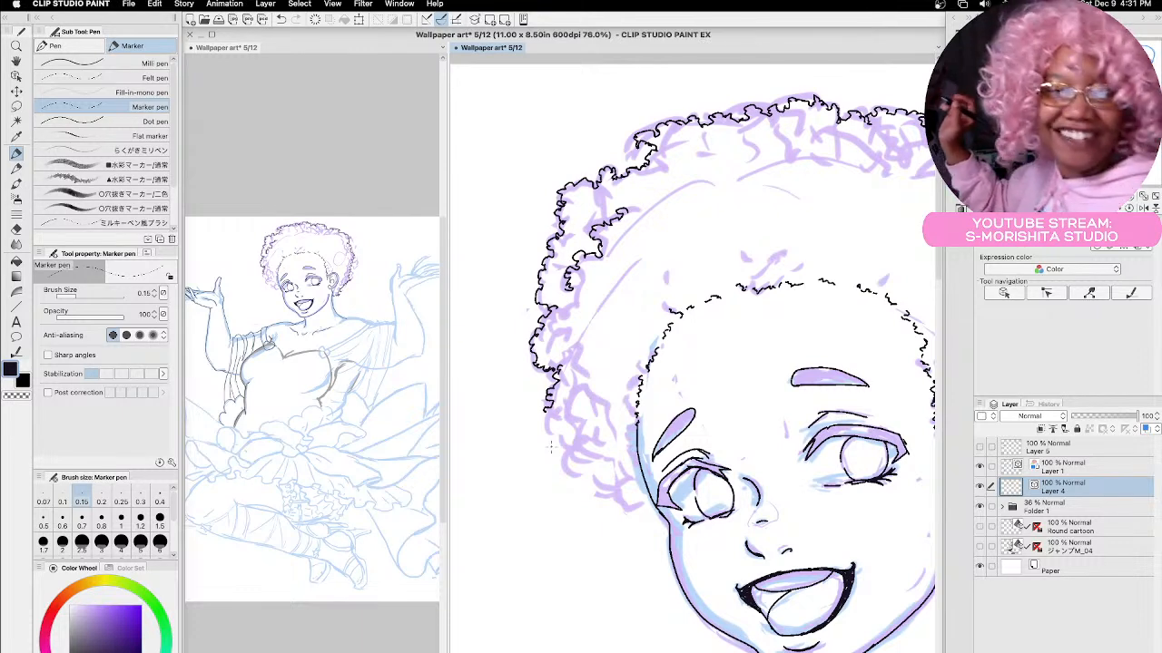
mouse_move(545, 405)
left_mouse_down()
mouse_move(556, 427)
mouse_move(581, 414)
mouse_move(564, 472)
mouse_move(586, 467)
mouse_move(632, 519)
mouse_move(666, 519)
left_mouse_up()
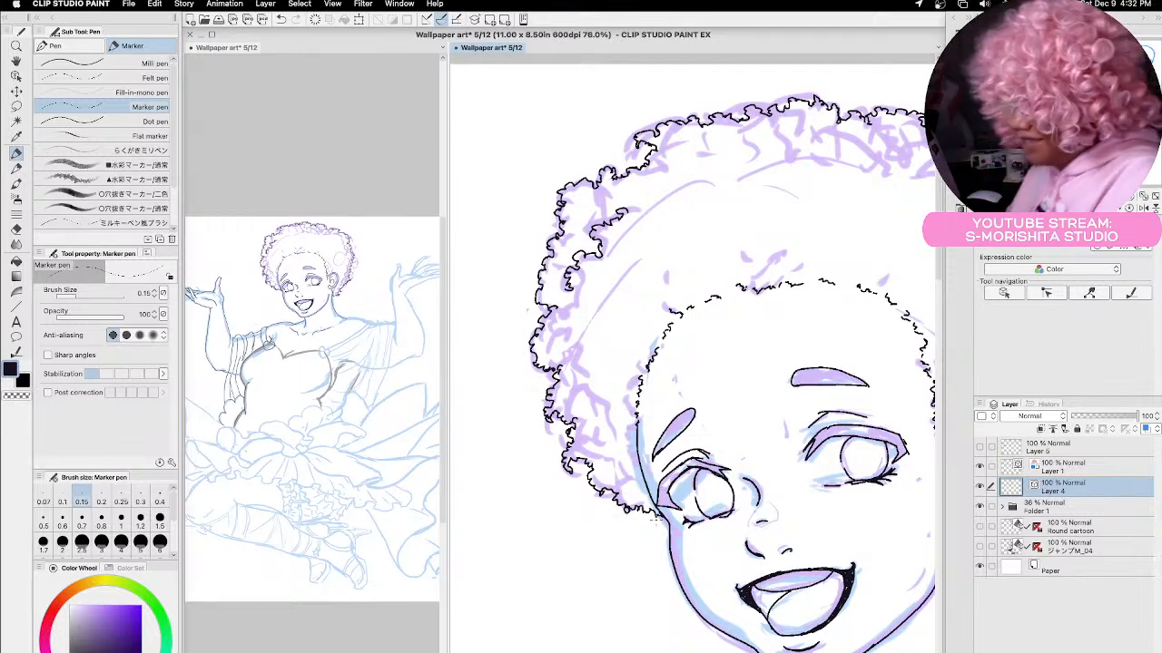
Ink small curl strokes along the middle and far side of the forehead hairline, plus inner curl marks within the afro.
left_click_drag(744, 269, 771, 288)
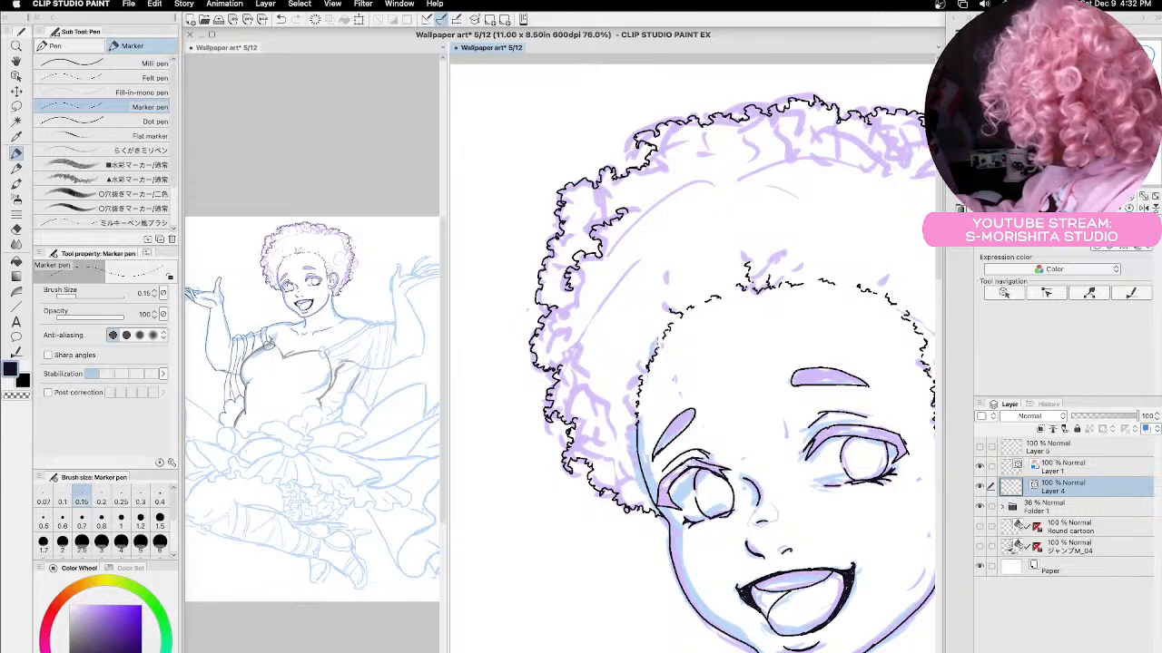
left_click_drag(661, 338, 643, 348)
mouse_move(692, 292)
left_mouse_down()
mouse_move(679, 312)
mouse_move(674, 303)
left_mouse_up()
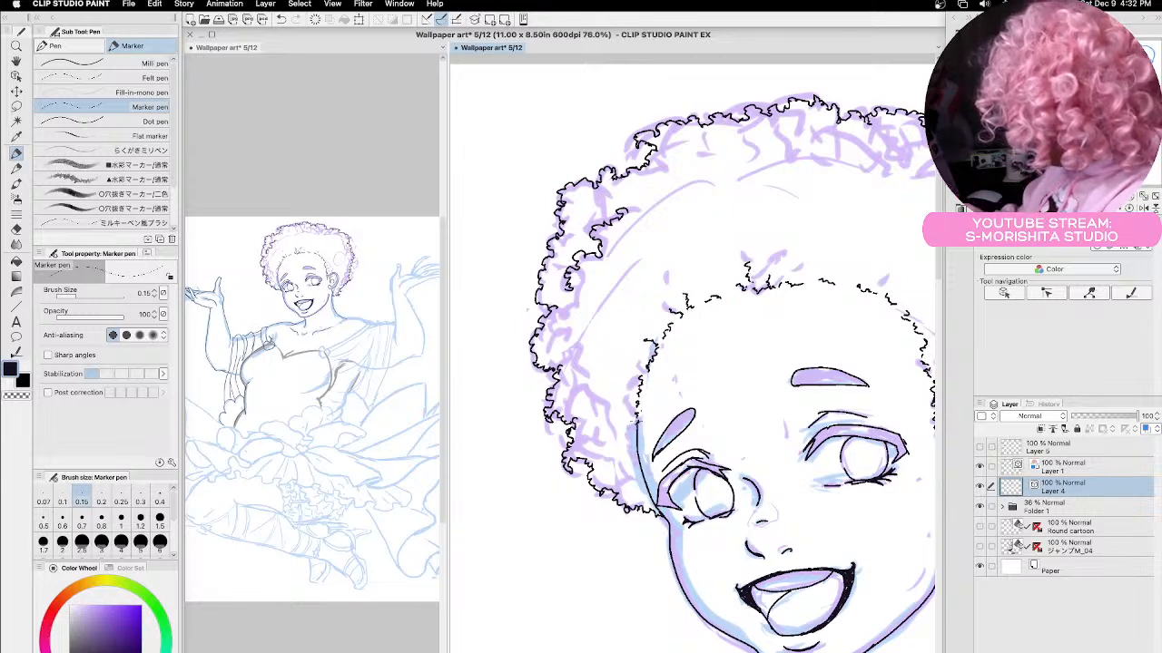
left_click_drag(590, 386, 583, 410)
left_click_drag(837, 114, 792, 136)
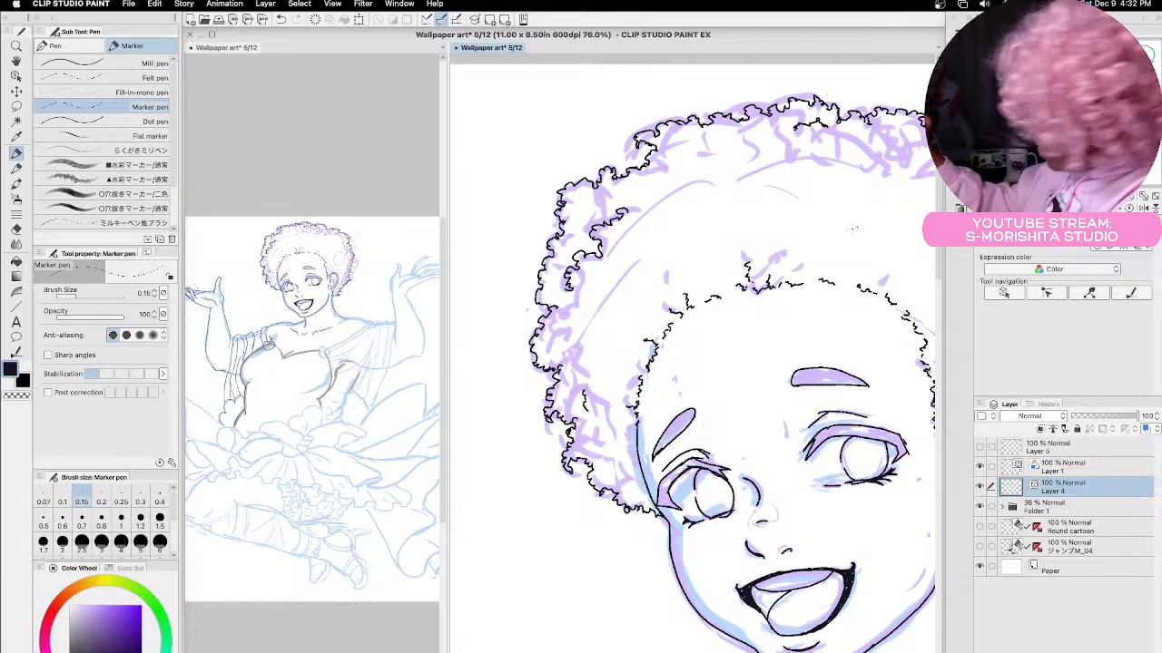
Ink small curl strokes along the ear-side hairline and a few inner curl marks in that side of the afro.
scroll(853, 228, "right", 5)
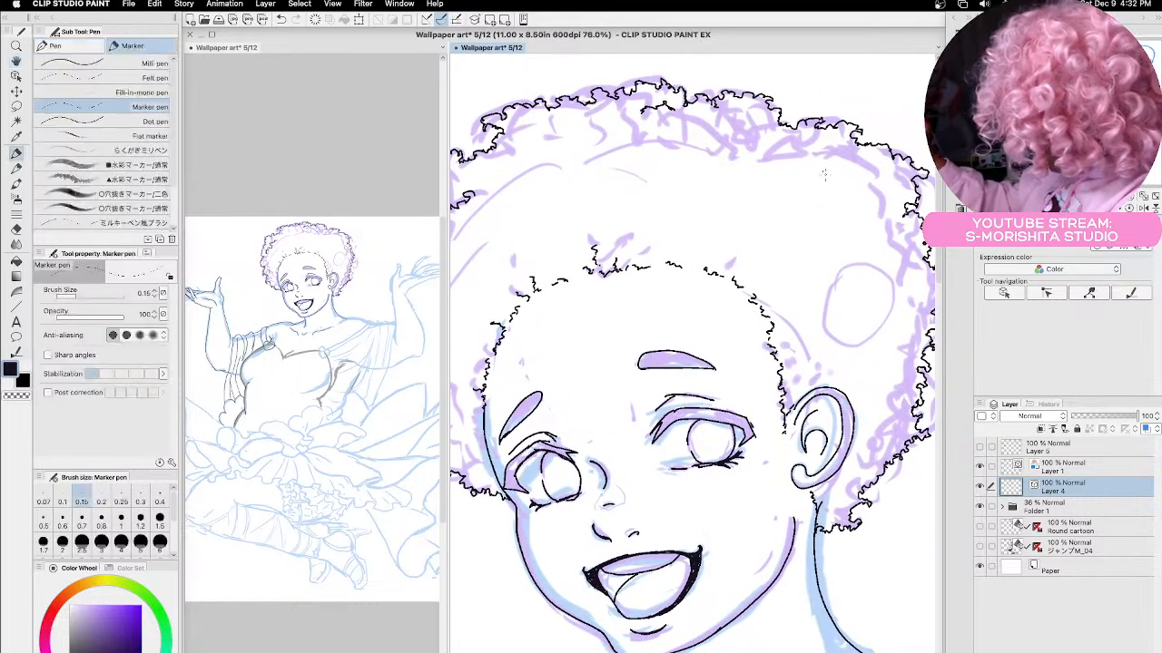
left_click_drag(824, 174, 838, 182)
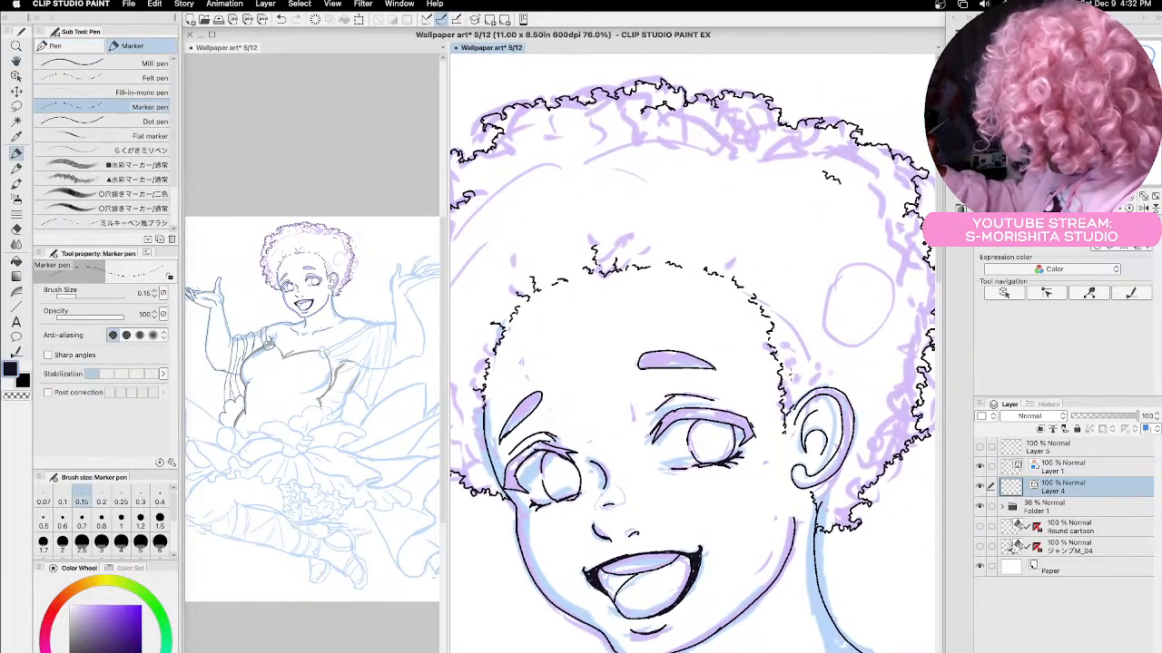
left_click_drag(789, 370, 812, 368)
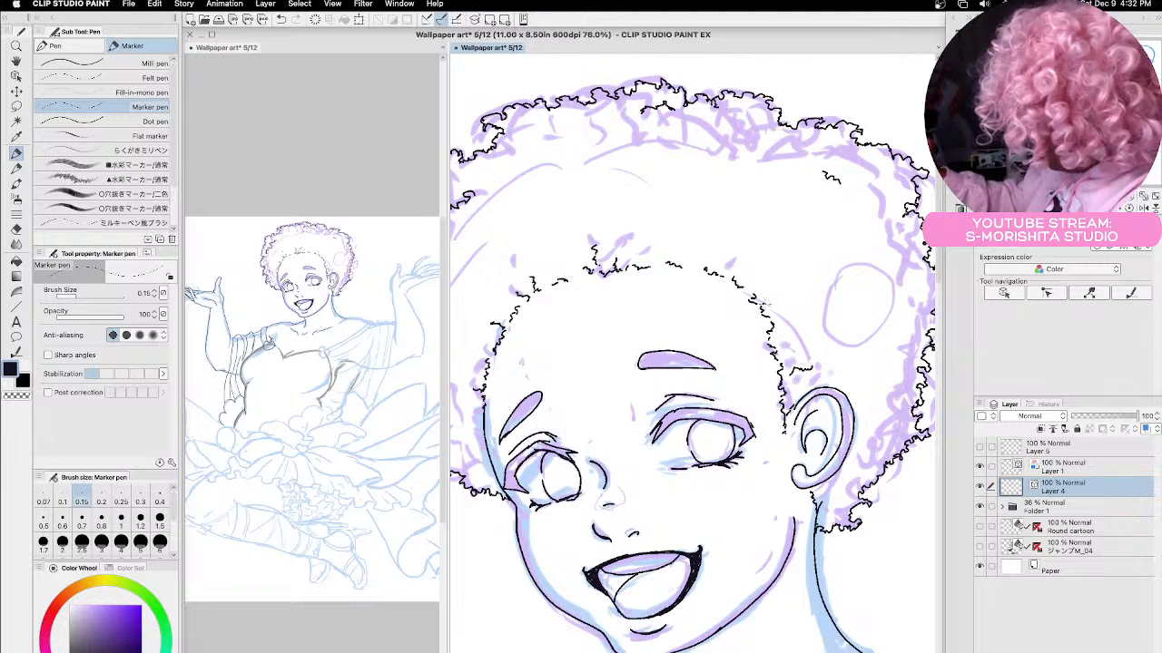
left_click_drag(763, 304, 774, 293)
mouse_move(728, 259)
left_mouse_down()
mouse_move(734, 251)
mouse_move(728, 271)
left_mouse_up()
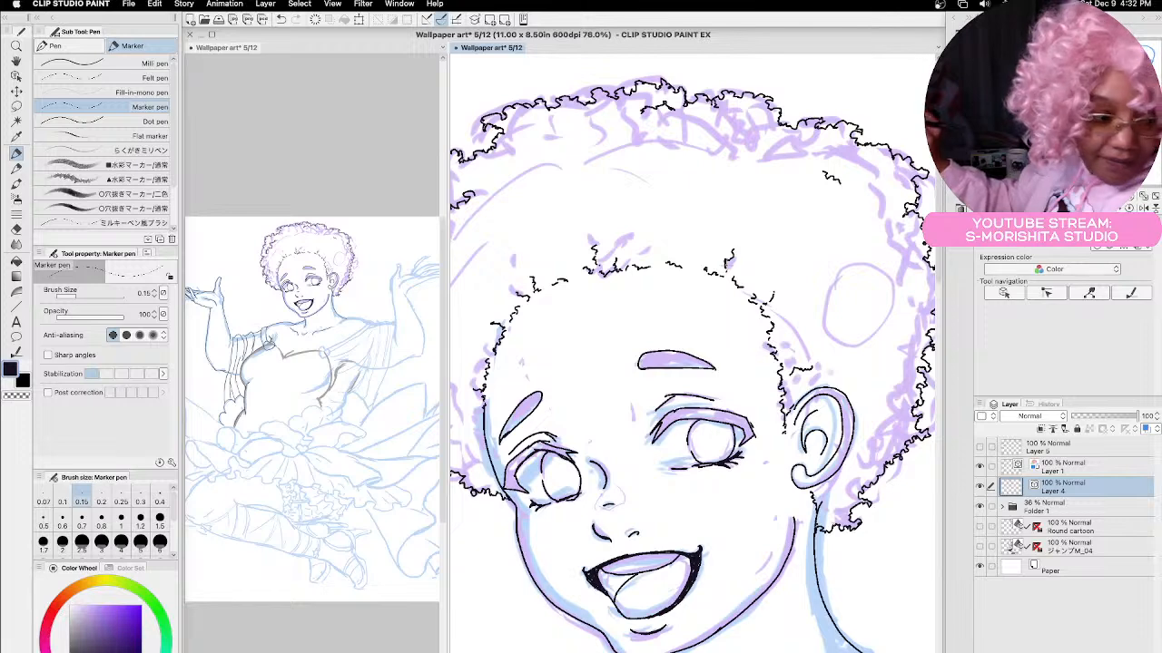
left_click_drag(911, 245, 907, 287)
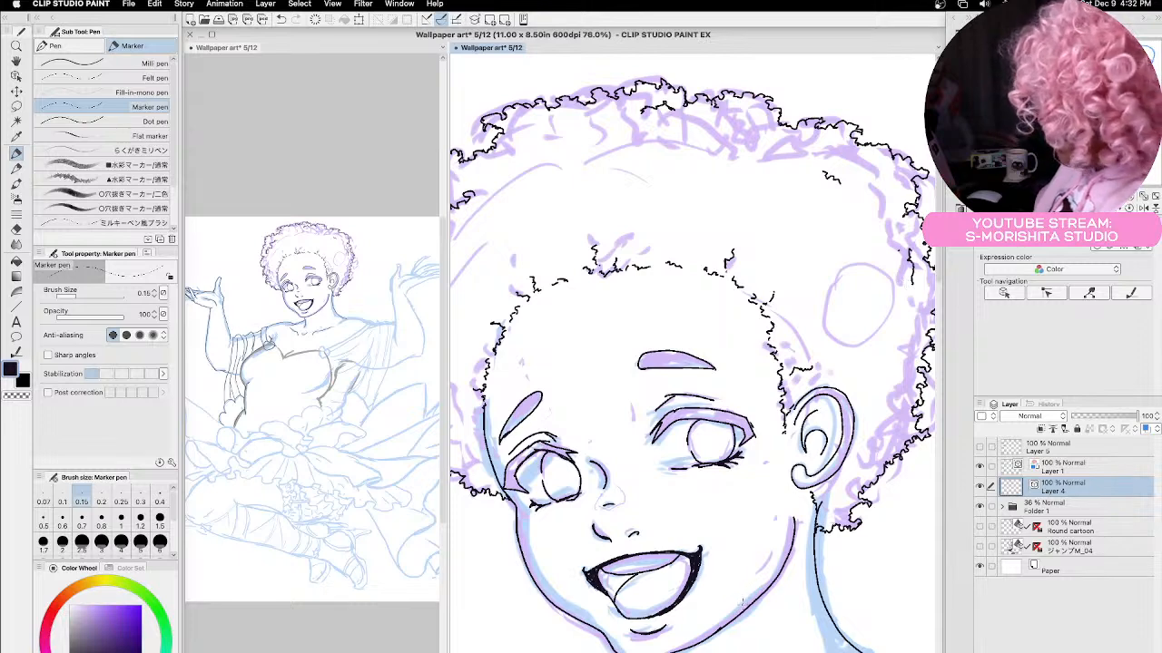
Raise the Marker pen's stabilization to the maximum and ink the shoulder line from the base of the neck toward the draped sleeve.
left_click_drag(744, 599, 704, 423)
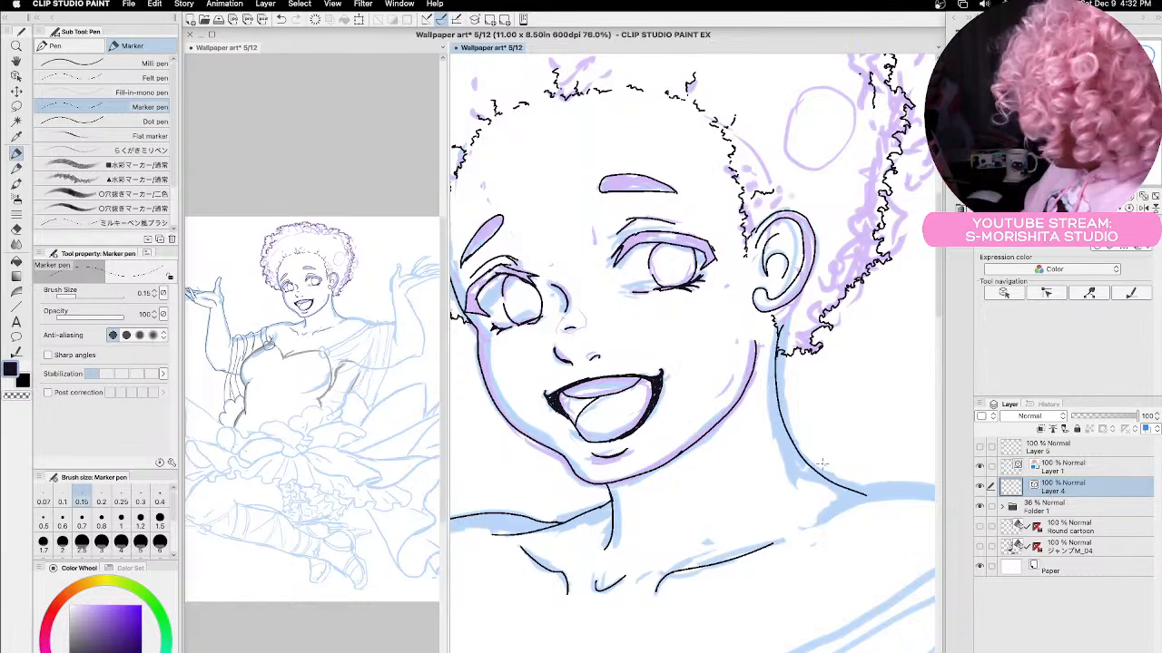
left_click_drag(867, 495, 577, 287)
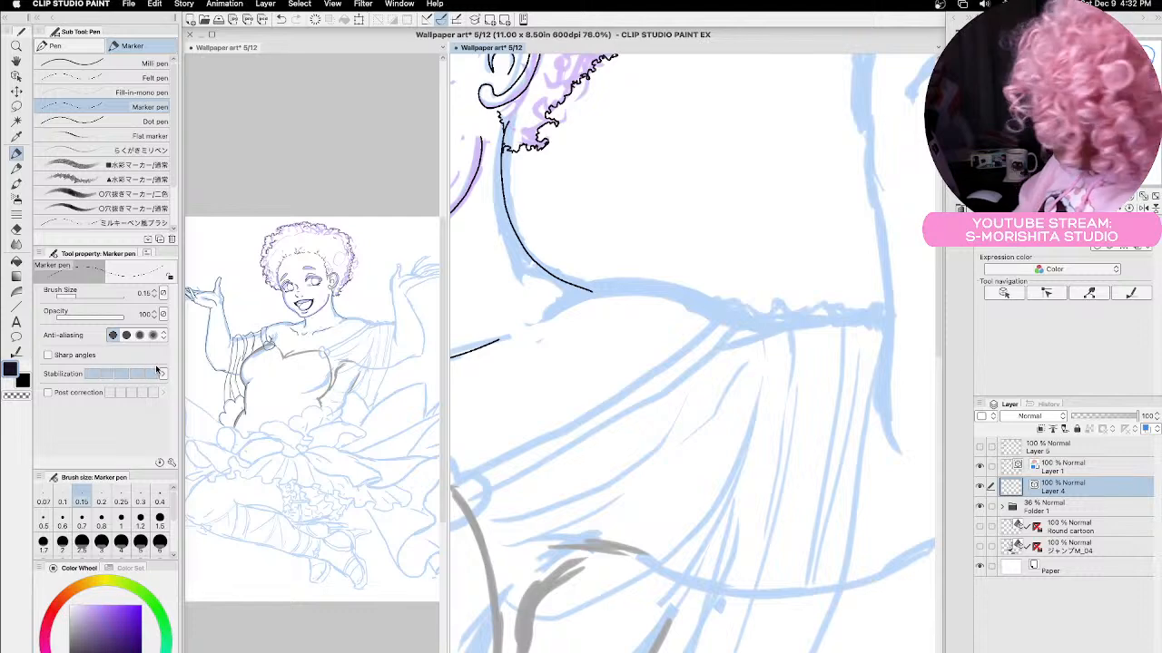
mouse_move(555, 306)
left_mouse_down()
mouse_move(640, 285)
mouse_move(713, 299)
left_mouse_up()
Flip the canvas view horizontally and ink the gathered top edge of the draped sleeve with the folds falling from it.
key("h")
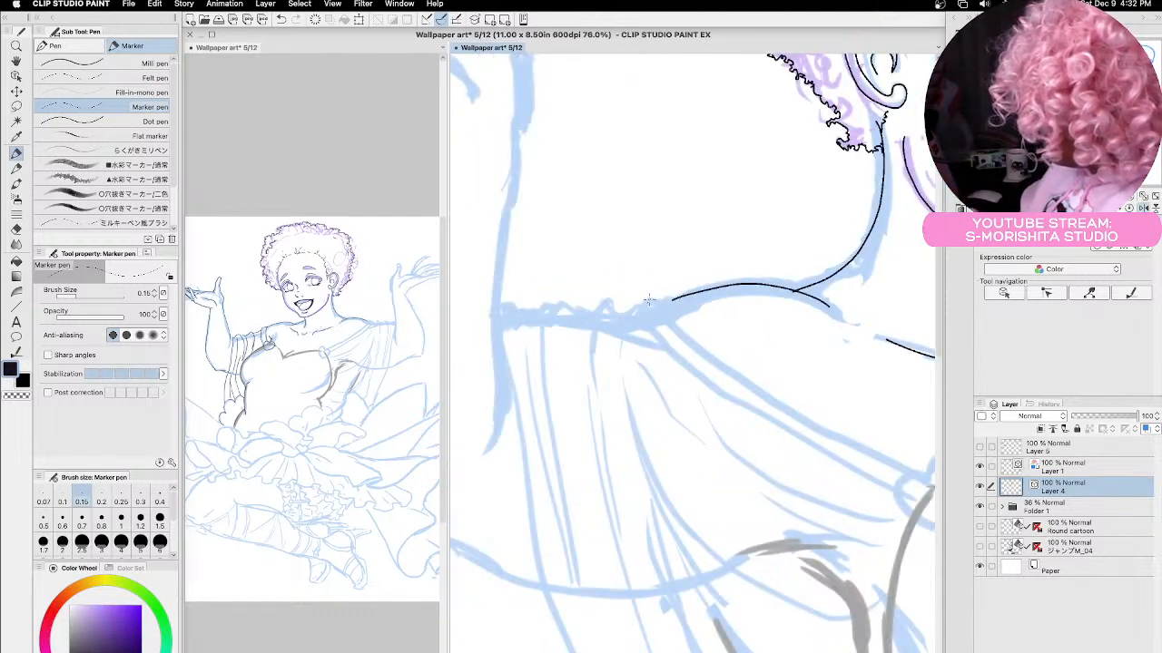
mouse_move(668, 298)
left_mouse_down()
mouse_move(669, 325)
mouse_move(848, 427)
mouse_move(670, 296)
mouse_move(667, 358)
mouse_move(660, 298)
mouse_move(626, 333)
mouse_move(630, 311)
mouse_move(616, 388)
left_mouse_up()
scroll(662, 300, "up", 2)
mouse_move(623, 311)
left_mouse_down()
mouse_move(578, 344)
mouse_move(588, 410)
left_mouse_up()
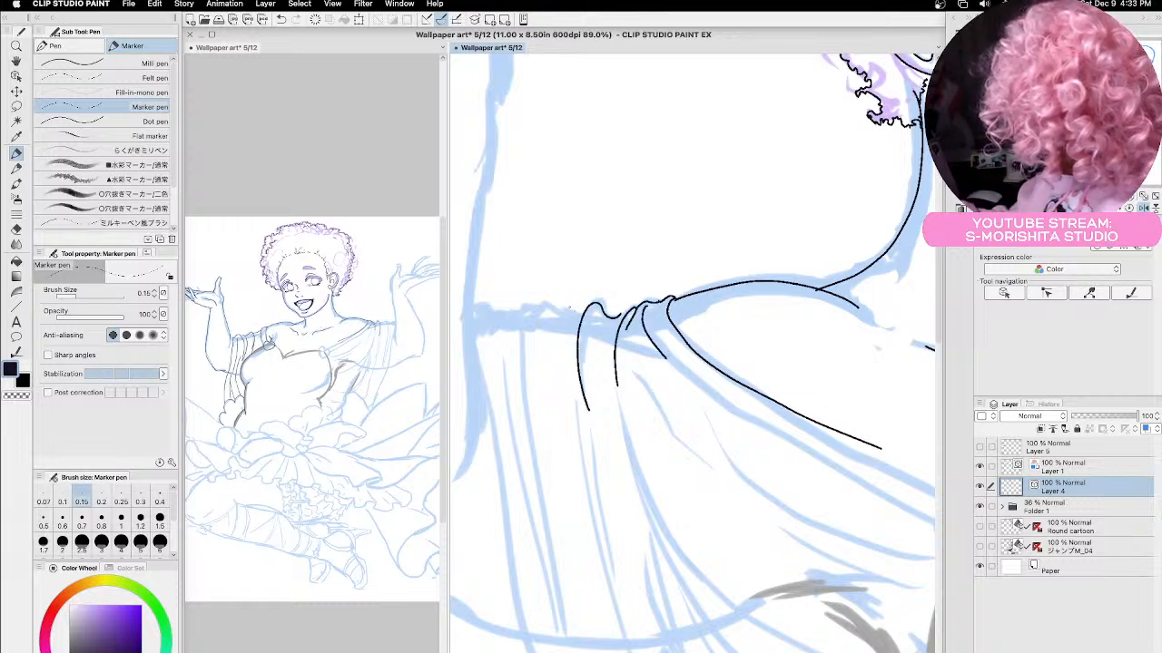
mouse_move(579, 315)
left_mouse_down()
mouse_move(527, 318)
mouse_move(524, 308)
mouse_move(517, 328)
mouse_move(522, 416)
mouse_move(584, 628)
left_mouse_up()
mouse_move(516, 316)
left_mouse_down()
mouse_move(492, 318)
mouse_move(489, 368)
mouse_move(486, 311)
mouse_move(469, 310)
mouse_move(521, 652)
left_mouse_up()
mouse_move(503, 352)
left_mouse_down()
mouse_move(510, 472)
mouse_move(535, 570)
left_mouse_up()
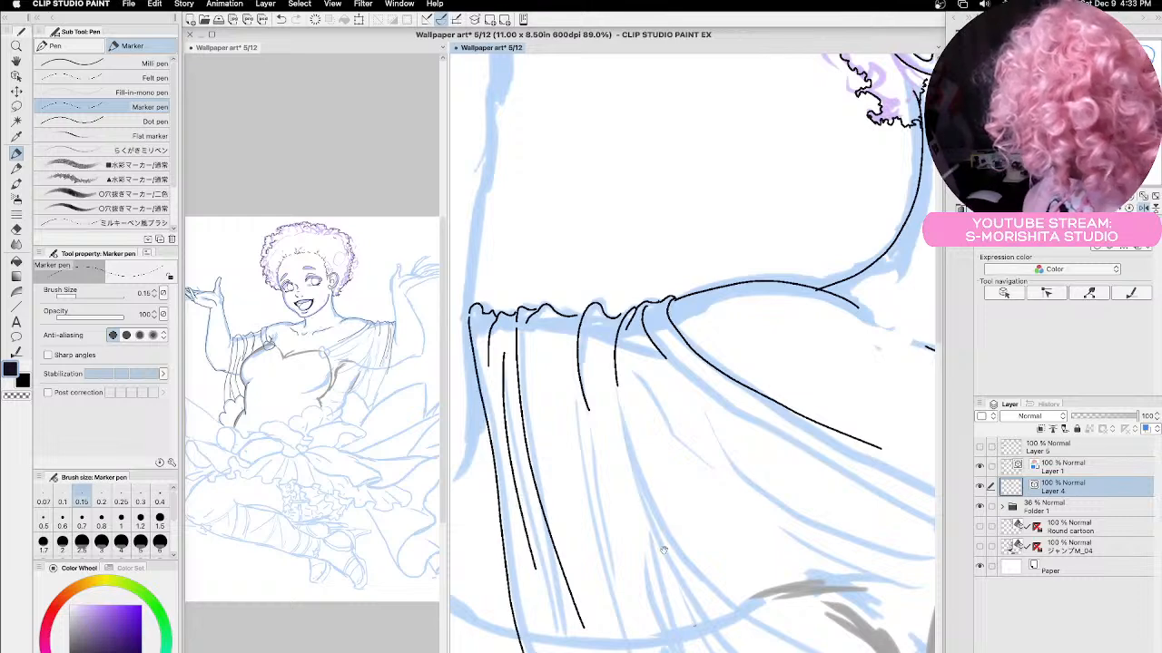
Extend the draped sleeve's outer edge down to its lower tip and ink the long folds beside it.
key("space")
mouse_move(678, 626)
left_mouse_down()
mouse_move(604, 374)
mouse_move(653, 319)
mouse_move(643, 326)
left_mouse_up()
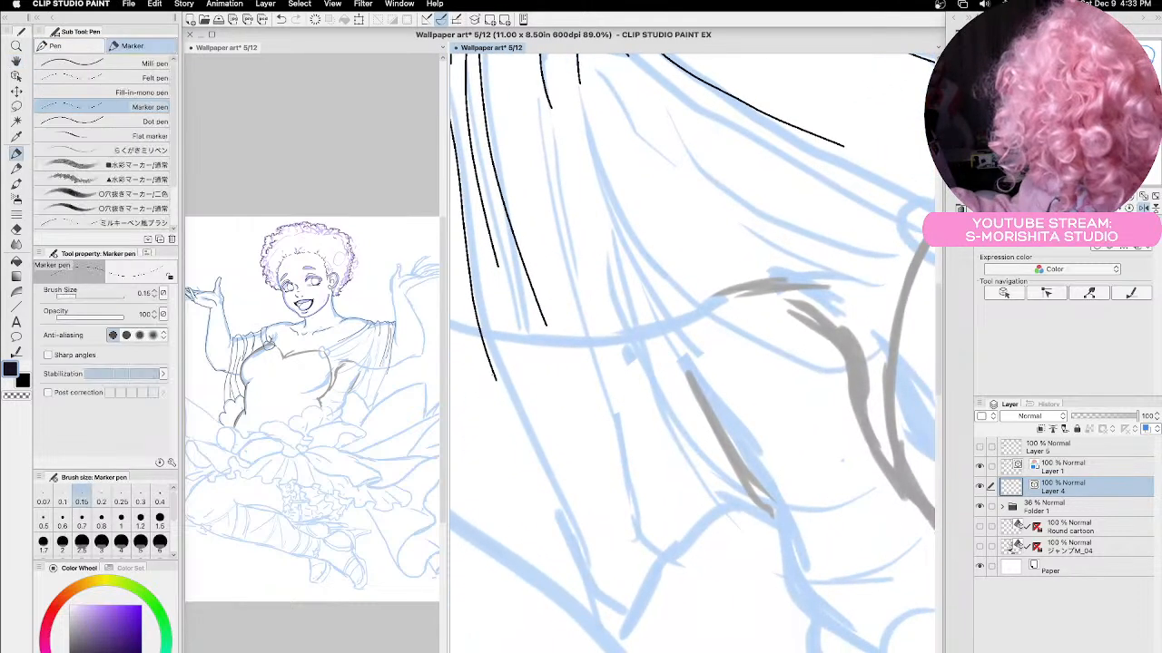
left_click_drag(492, 376, 608, 634)
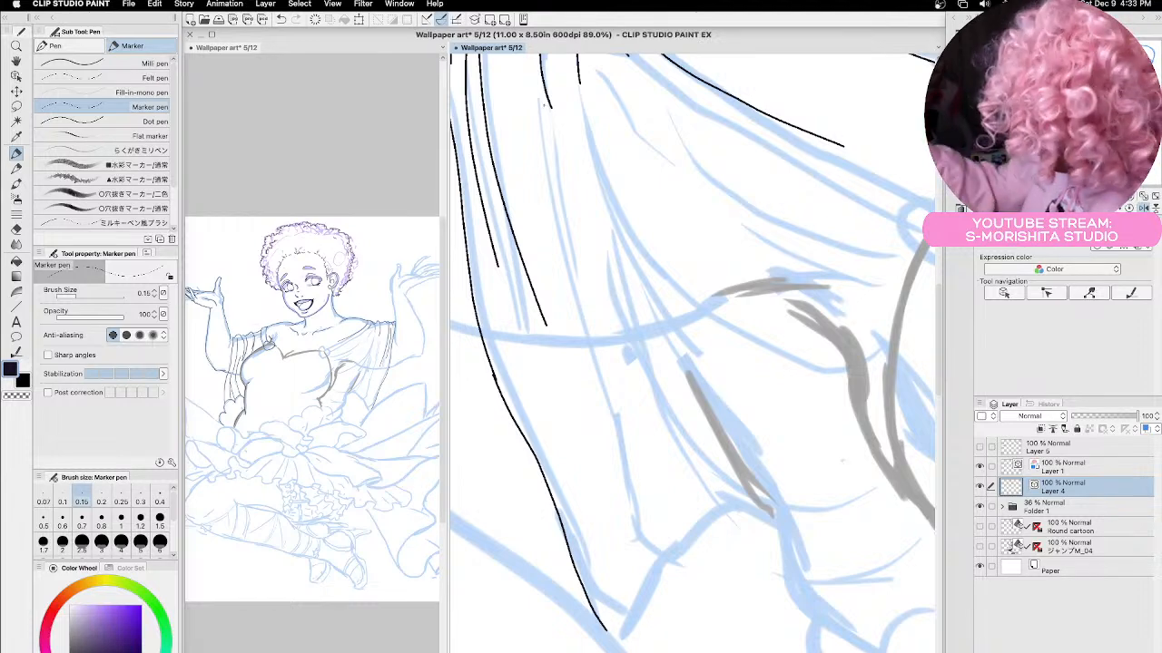
mouse_move(537, 96)
left_mouse_down()
mouse_move(632, 531)
mouse_move(646, 555)
left_mouse_up()
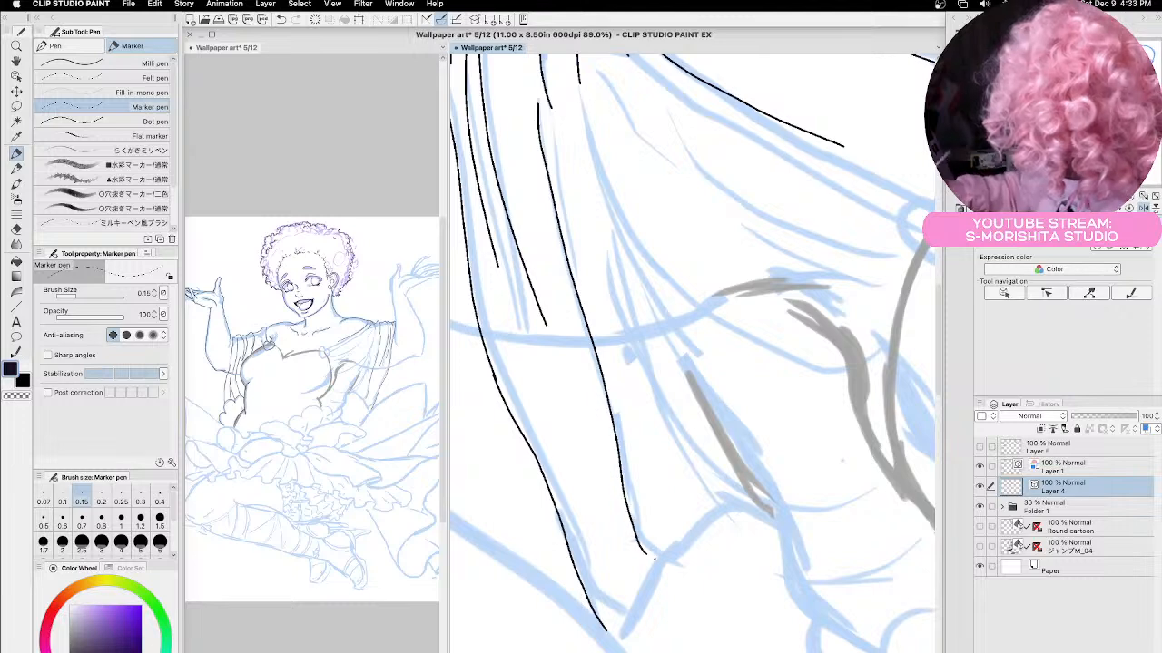
left_click_drag(552, 129, 581, 300)
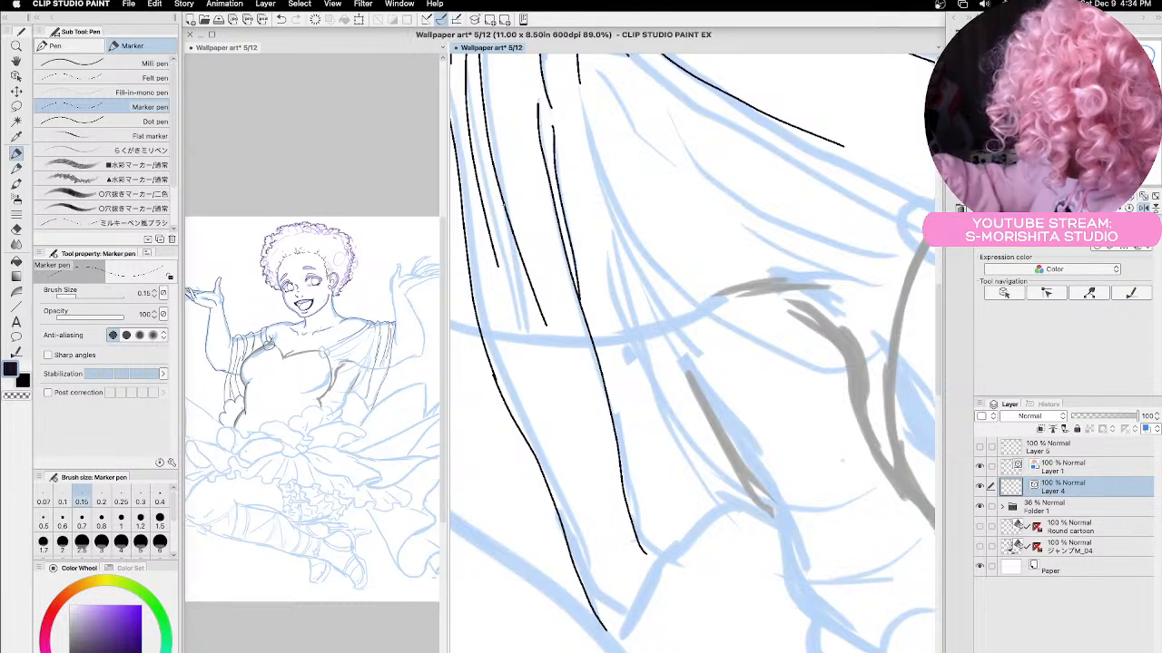
left_click_drag(503, 207, 608, 541)
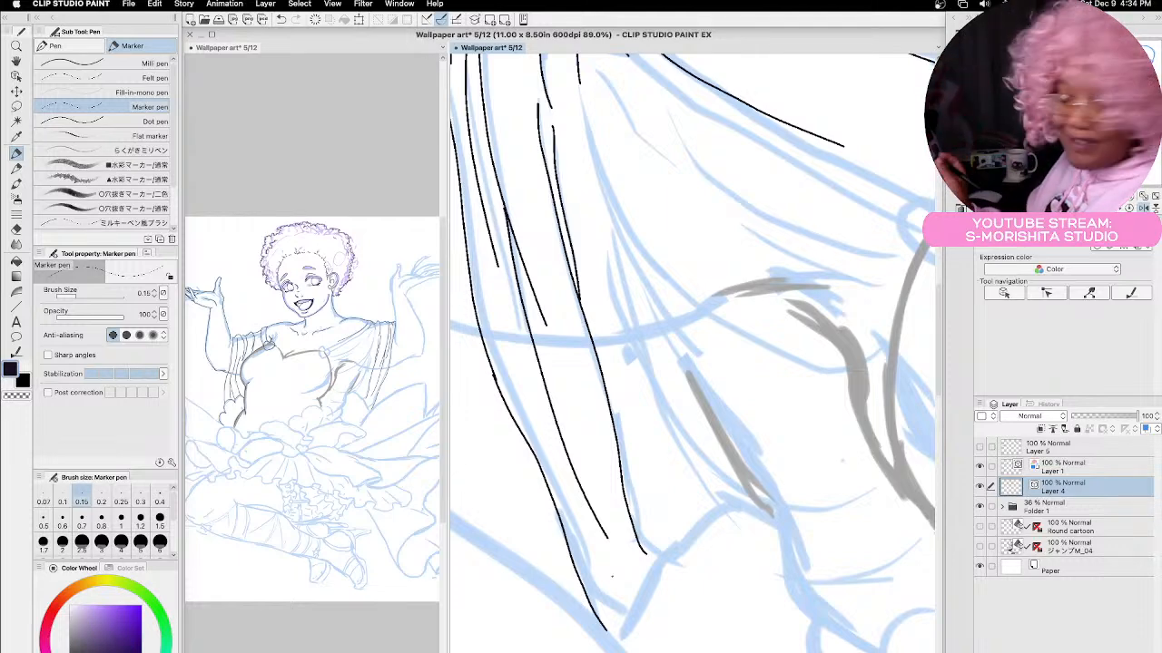
Ink the two sweeping drape folds curving from the shoulder gathers toward the bodice and underarm, and save the file.
mouse_move(679, 186)
left_mouse_down()
mouse_move(648, 251)
mouse_move(604, 254)
mouse_move(514, 162)
mouse_move(555, 277)
mouse_move(669, 390)
left_mouse_up()
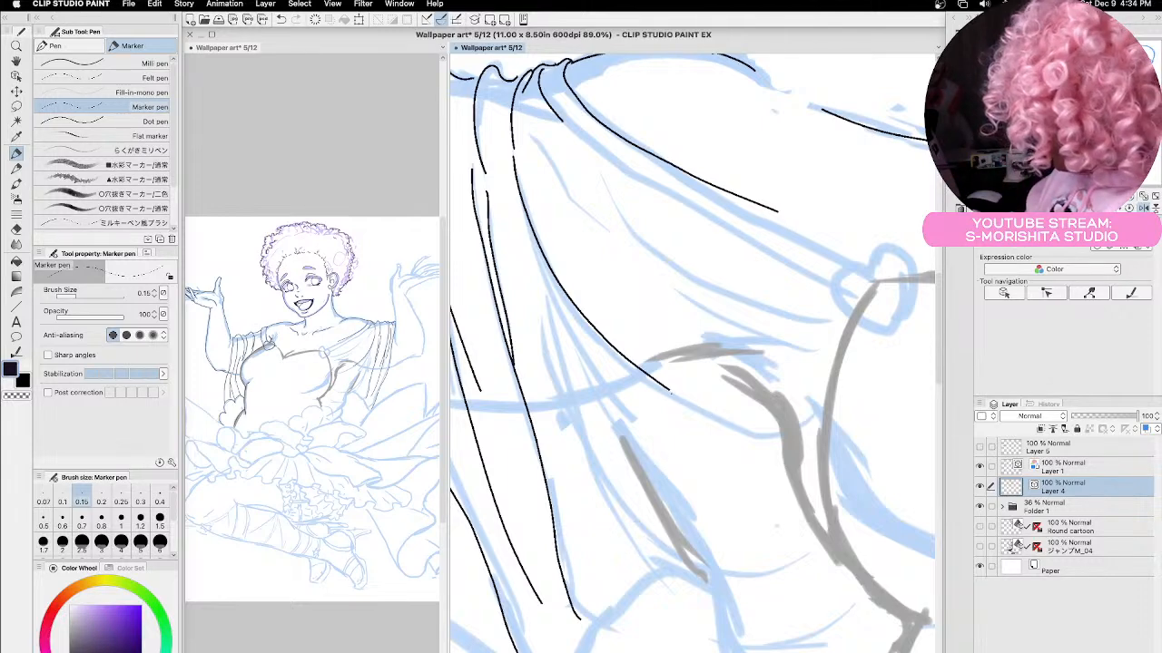
mouse_move(670, 392)
left_mouse_down()
mouse_move(754, 431)
mouse_move(821, 425)
left_mouse_up()
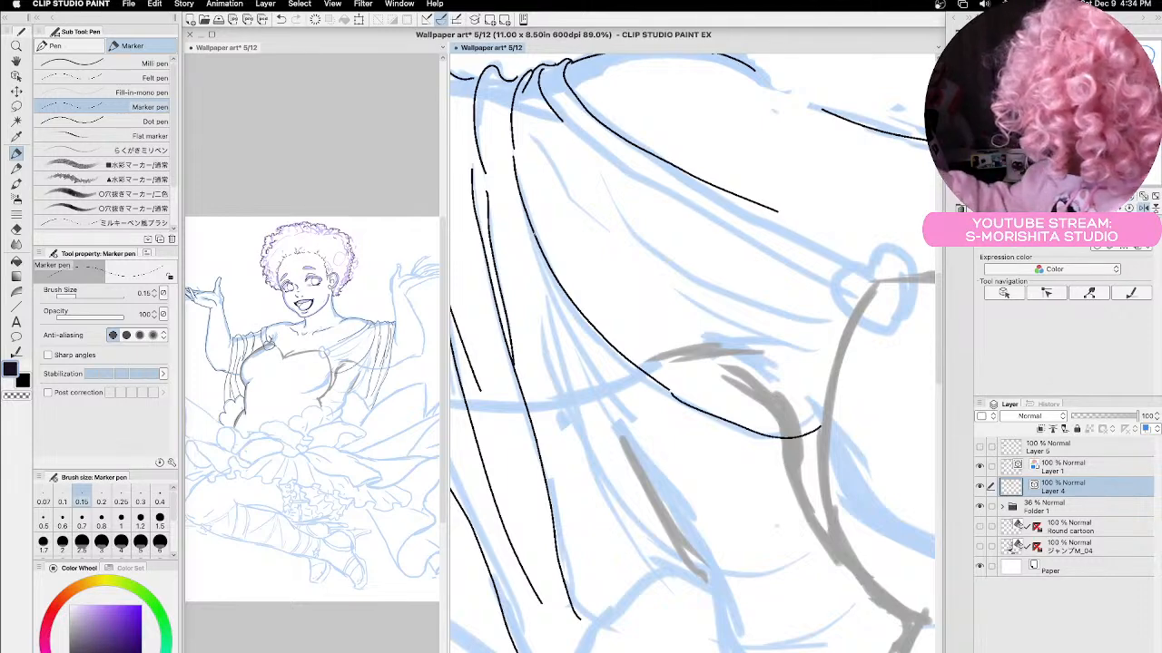
mouse_move(530, 234)
left_mouse_down()
mouse_move(566, 332)
mouse_move(690, 531)
left_mouse_up()
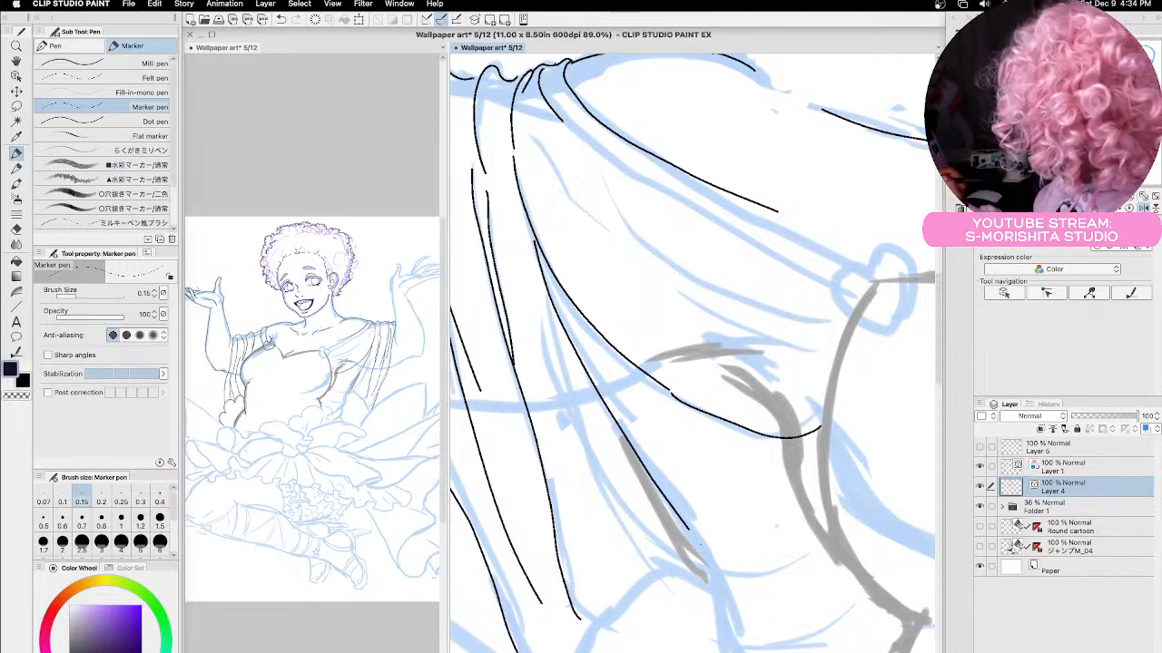
left_click_drag(776, 624, 635, 457)
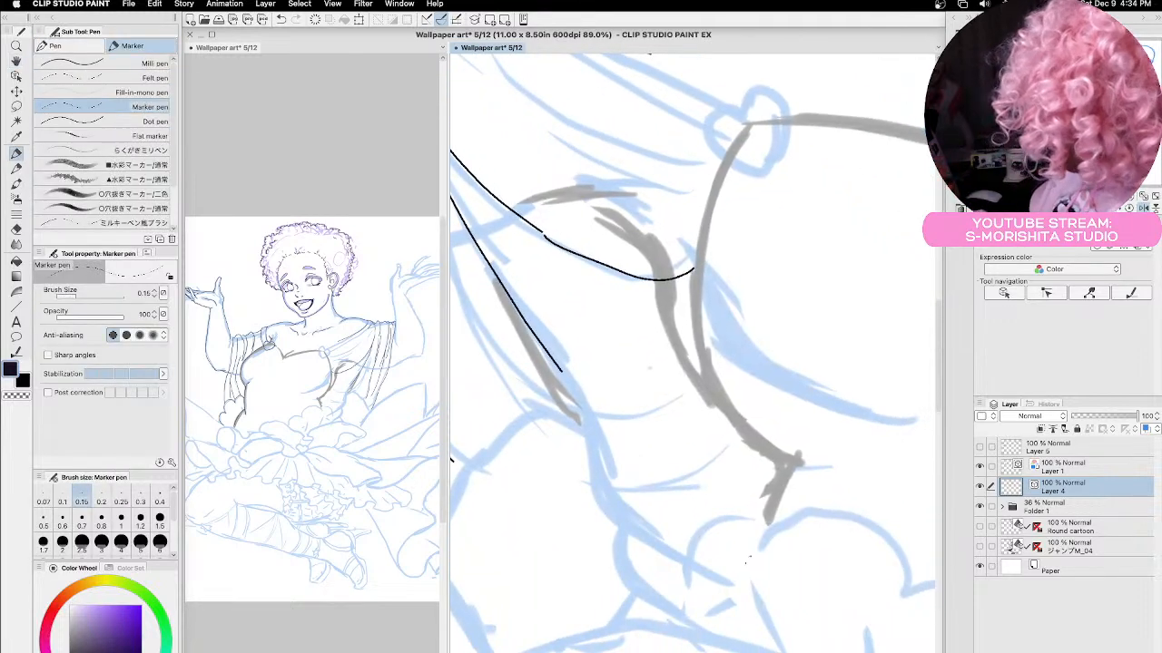
key("super+s")
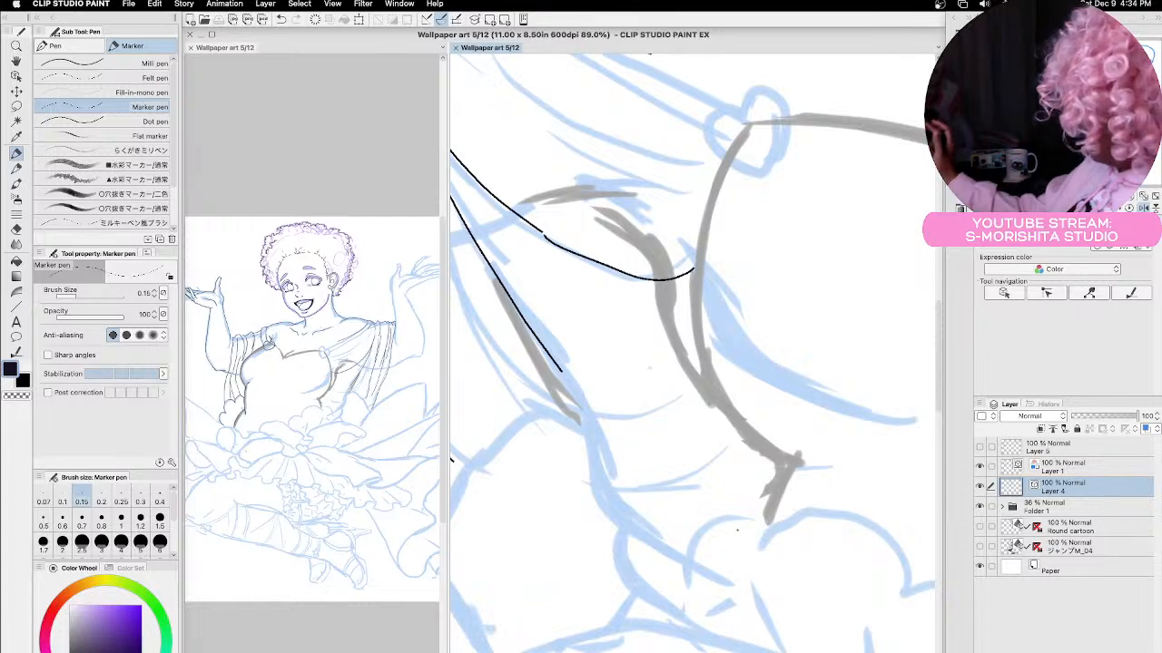
Ink the drape's diagonal band from the shoulder, its heart clasp, and the bodice's side edge down to the waist.
scroll(736, 530, "down", 4)
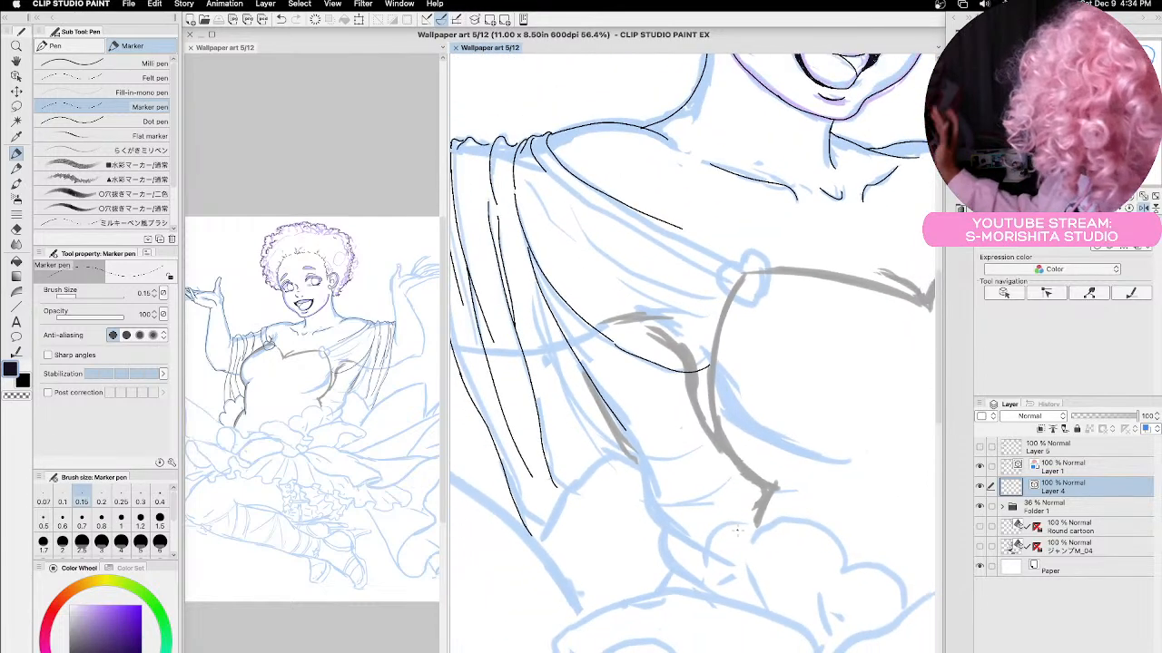
left_click_drag(552, 178, 713, 274)
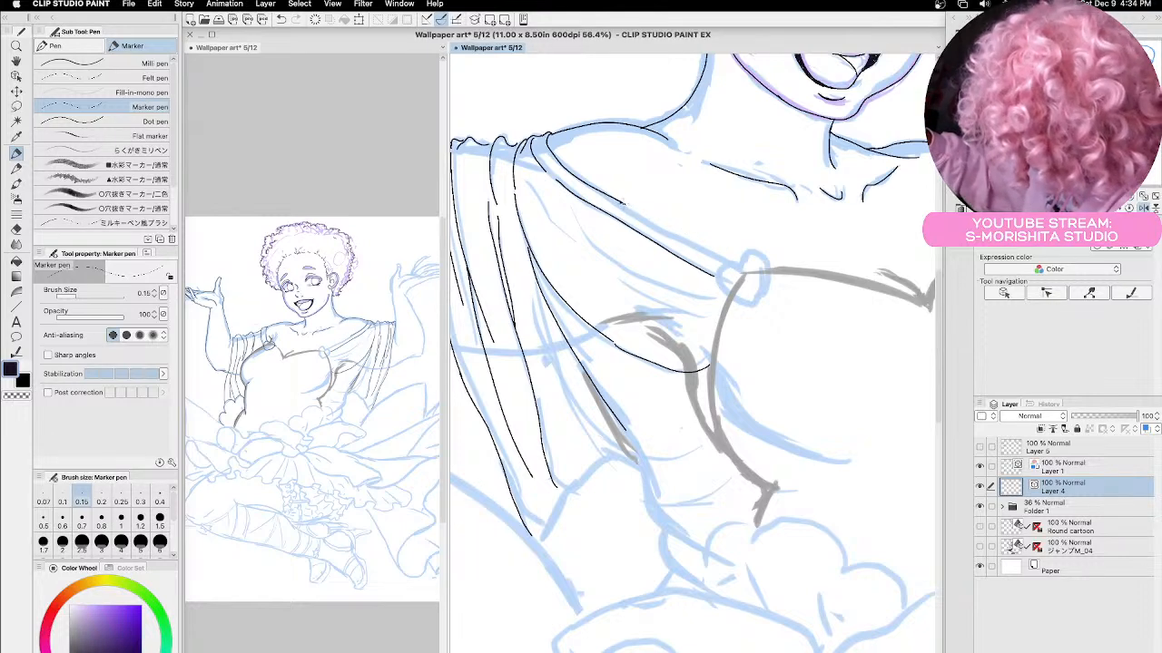
mouse_move(621, 205)
left_mouse_down()
mouse_move(737, 267)
mouse_move(719, 275)
mouse_move(731, 300)
mouse_move(750, 306)
mouse_move(777, 278)
mouse_move(751, 250)
mouse_move(733, 270)
left_mouse_up()
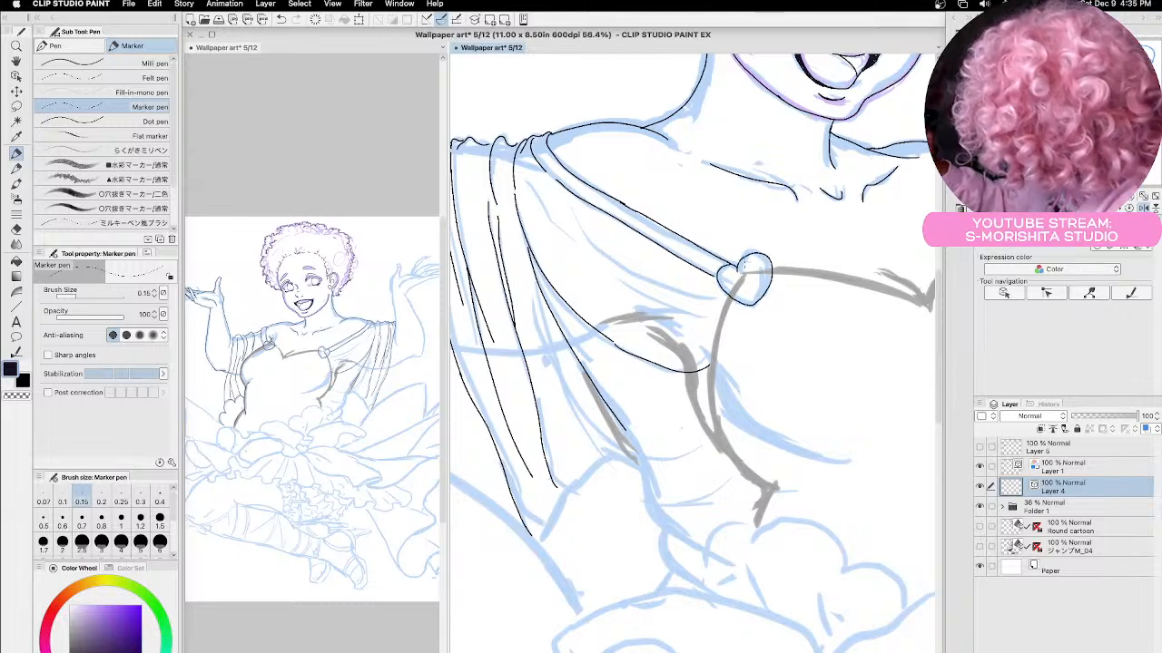
left_click_drag(783, 405, 700, 332)
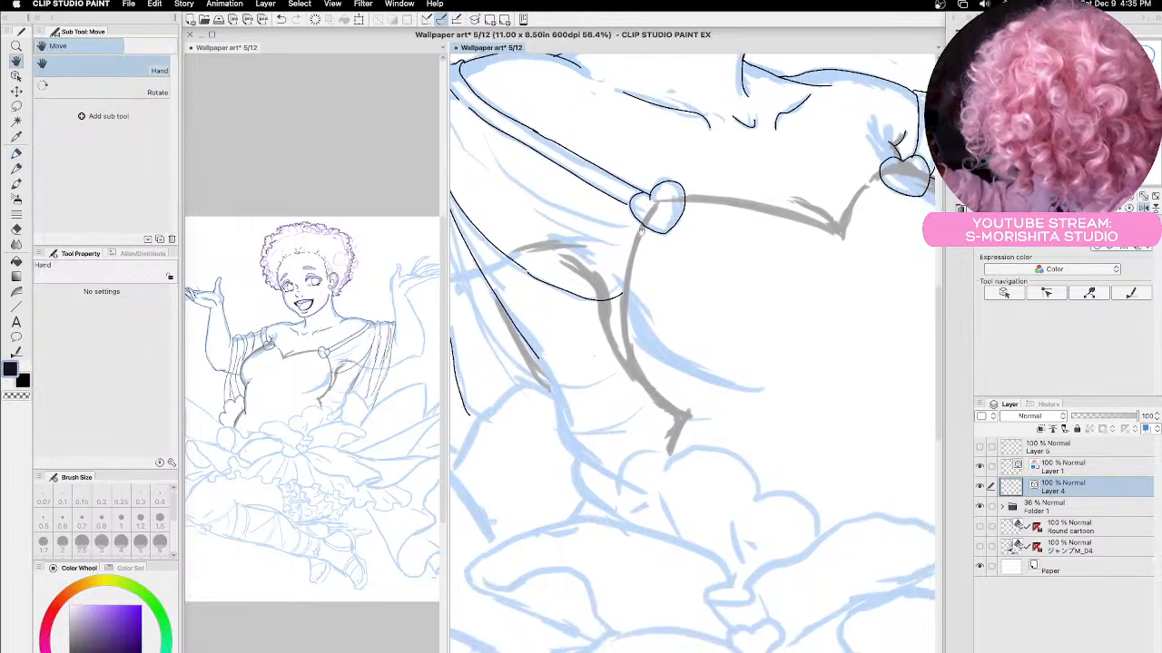
mouse_move(646, 219)
left_mouse_down()
mouse_move(625, 341)
mouse_move(645, 387)
mouse_move(686, 416)
mouse_move(670, 448)
mouse_move(691, 458)
mouse_move(658, 496)
mouse_move(722, 419)
left_mouse_up()
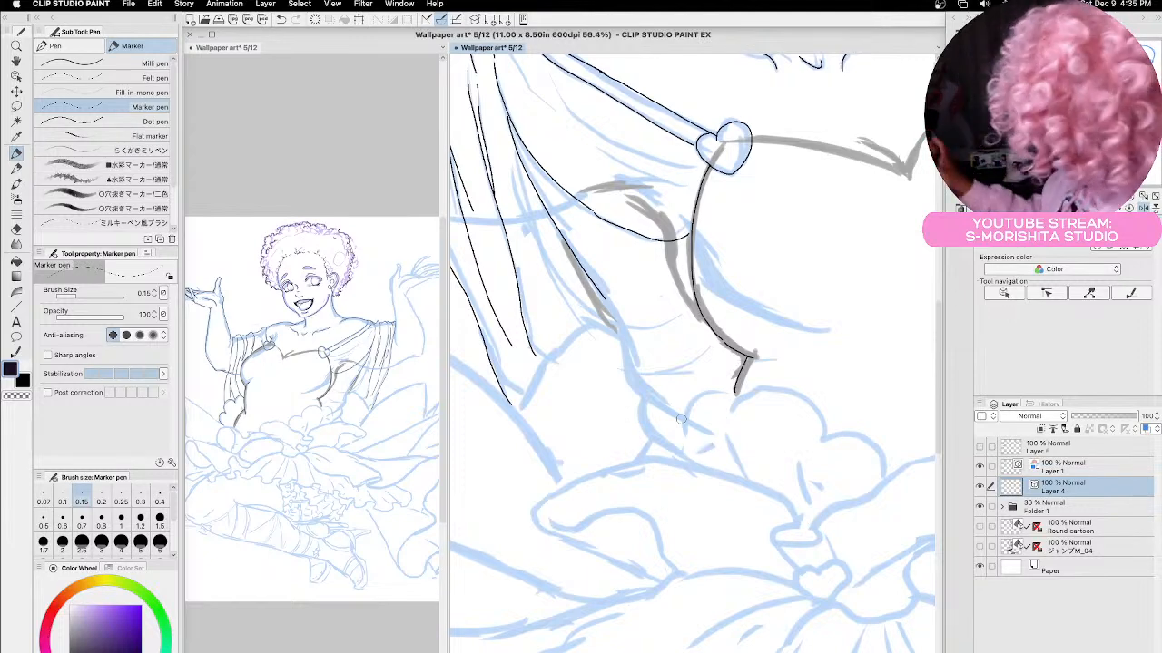
Flip the canvas view back and ink the inner drape edge down to the waist with the puffy scalloped ruffle beside it.
key("h")
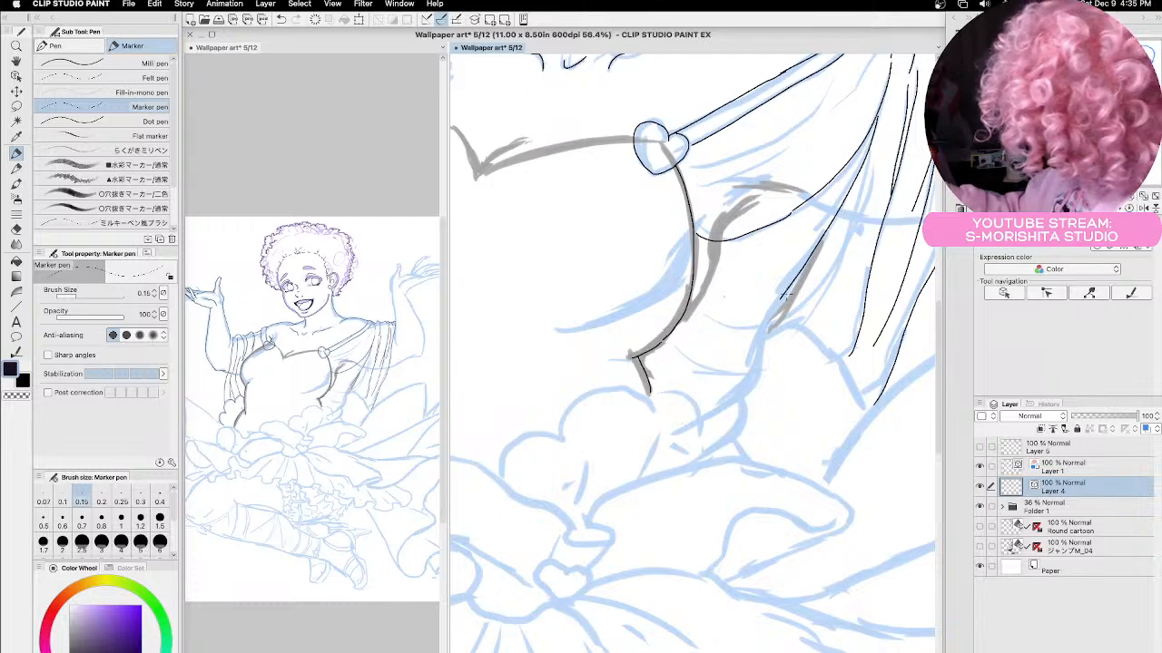
mouse_move(782, 296)
left_mouse_down()
mouse_move(815, 257)
mouse_move(754, 375)
mouse_move(699, 419)
mouse_move(739, 434)
mouse_move(707, 440)
left_mouse_up()
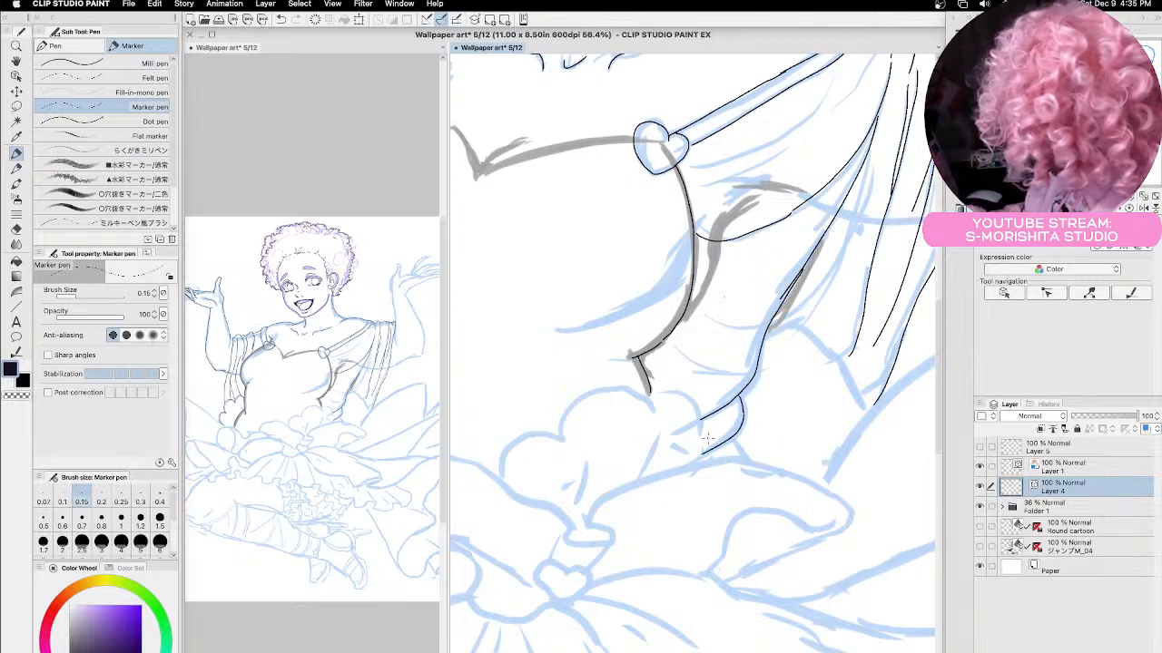
mouse_move(500, 478)
left_mouse_down()
mouse_move(508, 440)
mouse_move(560, 440)
mouse_move(571, 403)
mouse_move(598, 389)
mouse_move(650, 405)
mouse_move(682, 390)
mouse_move(700, 415)
mouse_move(691, 465)
left_mouse_up()
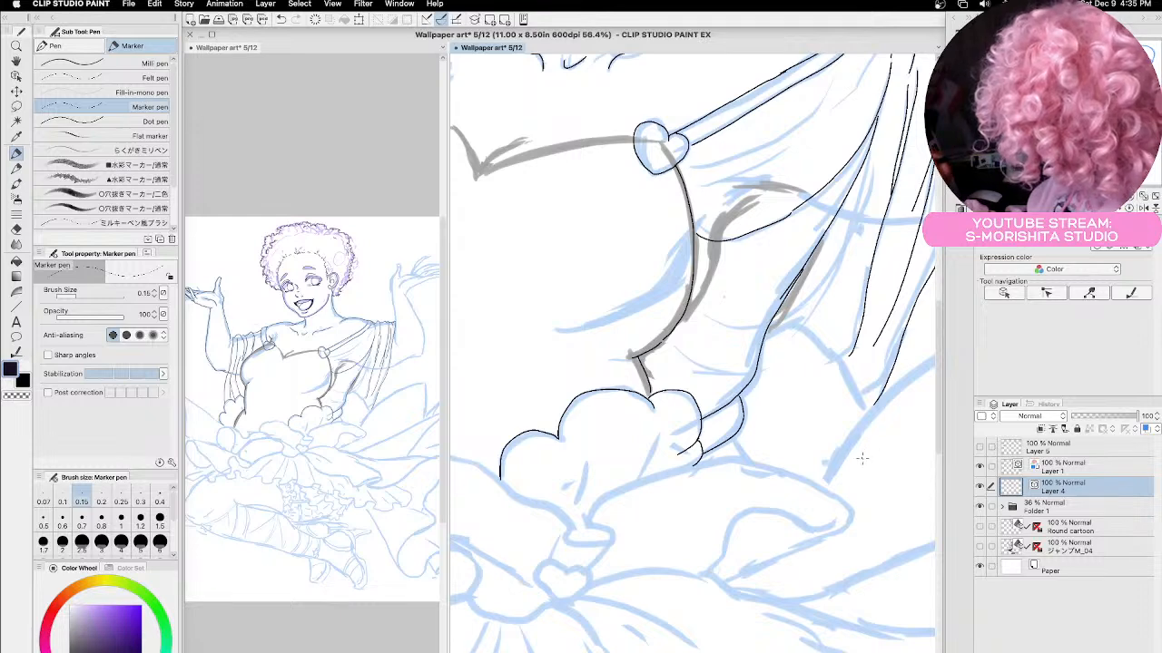
Ink the curved lower folds of the drape hanging between the bodice's side and the sleeve's long folds.
left_click_drag(865, 460, 775, 464)
mouse_move(746, 362)
left_mouse_down()
mouse_move(648, 397)
mouse_move(550, 372)
left_mouse_up()
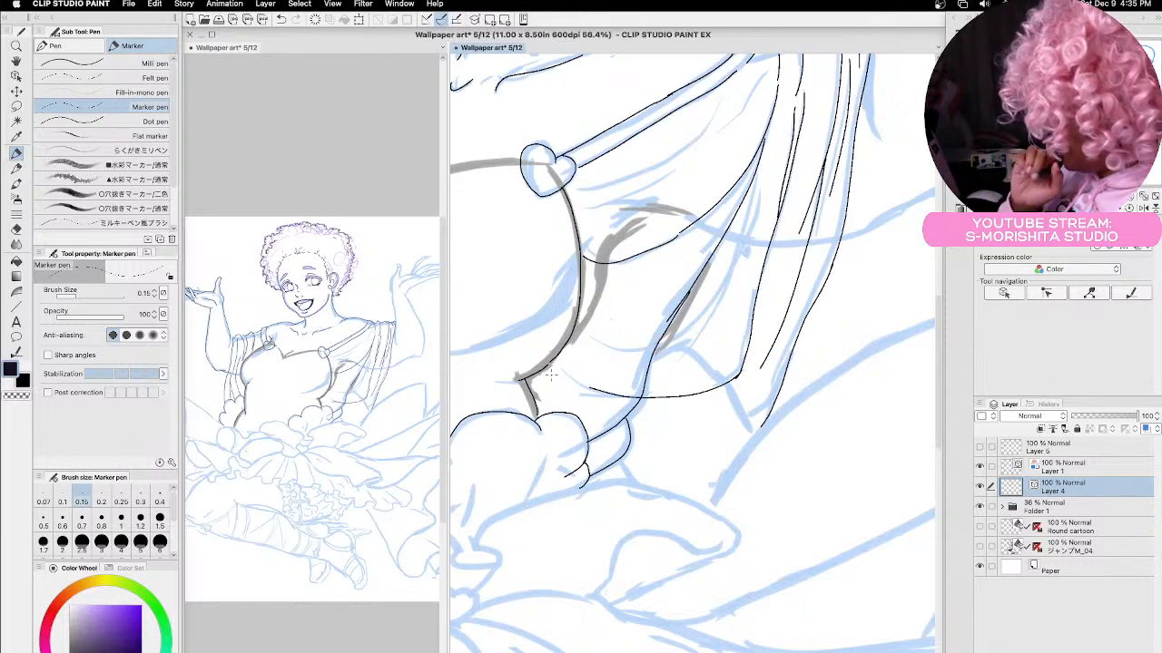
mouse_move(532, 373)
left_mouse_down()
mouse_move(634, 426)
mouse_move(700, 427)
mouse_move(757, 404)
mouse_move(691, 434)
mouse_move(650, 432)
left_mouse_up()
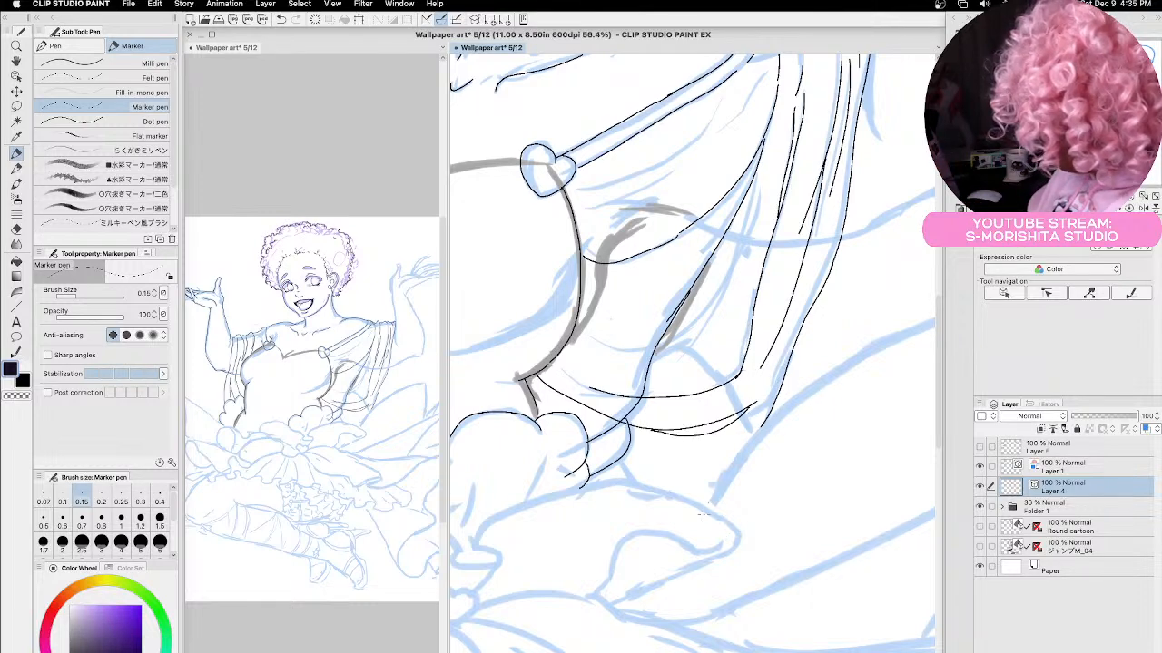
mouse_move(664, 359)
left_mouse_down()
mouse_move(654, 363)
mouse_move(681, 348)
left_mouse_up()
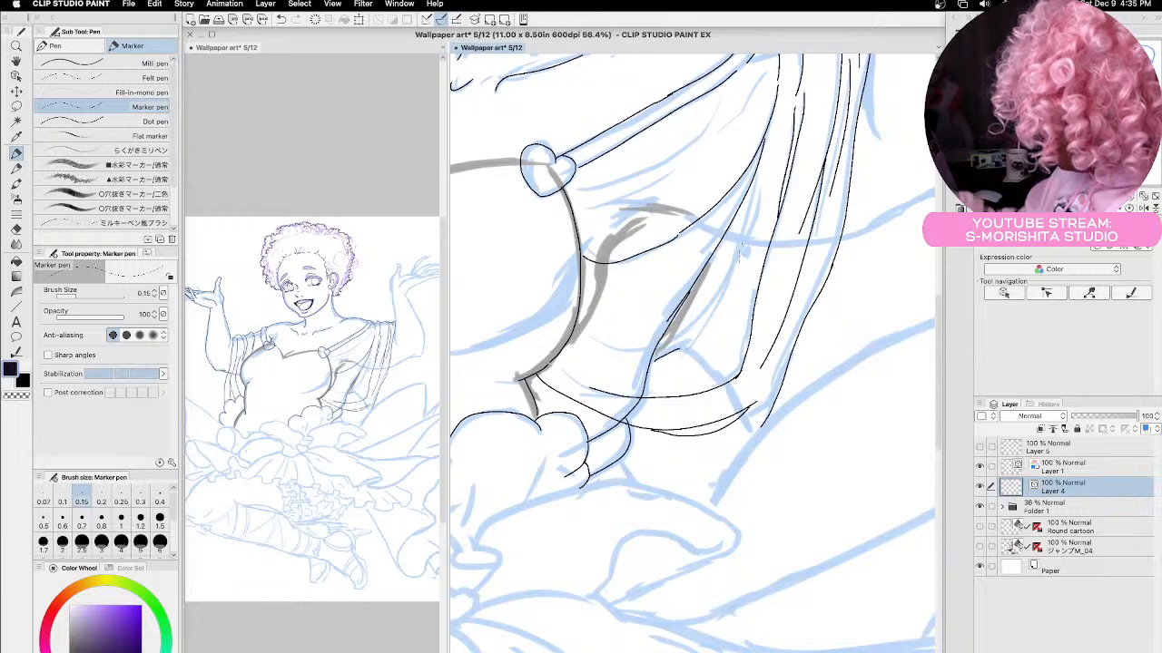
mouse_move(753, 173)
left_mouse_down()
mouse_move(733, 266)
mouse_move(682, 327)
mouse_move(595, 343)
left_mouse_up()
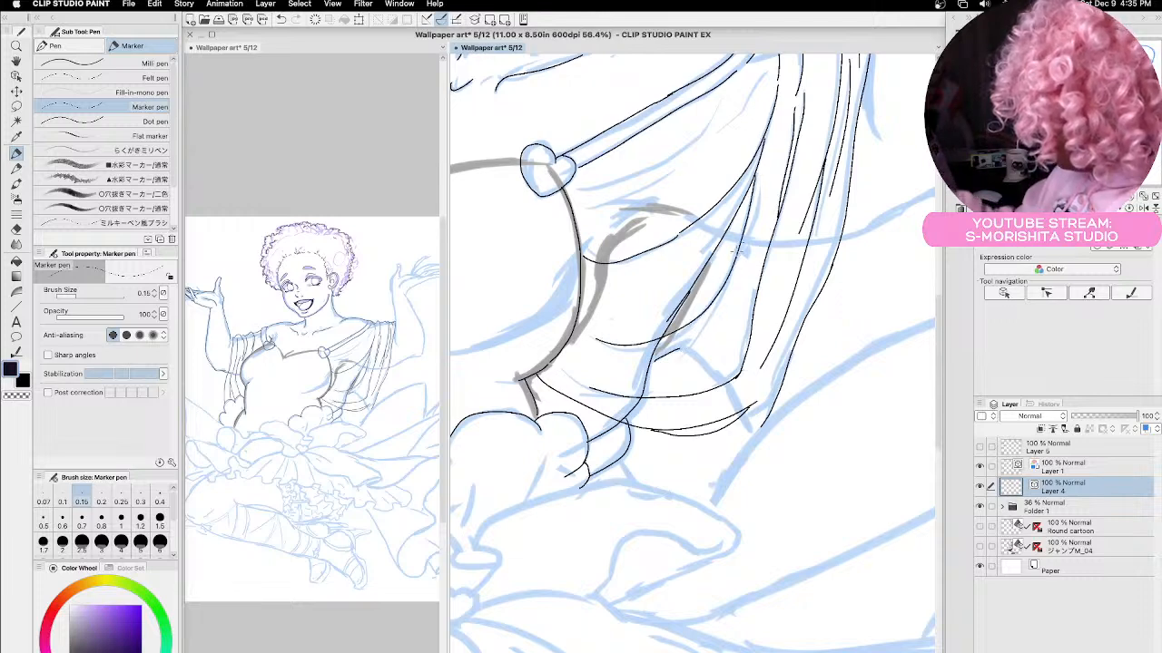
Ink the short curved fold below the drape's hanging folds, near the sleeve's lower edge, and save the file.
mouse_move(750, 206)
left_mouse_down()
mouse_move(686, 352)
mouse_move(731, 388)
mouse_move(752, 437)
left_mouse_up()
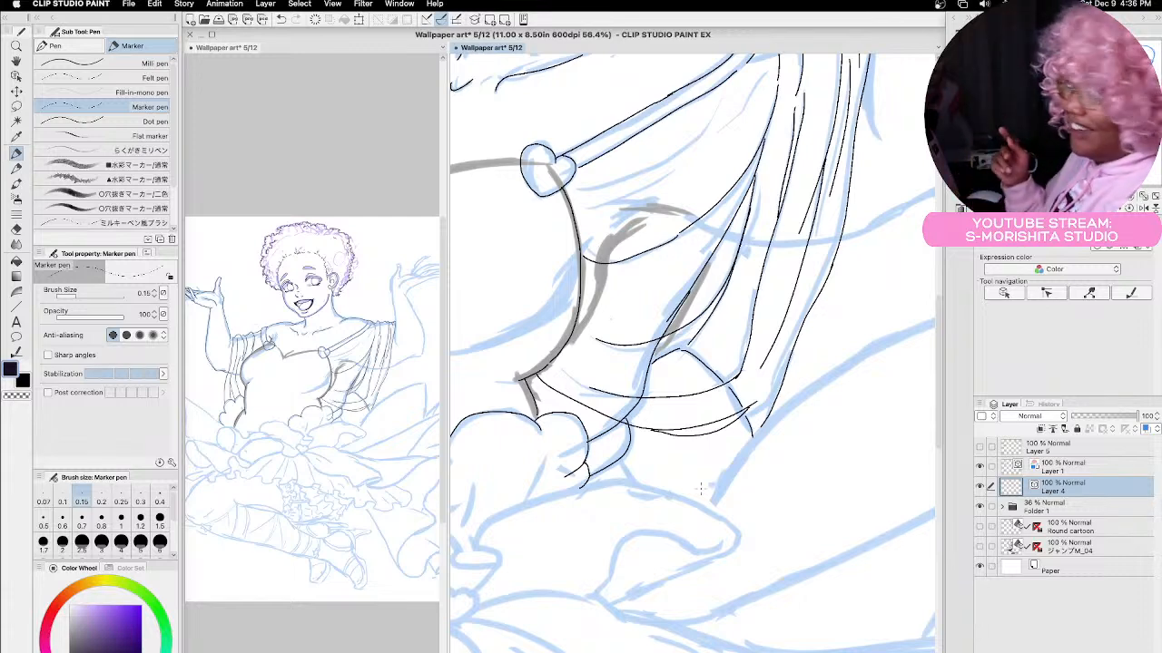
key("super+s")
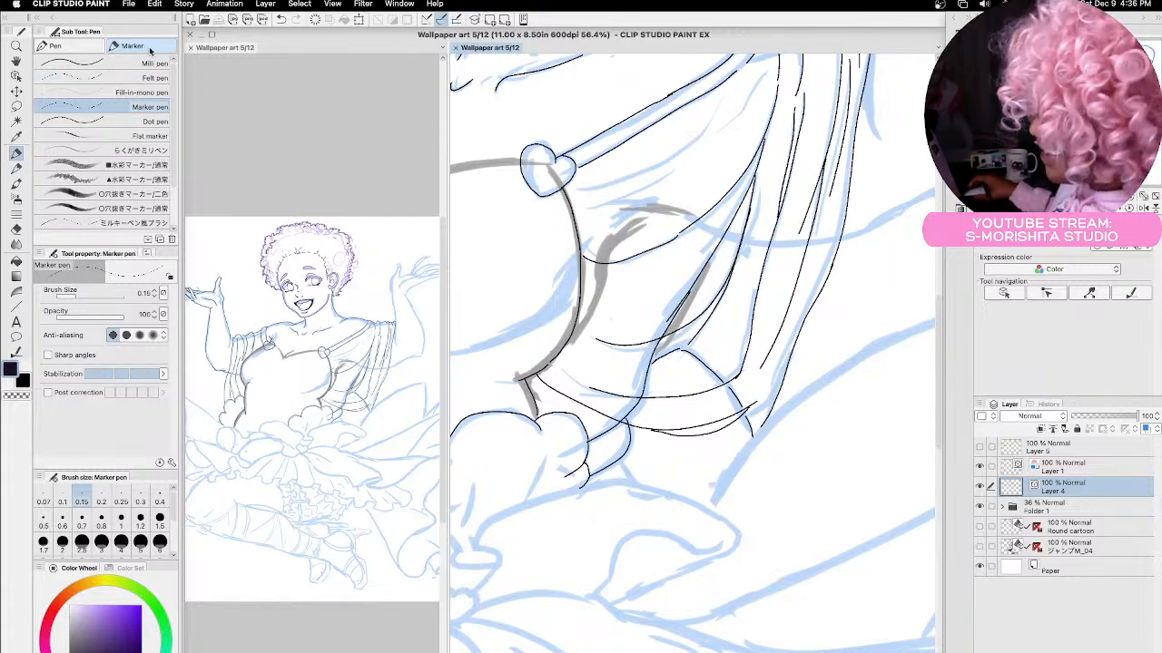
Open page 10 of the recent bg file and place it as a tab alongside the close-up wallpaper canvas.
left_click(129, 4)
mouse_move(168, 61)
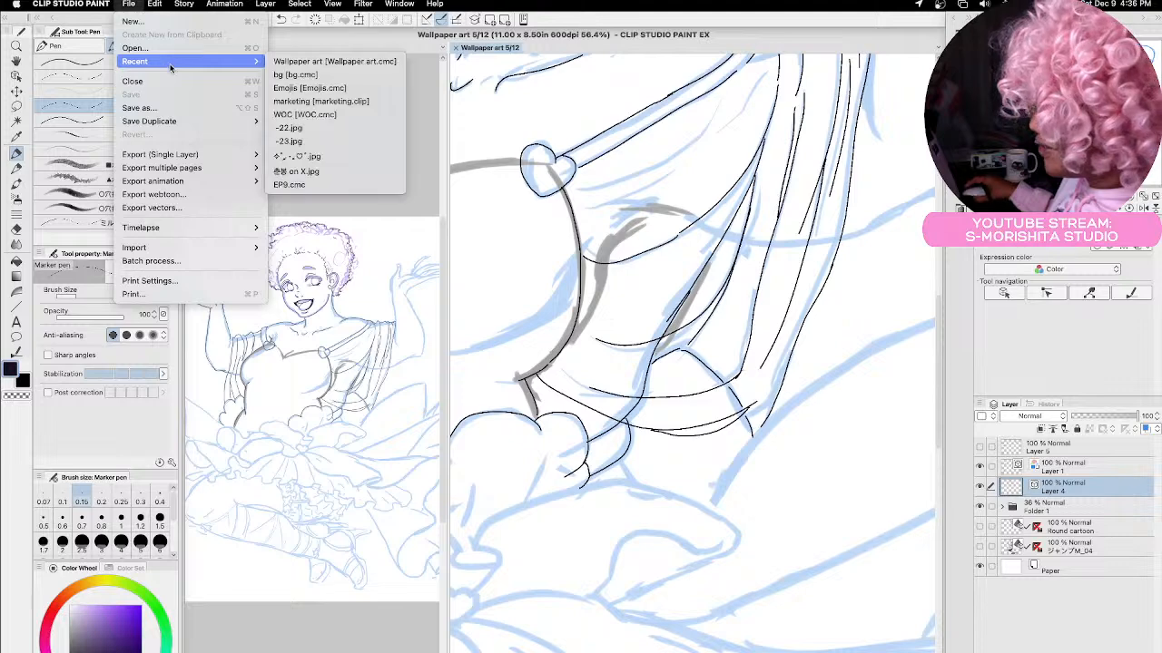
left_click(307, 76)
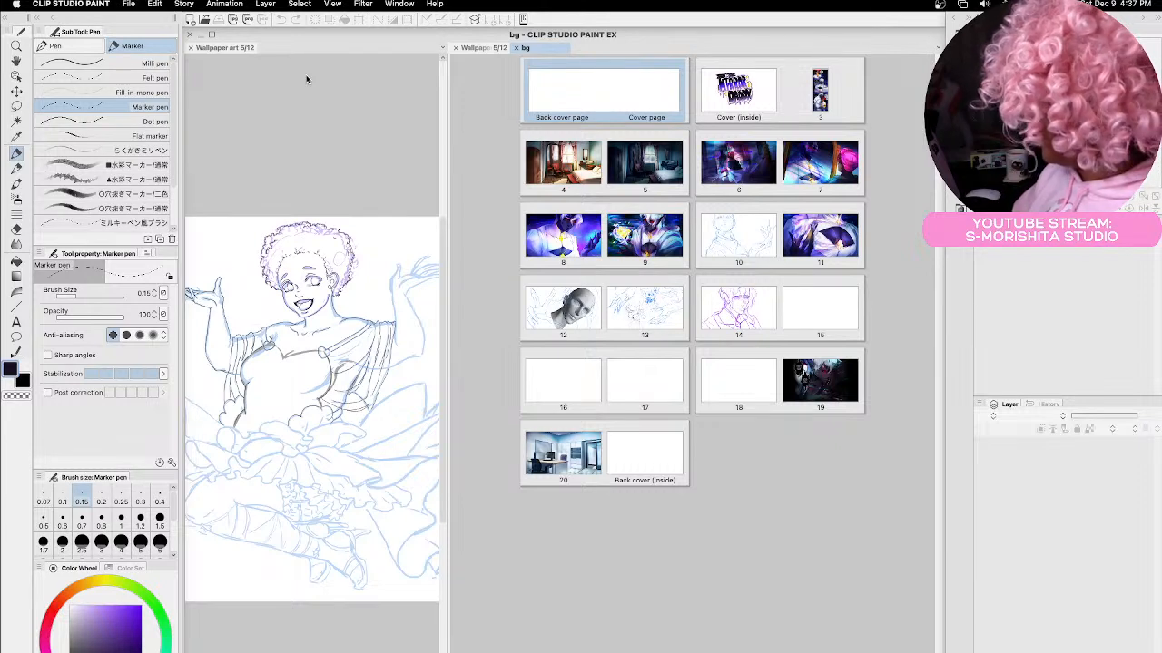
left_click(746, 245)
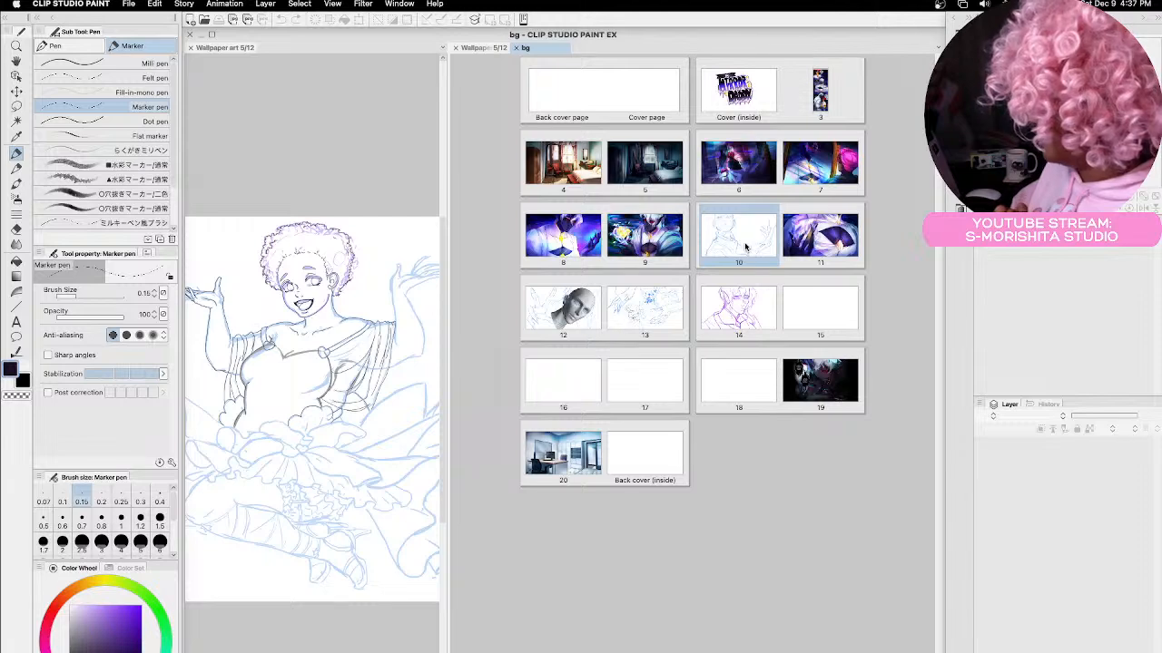
double_click(746, 245)
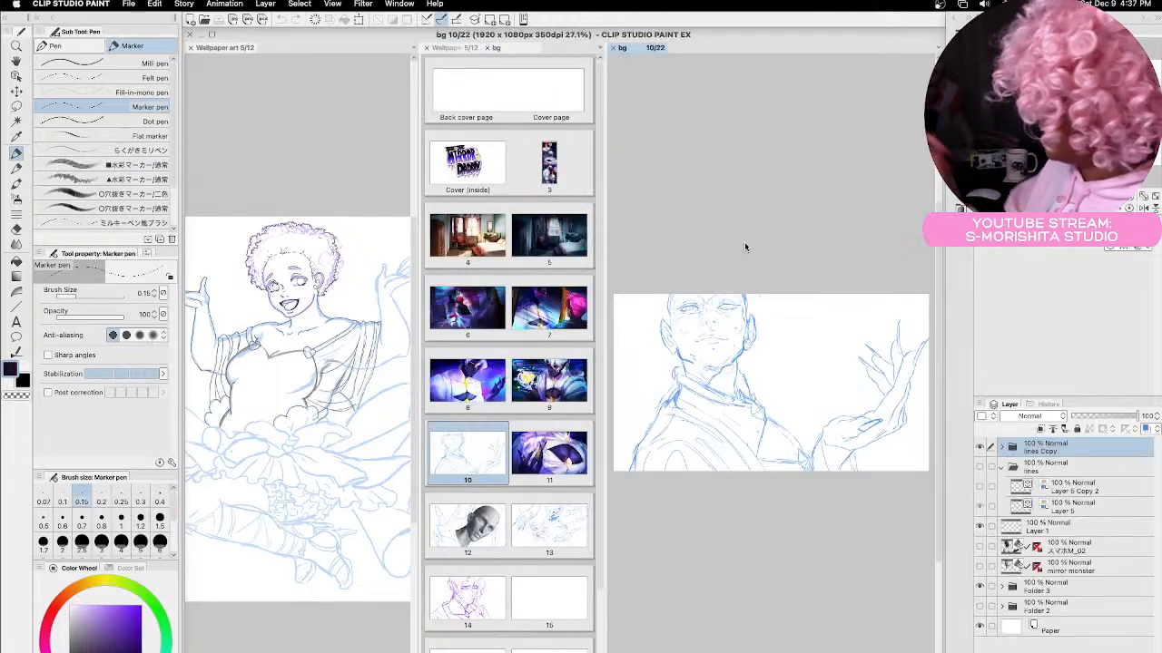
left_click(458, 47)
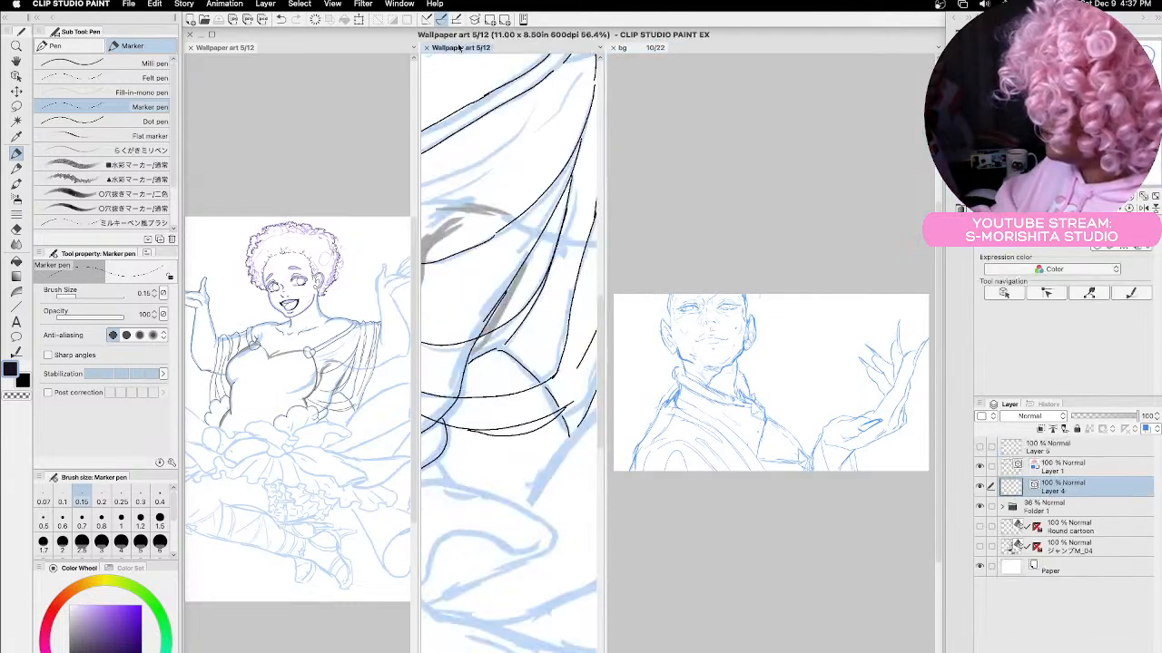
mouse_move(641, 48)
left_mouse_down()
mouse_move(371, 65)
mouse_move(494, 51)
left_mouse_up()
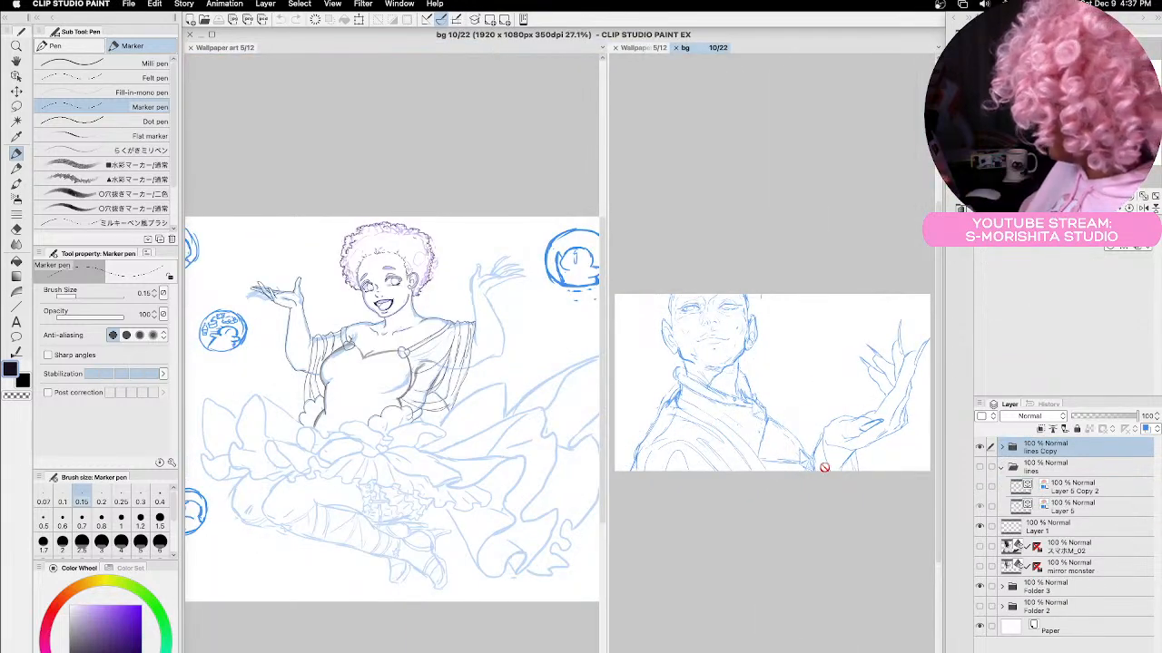
Switch the visibility of the lines and lines Copy folders on and off to compare the two versions of the character sketch.
left_click(979, 466)
left_click(979, 446)
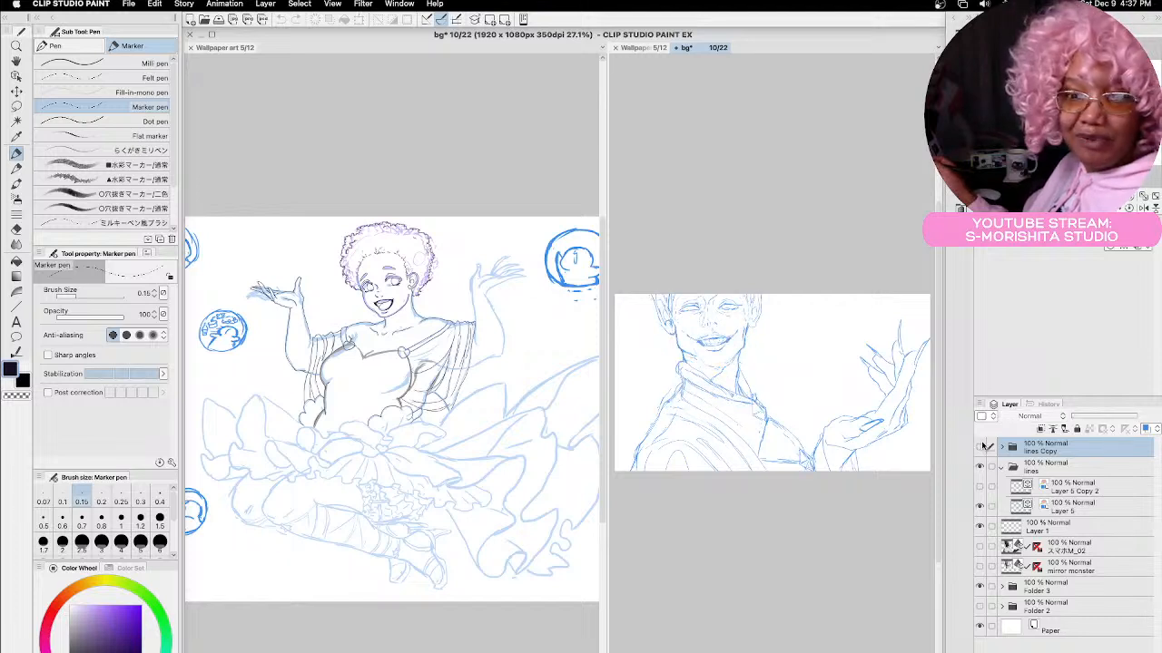
left_click(980, 448)
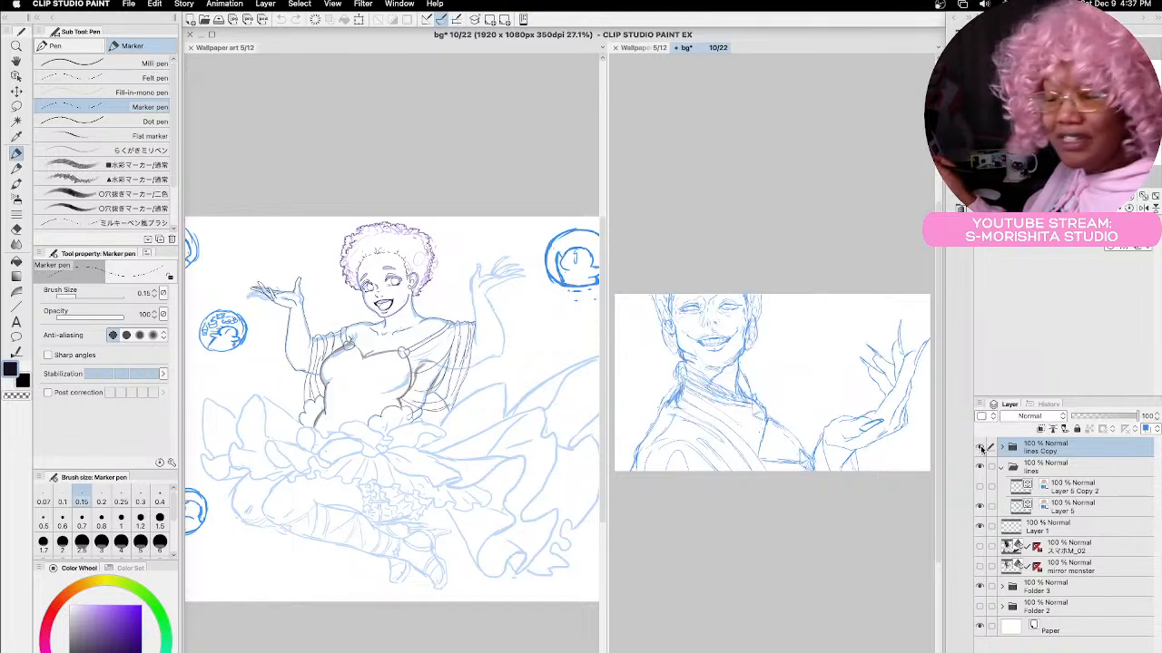
left_click(979, 467)
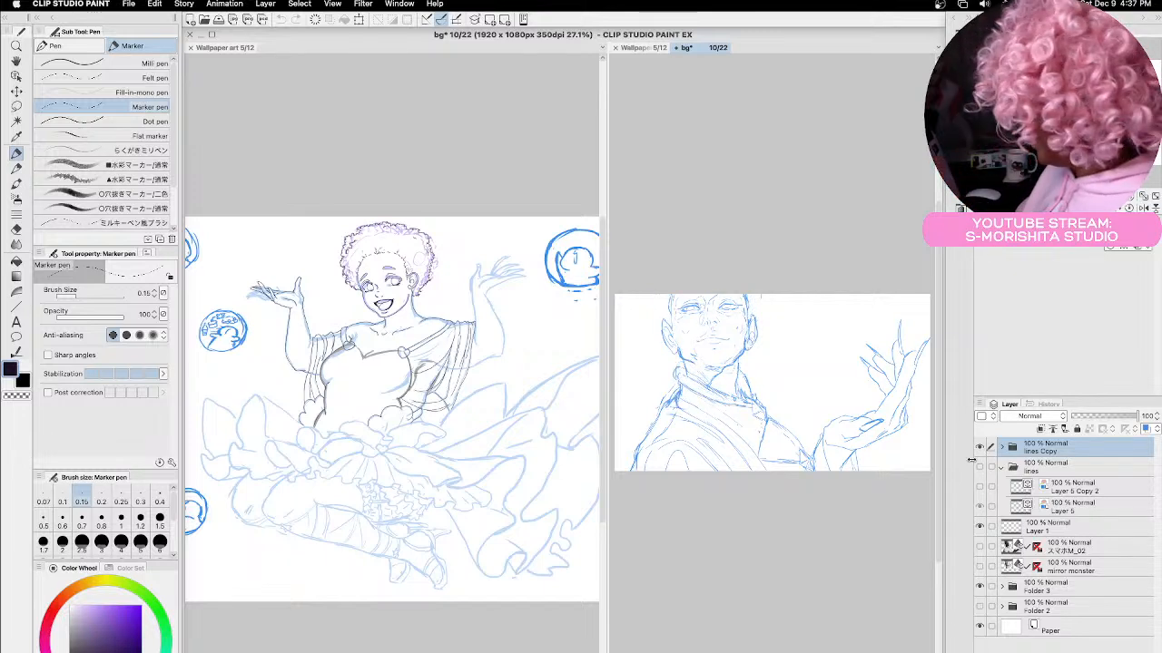
Hide the lines Copy folder and toggle Layer 5 Copy 2 and Layer 5 inside the lines folder to compare their sketches.
left_click(980, 447)
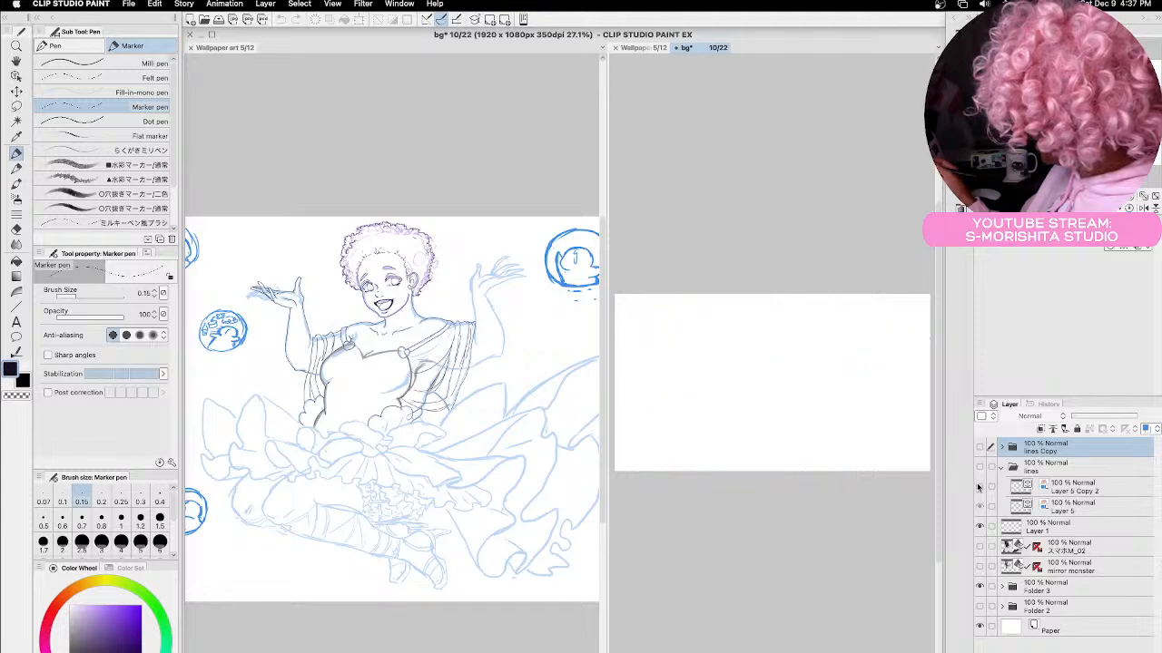
left_click(980, 468)
left_click(979, 488)
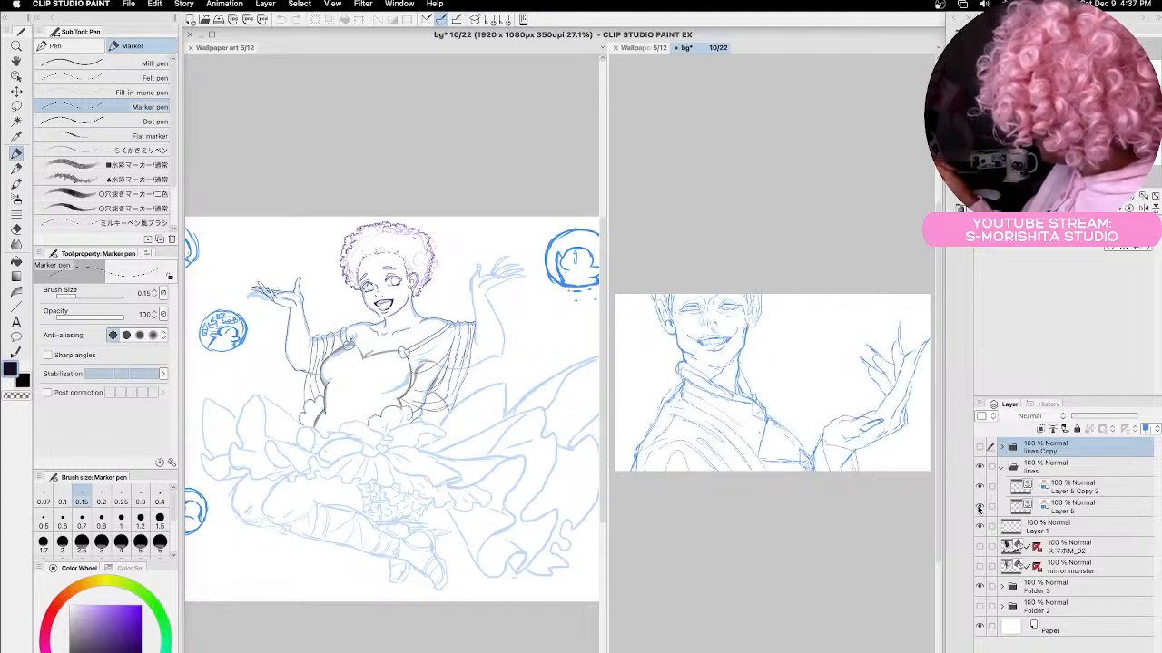
left_click(979, 507)
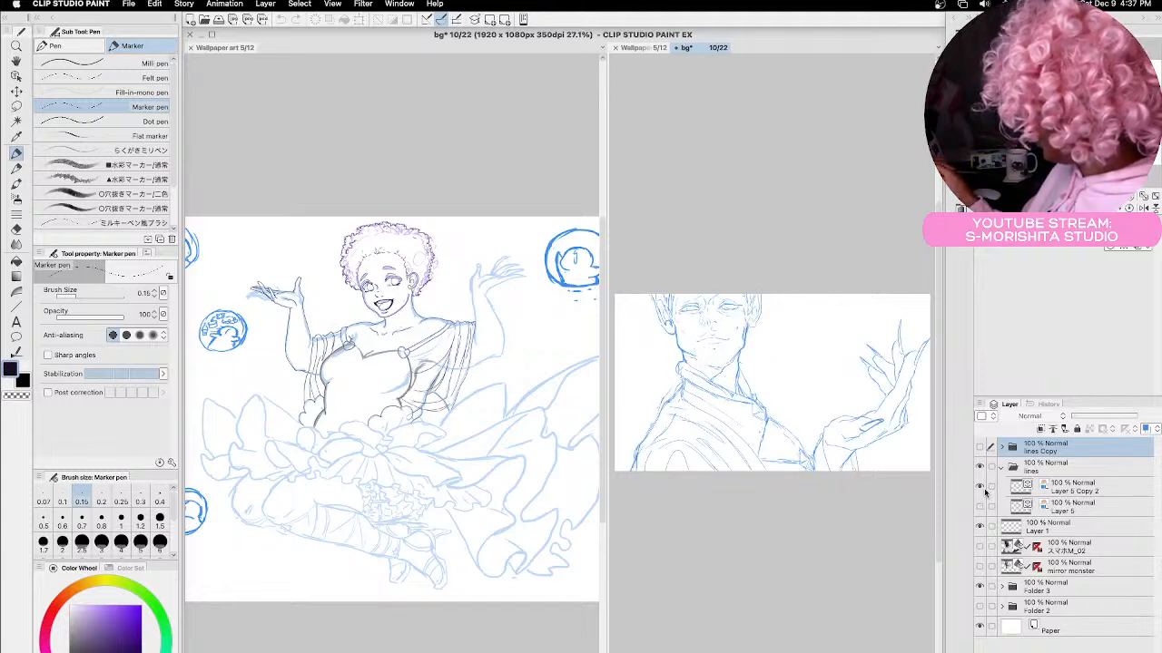
left_click(980, 489)
left_click(980, 507)
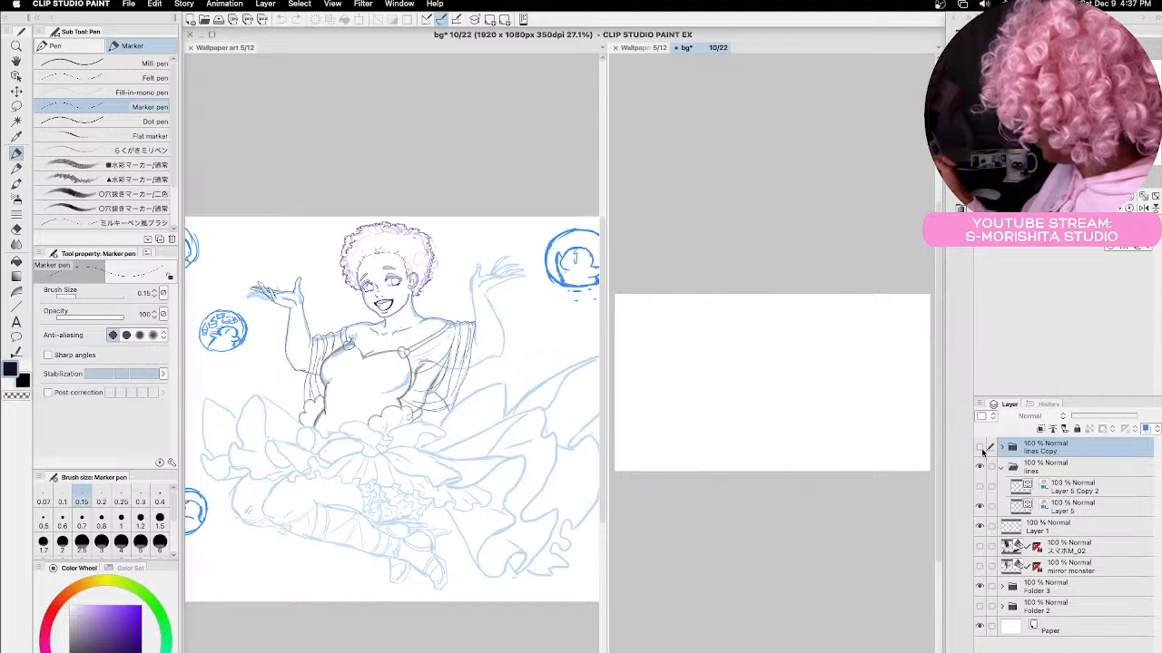
Show the lines Copy folder and hide the lines folder, save page 10, and close it to return to the wallpaper.
left_click(980, 447)
left_click(980, 468)
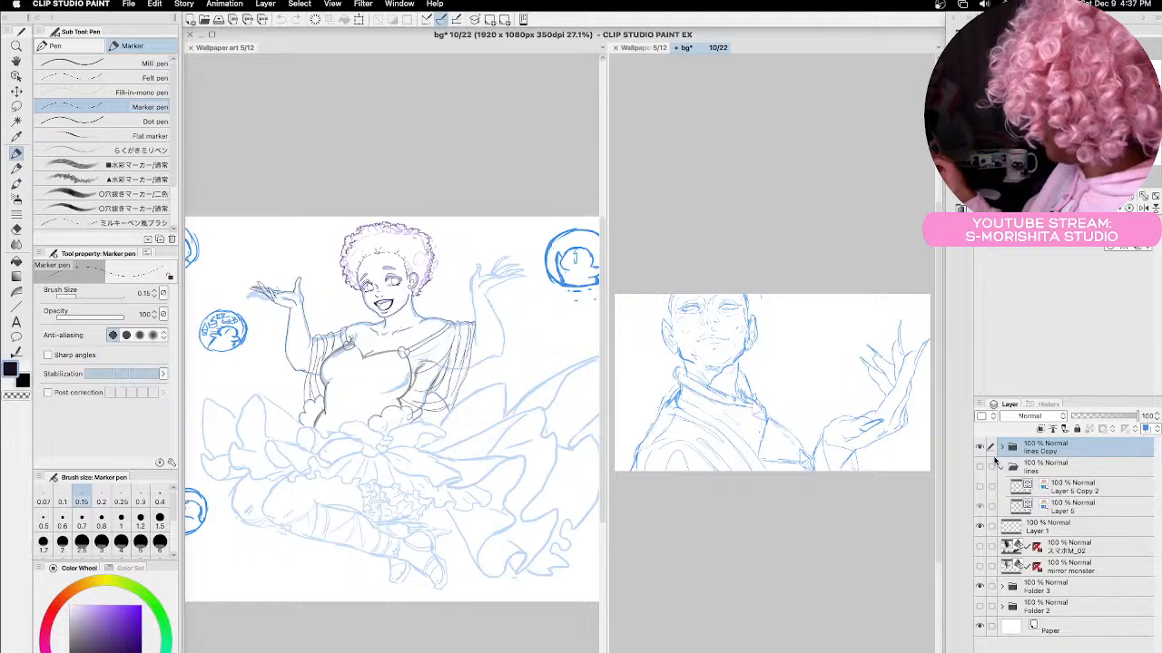
key("super+s")
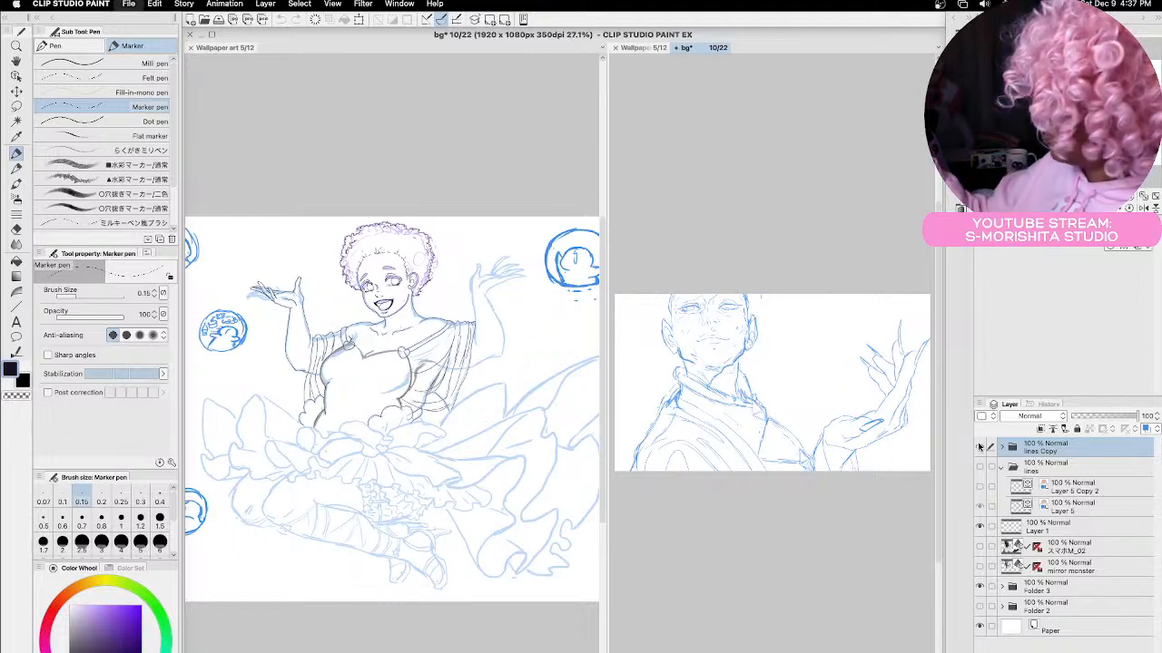
left_click(678, 48)
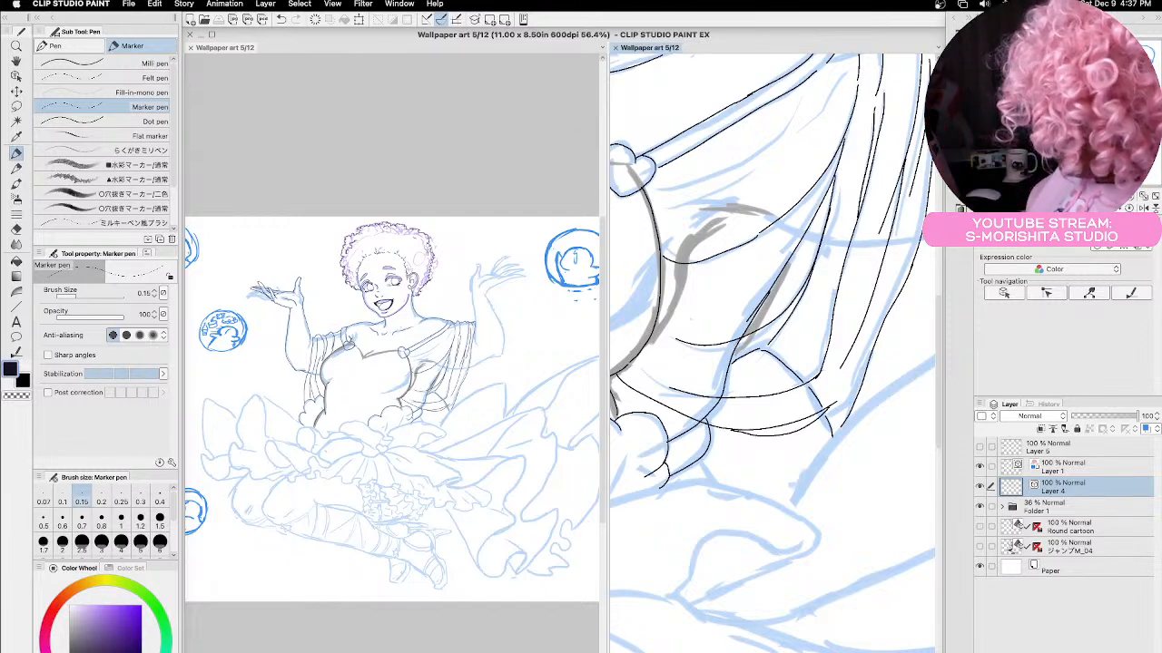
Fit the whole illustration in the overview canvas and narrow that pane to widen the close-up working canvas.
left_click(487, 639)
scroll(488, 638, "up", 2)
scroll(489, 638, "down", 4)
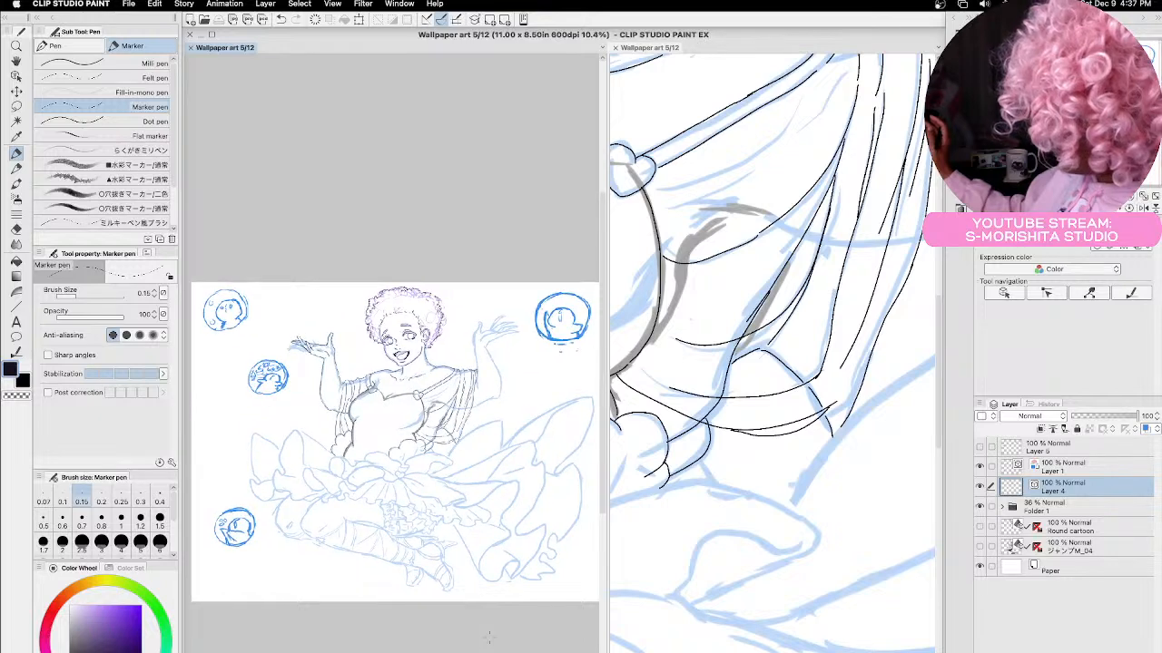
scroll(488, 639, "down", 4)
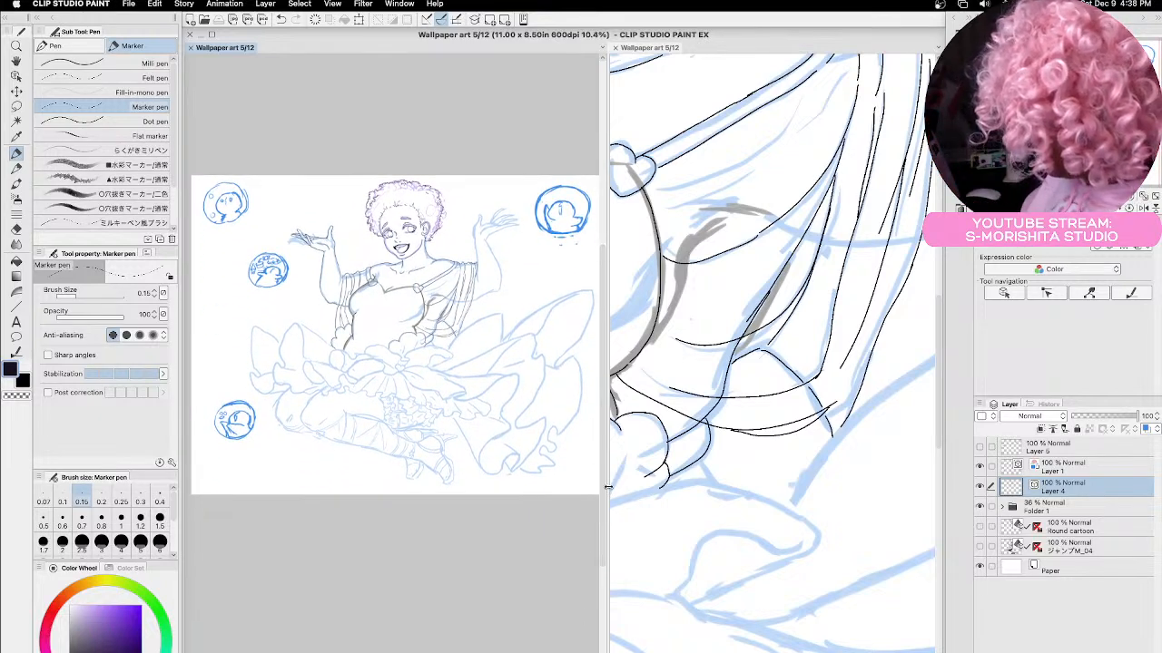
left_click_drag(605, 492, 447, 497)
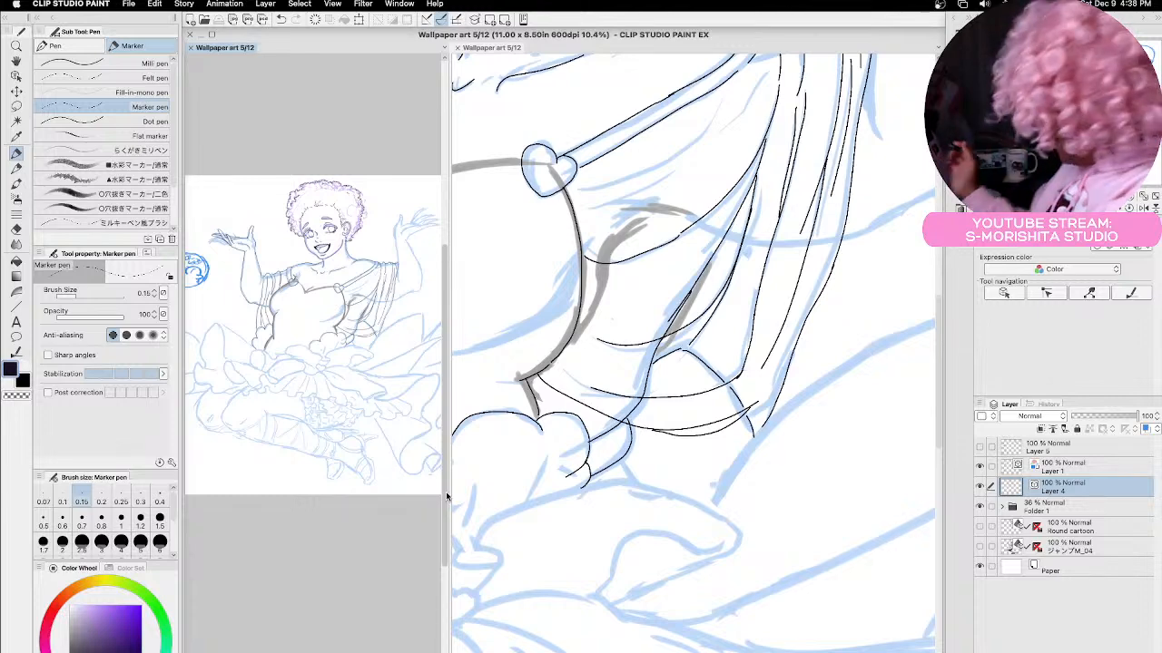
Ink the drape folds below the diagonal shoulder band and the underarm and torso side lines showing beneath the fabric.
left_click(938, 330)
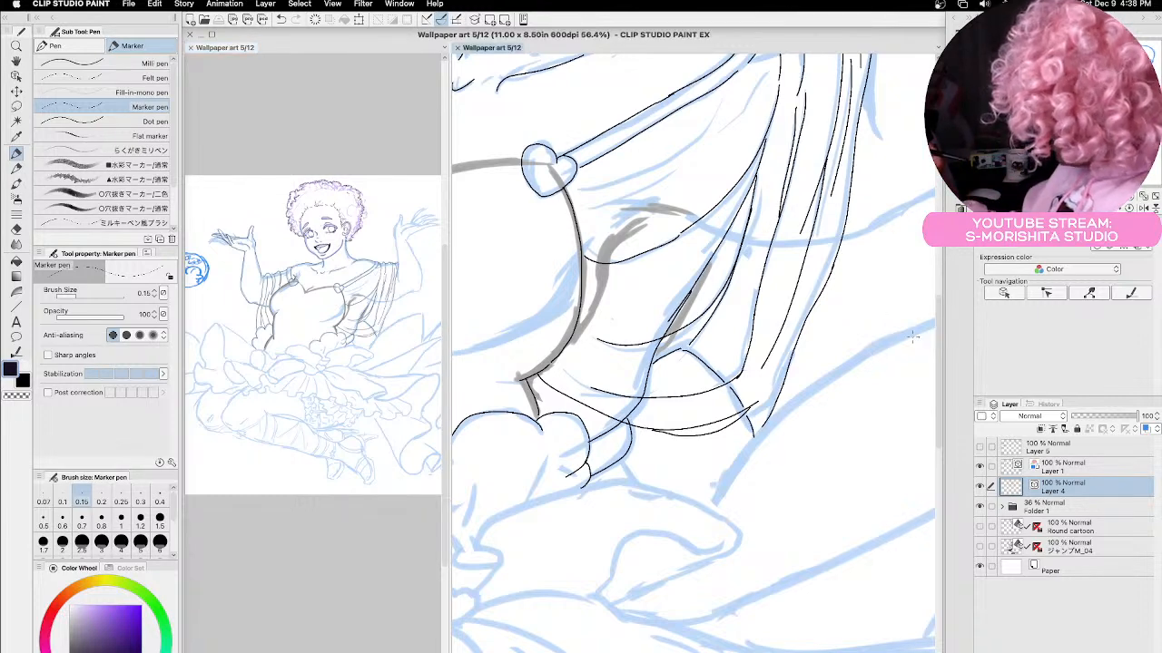
left_click_drag(939, 333, 922, 281)
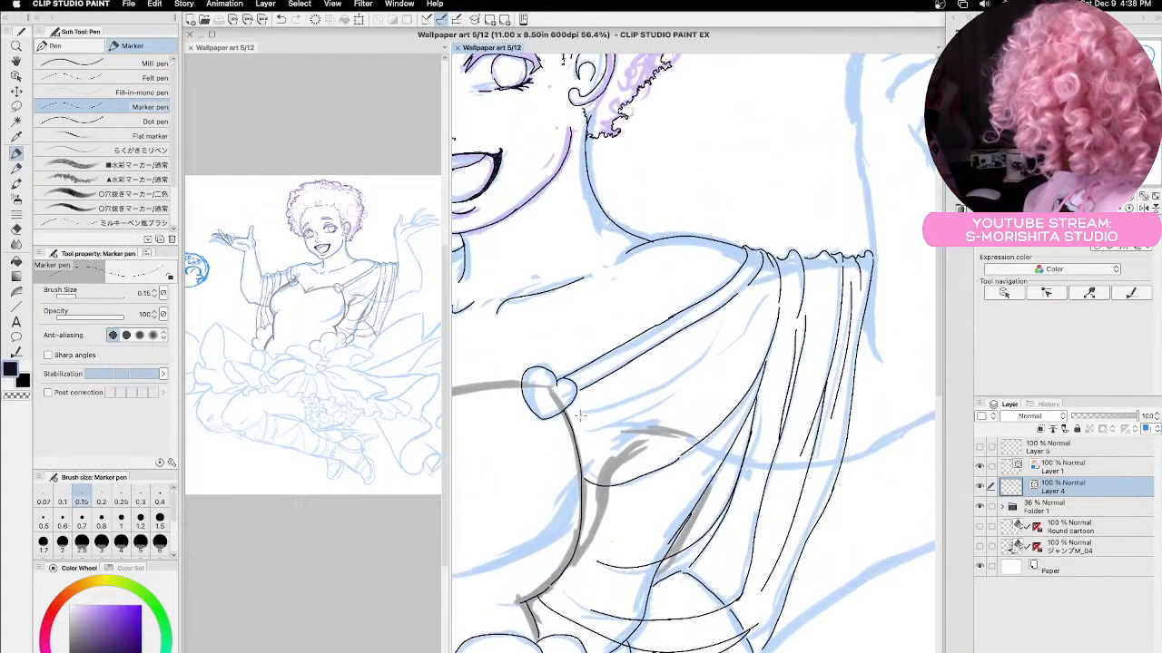
left_click_drag(580, 415, 679, 380)
left_click_drag(771, 282, 721, 354)
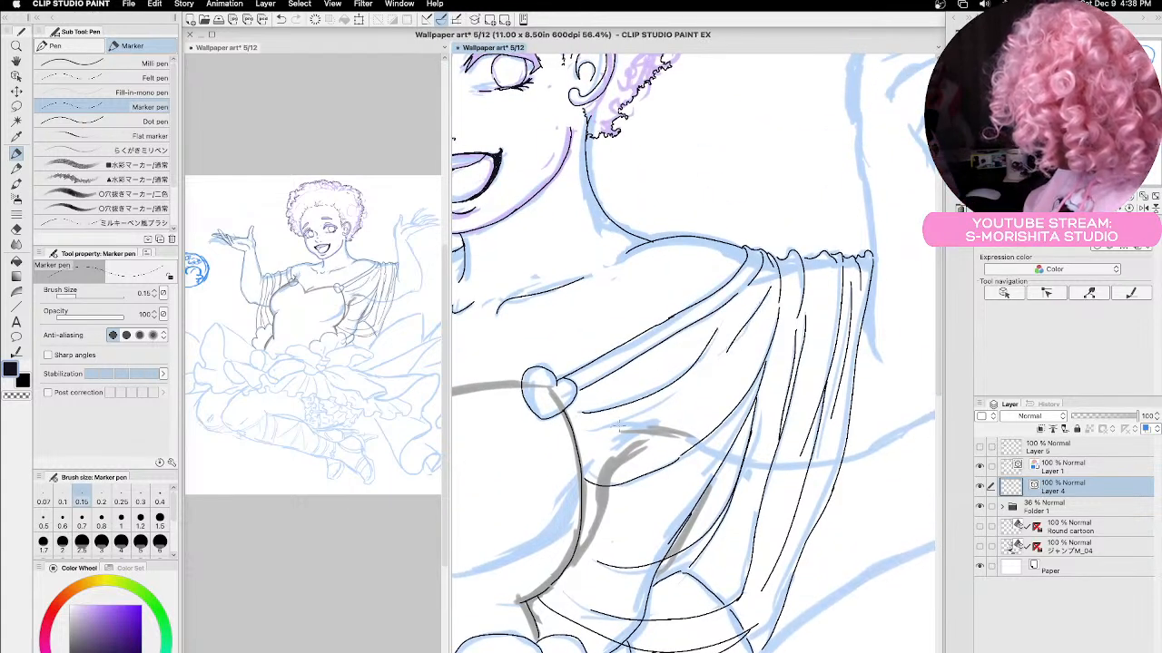
left_click_drag(595, 427, 685, 389)
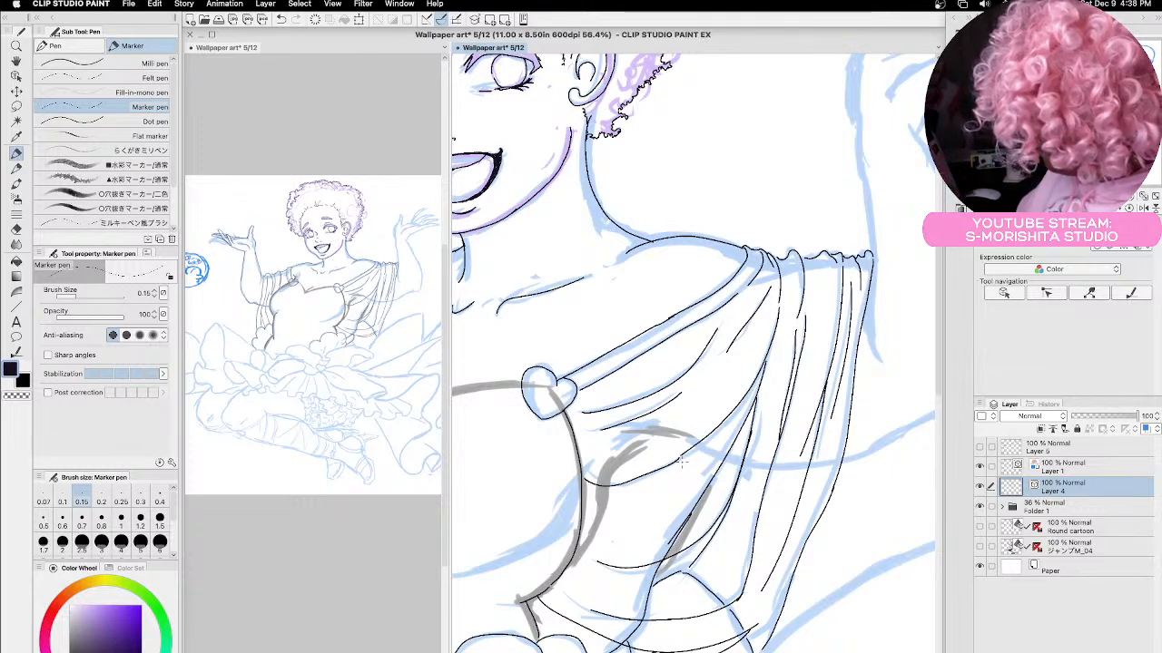
mouse_move(645, 444)
left_mouse_down()
mouse_move(609, 478)
mouse_move(575, 564)
left_mouse_up()
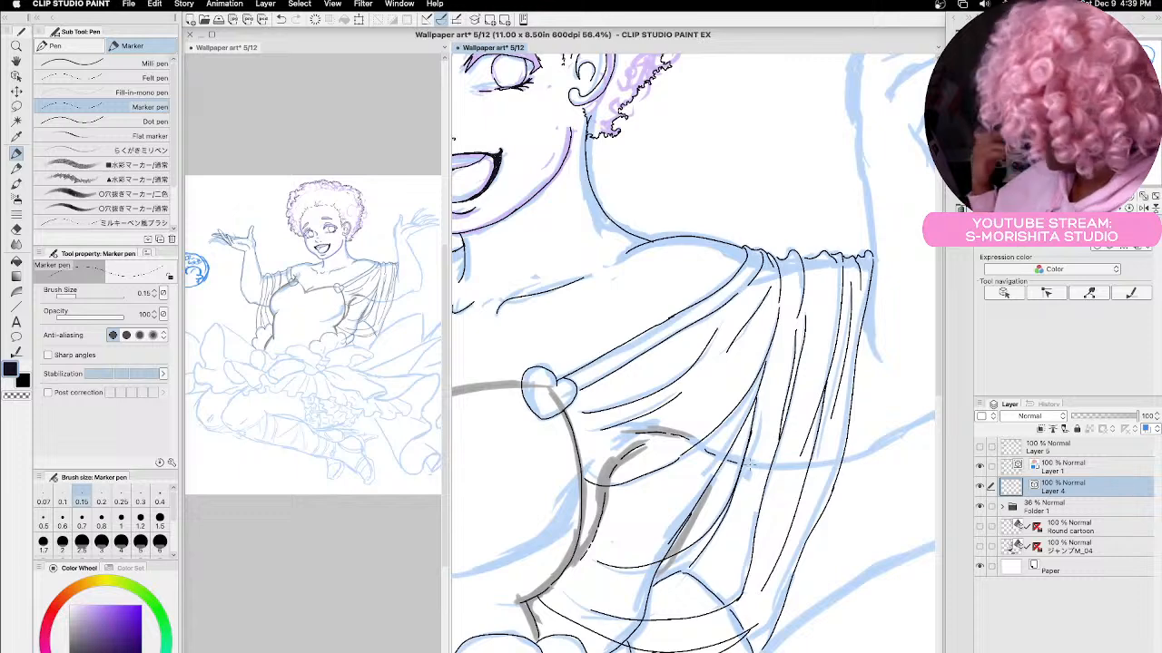
Ink both long edges of the raised arm, from the thumb down past the sleeve and from the wrist down to the elbow.
scroll(693, 352, "right", 5)
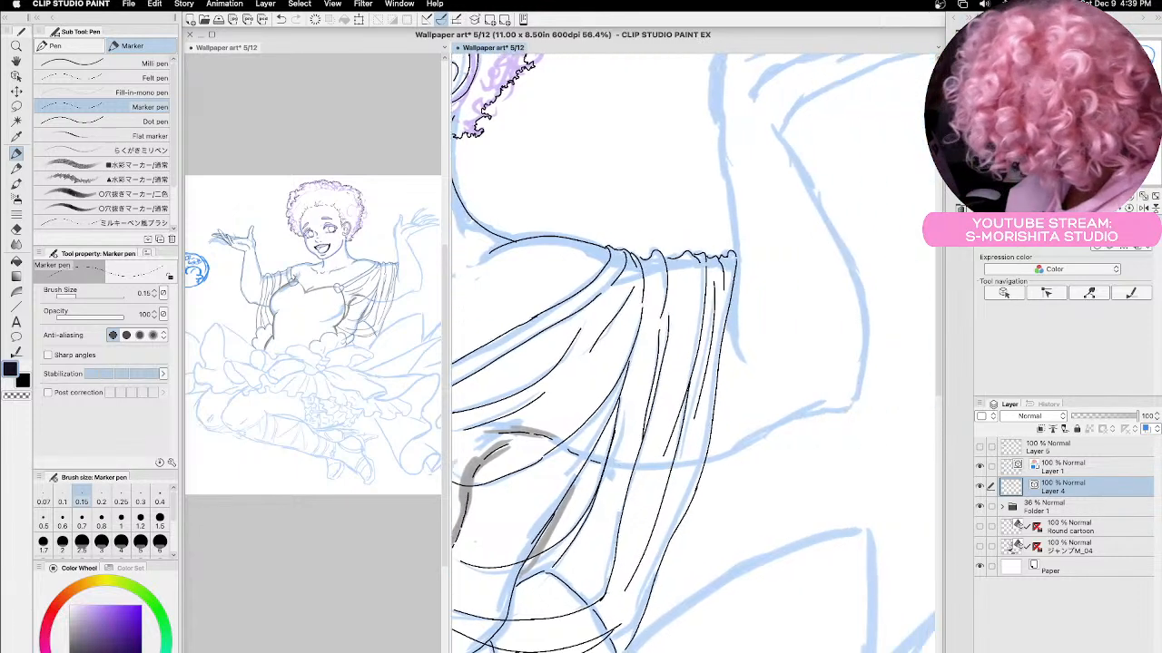
scroll(693, 352, "left", 1)
scroll(936, 354, "up", 5)
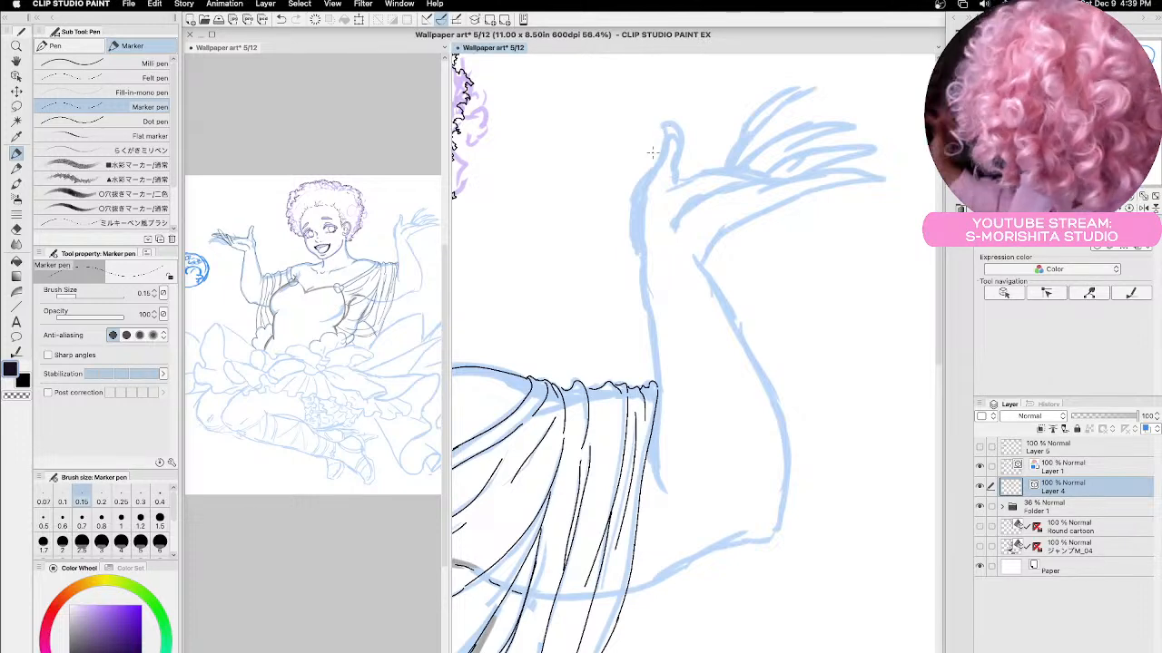
scroll(662, 127, "up", 2)
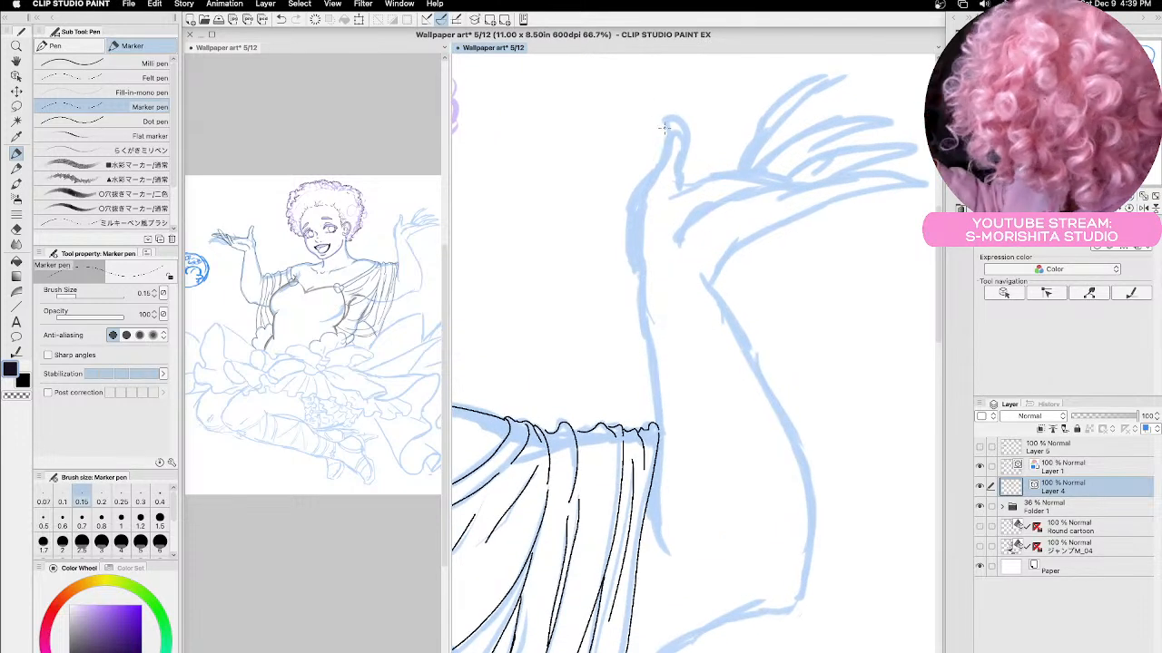
mouse_move(665, 118)
left_mouse_down()
mouse_move(660, 159)
mouse_move(631, 198)
mouse_move(667, 558)
left_mouse_up()
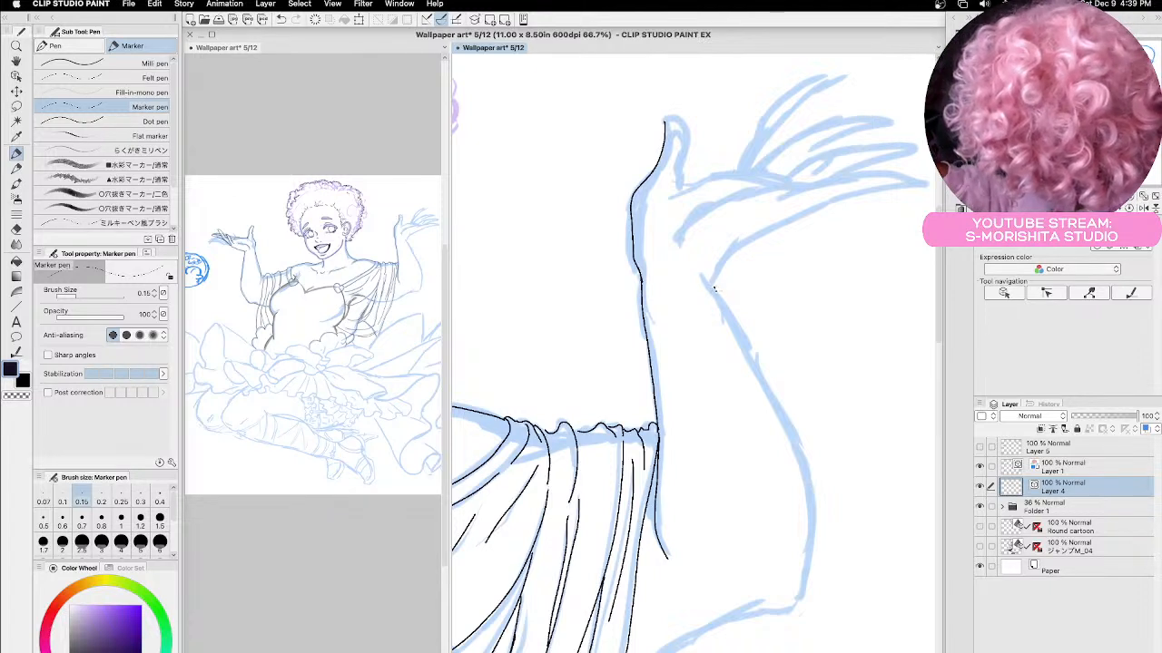
mouse_move(714, 287)
left_mouse_down()
mouse_move(788, 436)
mouse_move(810, 522)
mouse_move(801, 604)
left_mouse_up()
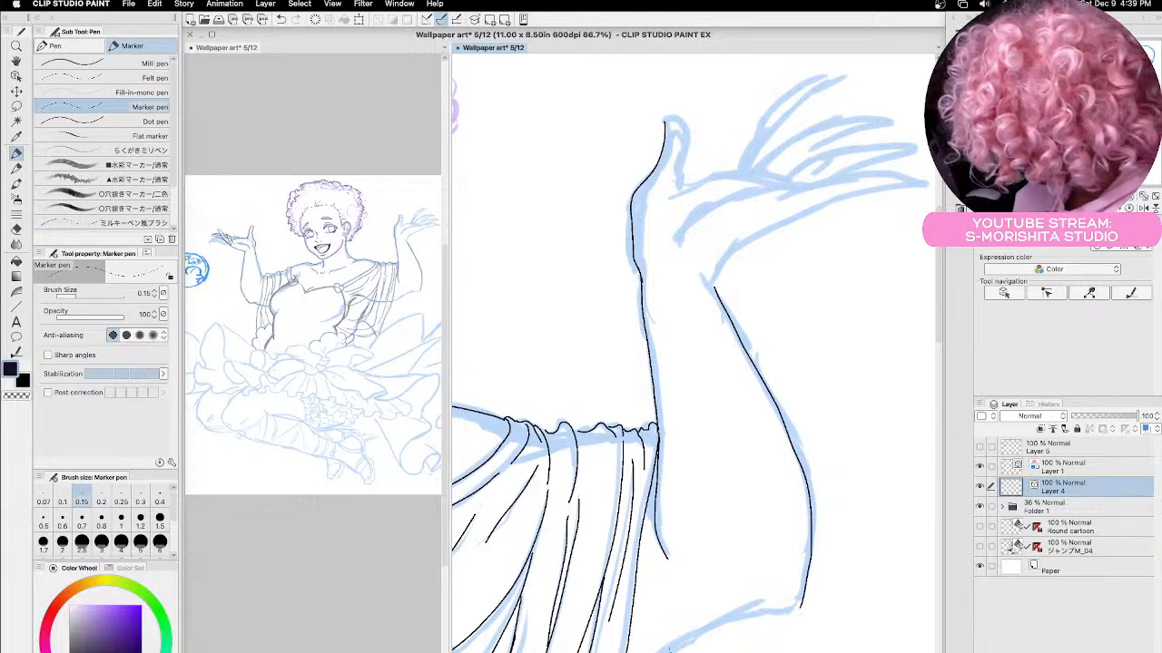
Ink the upper arm's underside into the rounded elbow, and the lower edge of the palm up from the wrist.
mouse_move(667, 650)
left_mouse_down()
mouse_move(775, 604)
mouse_move(754, 612)
mouse_move(802, 601)
left_mouse_up()
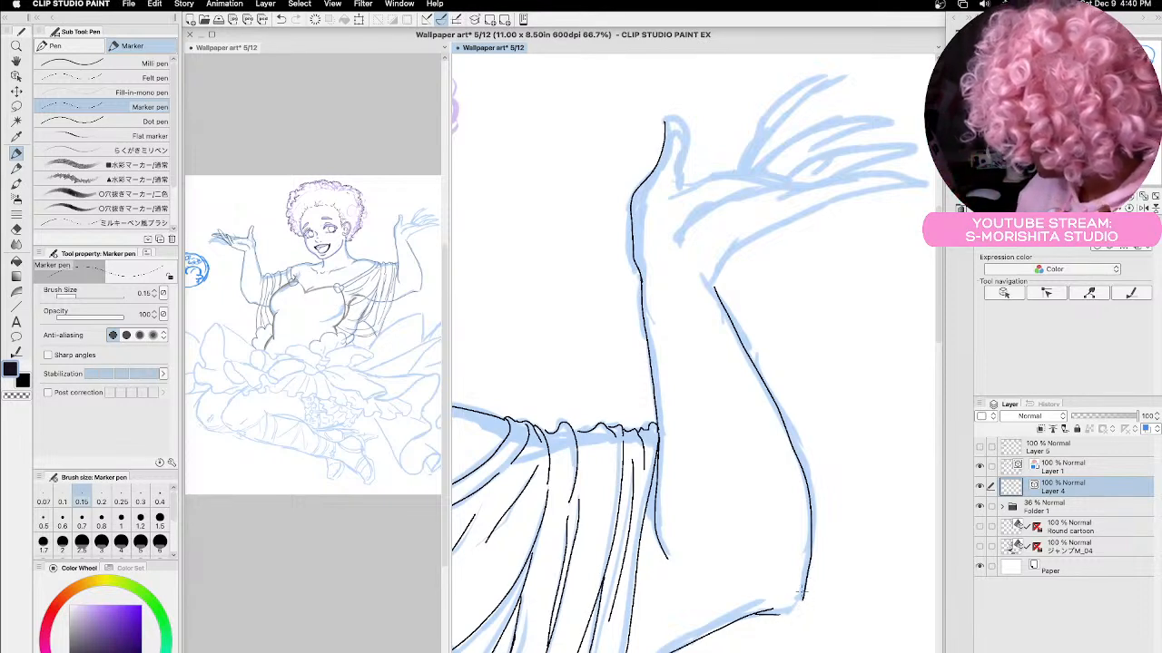
mouse_move(806, 584)
left_mouse_down()
mouse_move(792, 610)
mouse_move(758, 613)
left_mouse_up()
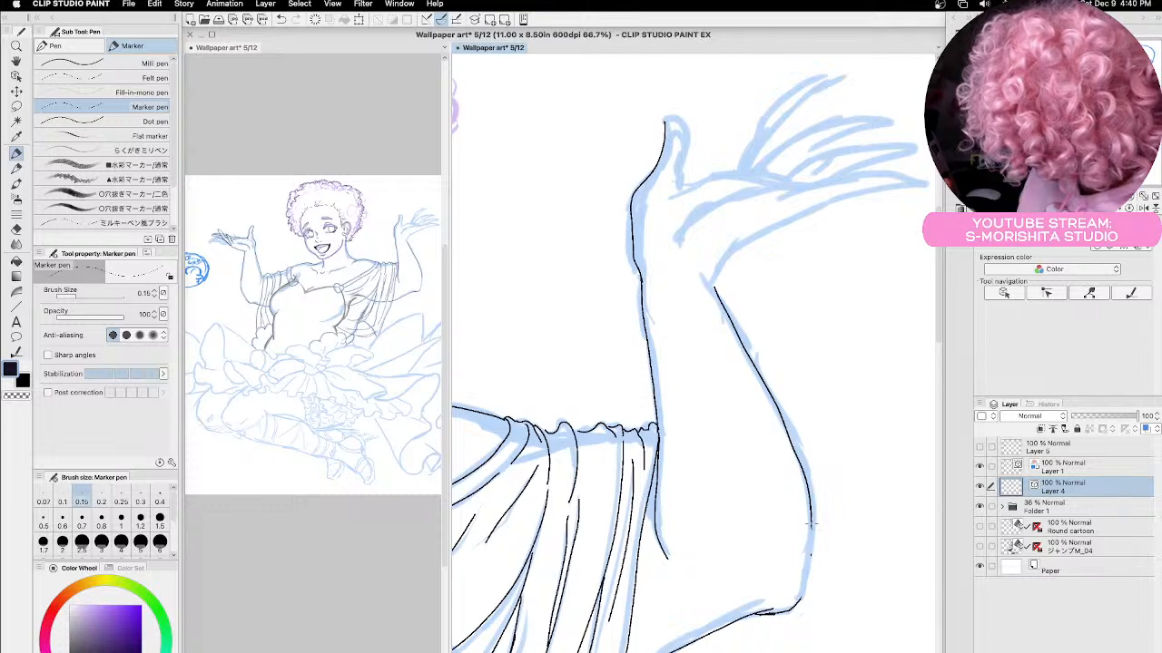
mouse_move(811, 525)
left_mouse_down()
mouse_move(799, 597)
mouse_move(782, 602)
left_mouse_up()
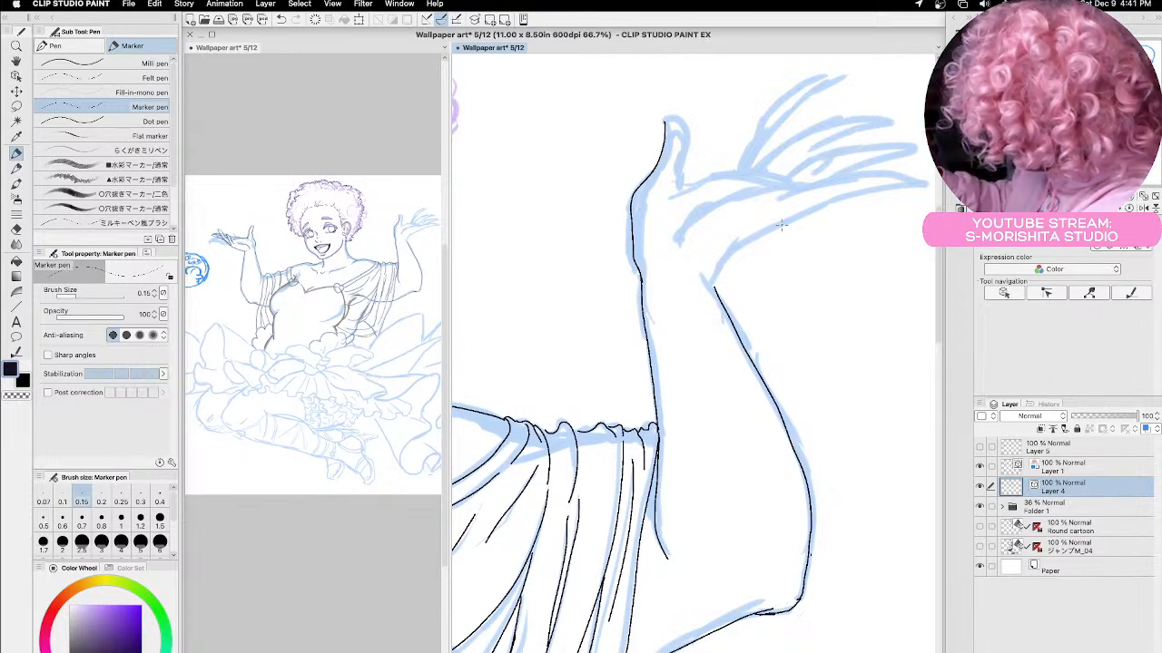
mouse_move(780, 225)
left_mouse_down()
mouse_move(725, 253)
mouse_move(716, 288)
left_mouse_up()
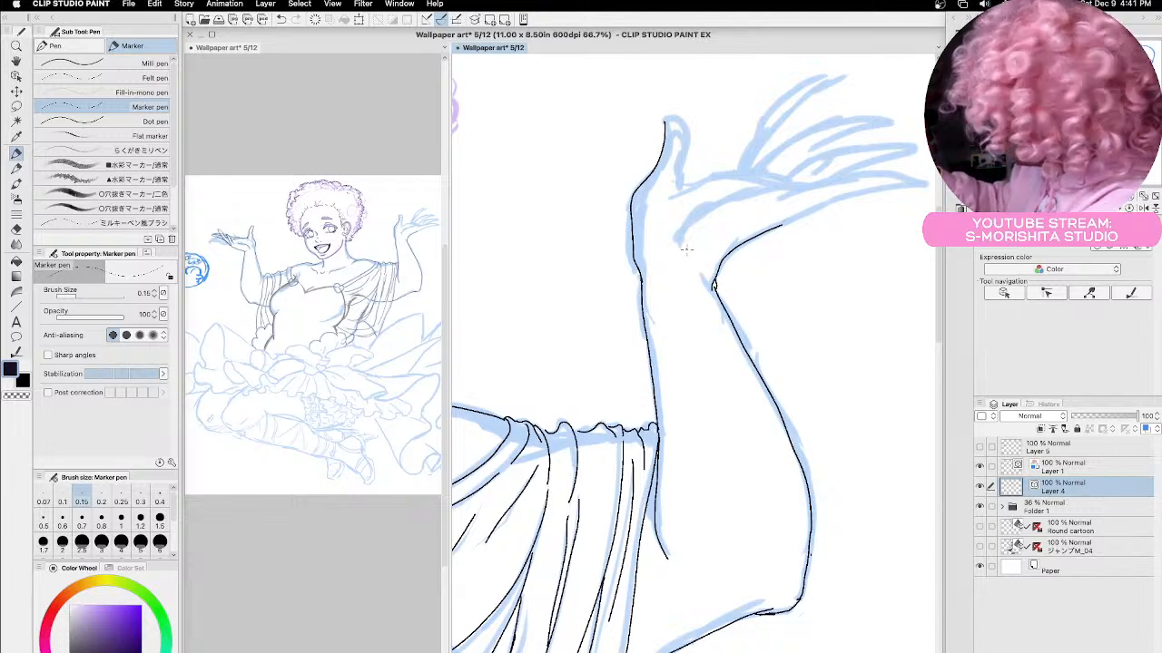
Ink the palm crease, the thumb's rounded tip and inner edge, and the palm's upper edge from thumb to finger base.
mouse_move(752, 198)
left_mouse_down()
mouse_move(693, 221)
mouse_move(684, 251)
left_mouse_up()
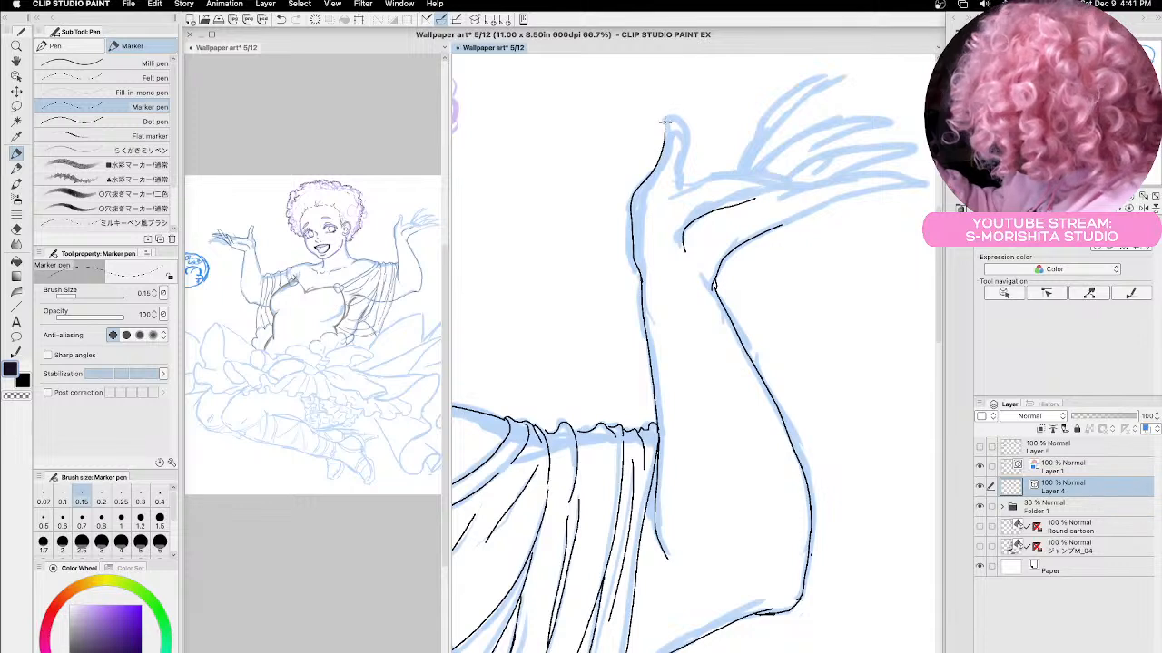
mouse_move(664, 120)
left_mouse_down()
mouse_move(683, 187)
mouse_move(680, 178)
mouse_move(689, 186)
mouse_move(743, 170)
left_mouse_up()
key("super+z")
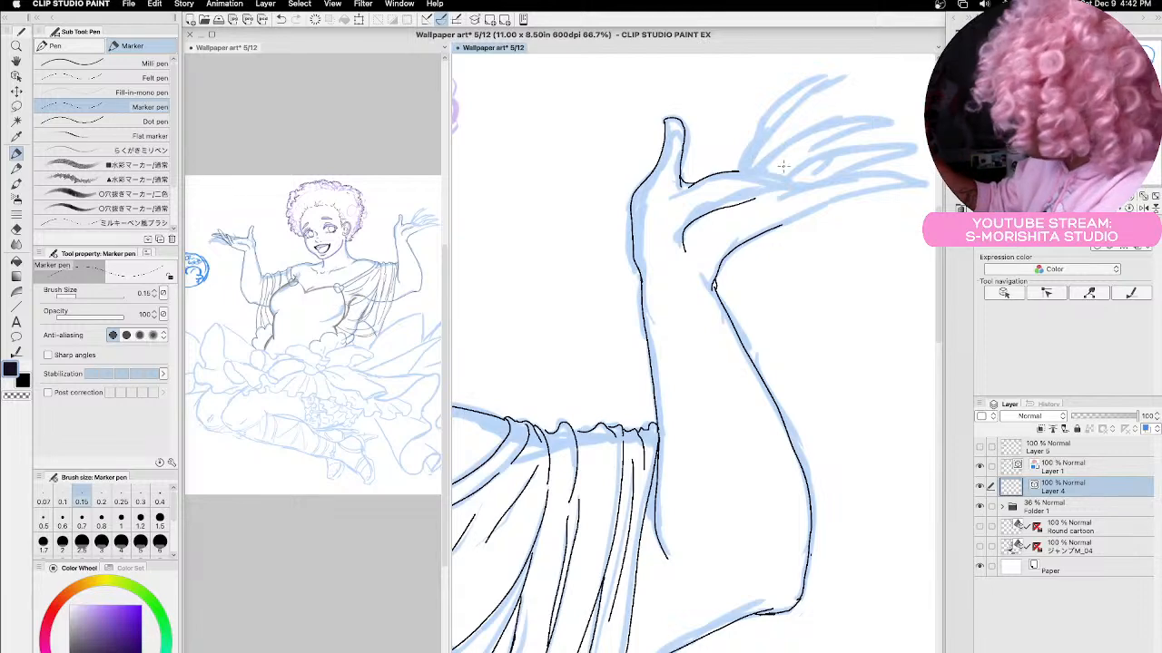
left_click_drag(794, 188, 680, 314)
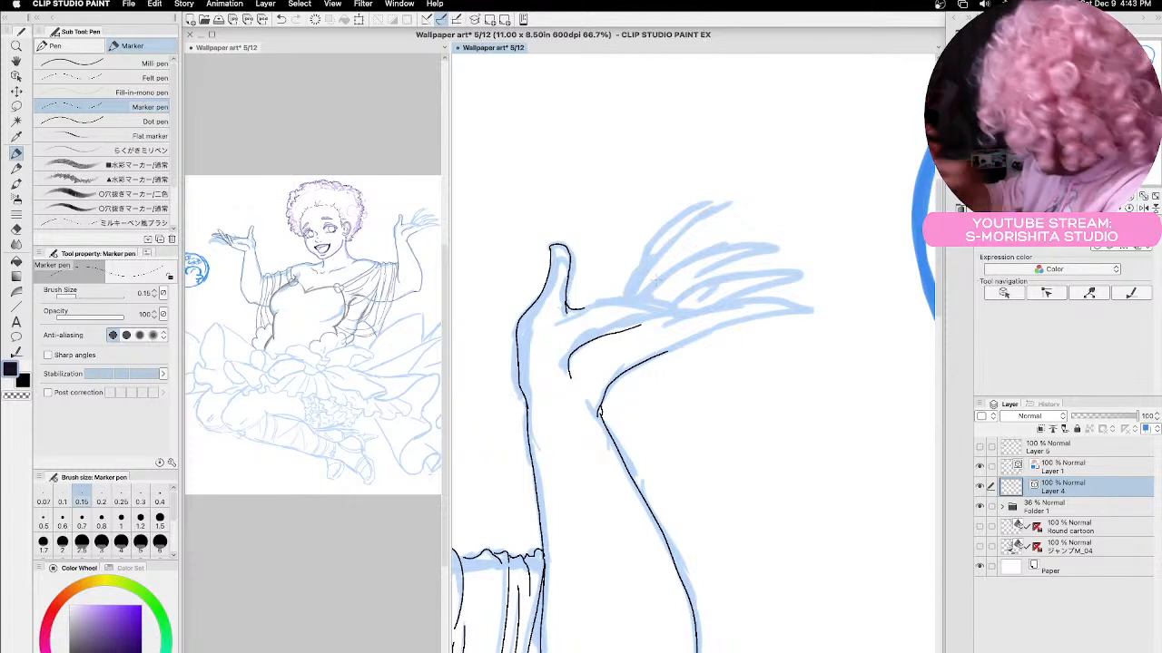
left_click_drag(566, 311, 624, 292)
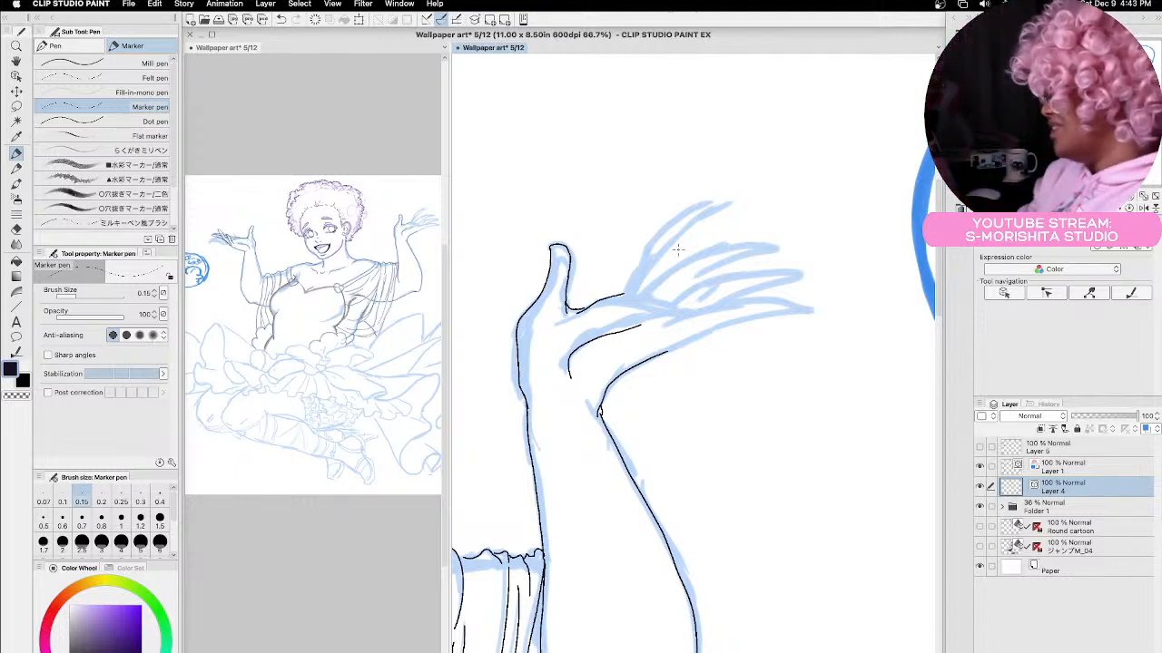
Ink the raised hand's two lowest fingers with their tips, continuing the little finger's underside from the lower palm edge.
mouse_move(679, 316)
left_mouse_down()
mouse_move(783, 309)
mouse_move(651, 357)
mouse_move(669, 350)
left_mouse_up()
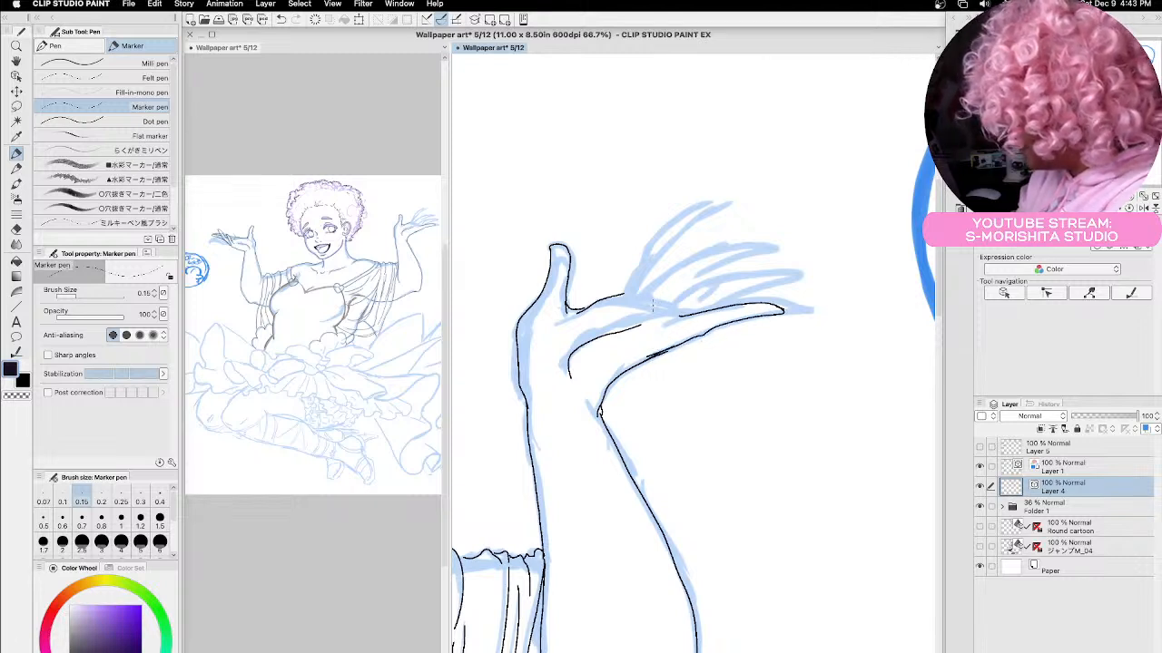
left_click_drag(639, 306, 790, 282)
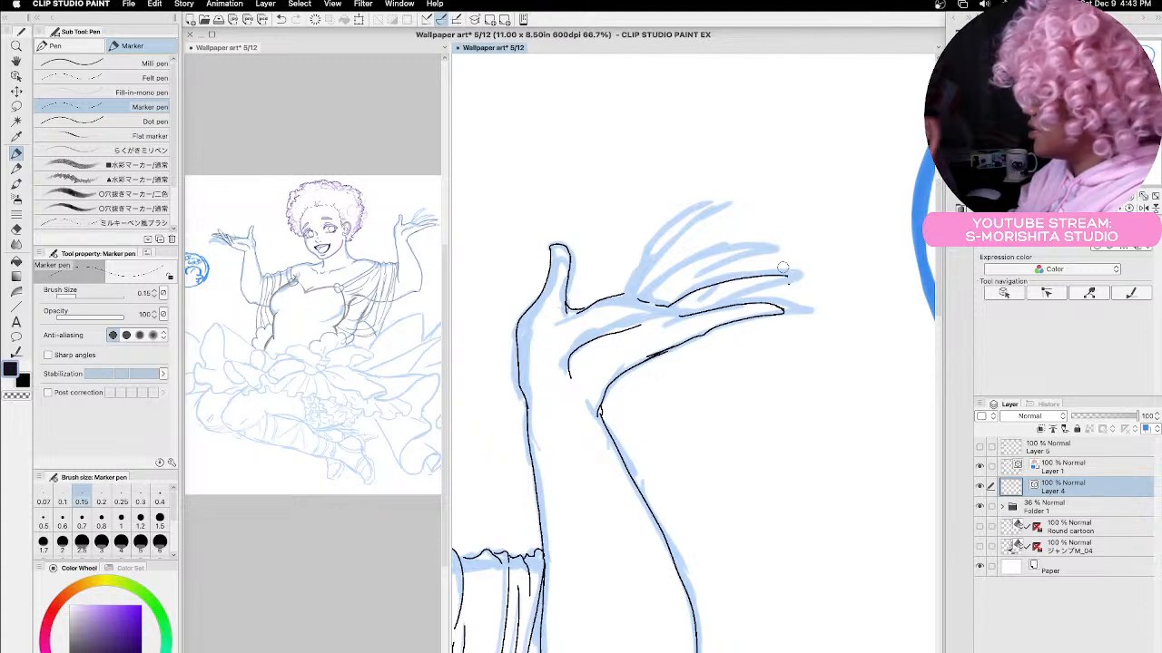
left_click_drag(722, 308, 792, 278)
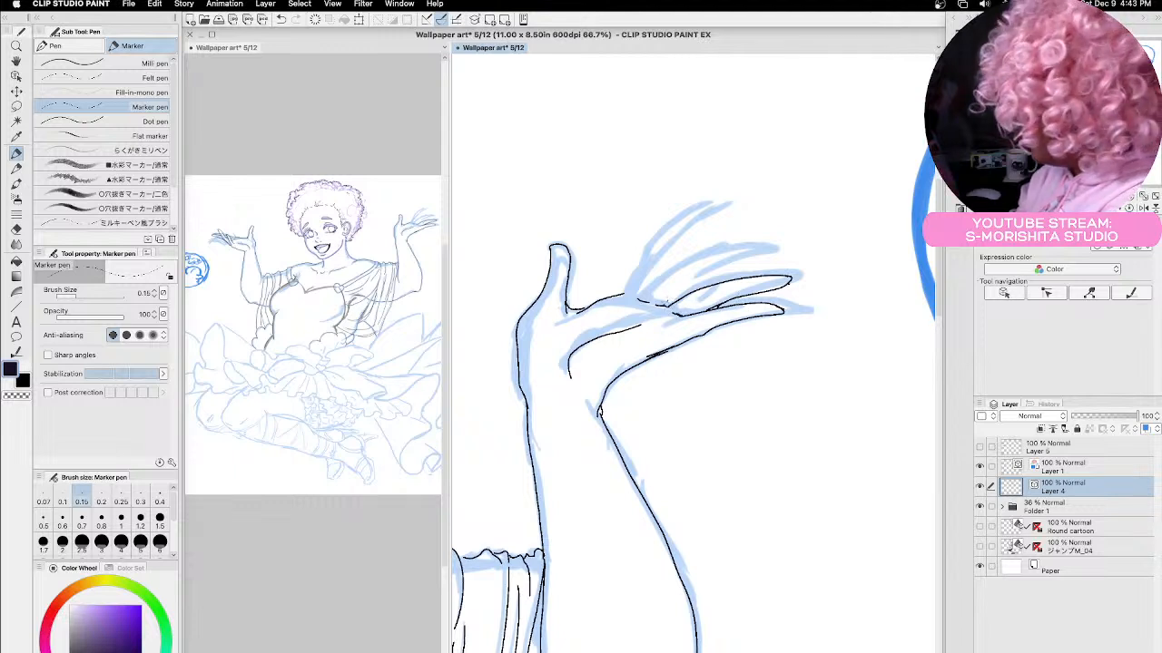
Ink the upper and lower edges of the middle finger, fanned above the two lowest fingers.
left_click_drag(666, 305, 730, 263)
mouse_move(645, 293)
left_mouse_down()
mouse_move(713, 254)
mouse_move(770, 247)
mouse_move(759, 256)
left_mouse_up()
left_click_drag(661, 310, 764, 253)
mouse_move(665, 300)
left_mouse_down()
mouse_move(743, 257)
mouse_move(692, 263)
mouse_move(738, 242)
left_mouse_up()
mouse_move(686, 269)
left_mouse_down()
mouse_move(736, 243)
mouse_move(771, 246)
mouse_move(668, 302)
left_mouse_up()
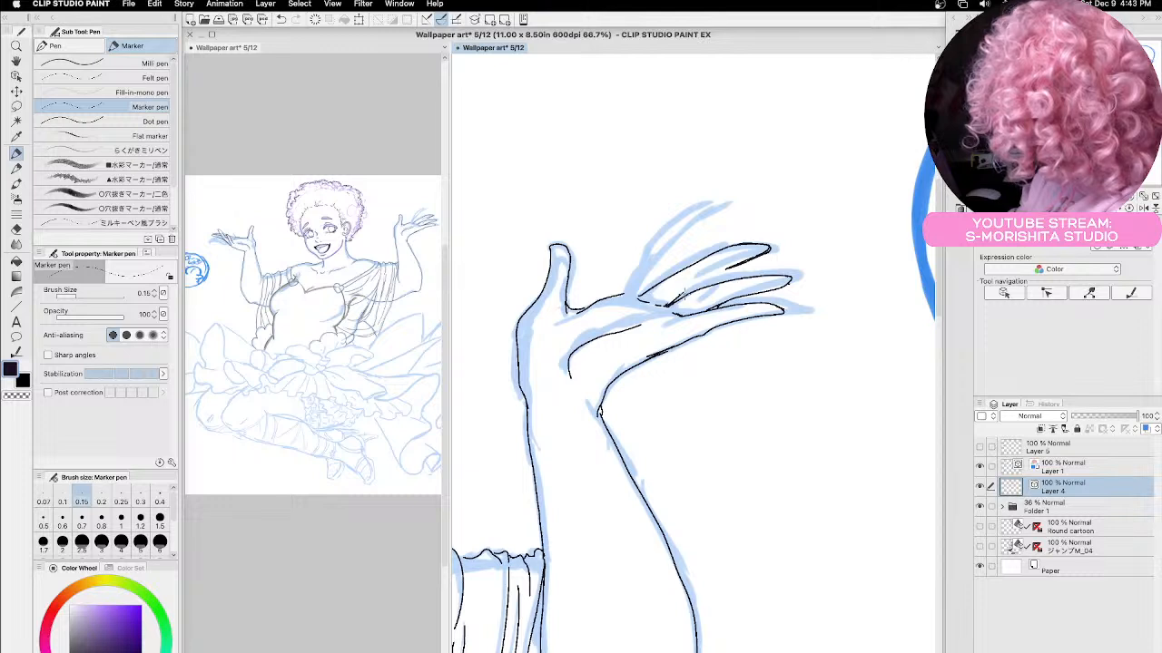
Rework the middle finger's long edges and rounded tip, and reshape the end of the ring finger below it.
left_click_drag(682, 298, 763, 247)
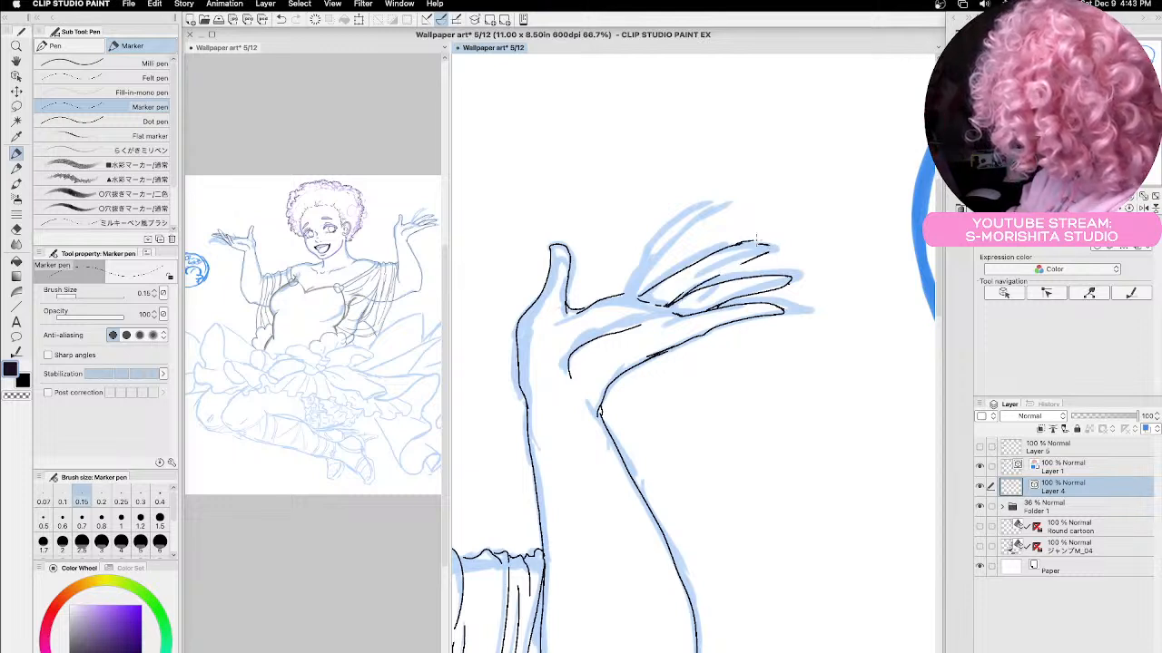
mouse_move(756, 238)
left_mouse_down()
mouse_move(776, 244)
mouse_move(730, 269)
left_mouse_up()
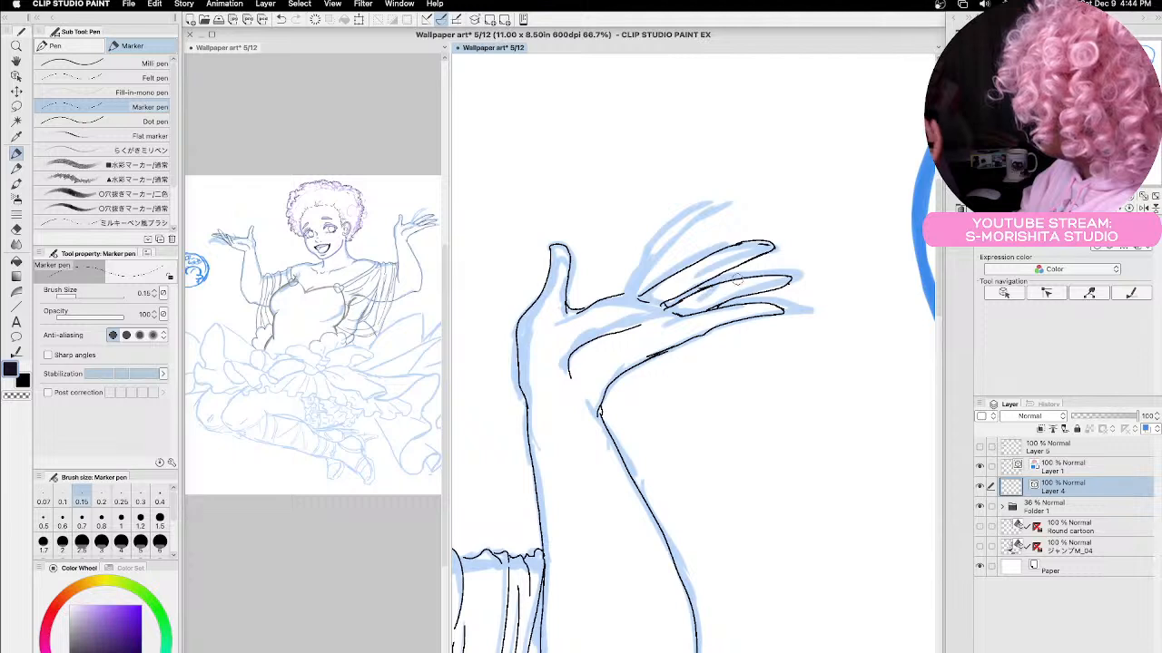
left_click_drag(698, 291, 769, 269)
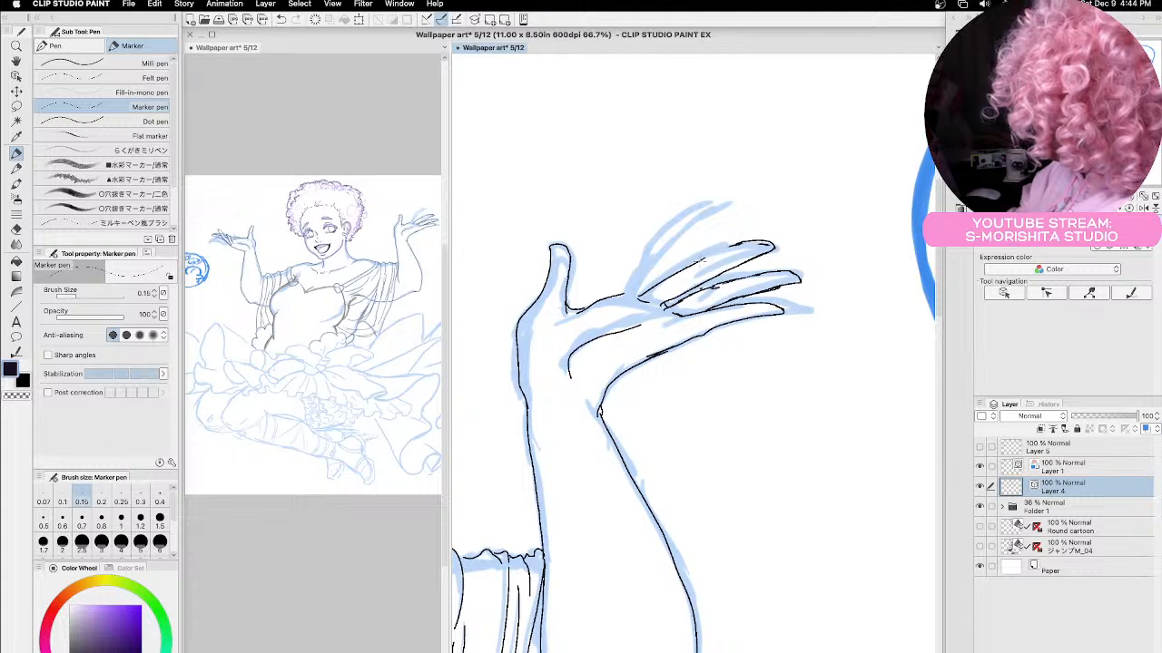
left_click_drag(701, 258, 769, 242)
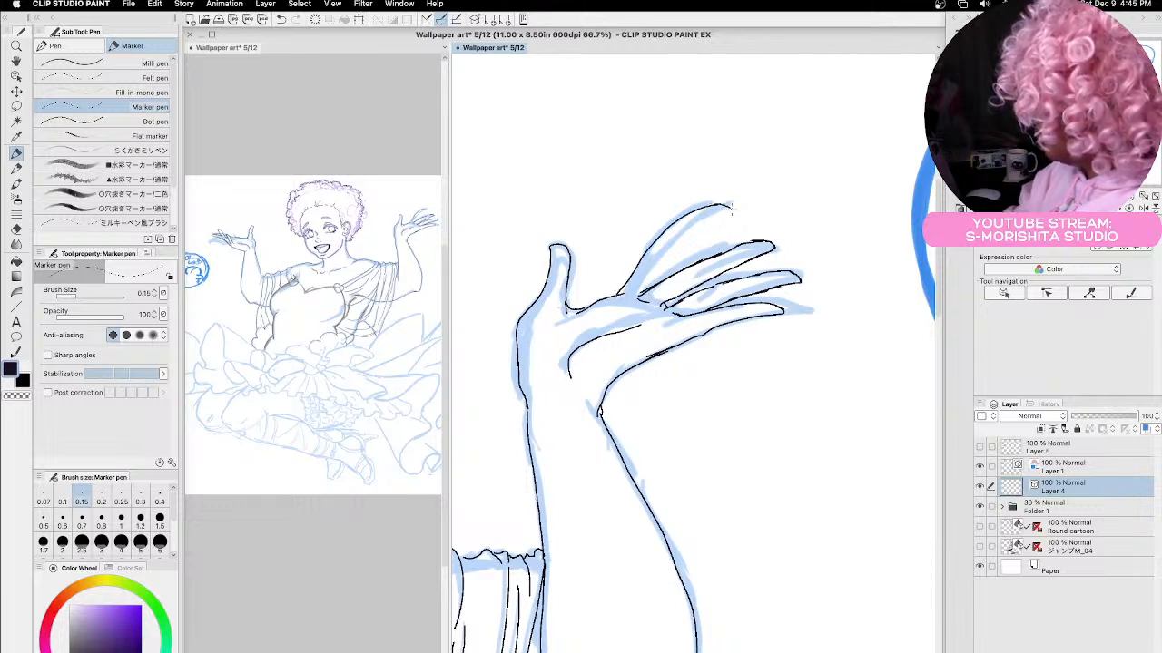
mouse_move(717, 216)
left_mouse_down()
mouse_move(655, 273)
mouse_move(670, 300)
left_mouse_up()
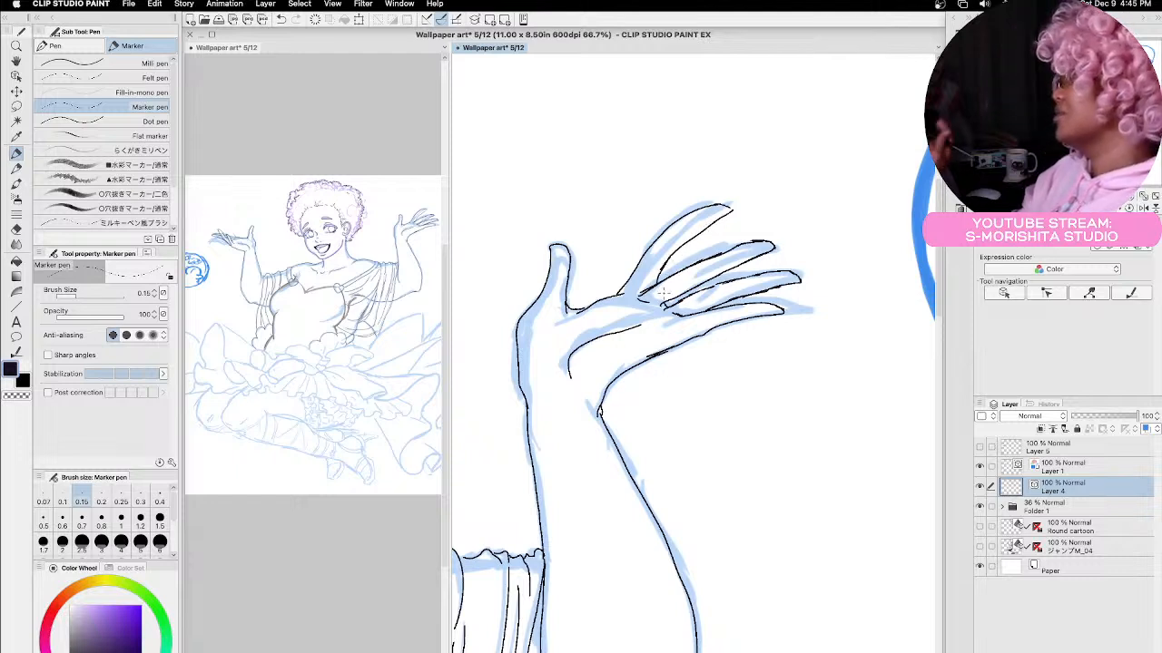
key("super+z")
key("super+z")
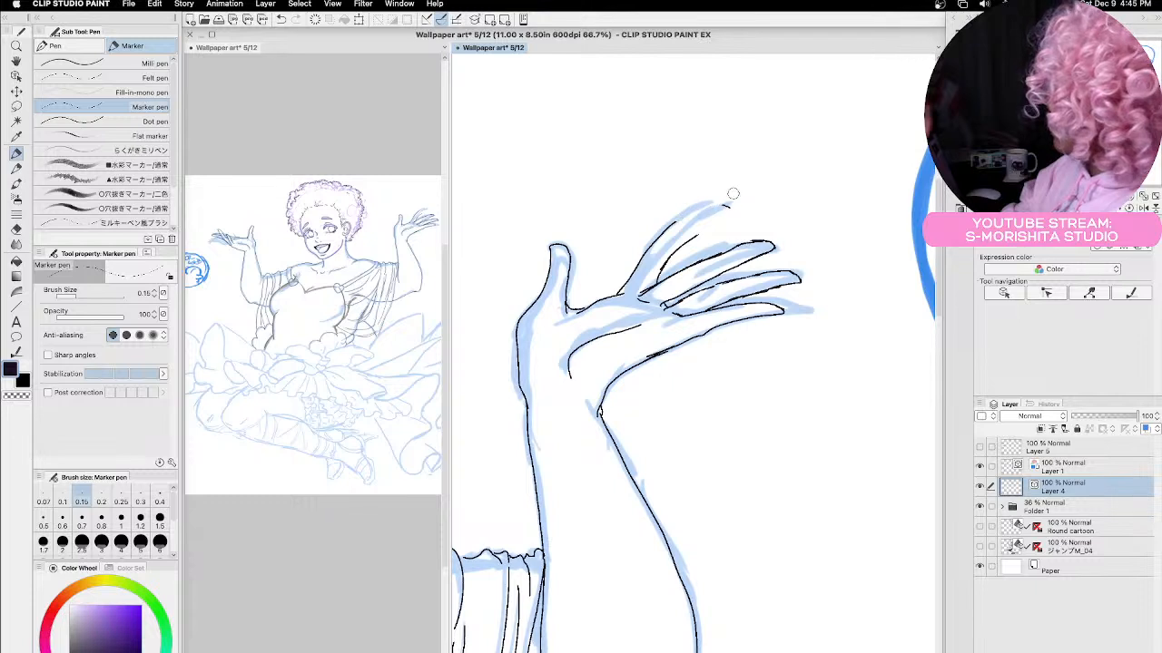
left_click_drag(618, 294, 683, 222)
mouse_move(648, 292)
left_mouse_down()
mouse_move(698, 239)
mouse_move(680, 222)
mouse_move(660, 252)
mouse_move(694, 254)
mouse_move(700, 242)
mouse_move(656, 276)
mouse_move(643, 262)
mouse_move(630, 282)
left_mouse_up()
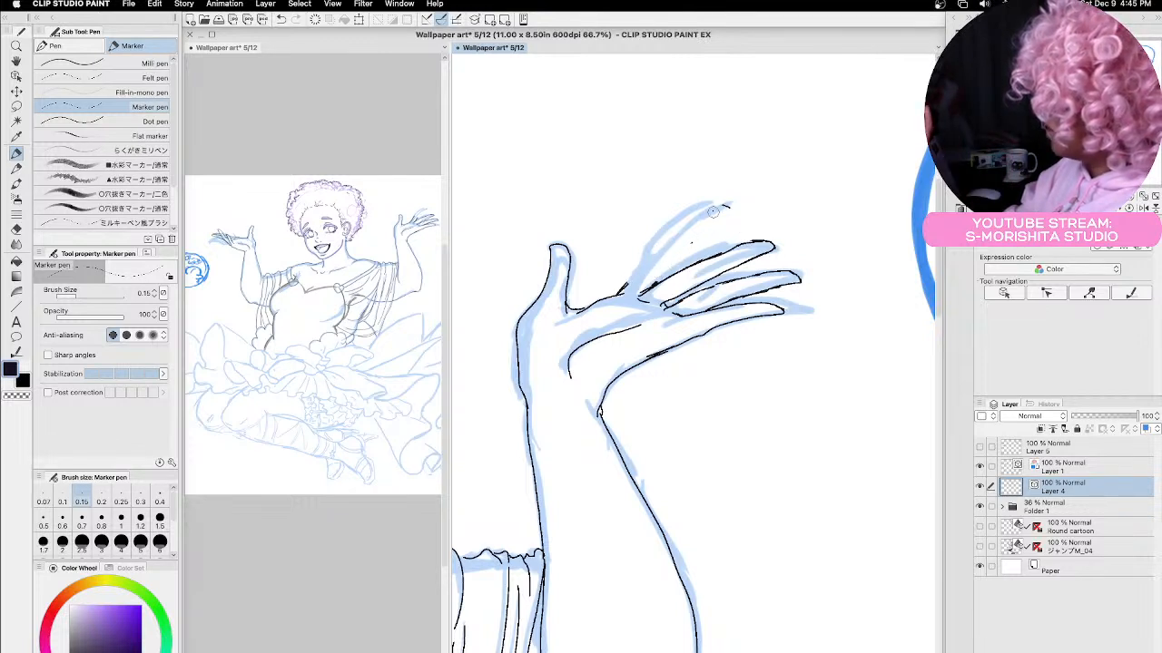
left_click_drag(713, 212, 727, 208)
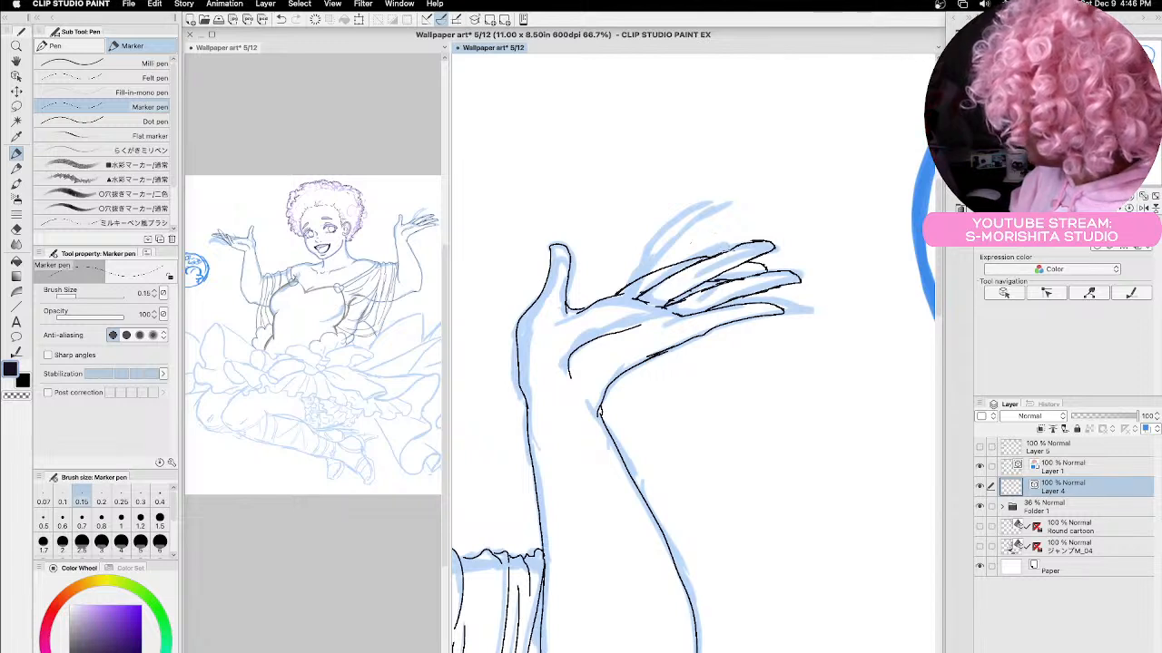
Finish the index finger's outline close above the middle finger, save the illustration, and clean up the middle fingertip and finger base.
left_click_drag(686, 260, 715, 254)
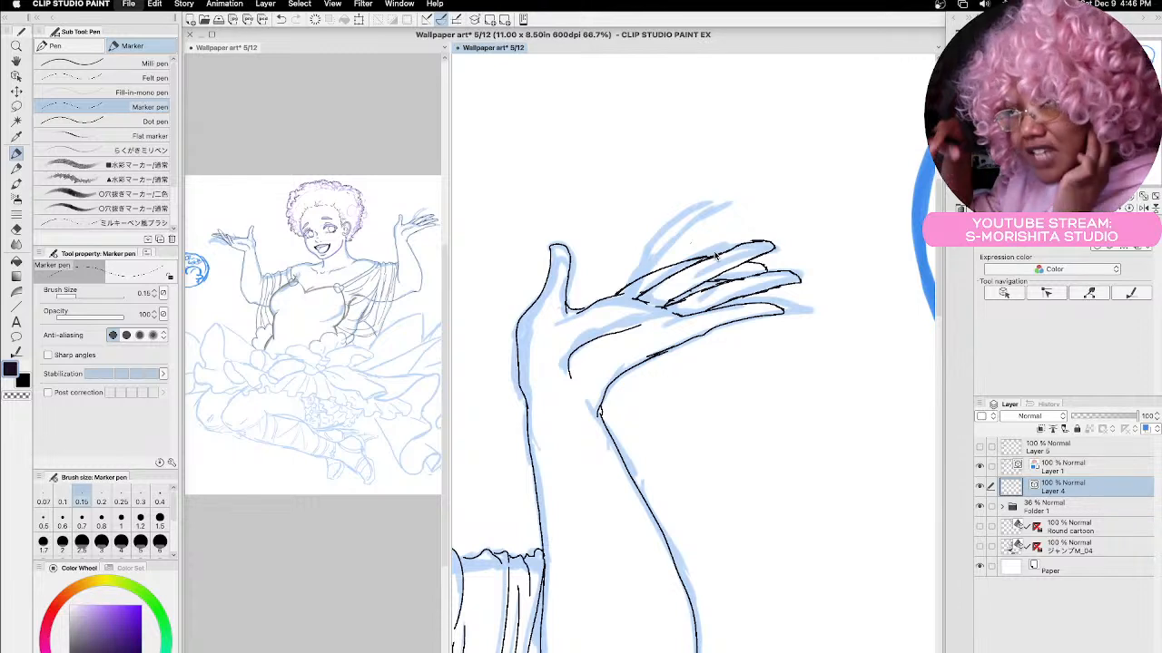
key("super+s")
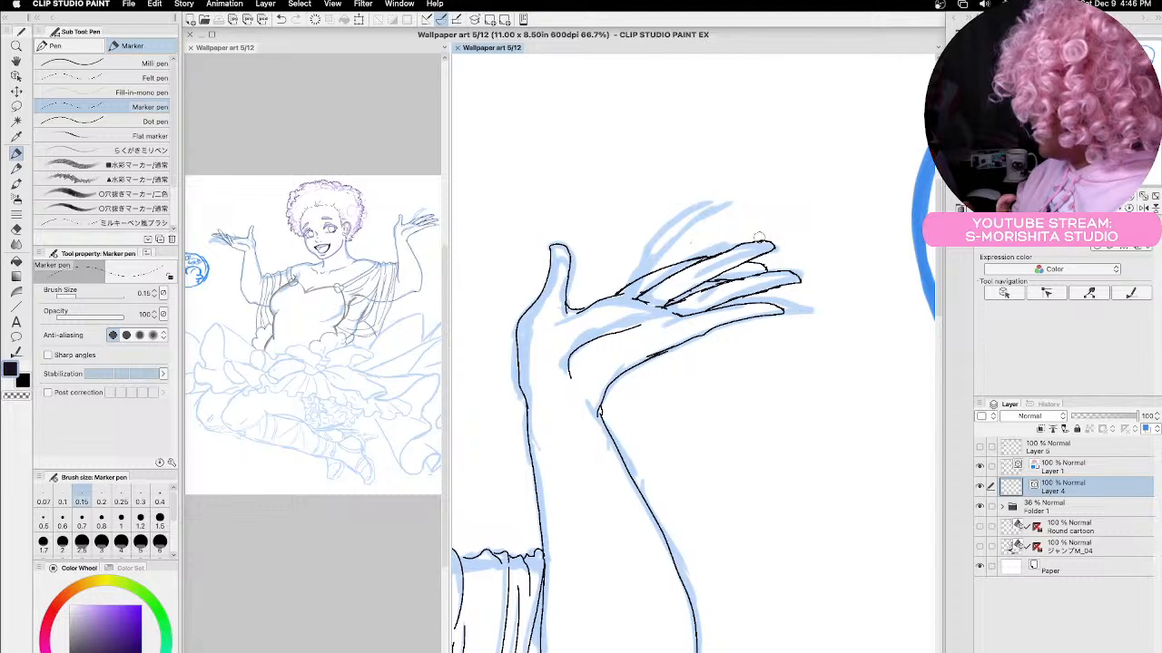
left_click_drag(773, 238, 783, 233)
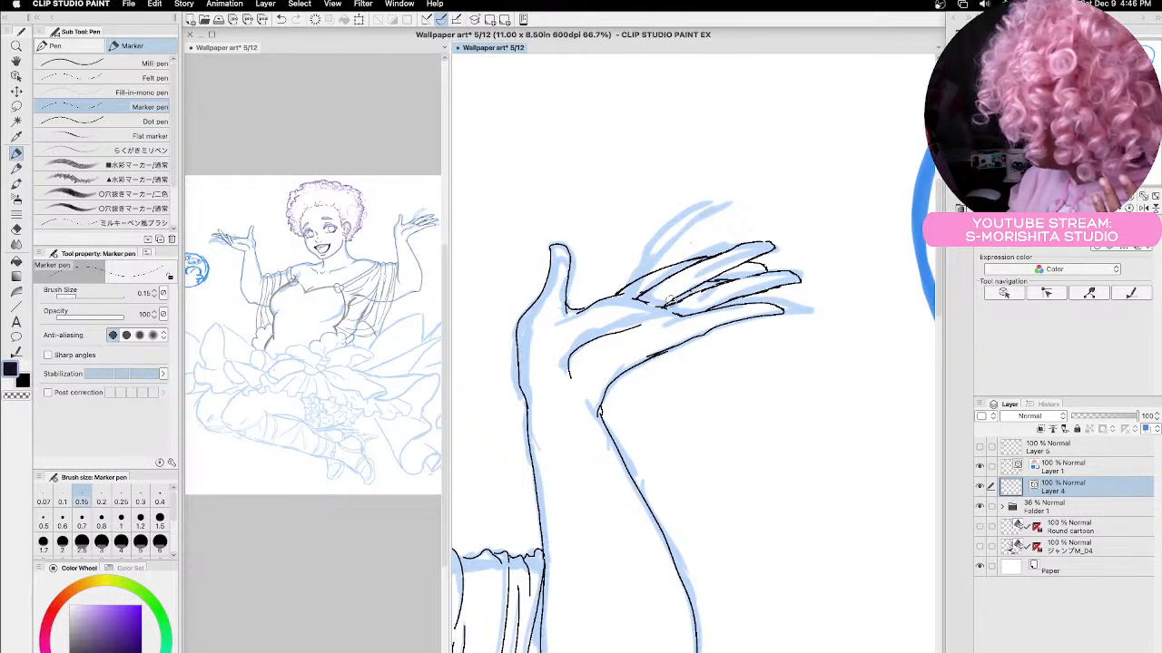
left_click_drag(664, 306, 685, 296)
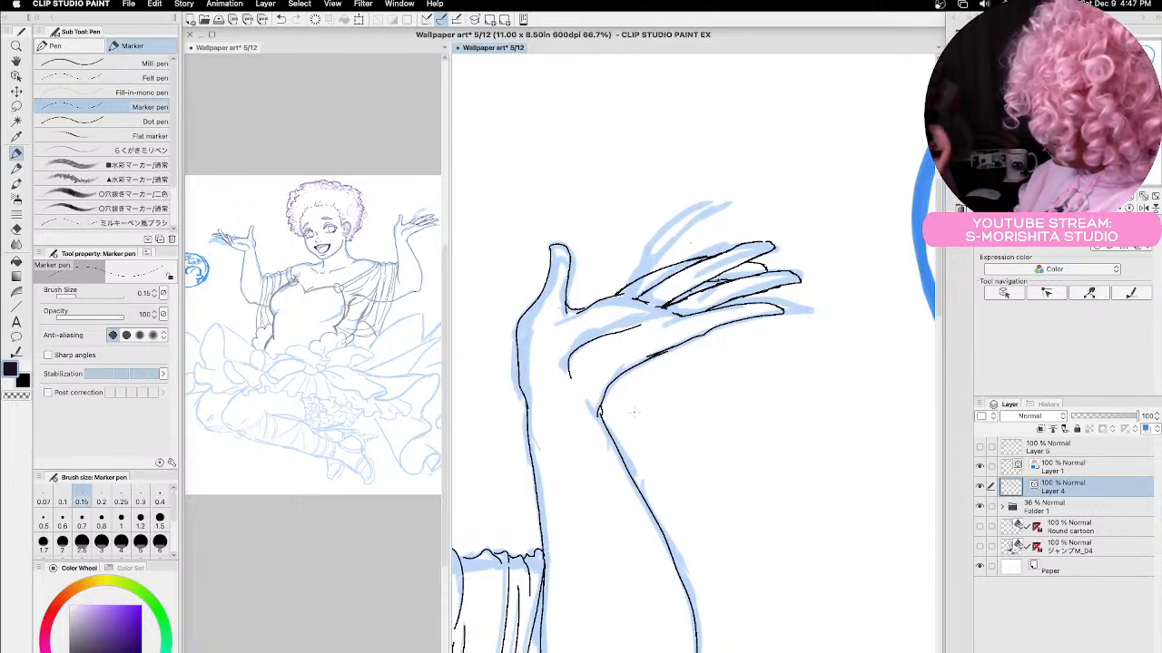
Redraw the lower end of the palm crease, smooth the join in the lower palm edge, and save the illustration.
mouse_move(569, 362)
left_mouse_down()
mouse_move(566, 375)
mouse_move(579, 348)
mouse_move(563, 375)
left_mouse_up()
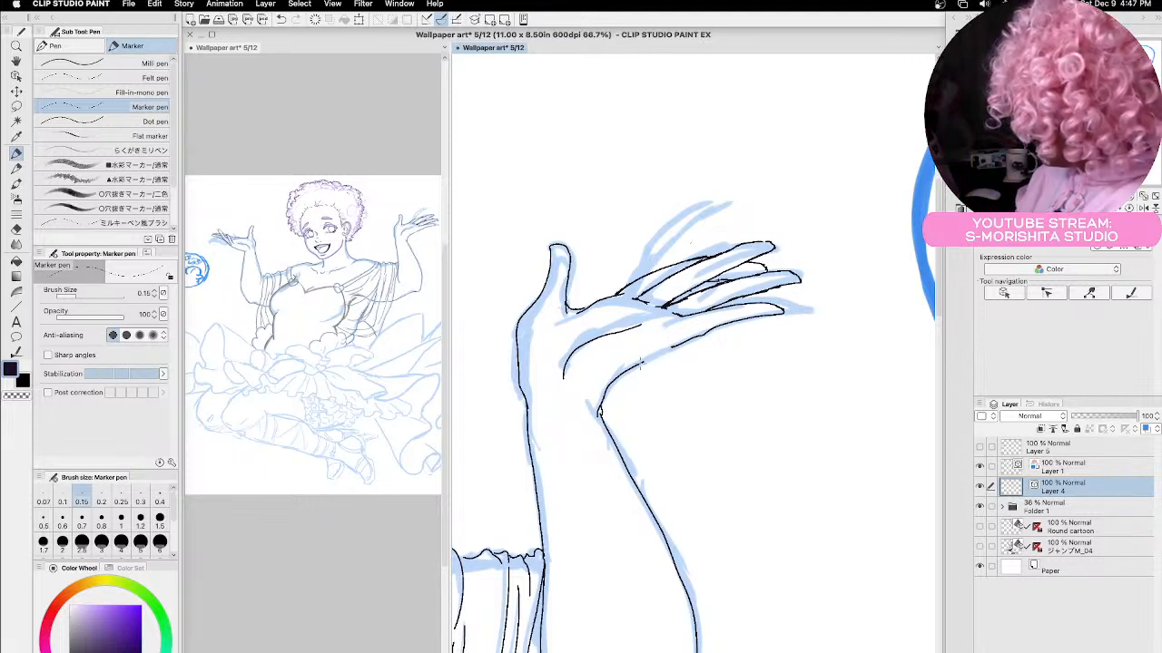
left_click_drag(640, 363, 677, 343)
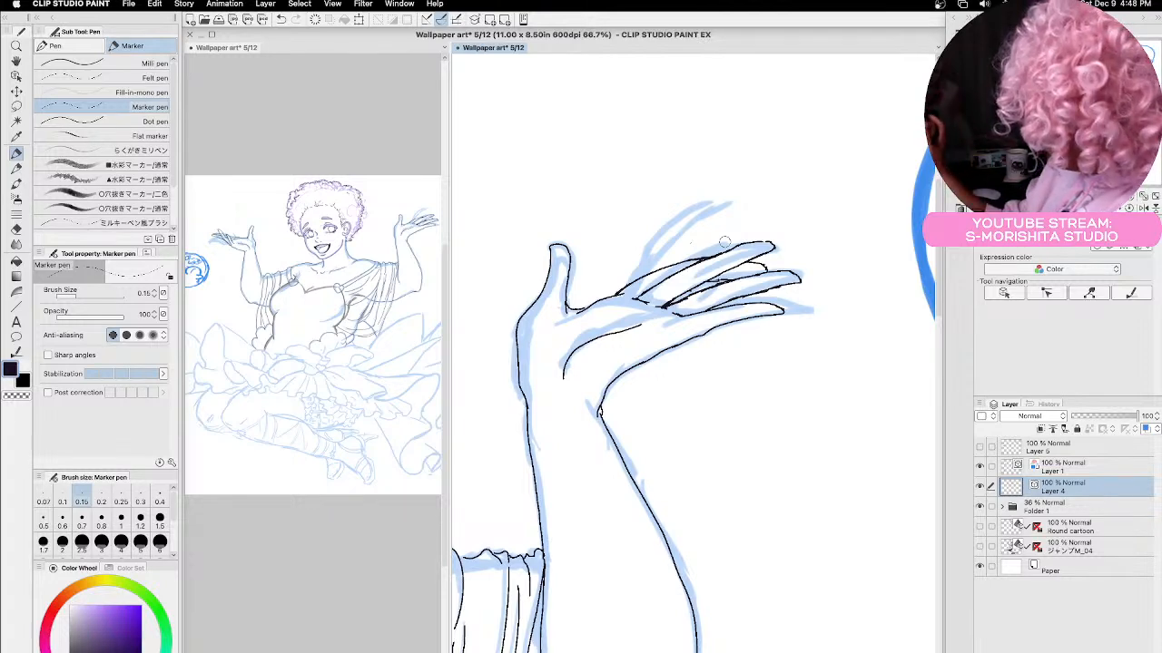
scroll(724, 242, "down", 3)
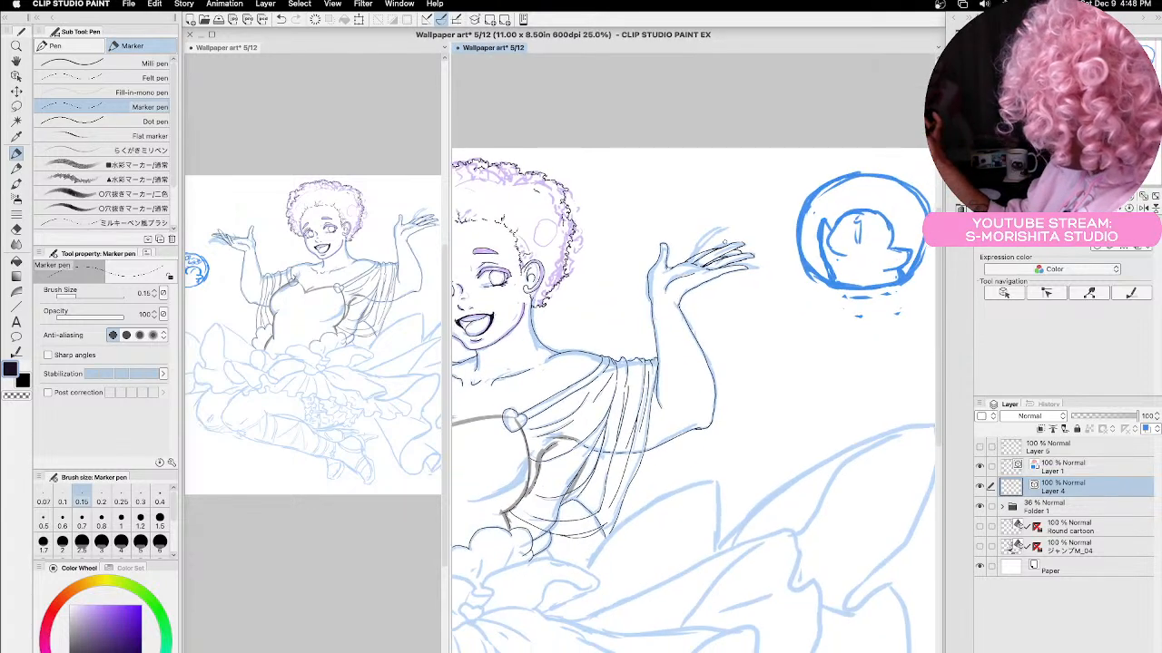
scroll(724, 243, "down", 1)
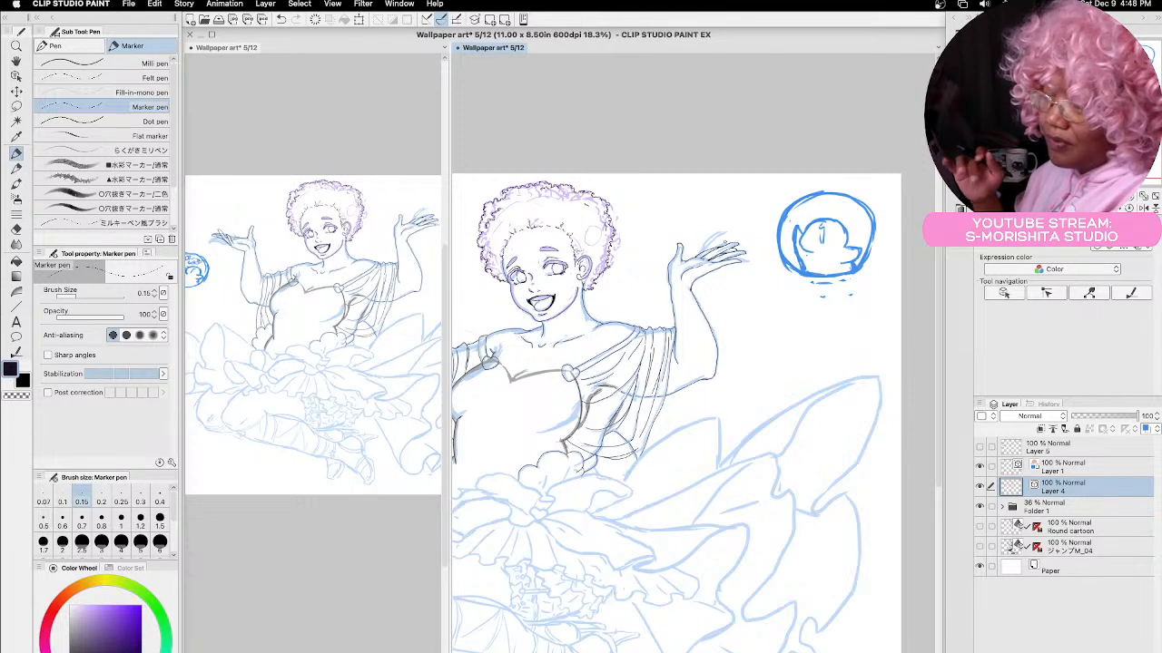
key("super+s")
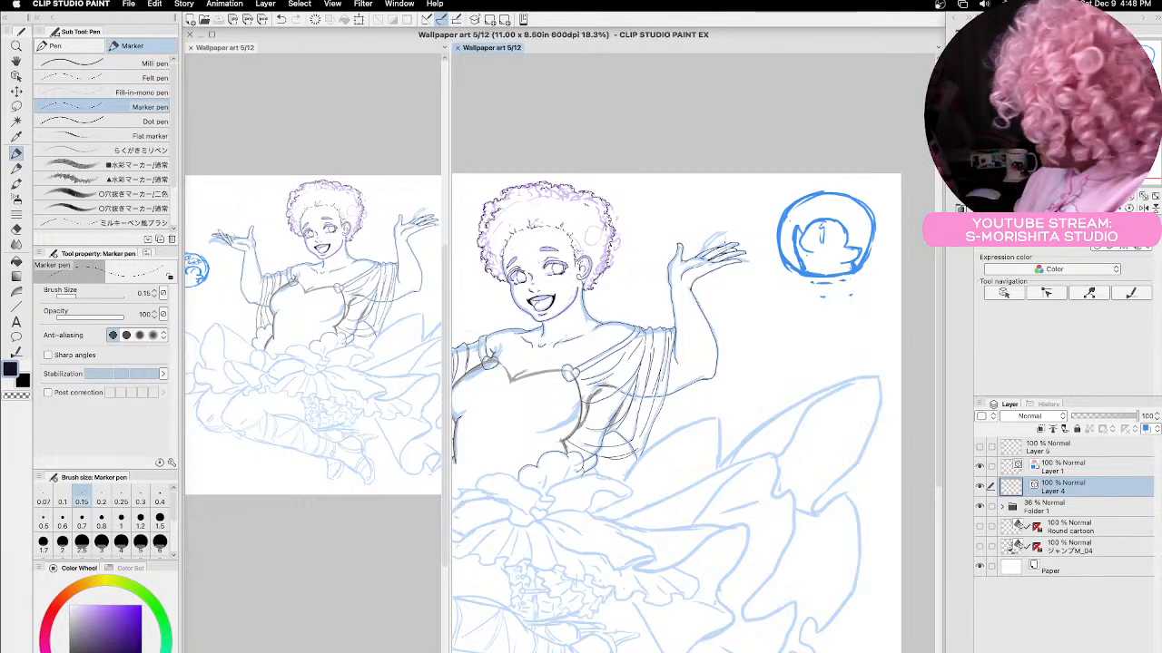
Ink the tall pointed skirt fold beside the scalloped sleeve cuff, including its wavy outer edge and inner fold line.
key("space")
mouse_move(641, 510)
left_mouse_down()
mouse_move(744, 401)
mouse_move(789, 377)
mouse_move(826, 336)
left_mouse_up()
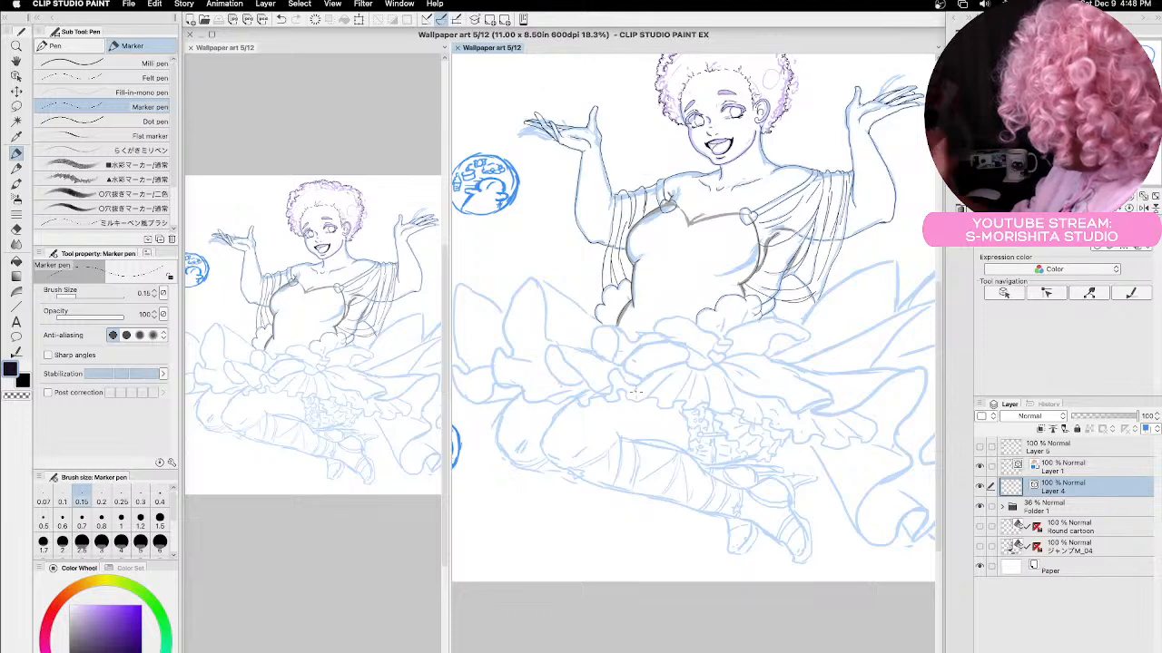
scroll(636, 390, "up", 5)
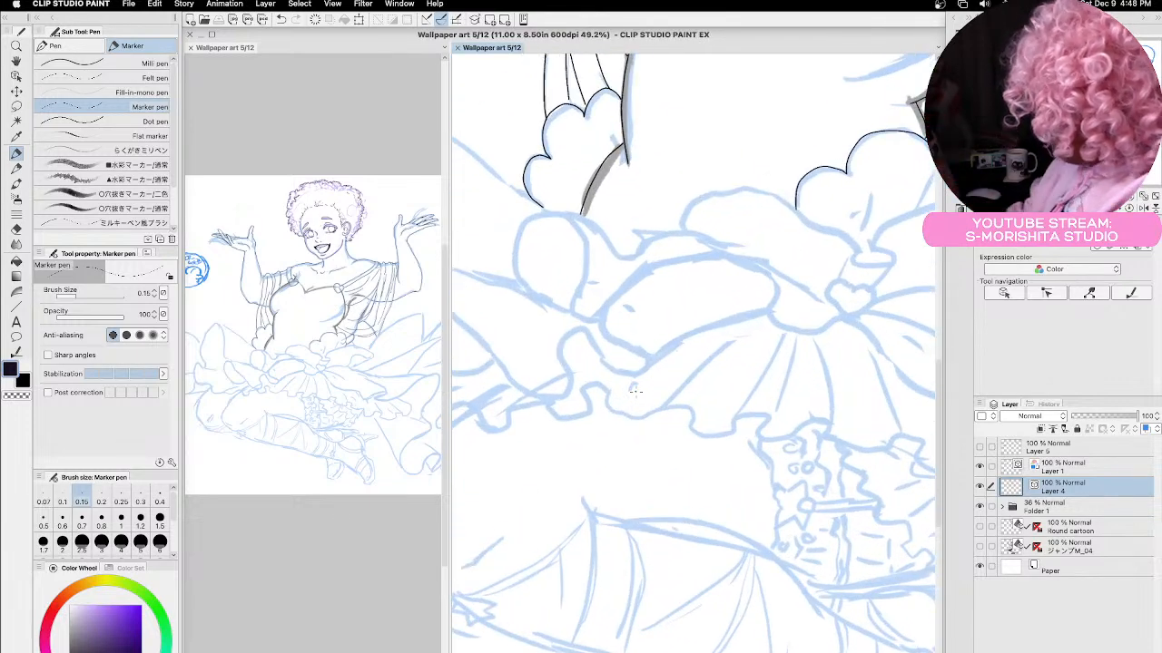
key("space")
mouse_move(551, 326)
left_mouse_down()
mouse_move(808, 423)
mouse_move(806, 414)
left_mouse_up()
mouse_move(649, 388)
left_mouse_down()
mouse_move(759, 429)
mouse_move(738, 395)
left_mouse_up()
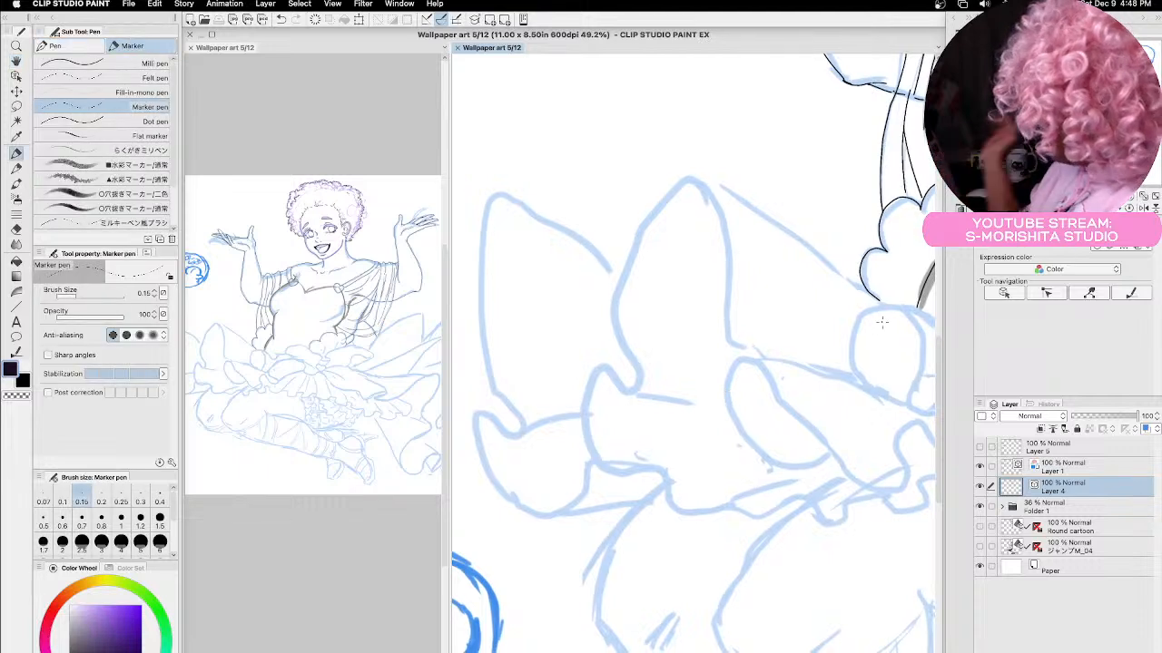
left_click_drag(879, 300, 881, 303)
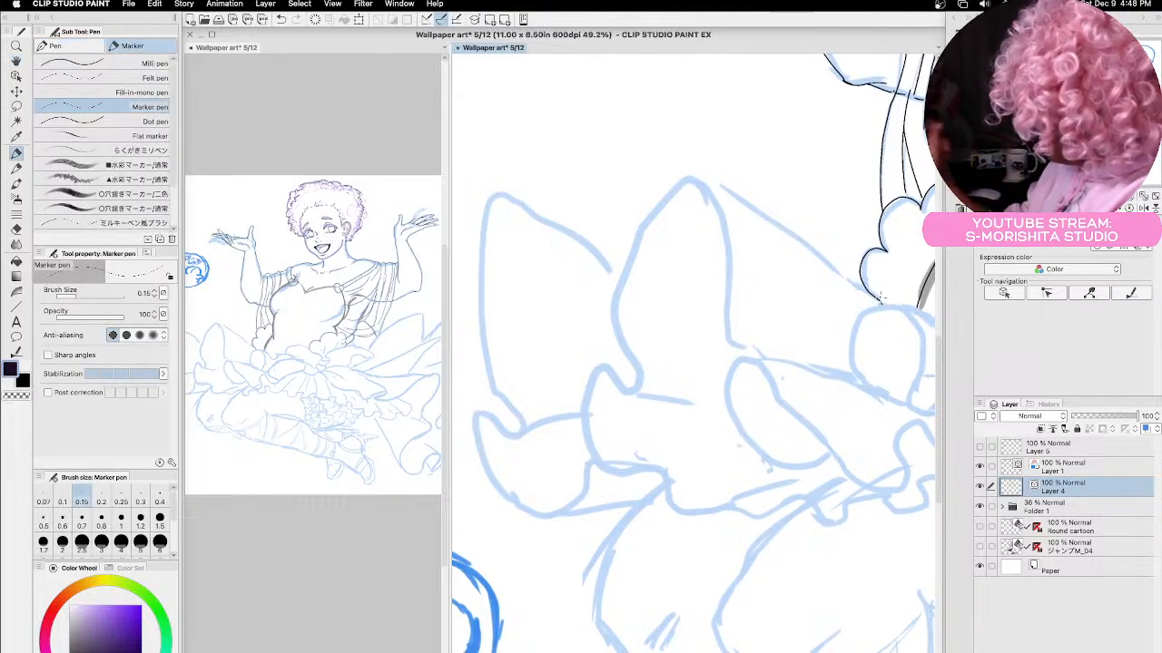
scroll(879, 298, "up", 3)
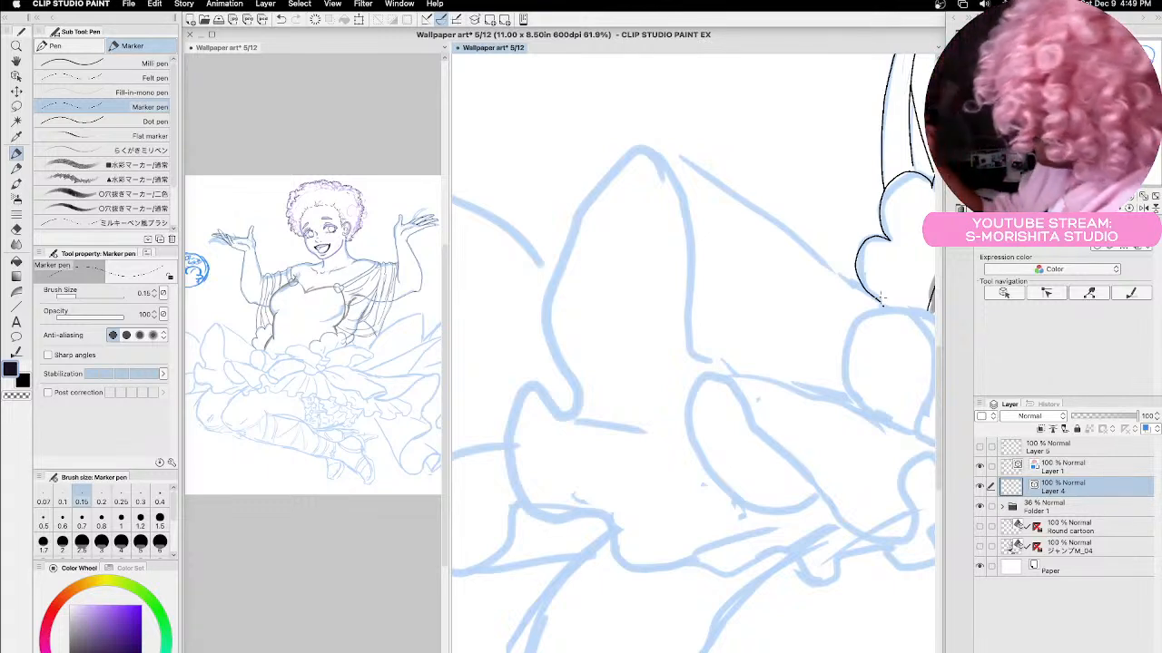
mouse_move(882, 305)
left_mouse_down()
mouse_move(758, 196)
mouse_move(636, 146)
mouse_move(596, 184)
mouse_move(542, 306)
mouse_move(573, 383)
mouse_move(571, 415)
mouse_move(530, 388)
mouse_move(509, 416)
mouse_move(517, 497)
mouse_move(585, 511)
left_mouse_up()
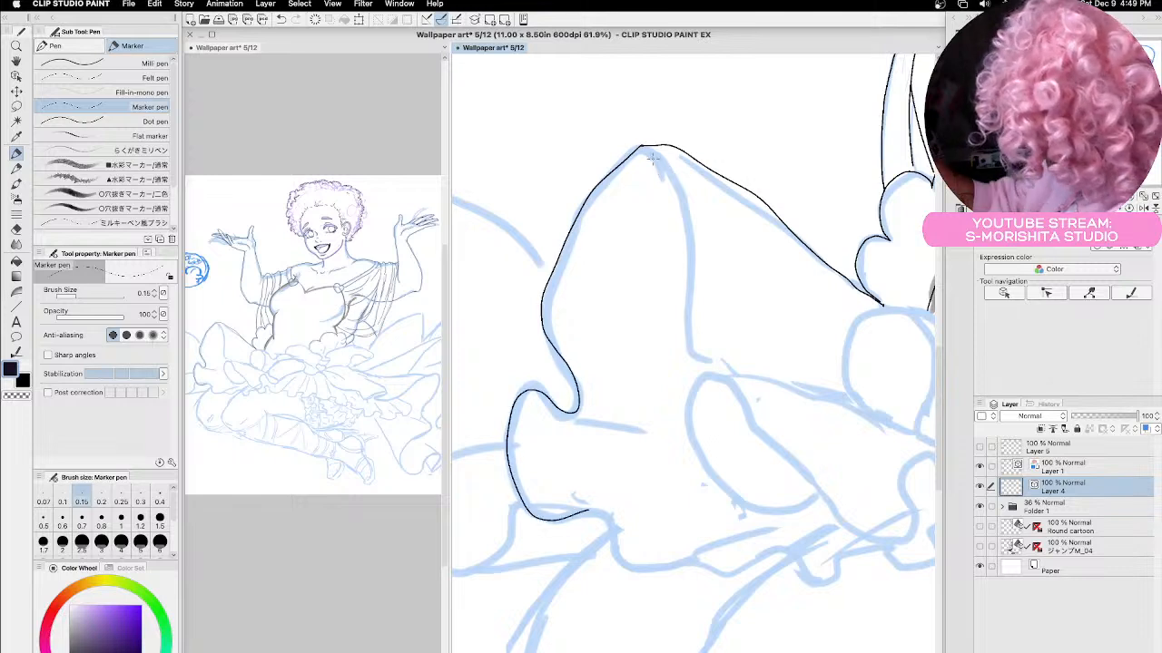
mouse_move(639, 145)
left_mouse_down()
mouse_move(660, 153)
mouse_move(692, 235)
mouse_move(701, 363)
mouse_move(717, 372)
left_mouse_up()
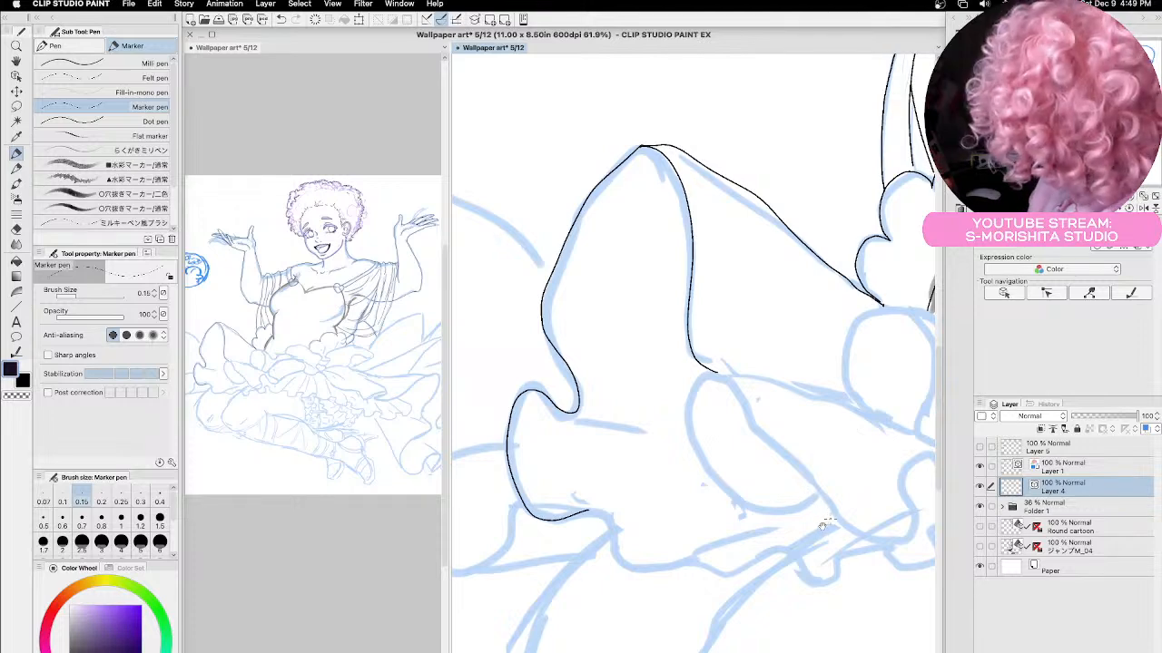
Ink the rounded loop under the sleeve cuff, the oval fold beside it, and the wavy ruffle edge running toward the waist.
key("space")
mouse_move(820, 515)
left_mouse_down()
mouse_move(679, 415)
mouse_move(688, 404)
mouse_move(701, 428)
left_mouse_up()
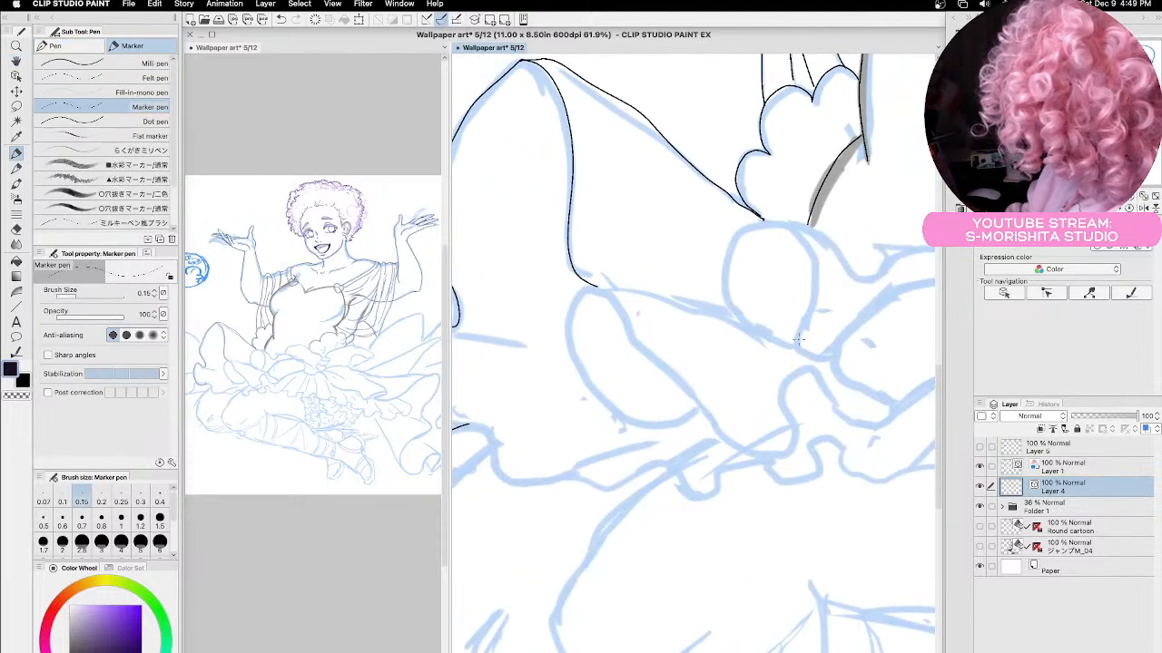
mouse_move(797, 341)
left_mouse_down()
mouse_move(815, 274)
mouse_move(796, 230)
mouse_move(771, 219)
mouse_move(741, 232)
mouse_move(730, 264)
mouse_move(733, 306)
mouse_move(752, 328)
left_mouse_up()
mouse_move(597, 284)
left_mouse_down()
mouse_move(568, 304)
mouse_move(568, 353)
mouse_move(587, 393)
mouse_move(650, 425)
mouse_move(701, 404)
left_mouse_up()
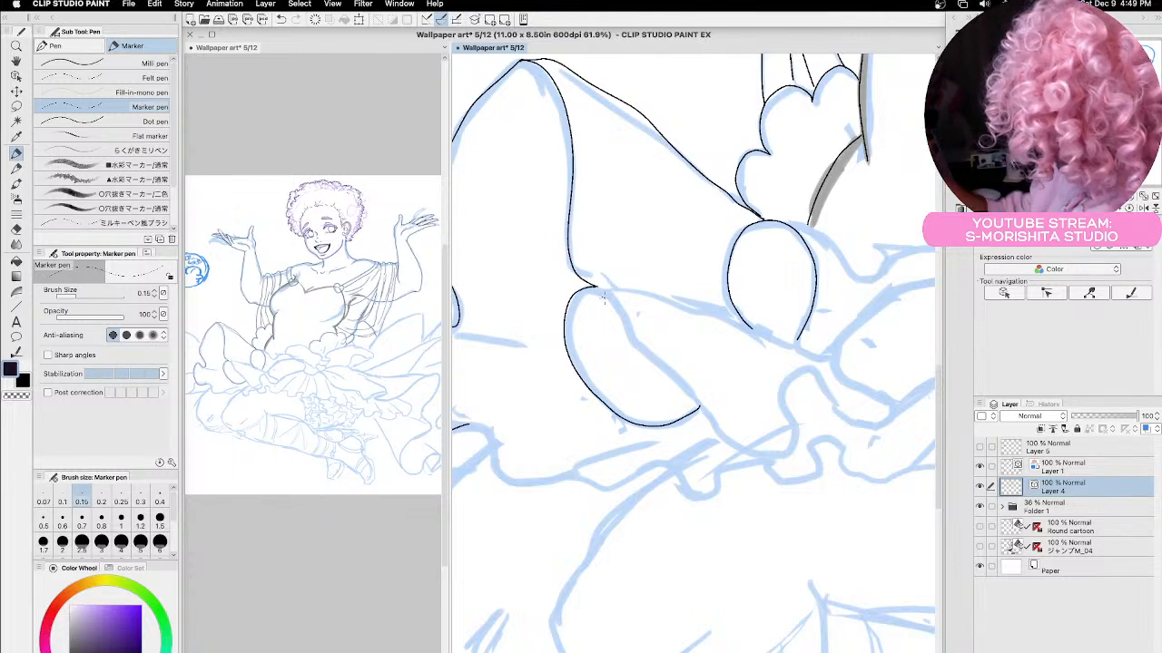
mouse_move(595, 285)
left_mouse_down()
mouse_move(717, 430)
mouse_move(753, 456)
mouse_move(782, 460)
mouse_move(763, 455)
mouse_move(795, 439)
mouse_move(795, 377)
mouse_move(824, 380)
mouse_move(836, 411)
mouse_move(886, 422)
left_mouse_up()
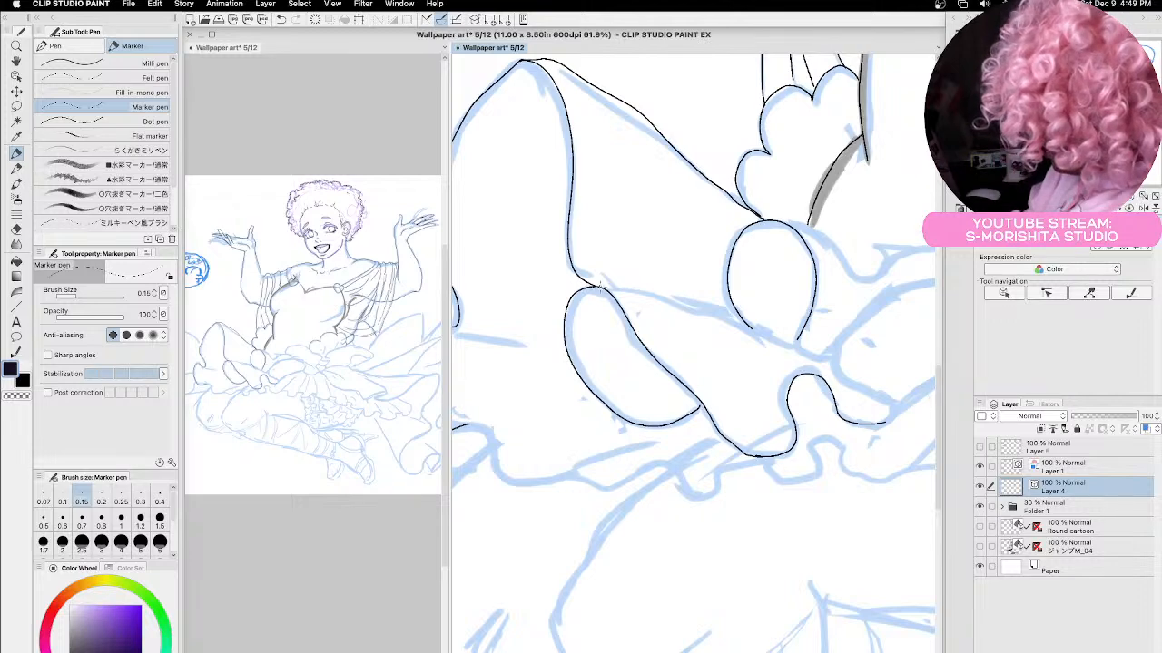
Ink the fold lines beneath the tall pointed fold and round loop, then the outermost pointed fold with its curled ruffle tip.
left_click_drag(594, 287, 824, 360)
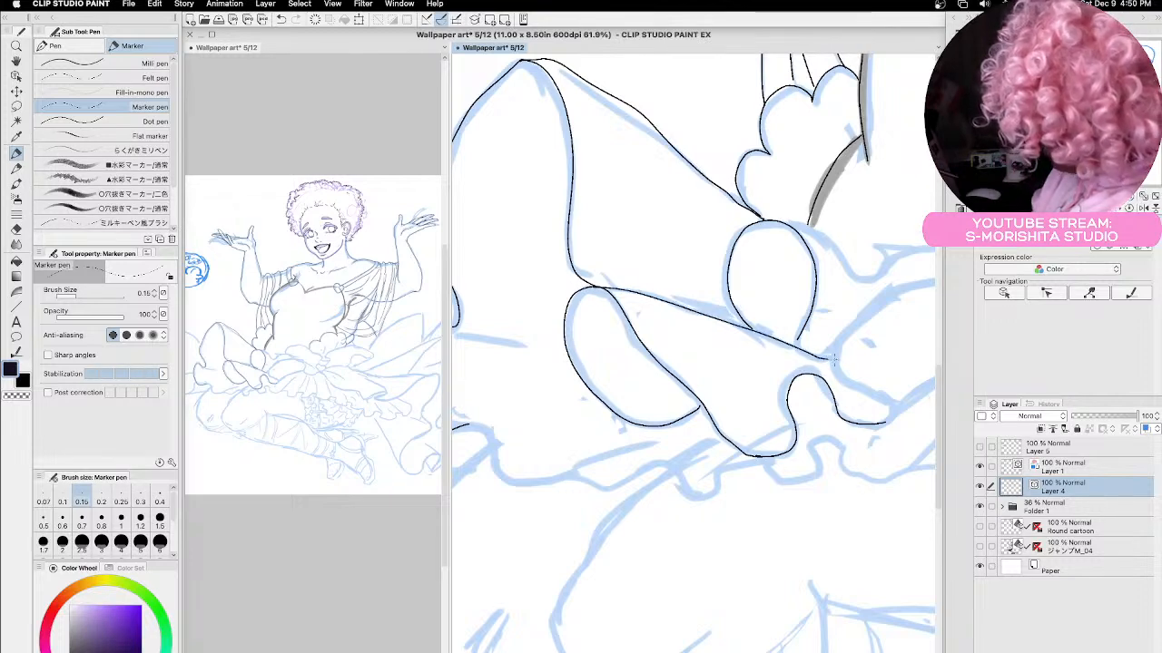
left_click_drag(538, 500, 797, 522)
left_click_drag(701, 355, 804, 389)
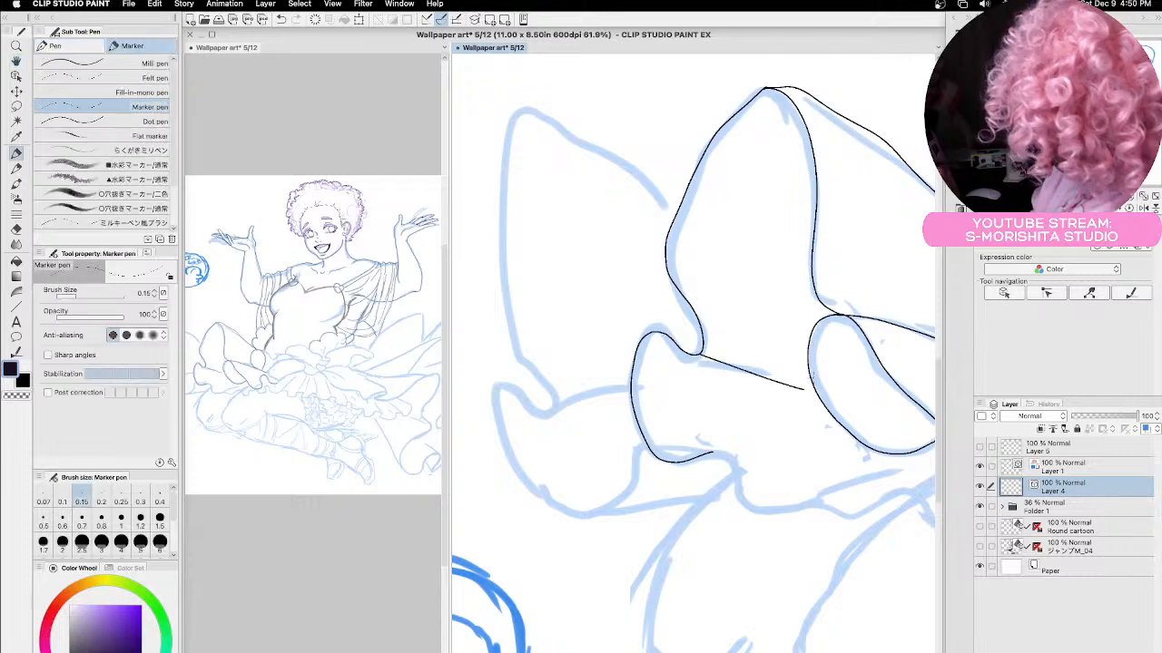
mouse_move(670, 207)
left_mouse_down()
mouse_move(543, 107)
mouse_move(502, 118)
mouse_move(518, 355)
mouse_move(547, 388)
mouse_move(549, 414)
left_mouse_up()
mouse_move(497, 395)
left_mouse_down()
mouse_move(509, 464)
mouse_move(557, 519)
mouse_move(612, 516)
mouse_move(648, 449)
left_mouse_up()
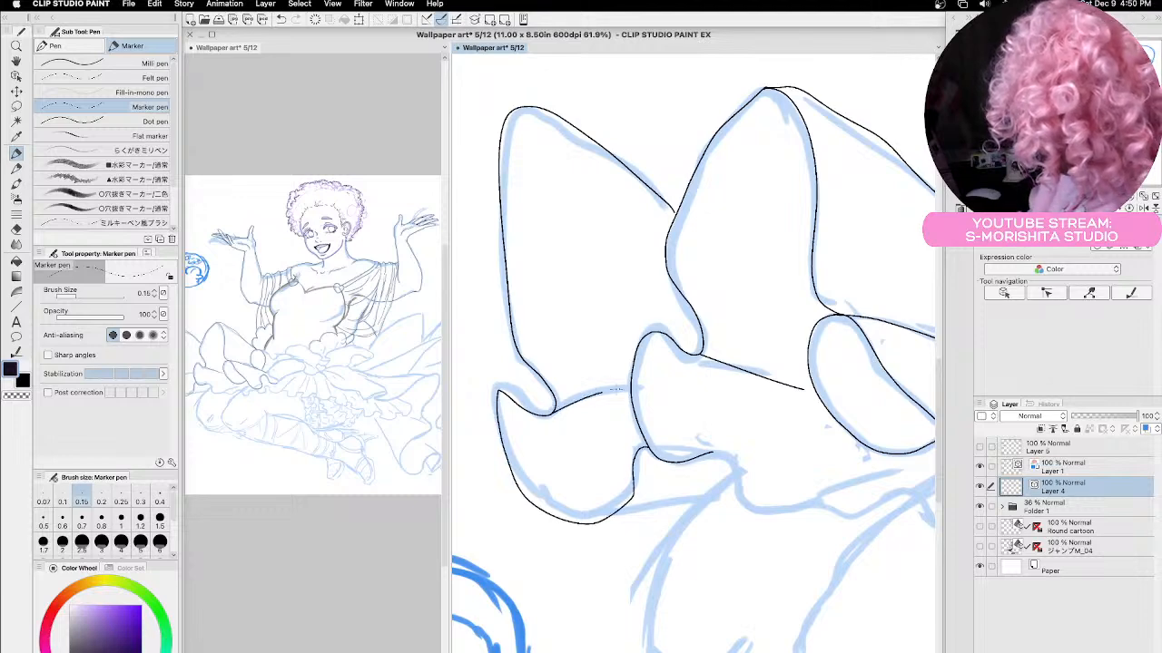
Ink the wavy lower ruffle edge above the knees, including the inner fold line that runs up from it.
key("space")
mouse_move(772, 560)
left_mouse_down()
mouse_move(623, 432)
mouse_move(646, 432)
left_mouse_up()
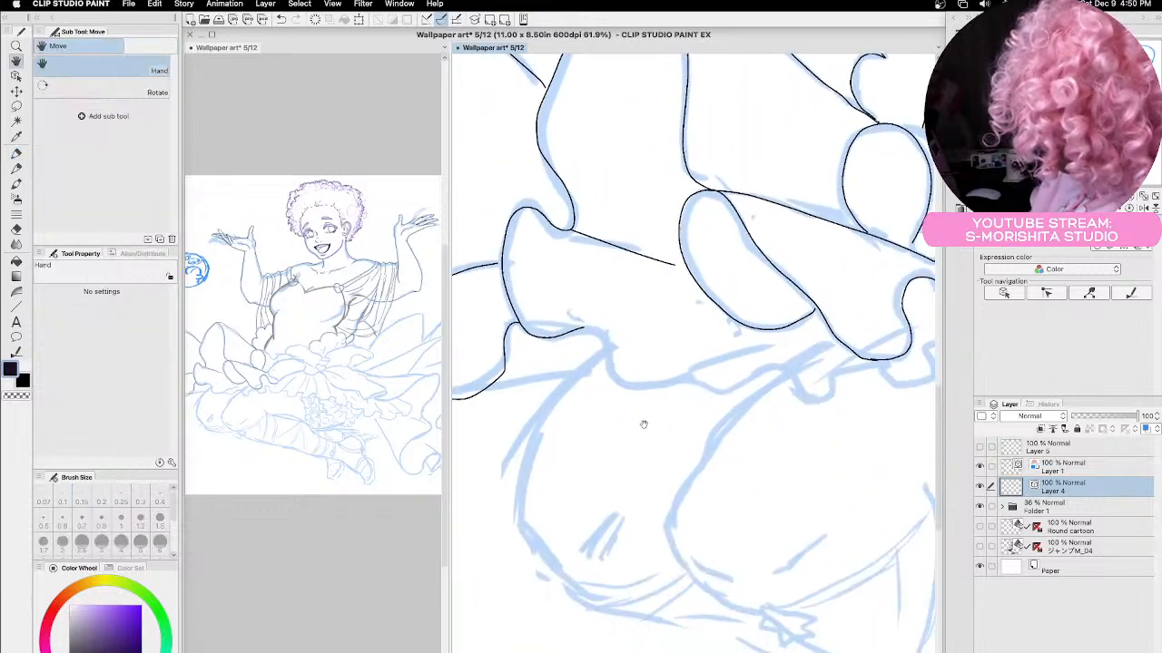
mouse_move(572, 325)
left_mouse_down()
mouse_move(601, 331)
mouse_move(623, 378)
mouse_move(646, 386)
mouse_move(717, 392)
mouse_move(762, 371)
mouse_move(816, 406)
mouse_move(860, 364)
mouse_move(891, 363)
left_mouse_up()
left_click_drag(682, 374, 796, 343)
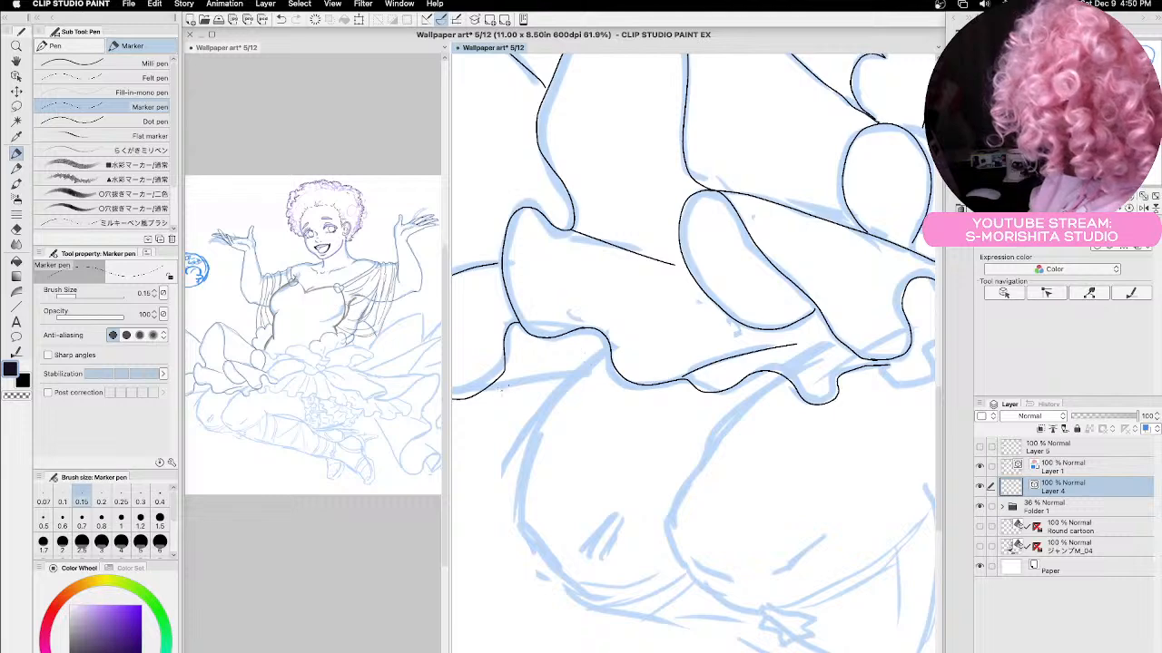
Ink the short hem edge beside the knee, erase the trial knee outline beneath the ruffle, and save the illustration.
mouse_move(480, 396)
left_mouse_down()
mouse_move(573, 373)
mouse_move(533, 426)
mouse_move(519, 481)
mouse_move(530, 553)
mouse_move(560, 597)
mouse_move(631, 609)
left_mouse_up()
key("space")
mouse_move(768, 626)
left_mouse_down()
mouse_move(715, 572)
mouse_move(754, 563)
left_mouse_up()
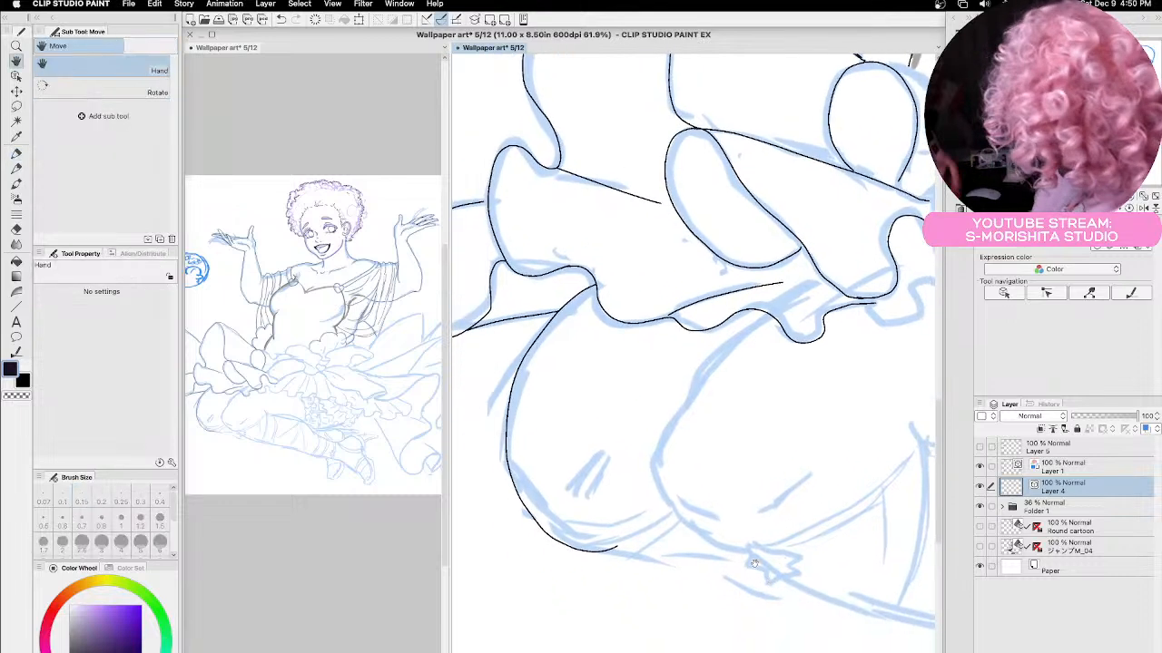
mouse_move(539, 339)
left_mouse_down()
mouse_move(518, 368)
mouse_move(507, 490)
mouse_move(542, 529)
mouse_move(513, 386)
mouse_move(520, 486)
mouse_move(543, 513)
mouse_move(519, 492)
mouse_move(595, 554)
mouse_move(570, 554)
mouse_move(634, 508)
left_mouse_up()
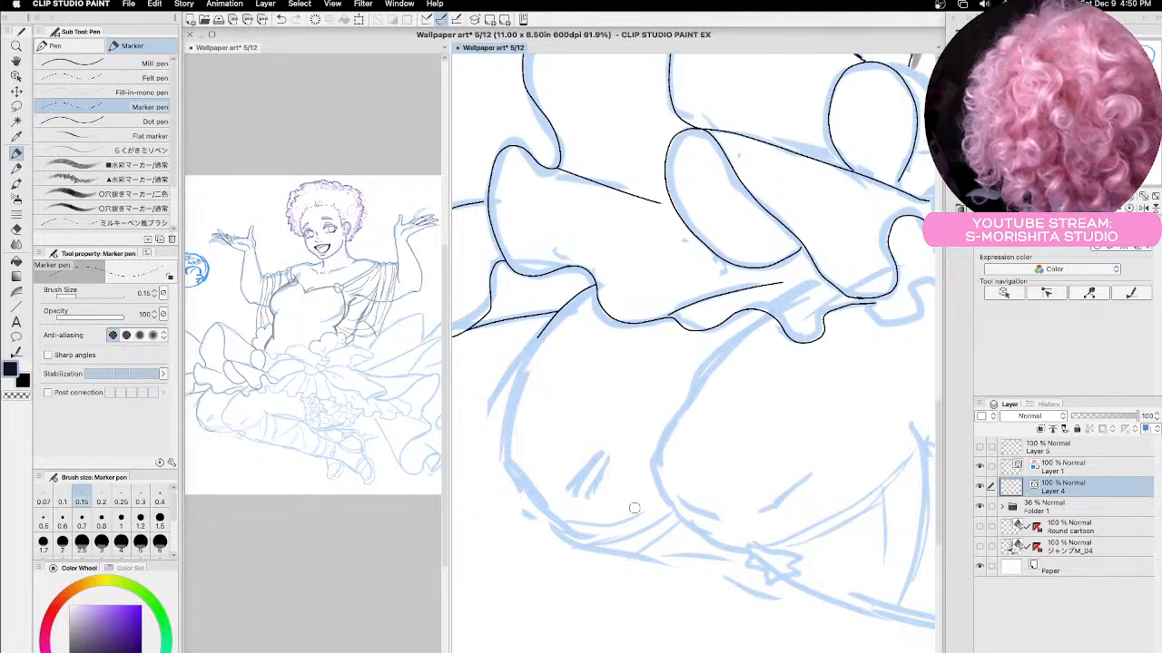
left_click_drag(539, 339, 591, 287)
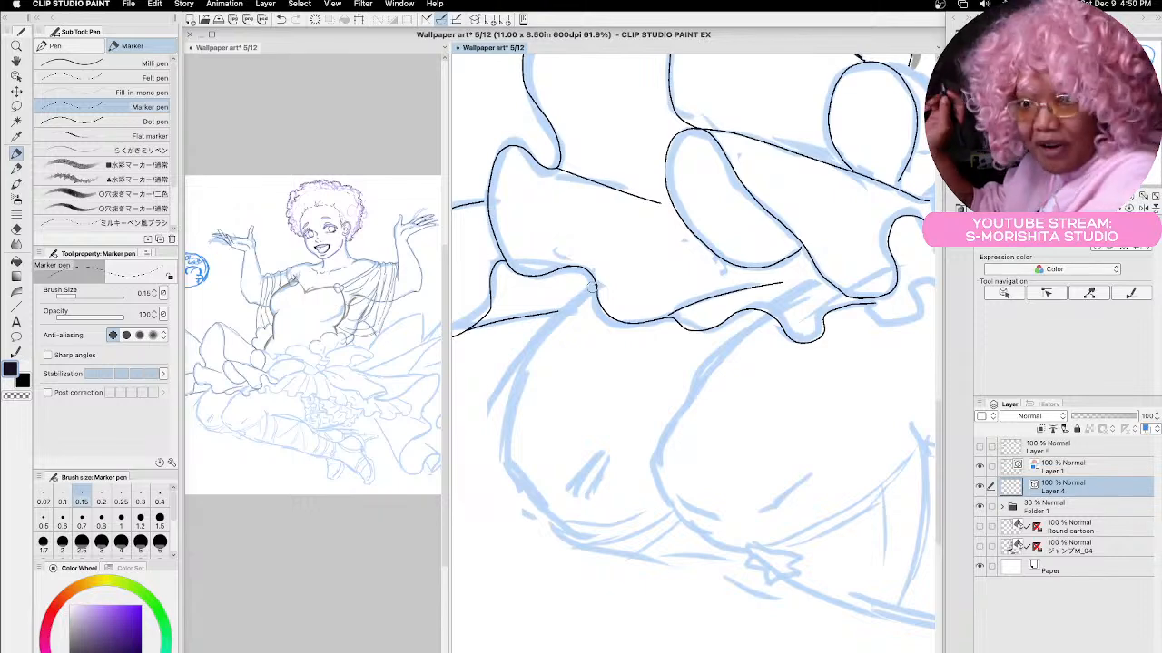
key("super+s")
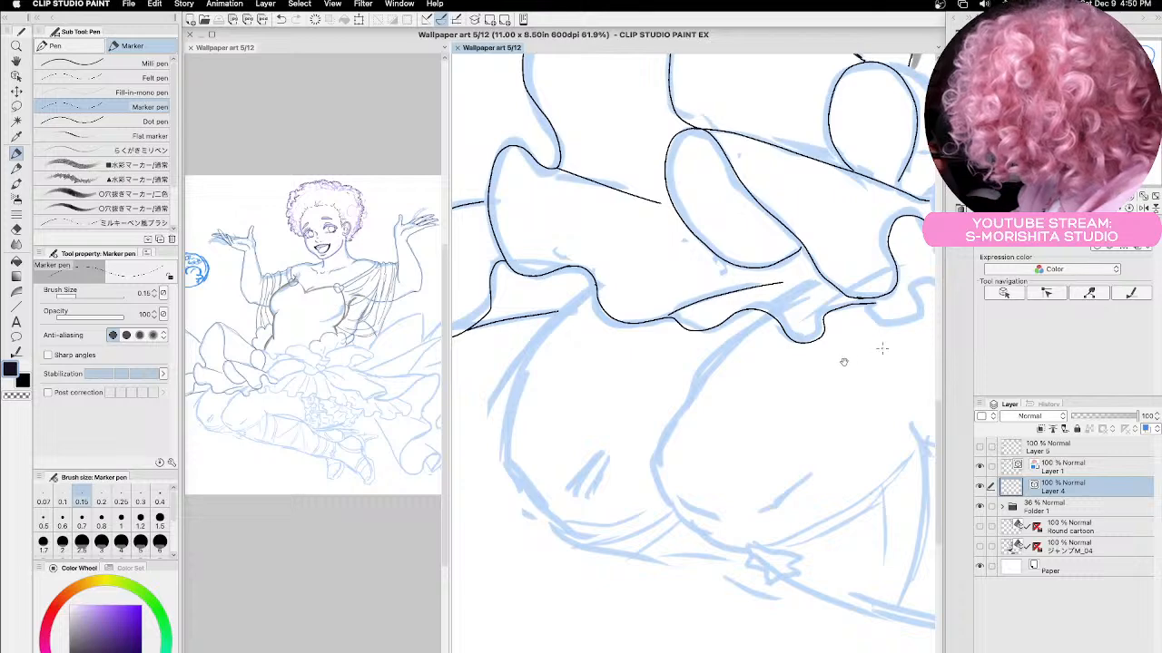
Extend the lower ruffle edge toward the front, and ink the wavy fold and large oval fold beside the round loop.
key("space")
mouse_move(881, 345)
left_mouse_down()
mouse_move(614, 461)
mouse_move(598, 445)
mouse_move(632, 423)
mouse_move(640, 400)
mouse_move(655, 430)
mouse_move(747, 430)
mouse_move(767, 451)
mouse_move(813, 459)
mouse_move(853, 442)
mouse_move(875, 463)
left_mouse_up()
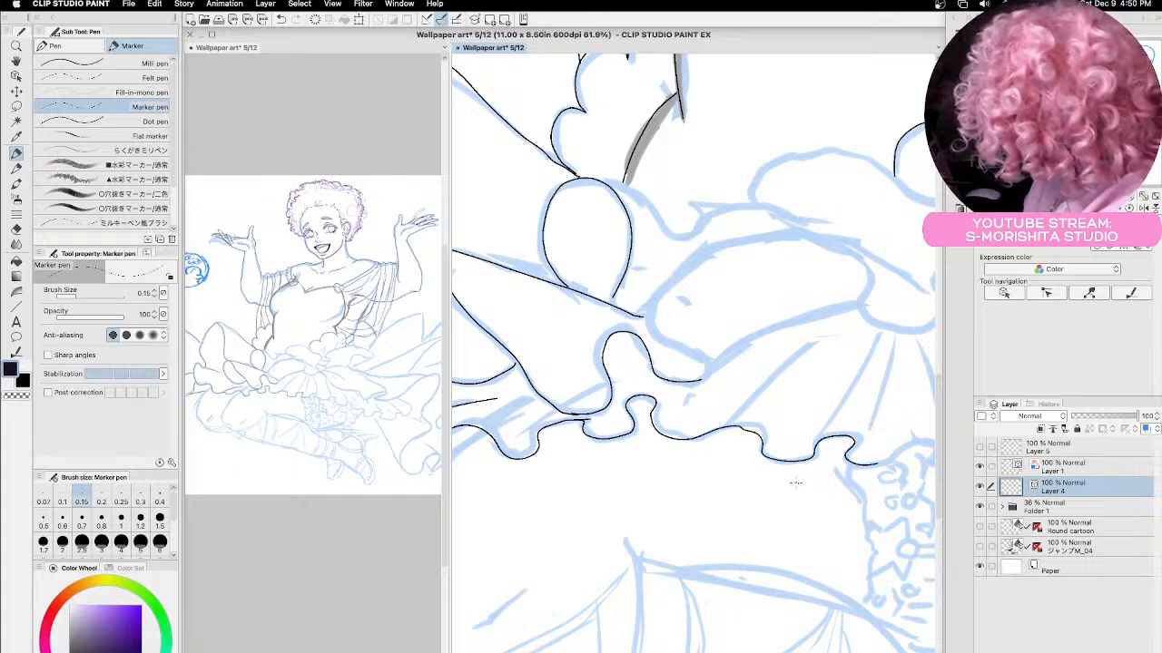
key("space")
mouse_move(794, 485)
left_mouse_down()
mouse_move(693, 534)
mouse_move(715, 570)
mouse_move(703, 572)
left_mouse_up()
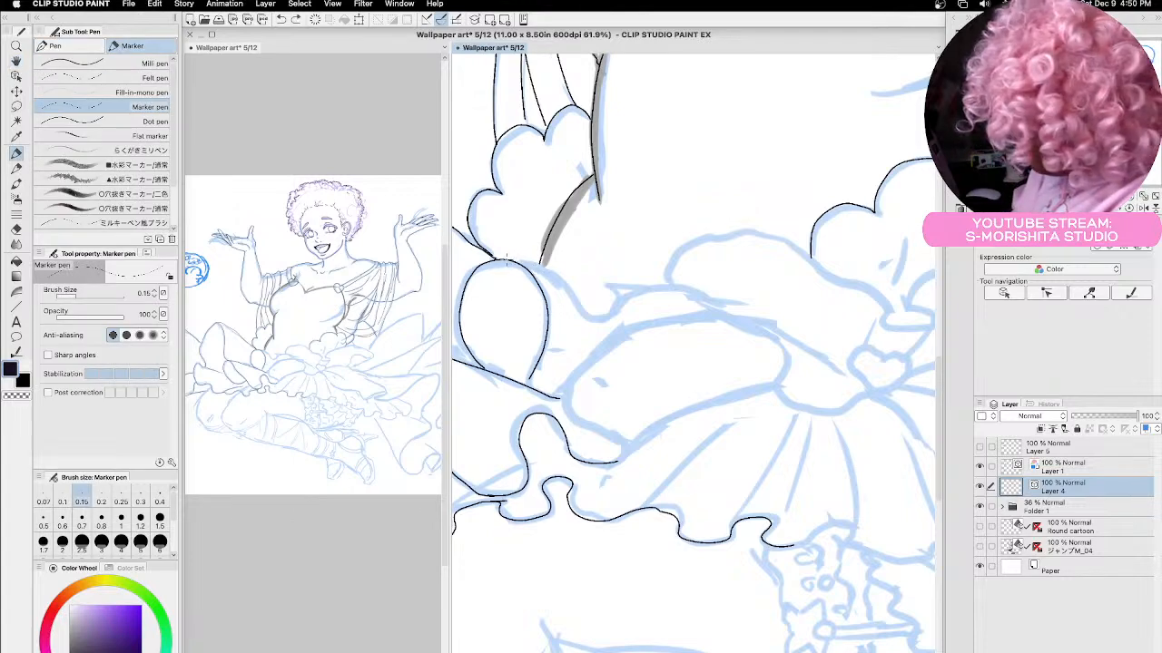
mouse_move(502, 261)
left_mouse_down()
mouse_move(548, 268)
mouse_move(586, 321)
mouse_move(661, 286)
mouse_move(733, 310)
left_mouse_up()
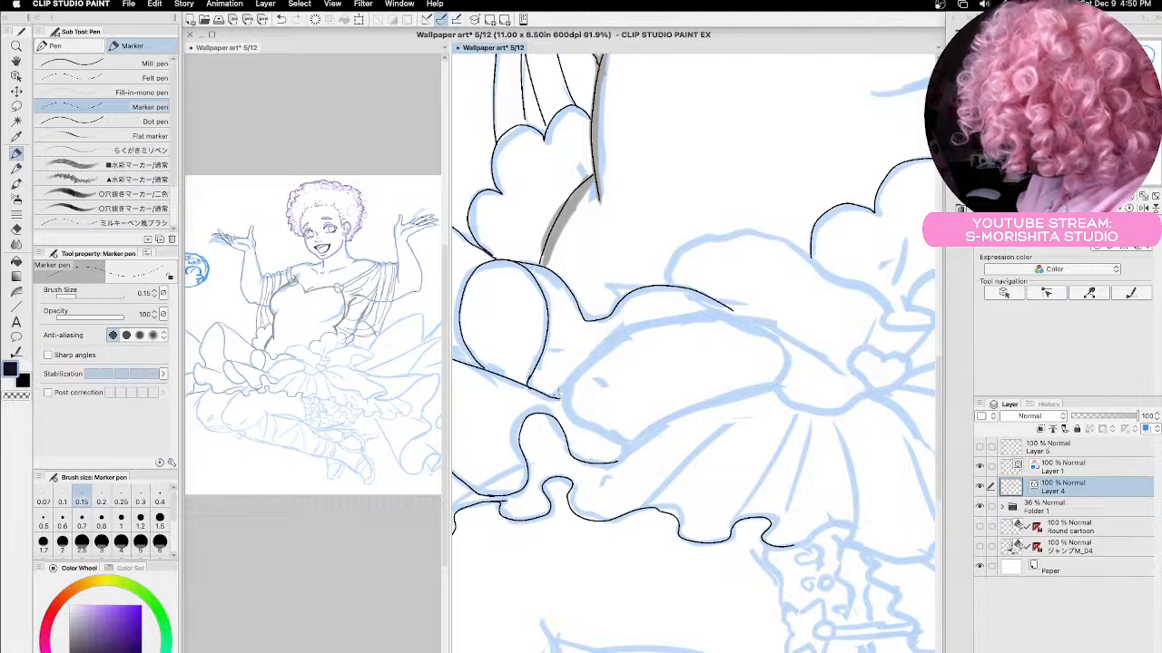
mouse_move(543, 388)
left_mouse_down()
mouse_move(617, 335)
mouse_move(657, 320)
mouse_move(712, 310)
mouse_move(777, 332)
left_mouse_up()
mouse_move(567, 394)
left_mouse_down()
mouse_move(617, 446)
mouse_move(635, 443)
mouse_move(628, 452)
mouse_move(669, 418)
mouse_move(777, 385)
left_mouse_up()
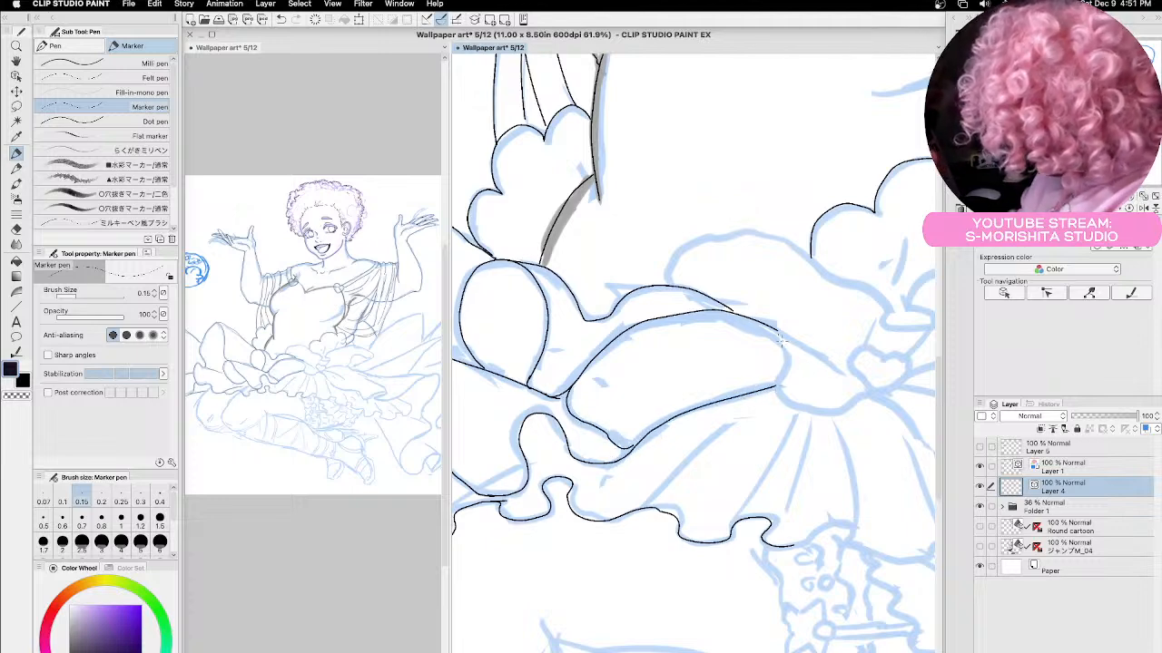
Close the inner end of the large oval fold and ink the two waist fold lines leading to the heart ornament.
mouse_move(767, 324)
left_mouse_down()
mouse_move(789, 361)
mouse_move(778, 399)
mouse_move(795, 411)
mouse_move(827, 415)
mouse_move(880, 393)
left_mouse_up()
key("space")
mouse_move(815, 502)
left_mouse_down()
mouse_move(675, 492)
mouse_move(687, 522)
left_mouse_up()
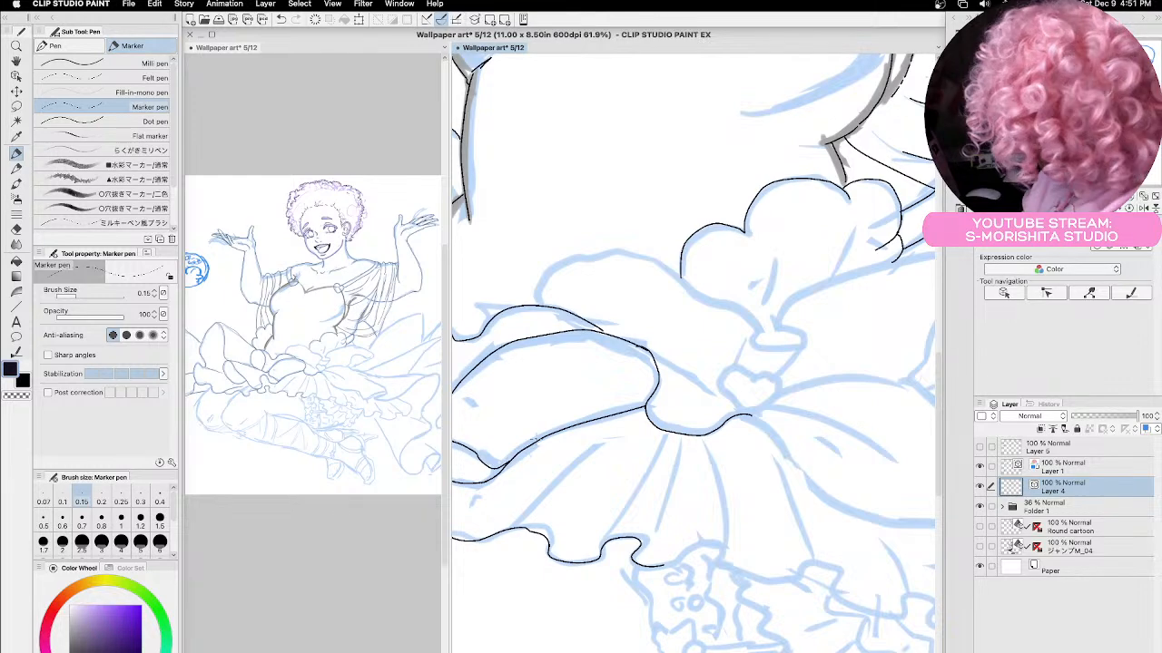
left_click_drag(640, 348, 717, 395)
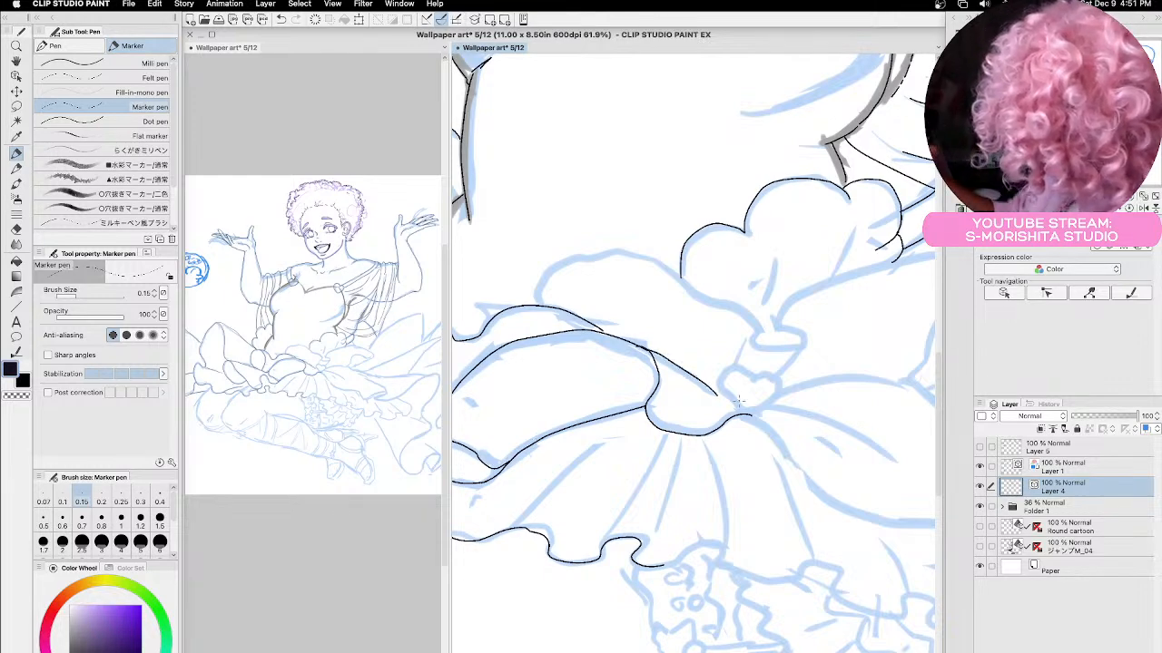
Ink the front ruffle's fanned pleat lines below the waist and continue its wavy hem past the flower cluster.
left_click_drag(662, 435, 605, 542)
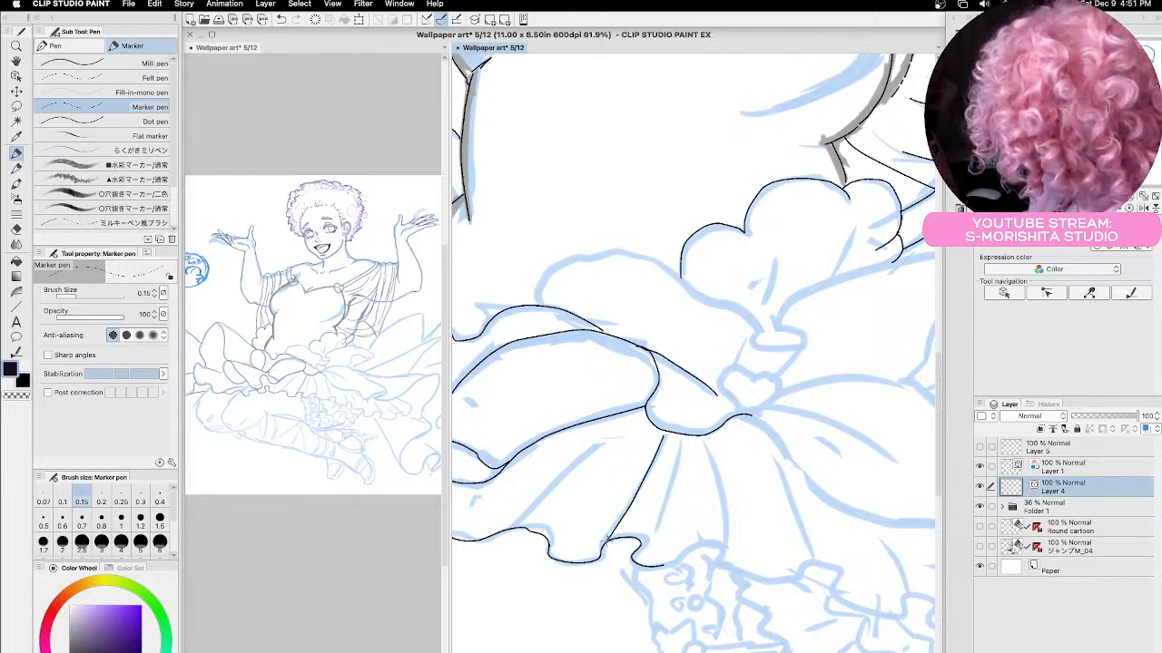
left_click_drag(679, 442, 649, 538)
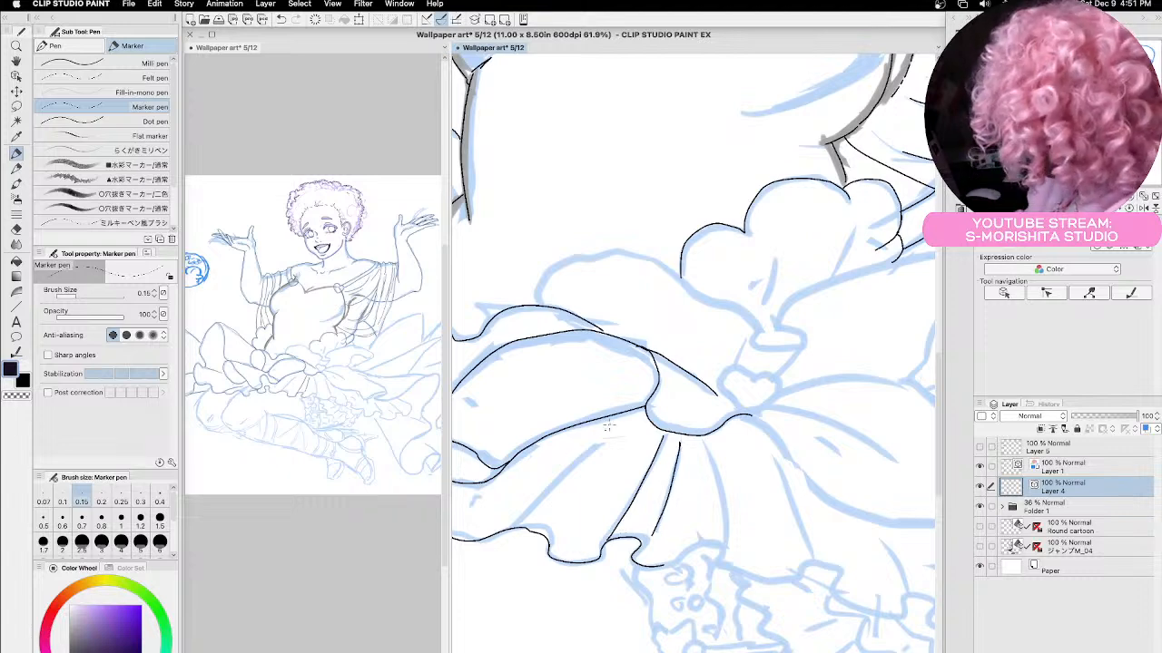
left_click_drag(605, 437, 513, 523)
left_click_drag(597, 450, 633, 419)
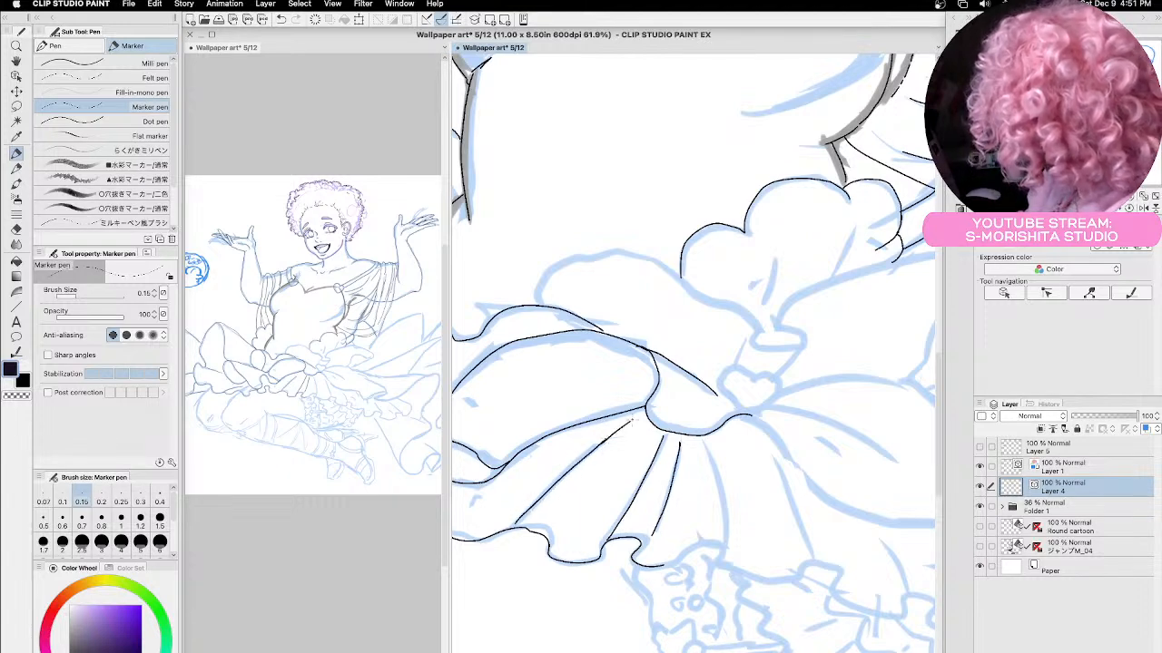
left_click_drag(701, 442, 723, 541)
mouse_move(660, 563)
left_mouse_down()
mouse_move(718, 543)
mouse_move(715, 564)
mouse_move(766, 580)
mouse_move(824, 561)
mouse_move(841, 569)
mouse_move(833, 595)
left_mouse_up()
left_click_drag(765, 441, 807, 567)
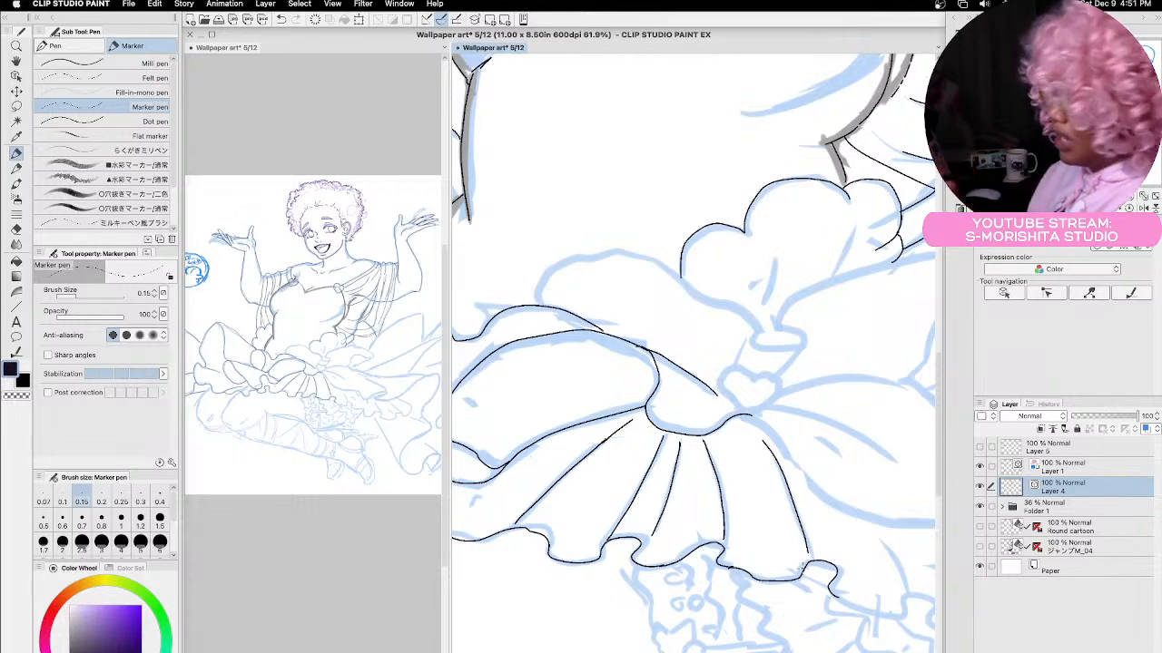
Ink the small gathered band under the scalloped cuff, the rounded fold beside it, and the heart ornament at the waist.
key("space")
left_click_drag(832, 495, 818, 531)
mouse_move(750, 360)
left_mouse_down()
mouse_move(735, 370)
mouse_move(786, 380)
mouse_move(770, 361)
mouse_move(797, 324)
left_mouse_up()
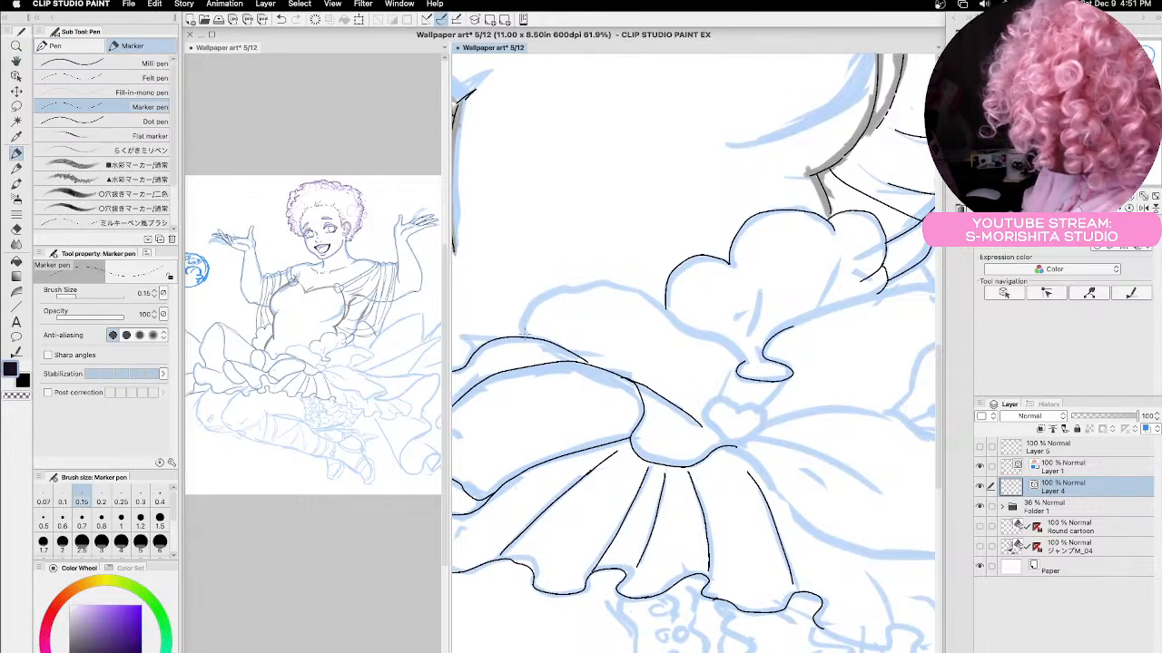
mouse_move(523, 334)
left_mouse_down()
mouse_move(545, 294)
mouse_move(645, 288)
mouse_move(671, 319)
mouse_move(738, 351)
mouse_move(741, 372)
left_mouse_up()
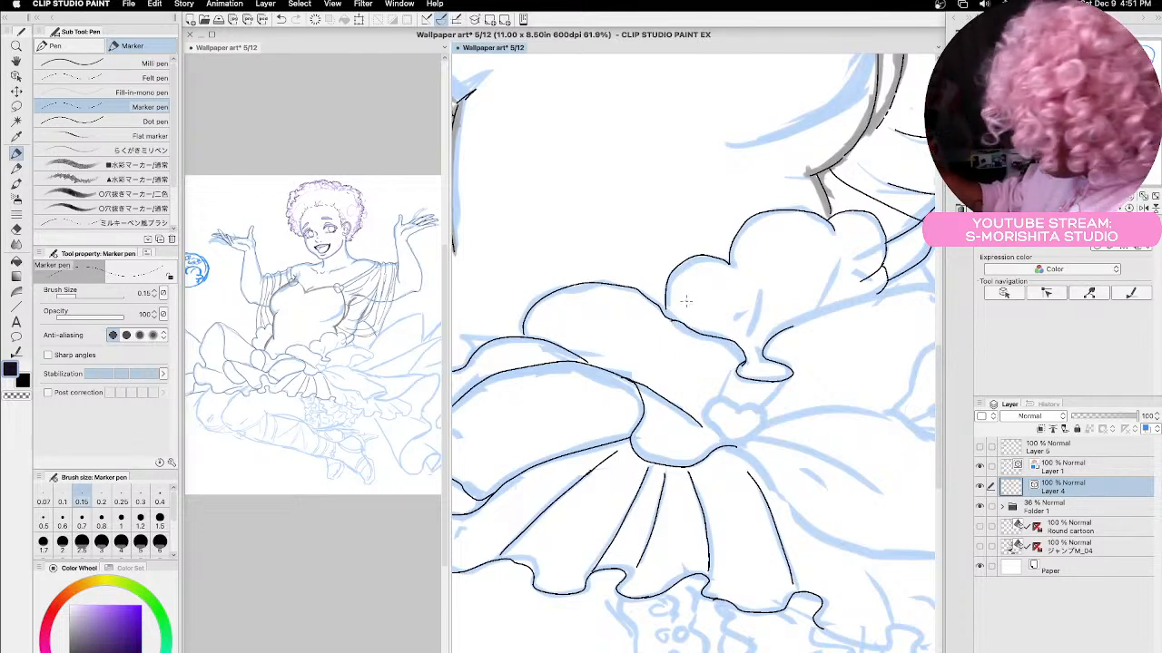
left_click_drag(665, 306, 677, 322)
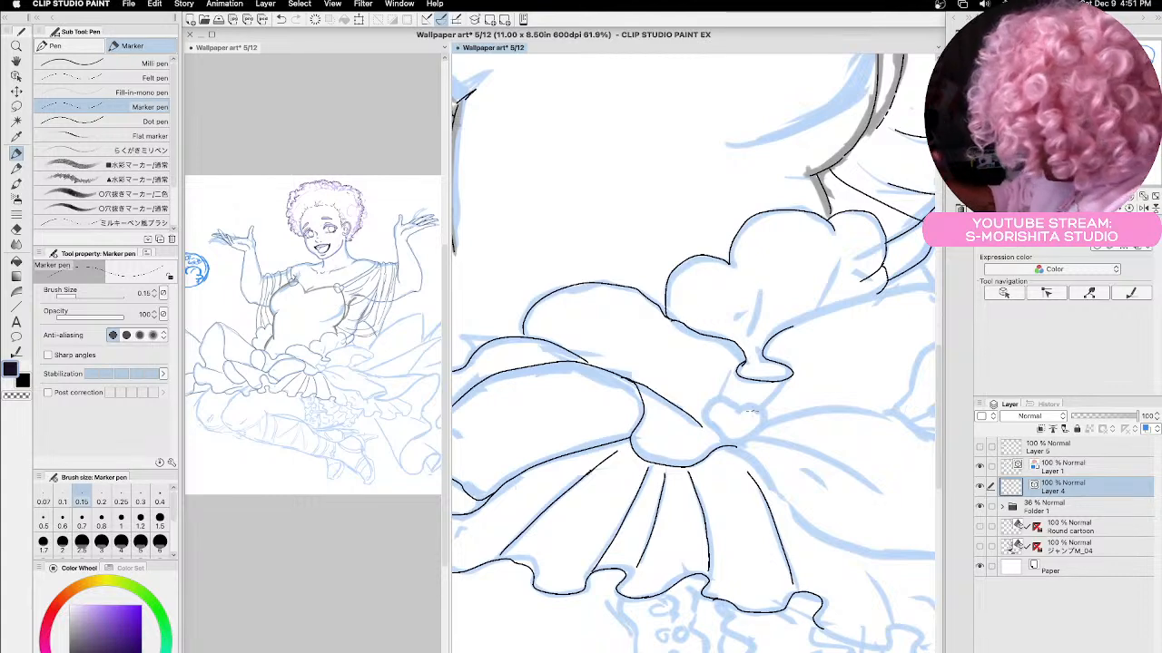
mouse_move(738, 410)
left_mouse_down()
mouse_move(703, 415)
mouse_move(720, 438)
mouse_move(735, 446)
mouse_move(759, 426)
mouse_move(762, 411)
mouse_move(749, 406)
mouse_move(718, 435)
left_mouse_up()
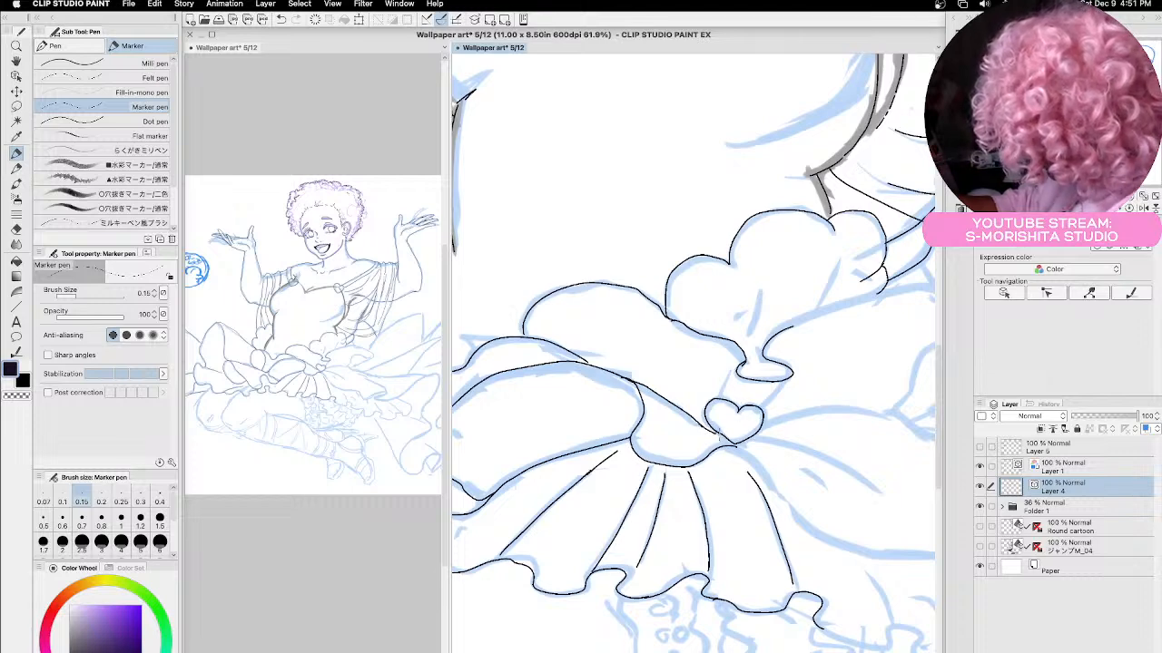
Connect the gathered band to the heart, and ink the folds fanning out from it, including the large curled fold above.
key("space")
left_click_drag(803, 509, 653, 454)
mouse_move(607, 377)
left_mouse_down()
mouse_move(632, 354)
mouse_move(571, 366)
left_mouse_up()
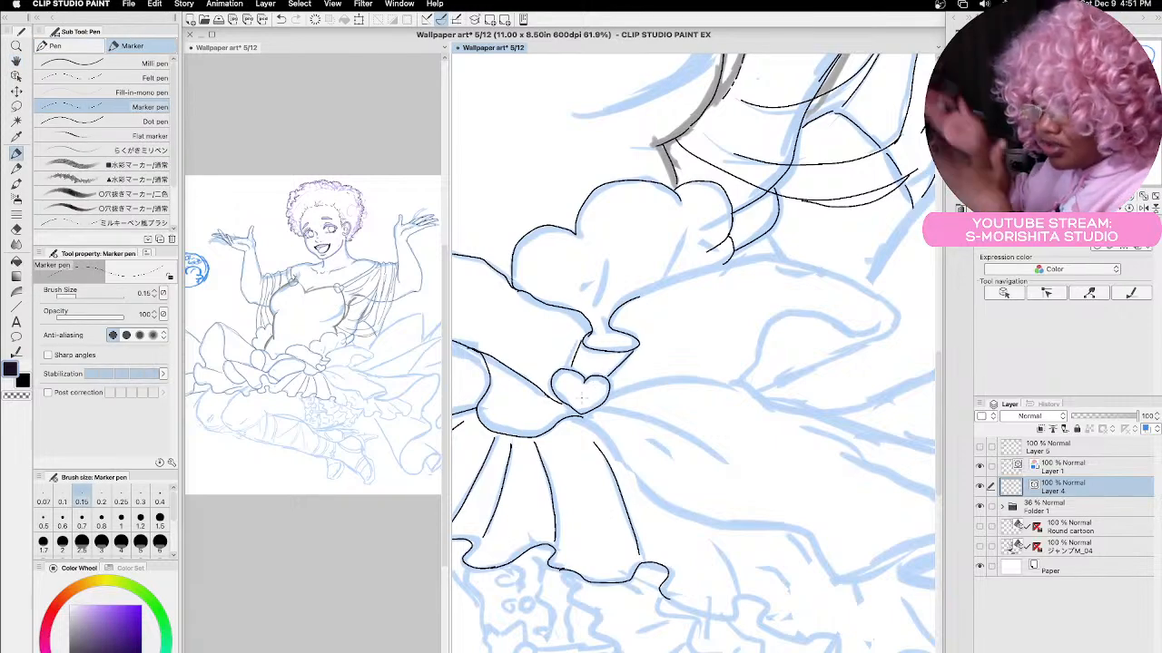
mouse_move(590, 407)
left_mouse_down()
mouse_move(668, 420)
mouse_move(706, 444)
left_mouse_up()
mouse_move(595, 424)
left_mouse_down()
mouse_move(641, 489)
mouse_move(711, 518)
left_mouse_up()
mouse_move(604, 396)
left_mouse_down()
mouse_move(665, 377)
mouse_move(746, 383)
left_mouse_up()
mouse_move(637, 299)
left_mouse_down()
mouse_move(723, 263)
mouse_move(827, 268)
mouse_move(898, 317)
mouse_move(883, 339)
mouse_move(867, 328)
mouse_move(881, 324)
mouse_move(862, 333)
mouse_move(779, 316)
mouse_move(786, 378)
mouse_move(885, 332)
left_mouse_up()
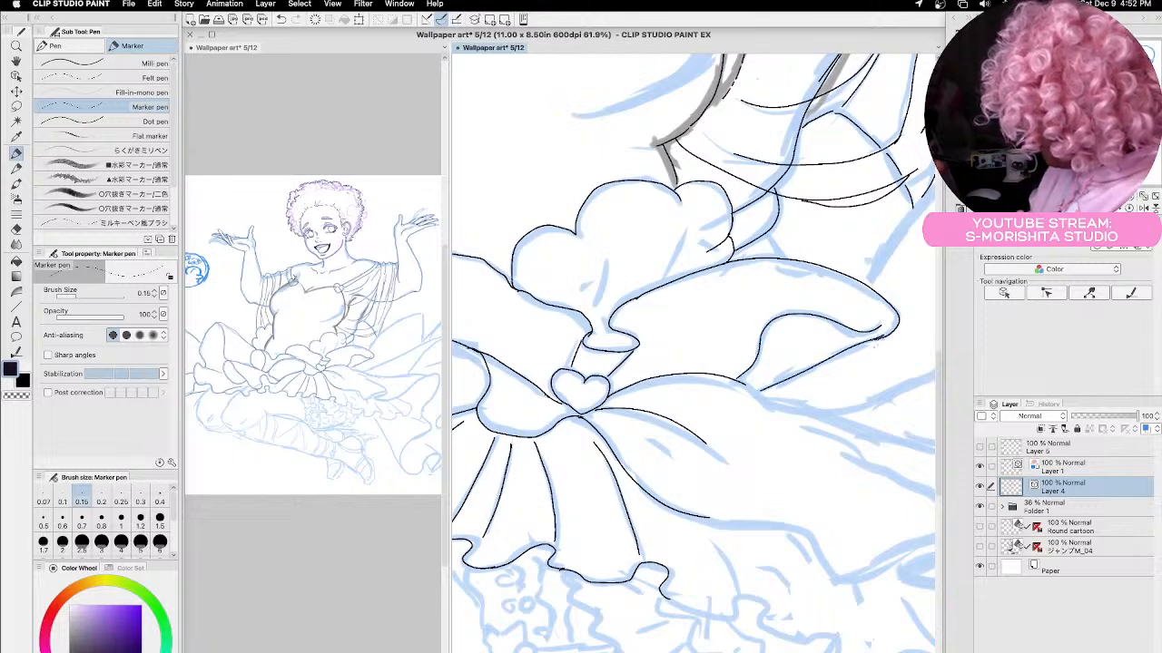
Ink the lower skirt fold extending from the heart, with its upper edge, inner crease and curled-under tip.
left_click_drag(832, 480, 607, 495)
key("p")
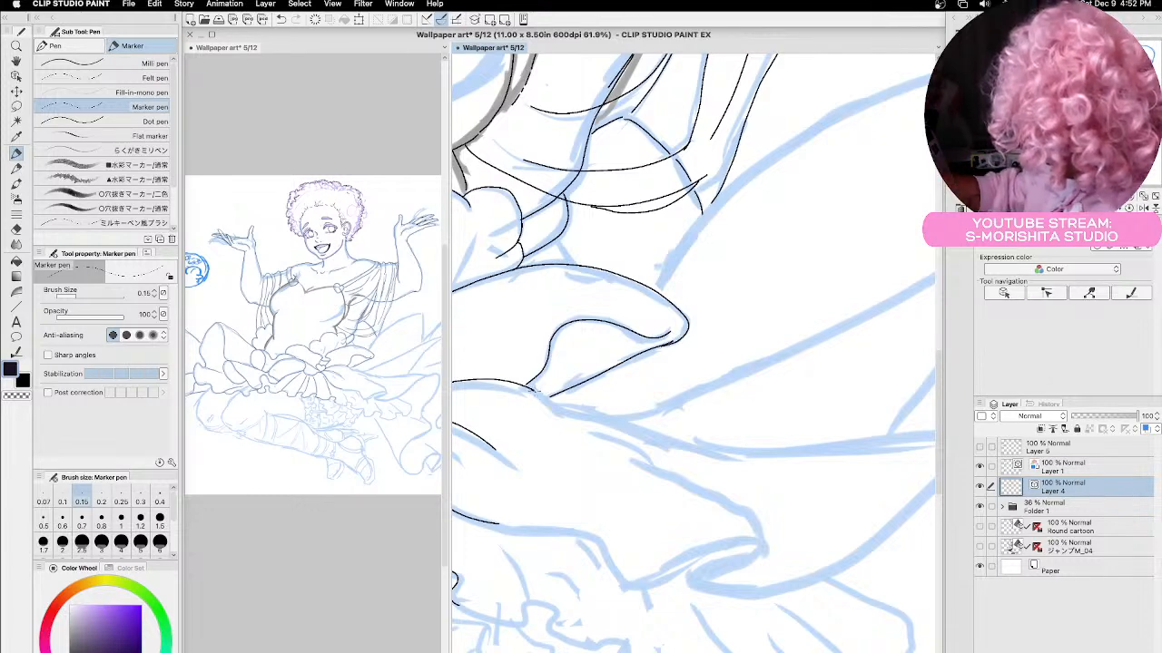
left_click_drag(537, 393, 710, 451)
left_click_drag(590, 432, 667, 474)
mouse_move(497, 521)
left_mouse_down()
mouse_move(591, 542)
mouse_move(647, 589)
mouse_move(752, 538)
mouse_move(751, 559)
mouse_move(711, 573)
mouse_move(733, 594)
left_mouse_up()
mouse_move(680, 481)
left_mouse_down()
mouse_move(735, 507)
mouse_move(763, 548)
left_mouse_up()
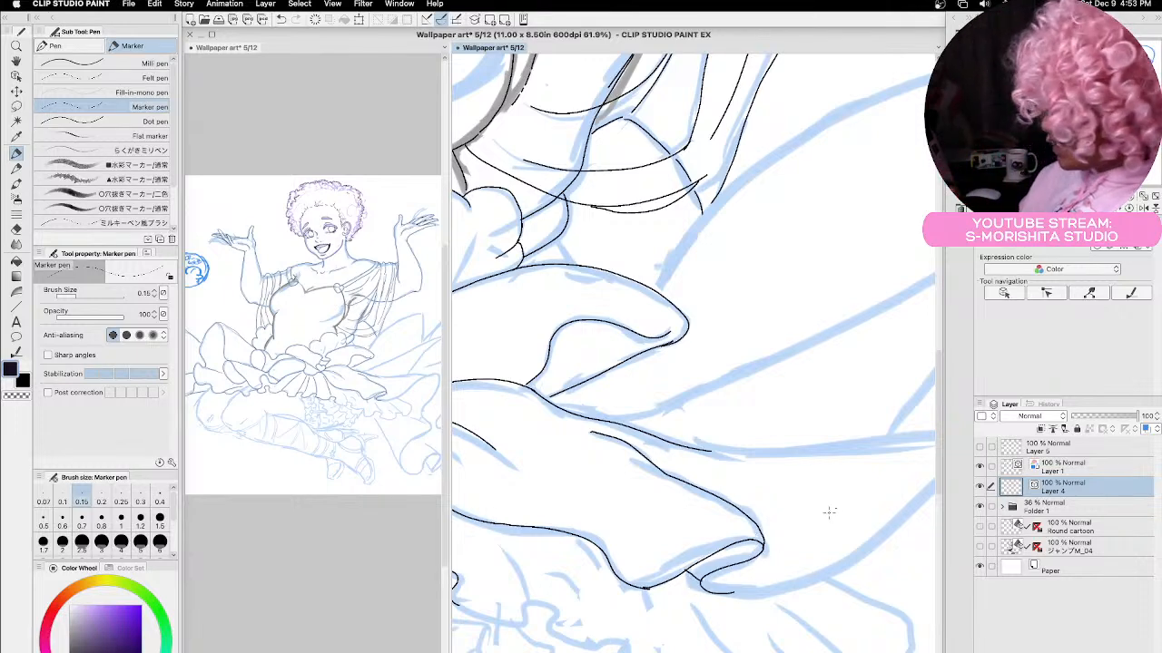
Ink the wide skirt fold beyond the curled tip, with its rounded outer corner and long upper edge.
key("space")
mouse_move(849, 508)
left_mouse_down()
mouse_move(708, 493)
mouse_move(660, 508)
left_mouse_up()
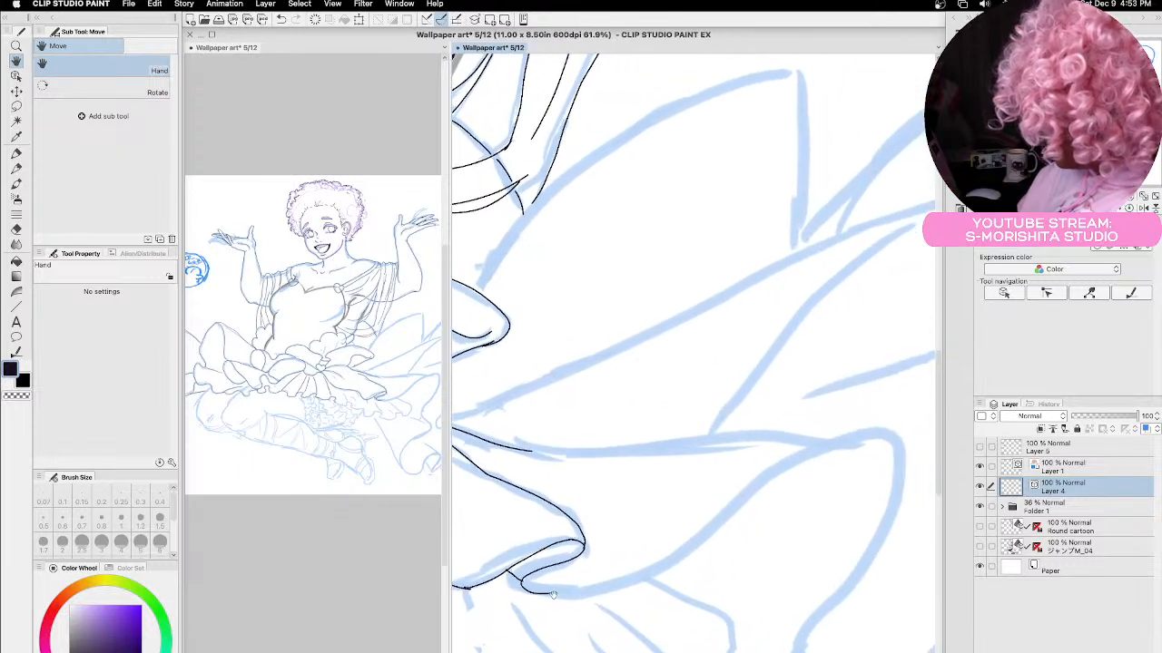
mouse_move(555, 591)
left_mouse_down()
mouse_move(672, 553)
mouse_move(751, 482)
mouse_move(860, 427)
mouse_move(887, 450)
mouse_move(786, 650)
left_mouse_up()
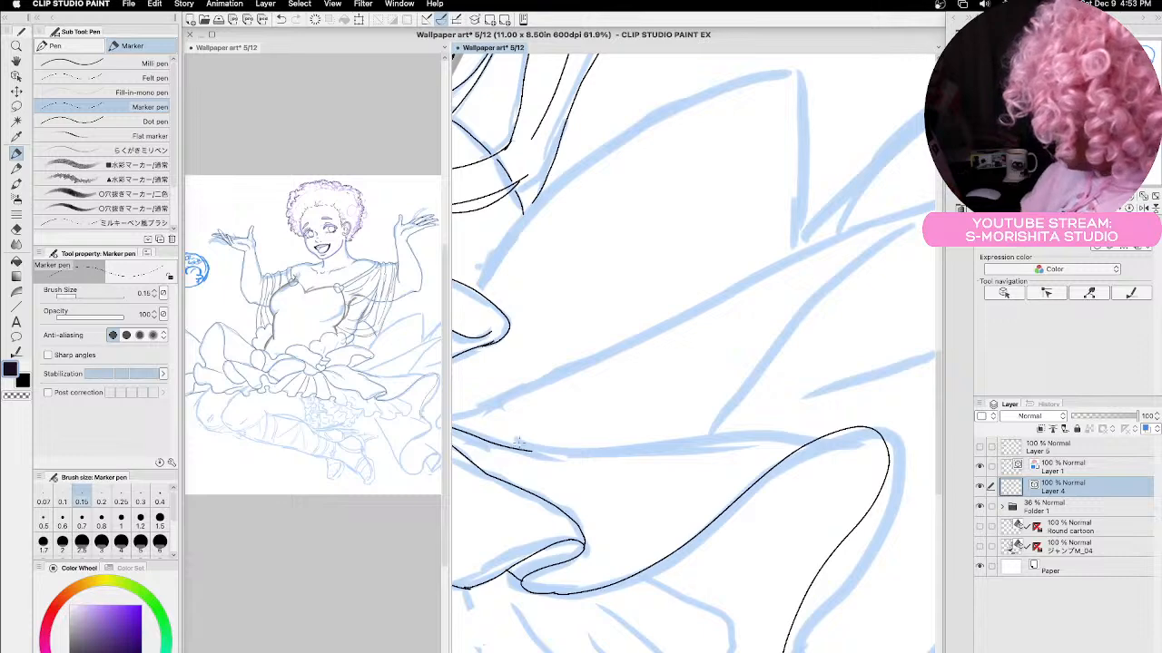
mouse_move(526, 453)
left_mouse_down()
mouse_move(578, 458)
mouse_move(850, 423)
left_mouse_up()
Ink the peaked skirt fold rising behind the sleeve drapery, down along its straight outer edge.
key("space")
left_click_drag(598, 431, 676, 477)
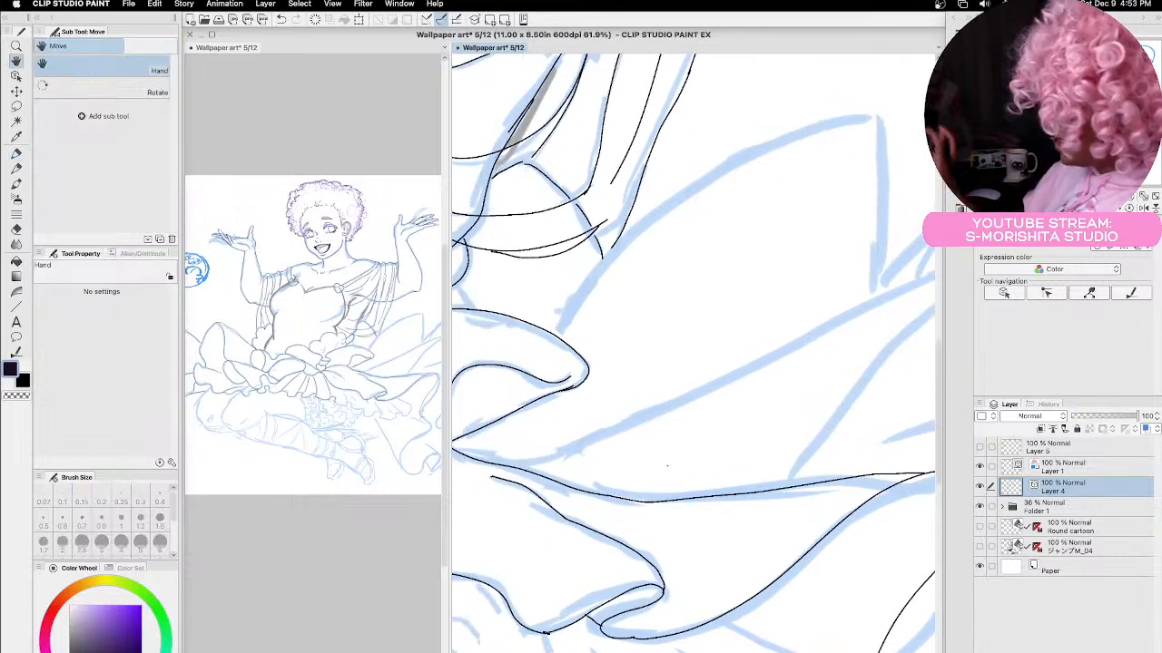
scroll(667, 466, "down", 1)
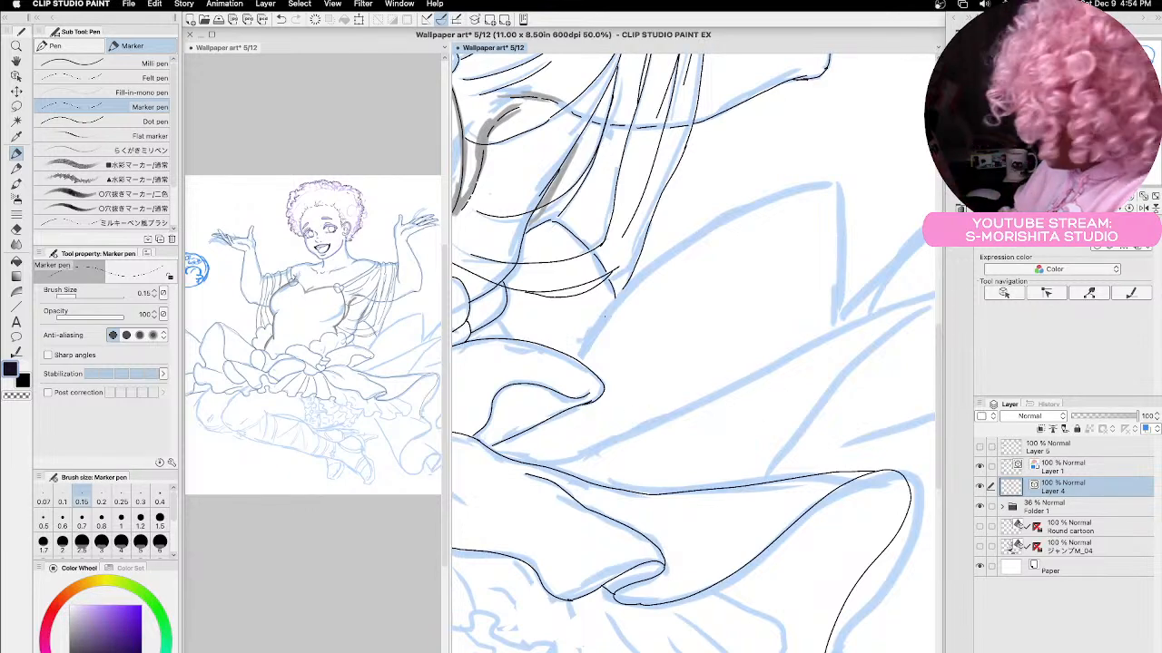
mouse_move(582, 352)
left_mouse_down()
mouse_move(675, 243)
mouse_move(766, 196)
mouse_move(835, 182)
mouse_move(832, 334)
left_mouse_up()
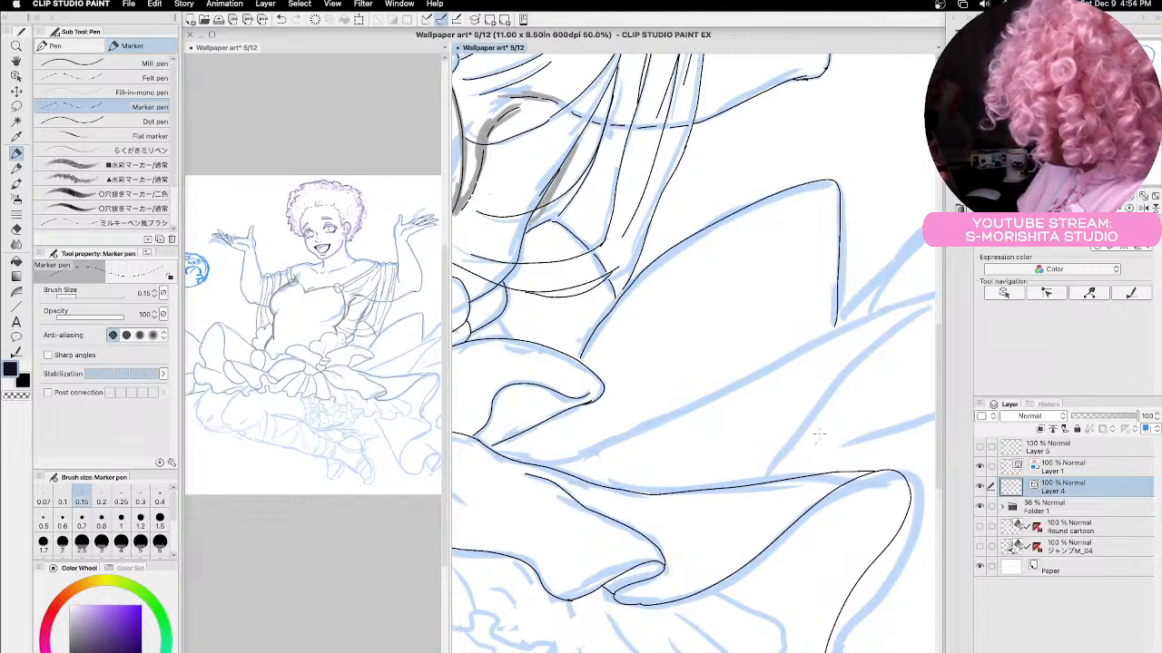
Ink the large skirt fold beyond the peaked one, with its long upper edge, wavy outer edge and inner crease.
left_click_drag(818, 436, 639, 463)
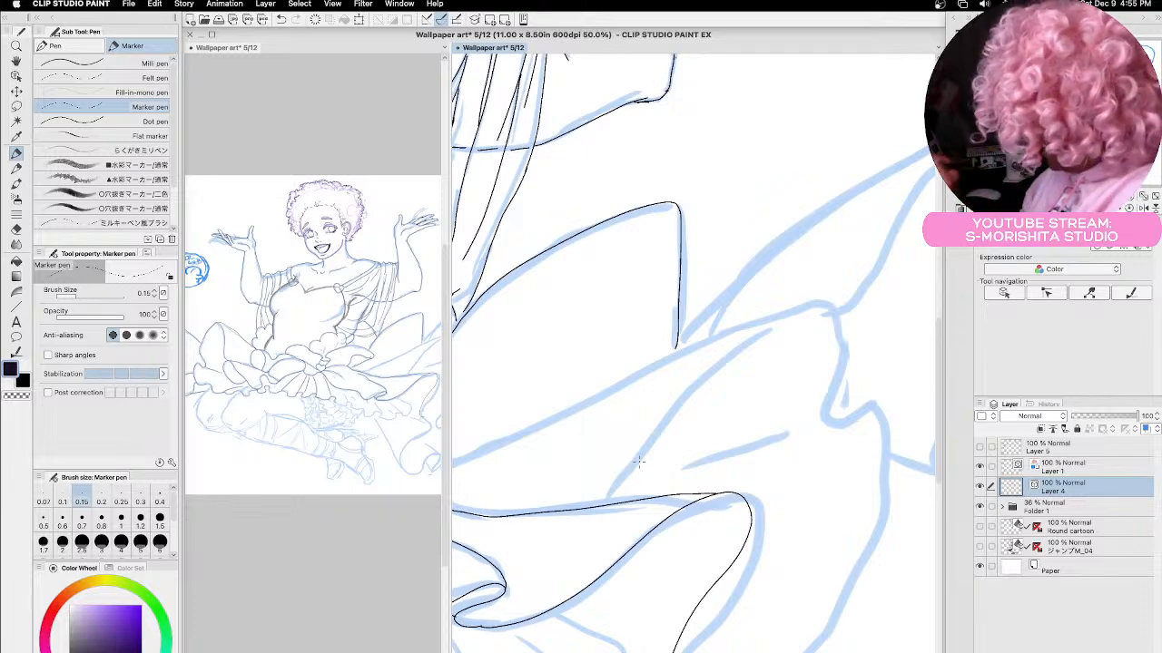
key("space")
left_click_drag(591, 454, 716, 449)
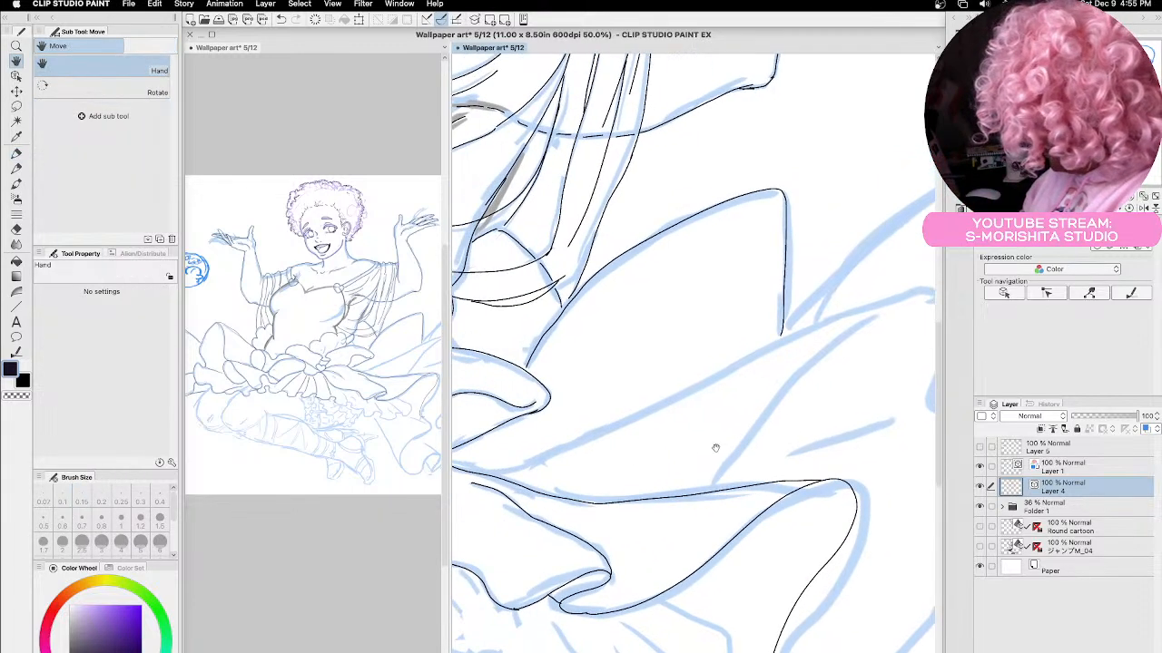
mouse_move(470, 473)
left_mouse_down()
mouse_move(537, 458)
mouse_move(776, 343)
mouse_move(894, 302)
left_mouse_up()
key("space")
left_click_drag(826, 408, 640, 440)
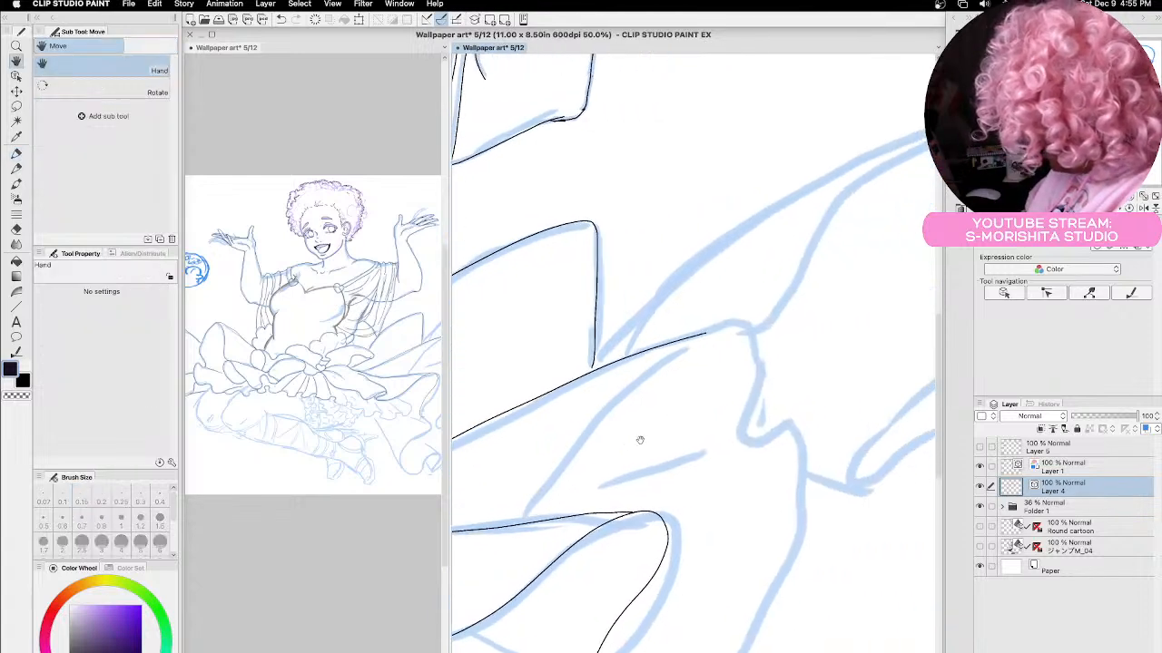
mouse_move(519, 524)
left_mouse_down()
mouse_move(704, 341)
mouse_move(755, 327)
mouse_move(753, 390)
mouse_move(782, 425)
mouse_move(805, 494)
mouse_move(762, 606)
left_mouse_up()
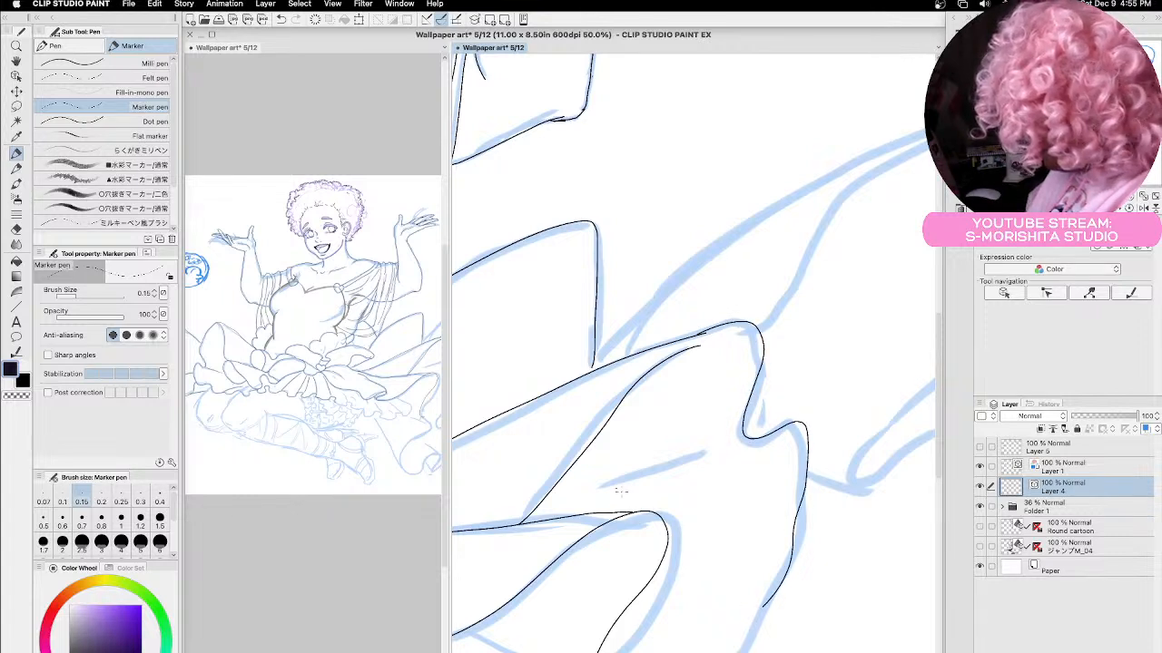
Ink the short crease inside the large fold and the tall pointed skirt panel rising behind it.
key("space")
left_click_drag(805, 329, 702, 469)
mouse_move(853, 266)
left_mouse_down()
mouse_move(787, 292)
mouse_move(685, 438)
mouse_move(642, 467)
left_mouse_up()
mouse_move(473, 505)
left_mouse_down()
mouse_move(624, 357)
mouse_move(766, 287)
mouse_move(913, 249)
mouse_move(917, 357)
mouse_move(891, 419)
mouse_move(740, 592)
mouse_move(736, 625)
mouse_move(782, 595)
left_mouse_up()
Ink the outermost skirt fold, with its broad curved outer edge and the wavy ruffled hem at its foot.
key("space")
mouse_move(772, 648)
left_mouse_down()
mouse_move(800, 154)
mouse_move(796, 184)
left_mouse_up()
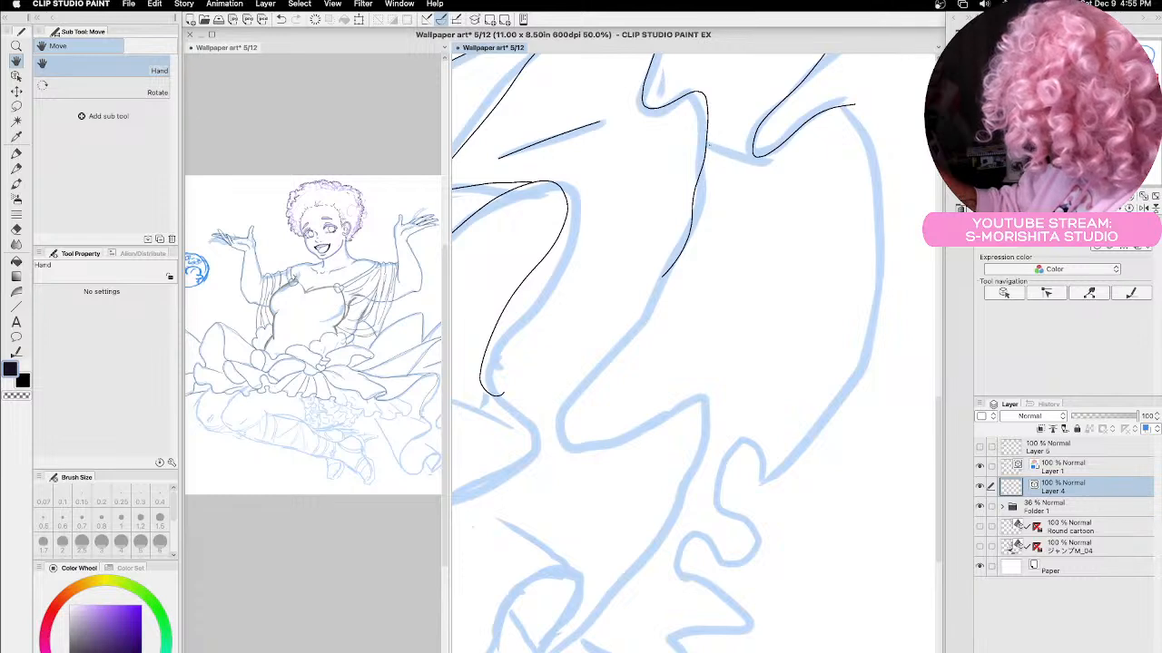
mouse_move(852, 100)
left_mouse_down()
mouse_move(881, 172)
mouse_move(886, 250)
mouse_move(871, 332)
mouse_move(842, 407)
mouse_move(783, 475)
mouse_move(758, 474)
mouse_move(733, 449)
mouse_move(714, 498)
mouse_move(753, 526)
mouse_move(745, 564)
mouse_move(699, 539)
mouse_move(681, 558)
mouse_move(752, 619)
mouse_move(710, 639)
mouse_move(679, 650)
left_mouse_up()
left_click_drag(590, 650, 575, 637)
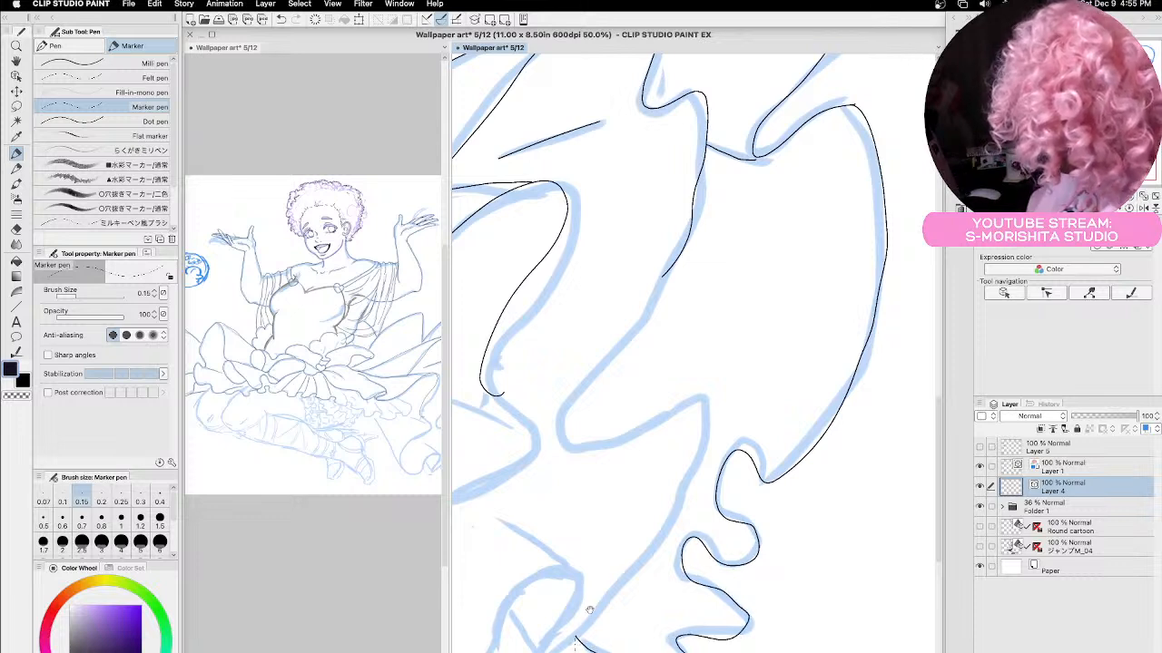
Ink the trailing skirt fold's outer edge down through its rounded bend and pointed corner to the curled hem.
key("space")
left_click_drag(627, 546, 765, 501)
mouse_move(800, 227)
left_mouse_down()
mouse_move(734, 323)
mouse_move(773, 390)
mouse_move(841, 411)
mouse_move(742, 566)
mouse_move(555, 621)
mouse_move(521, 564)
left_mouse_up()
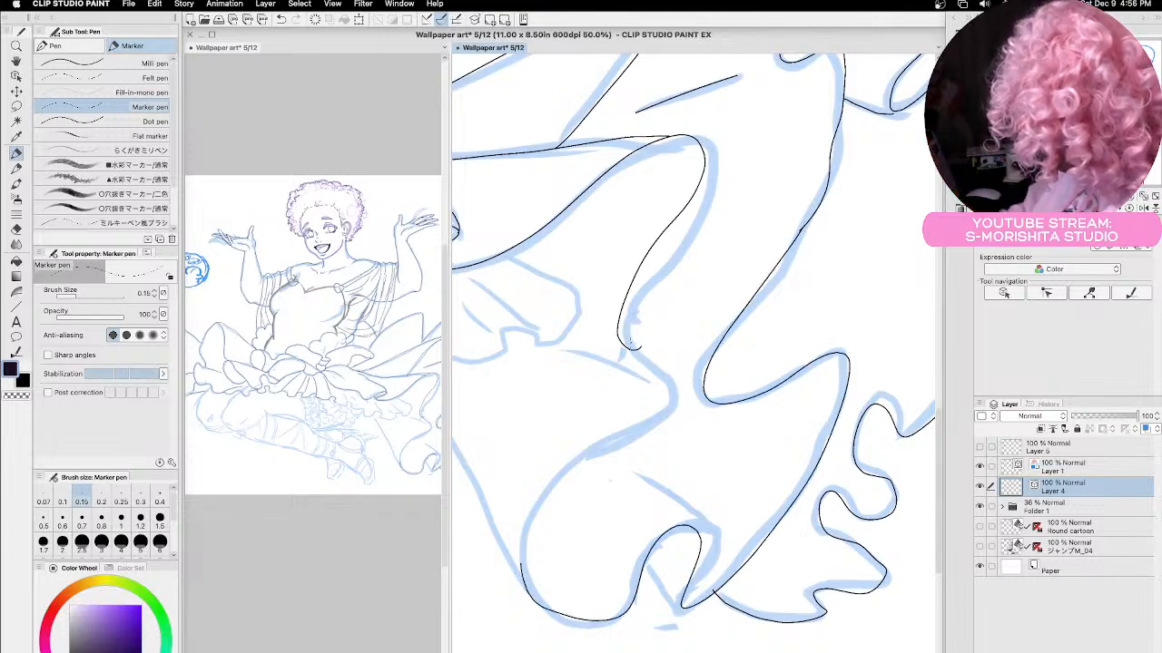
Erase the wide fold's outer edge, redraw it as one winding line down to the curled hem, and add the short crease above the curl.
left_click_drag(620, 338, 638, 347)
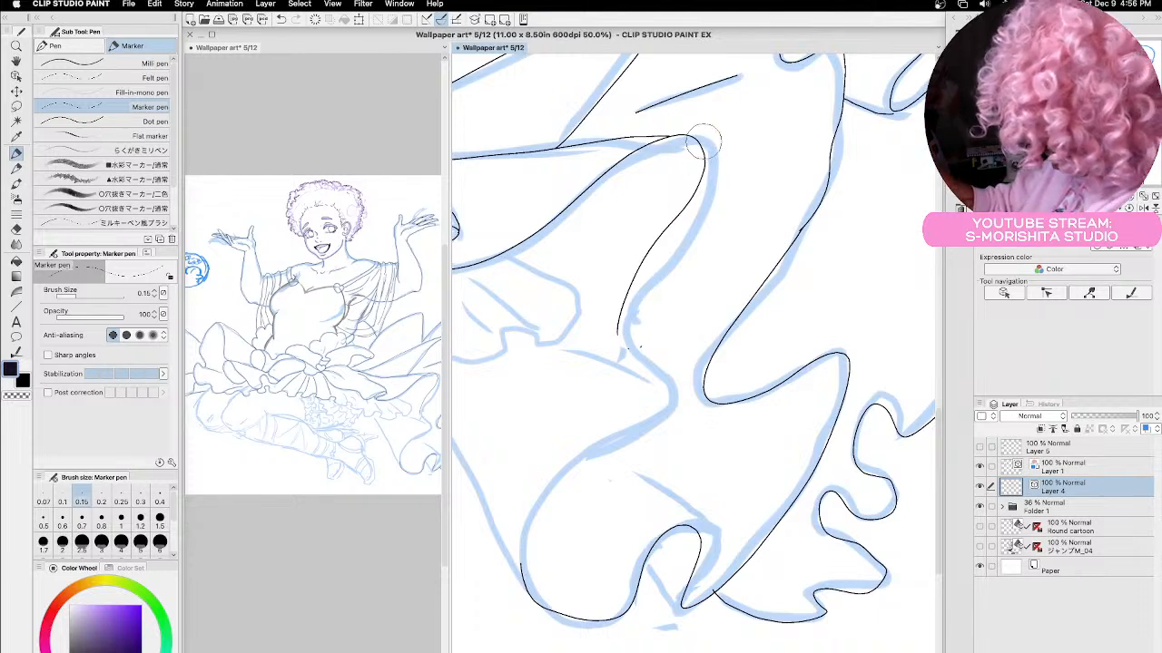
left_click_drag(704, 145, 622, 343)
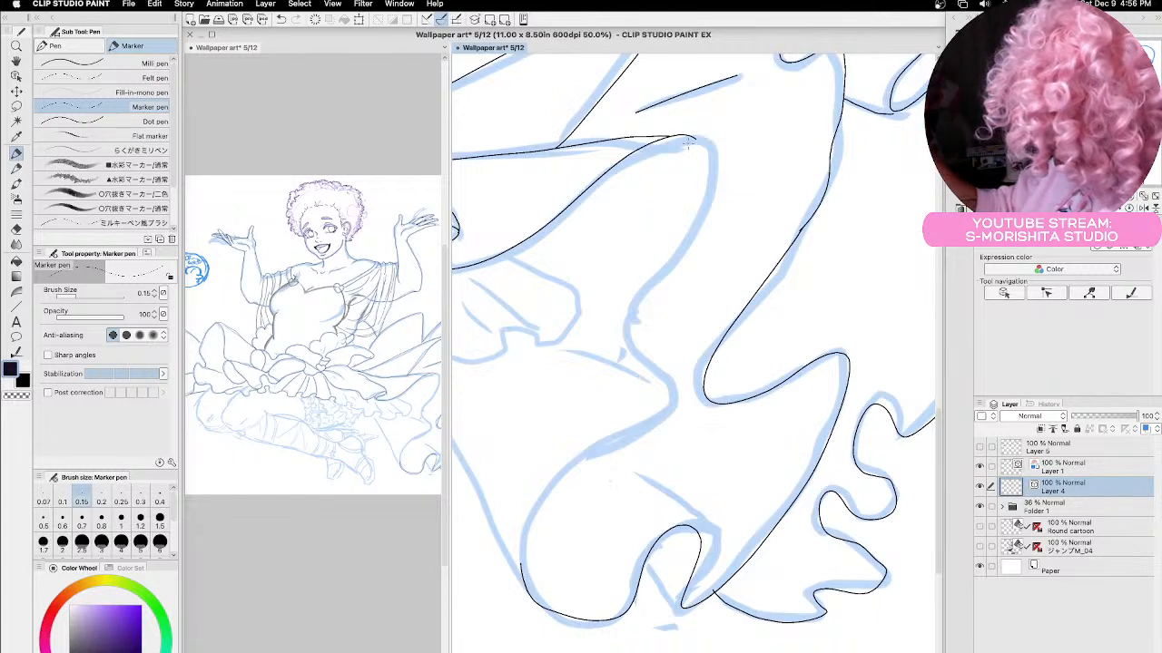
mouse_move(696, 138)
left_mouse_down()
mouse_move(712, 172)
mouse_move(698, 213)
mouse_move(631, 320)
mouse_move(674, 395)
mouse_move(569, 477)
mouse_move(522, 569)
left_mouse_up()
left_click_drag(631, 472, 698, 526)
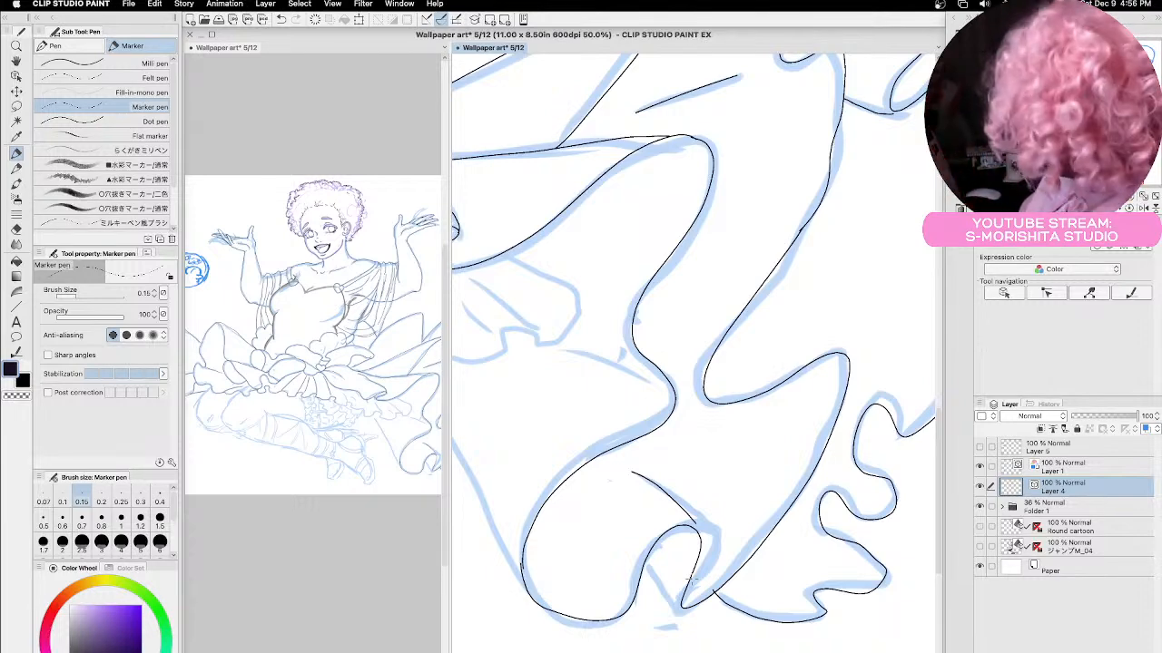
Ink the trailing skirt's long inner edge down to the curled hem and the short crease near its upper bend.
key("space")
mouse_move(561, 390)
left_mouse_down()
mouse_move(731, 433)
mouse_move(685, 381)
left_mouse_up()
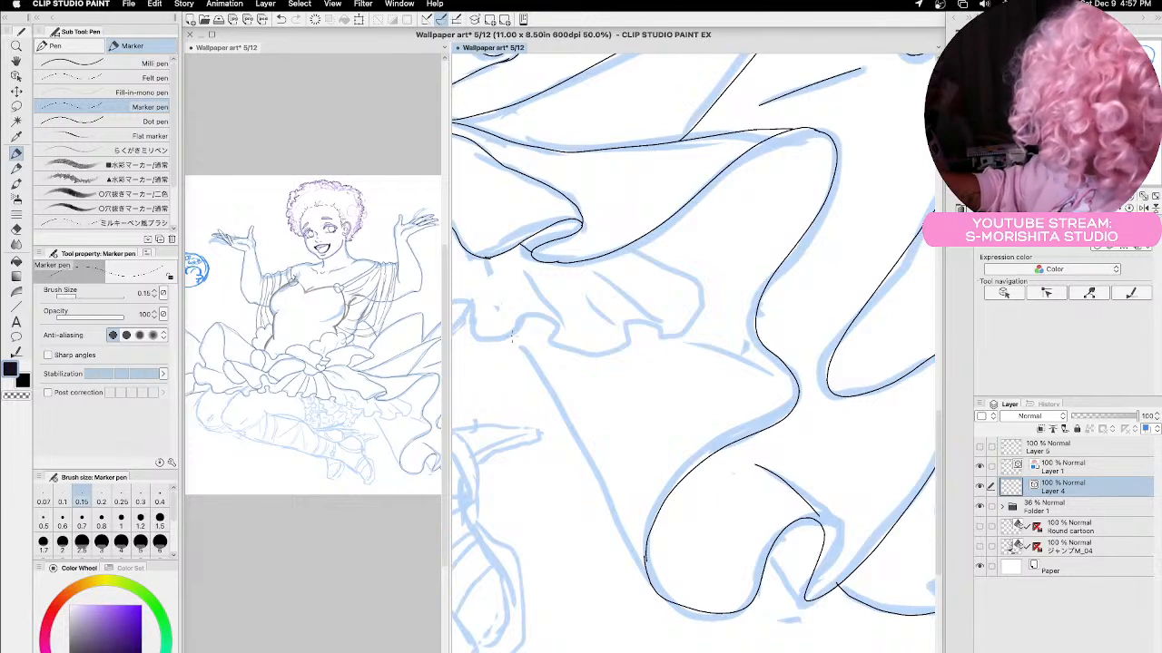
mouse_move(511, 335)
left_mouse_down()
mouse_move(581, 431)
mouse_move(650, 583)
left_mouse_up()
left_click_drag(684, 343, 778, 374)
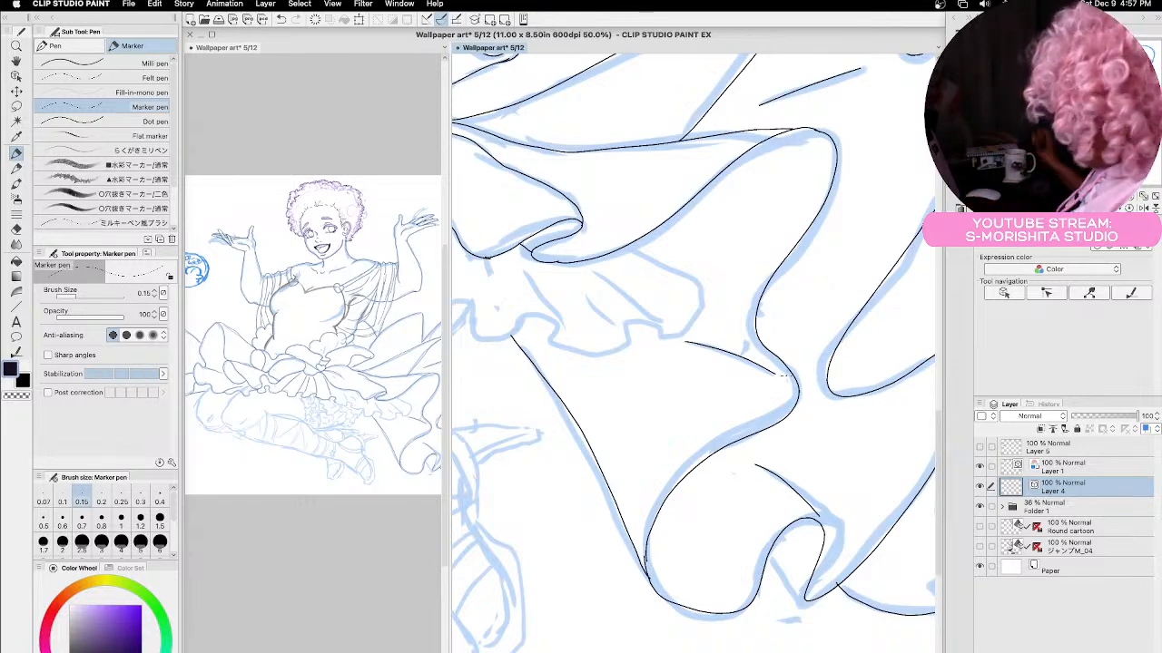
Ink the wavy ruffled hem emerging beneath the skirt folds, with short pleat lines along it.
key("space")
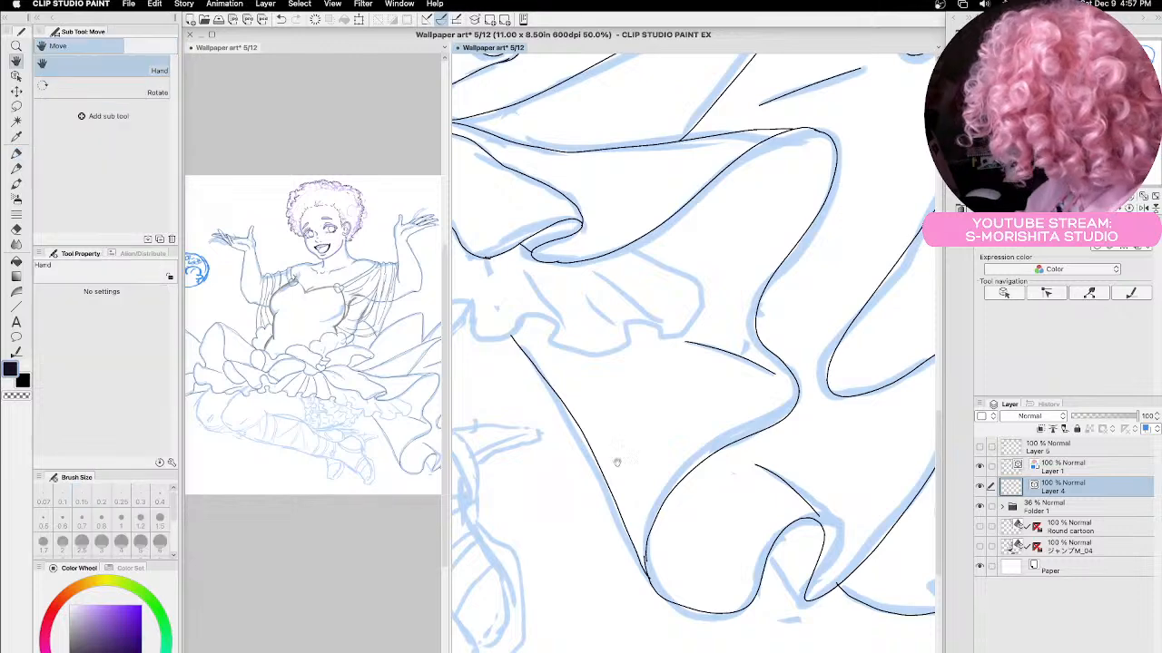
left_click_drag(547, 441, 712, 503)
mouse_move(498, 326)
left_mouse_down()
mouse_move(550, 349)
mouse_move(573, 336)
mouse_move(572, 358)
mouse_move(589, 367)
mouse_move(642, 363)
mouse_move(637, 386)
mouse_move(651, 405)
mouse_move(708, 382)
mouse_move(726, 411)
mouse_move(773, 414)
mouse_move(802, 384)
mouse_move(841, 404)
mouse_move(868, 370)
mouse_move(866, 340)
mouse_move(792, 311)
mouse_move(824, 372)
left_mouse_up()
left_click_drag(749, 361, 790, 386)
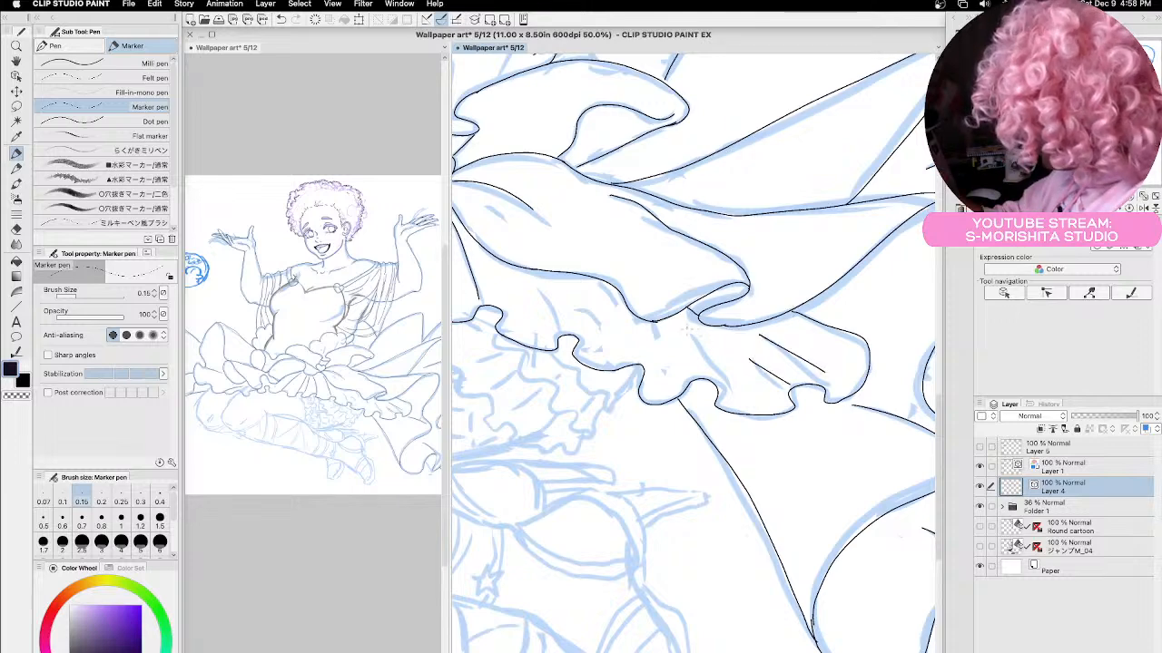
mouse_move(682, 322)
left_mouse_down()
mouse_move(724, 378)
mouse_move(659, 360)
left_mouse_up()
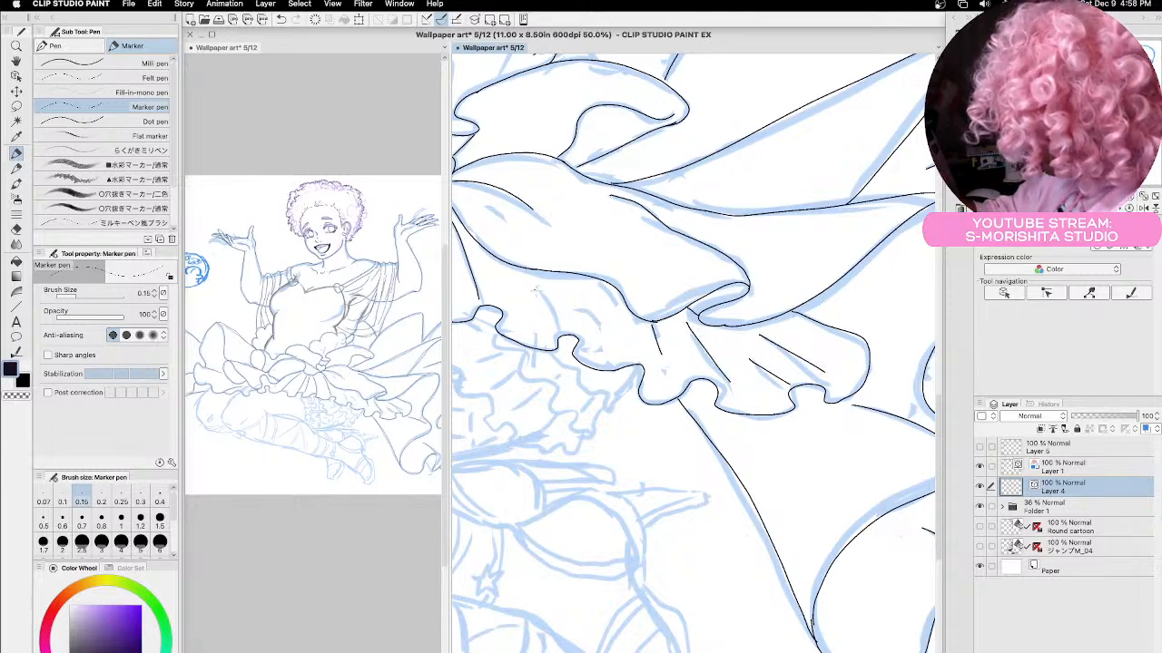
left_click_drag(533, 279, 560, 328)
Ink the wavy edges of the layered petticoat ruffles hanging below the skirt's hem.
key("h")
left_click_drag(648, 466, 747, 445)
key("p")
left_click_drag(808, 349, 773, 390)
left_click_drag(712, 332, 771, 389)
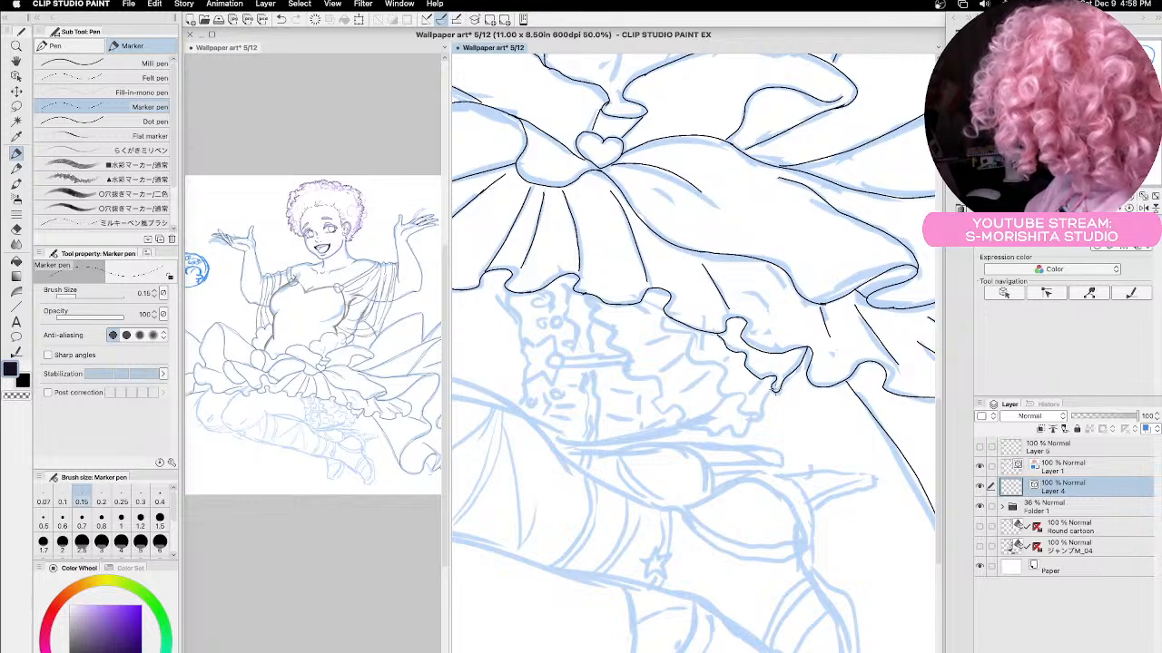
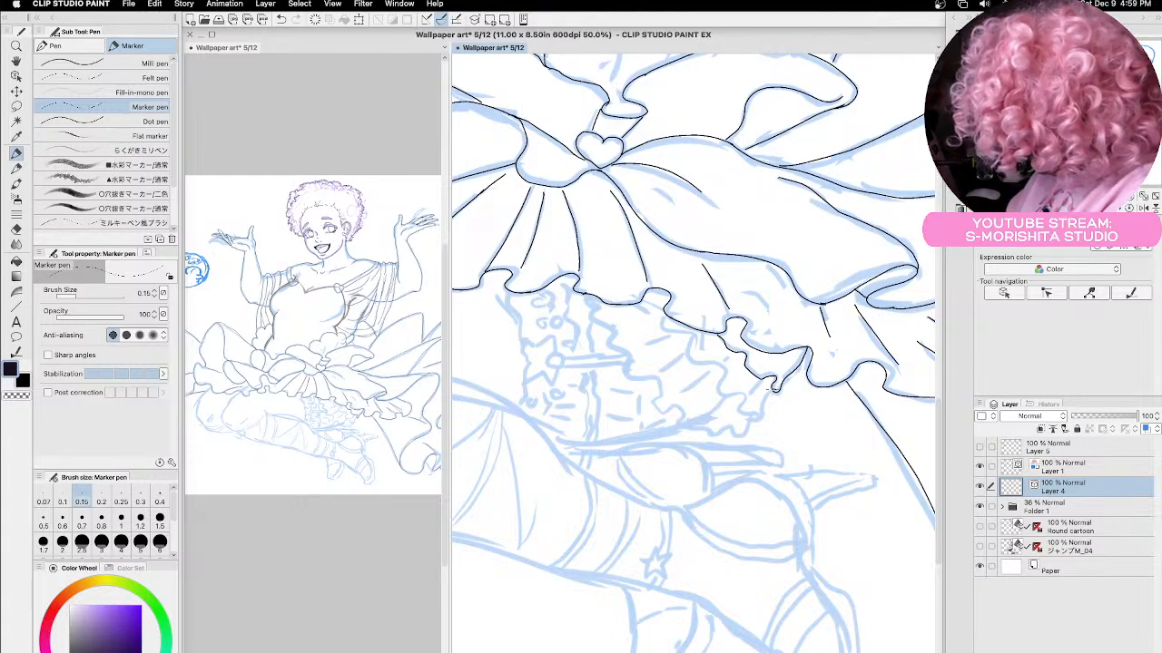
left_click_drag(773, 389, 751, 419)
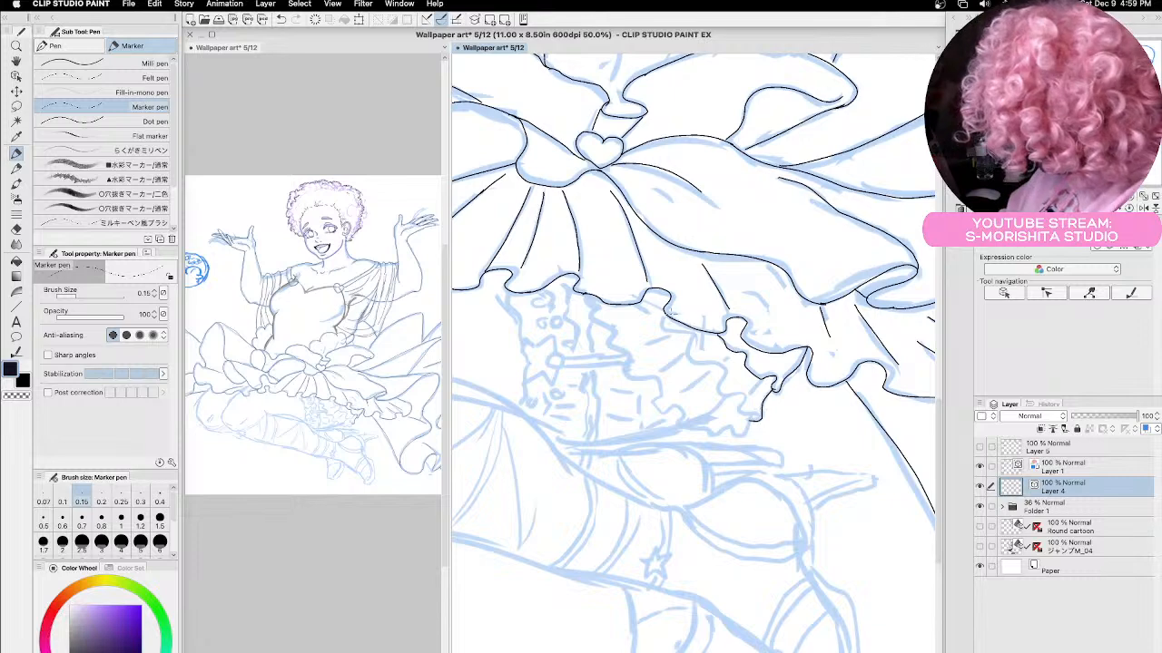
mouse_move(657, 316)
left_mouse_down()
mouse_move(684, 358)
mouse_move(715, 363)
mouse_move(713, 396)
mouse_move(742, 395)
mouse_move(739, 415)
mouse_move(755, 420)
left_mouse_up()
left_click_drag(766, 379, 749, 390)
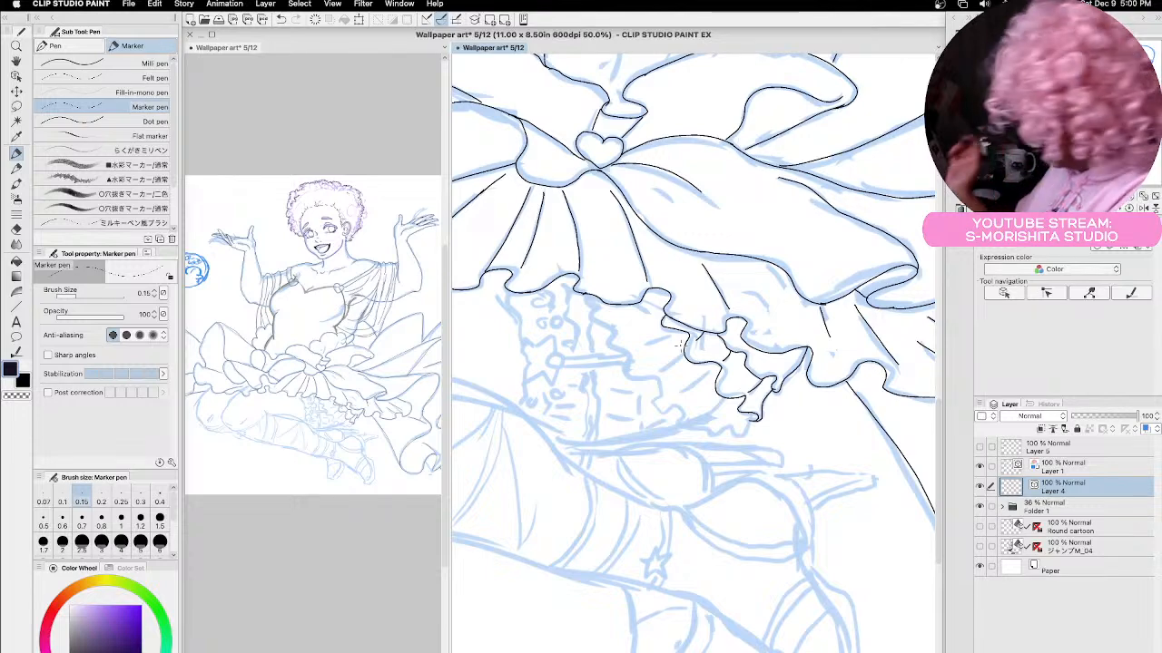
mouse_move(751, 416)
left_mouse_down()
mouse_move(733, 435)
mouse_move(698, 429)
mouse_move(606, 345)
mouse_move(590, 307)
left_mouse_up()
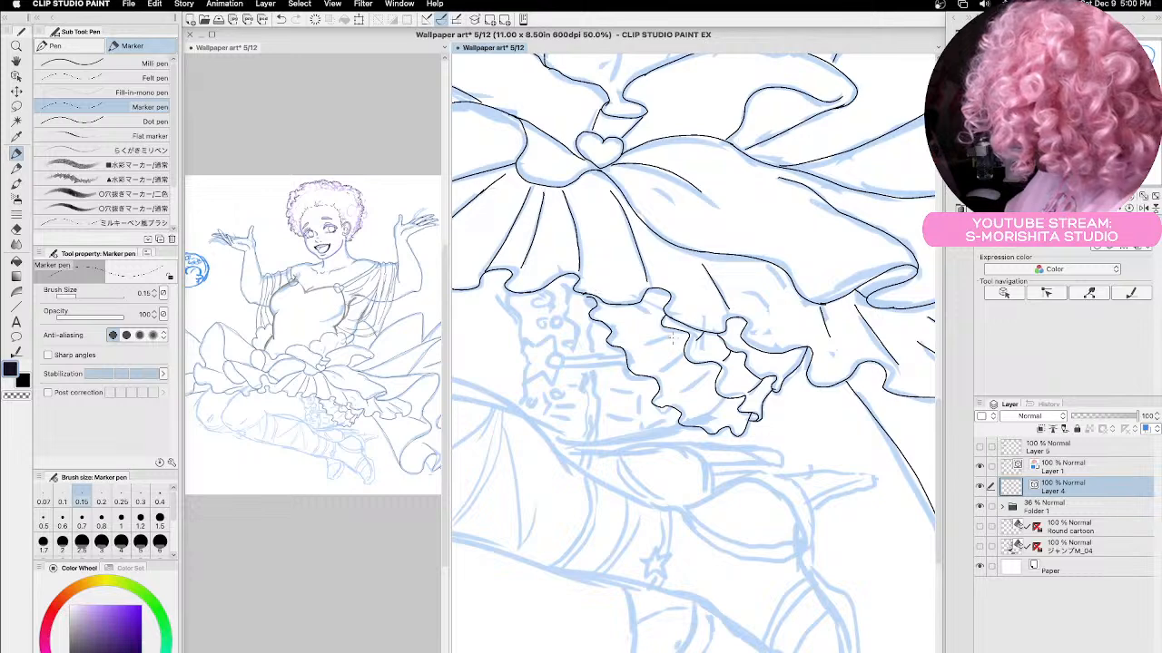
Add pleat crease lines inside the layered petticoat ruffles.
mouse_move(680, 330)
left_mouse_down()
mouse_move(648, 345)
mouse_move(701, 416)
left_mouse_up()
key("space")
mouse_move(601, 450)
left_mouse_down()
mouse_move(726, 466)
mouse_move(734, 496)
left_mouse_up()
left_click_drag(794, 343, 769, 365)
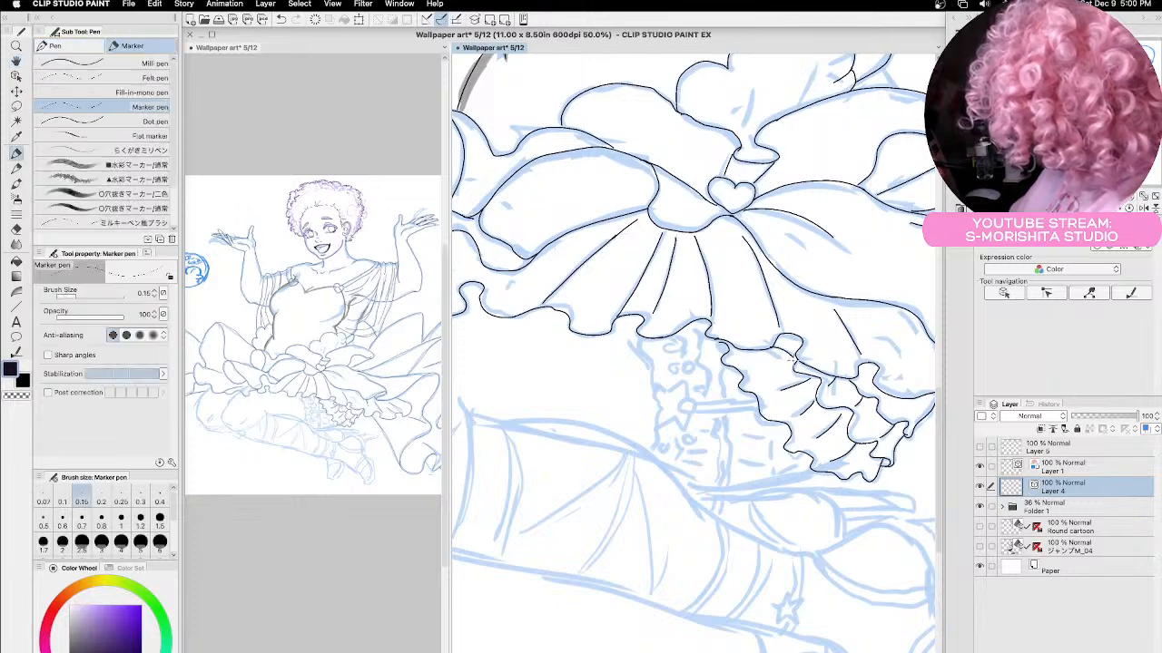
Ink the crinkled vertical lace trims beside the petticoat ruffles, above and below the sketched strap.
mouse_move(694, 323)
left_mouse_down()
mouse_move(708, 394)
mouse_move(718, 394)
mouse_move(716, 486)
left_mouse_up()
left_click_drag(723, 416, 723, 488)
left_click_drag(704, 334, 710, 396)
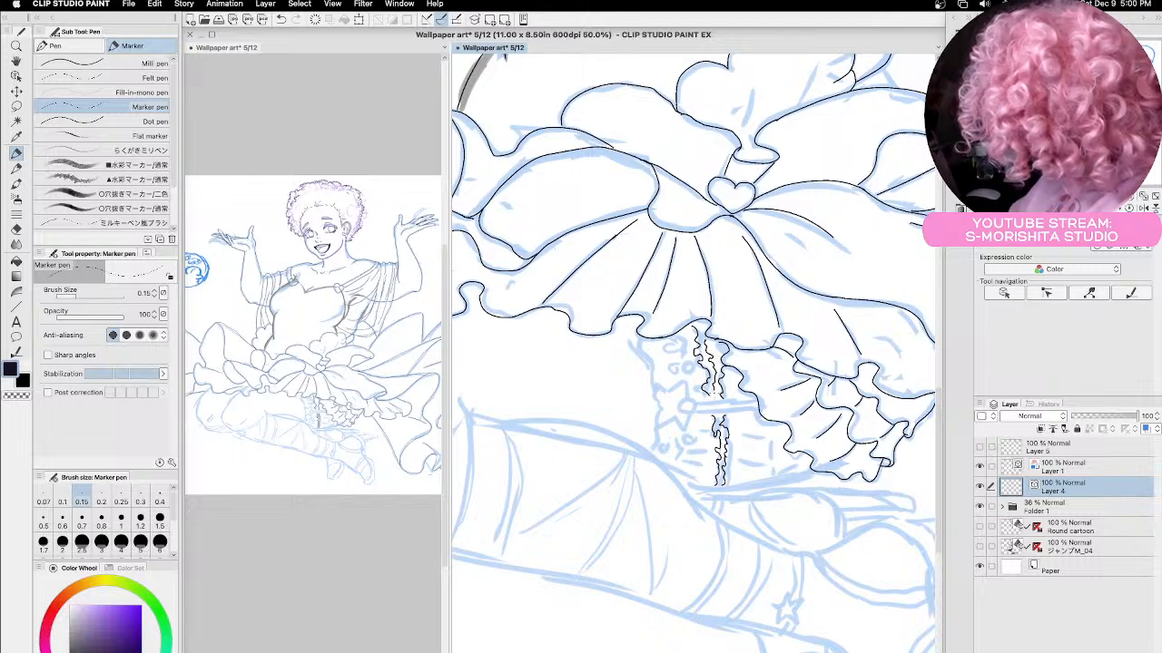
Ink the lower ruffled panel's bottom edge and creases, and the horizontal strap with its round button.
mouse_move(735, 436)
left_mouse_down()
mouse_move(766, 438)
mouse_move(767, 465)
mouse_move(791, 482)
mouse_move(715, 489)
left_mouse_up()
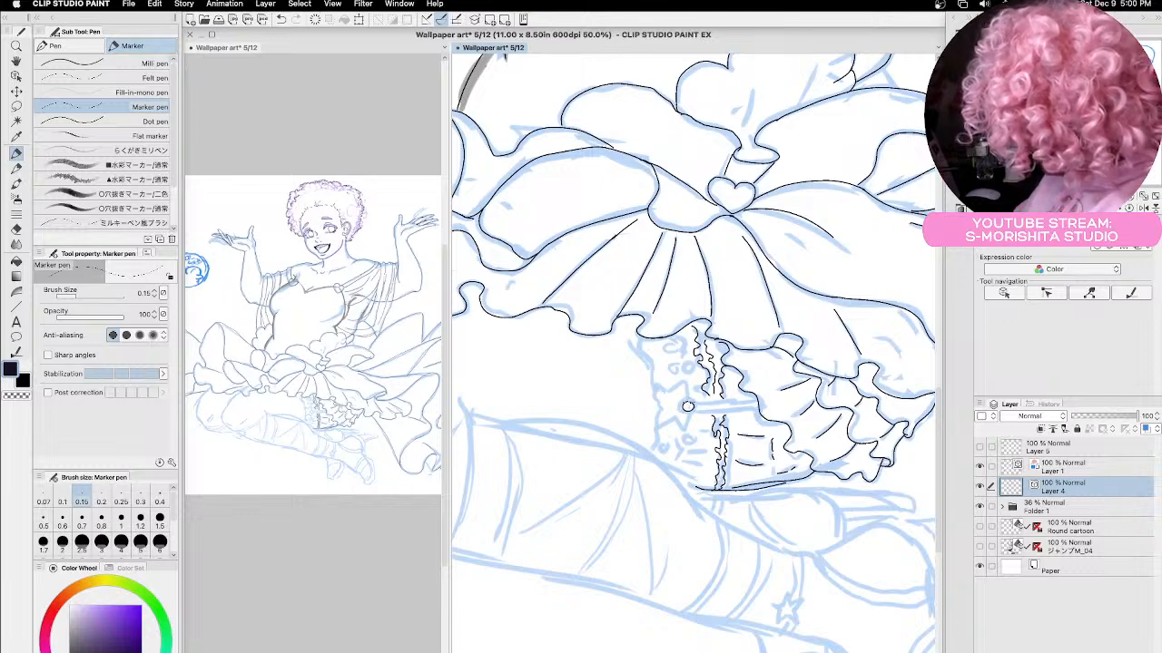
left_click_drag(717, 404, 688, 406)
mouse_move(764, 396)
left_mouse_down()
mouse_move(688, 406)
mouse_move(720, 432)
mouse_move(721, 453)
mouse_move(688, 454)
mouse_move(693, 468)
left_mouse_up()
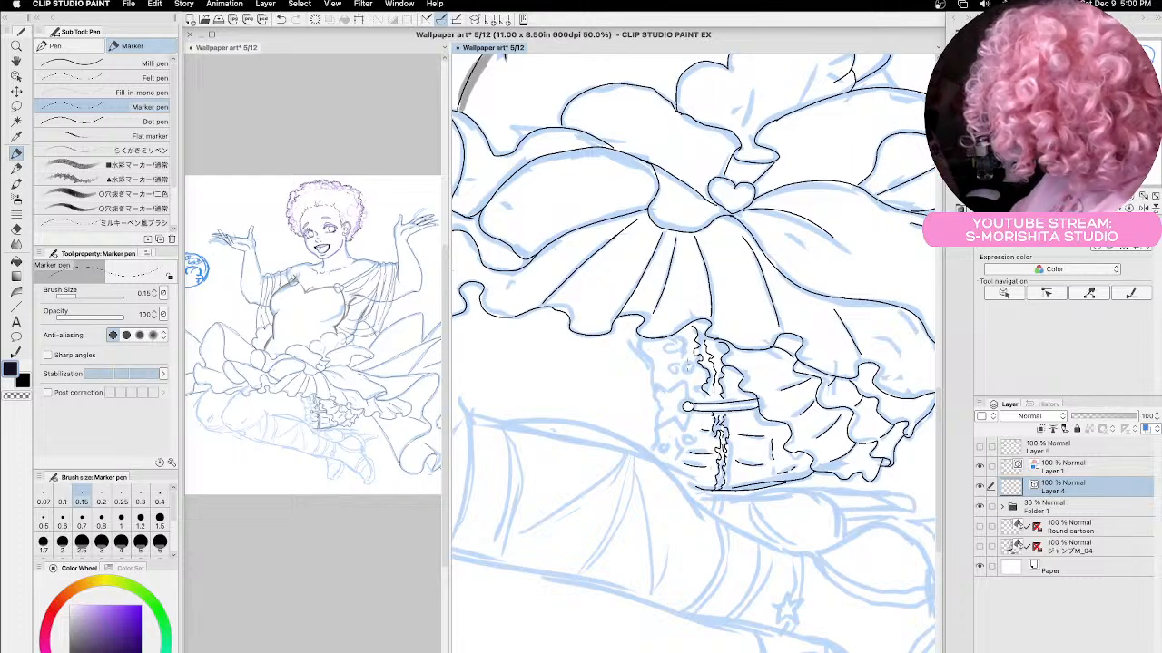
Ink the small circles decorating the lace panel and its crinkled outer edge.
mouse_move(690, 361)
left_mouse_down()
mouse_move(675, 370)
mouse_move(672, 350)
mouse_move(688, 345)
mouse_move(677, 364)
mouse_move(688, 363)
left_mouse_up()
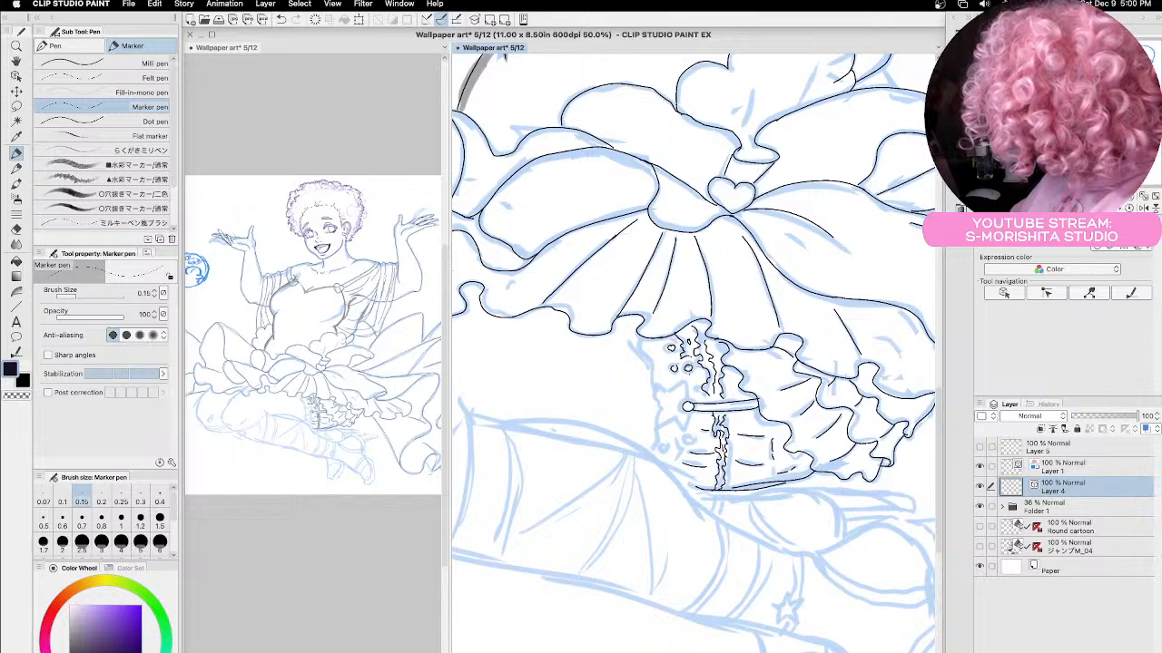
mouse_move(679, 440)
left_mouse_down()
mouse_move(672, 469)
mouse_move(686, 442)
mouse_move(665, 443)
left_mouse_up()
mouse_move(644, 336)
left_mouse_down()
mouse_move(639, 359)
mouse_move(660, 387)
mouse_move(653, 455)
left_mouse_up()
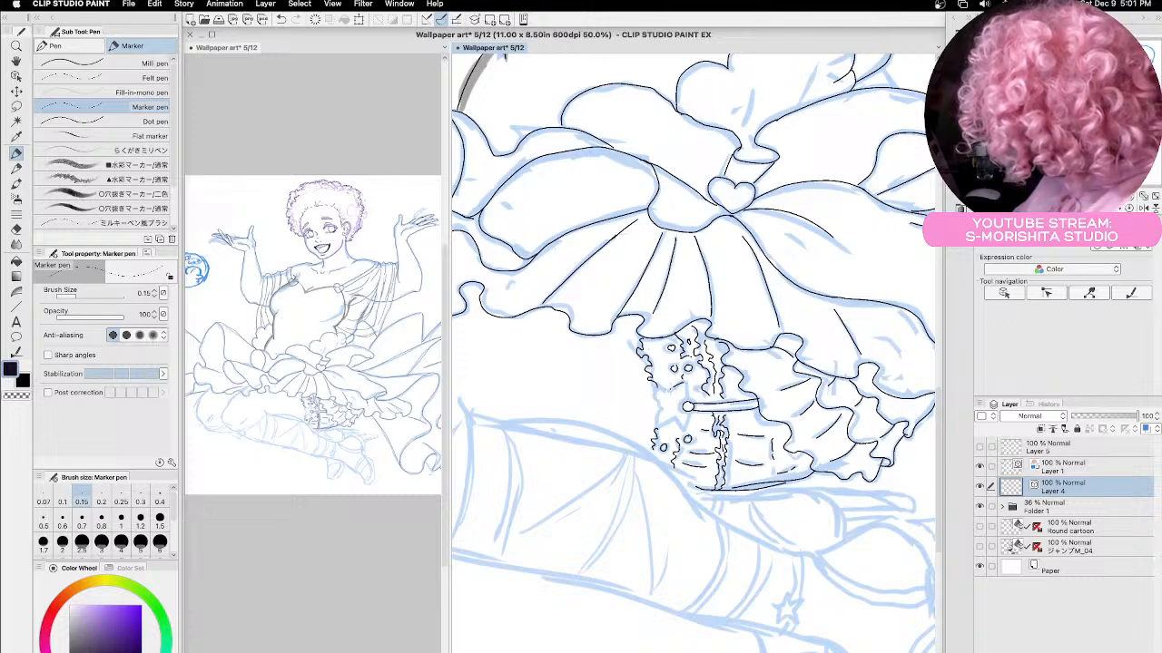
Ink the pointed bow around the strap's round button, and save the illustration.
left_click_drag(650, 392, 660, 433)
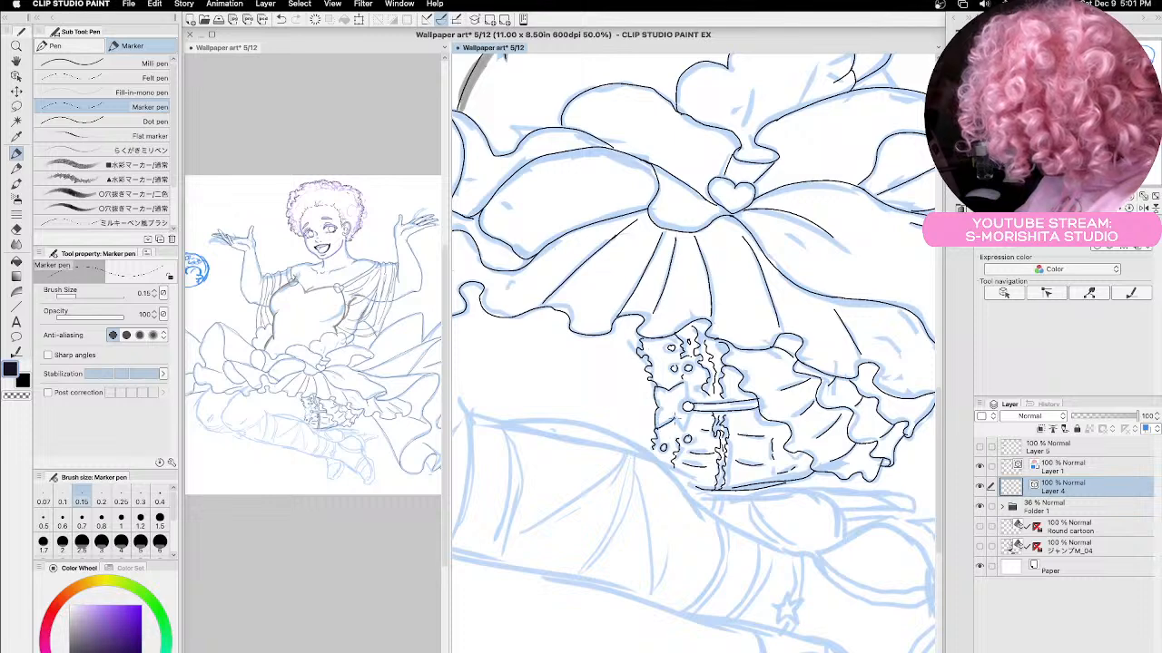
left_click_drag(684, 386, 686, 393)
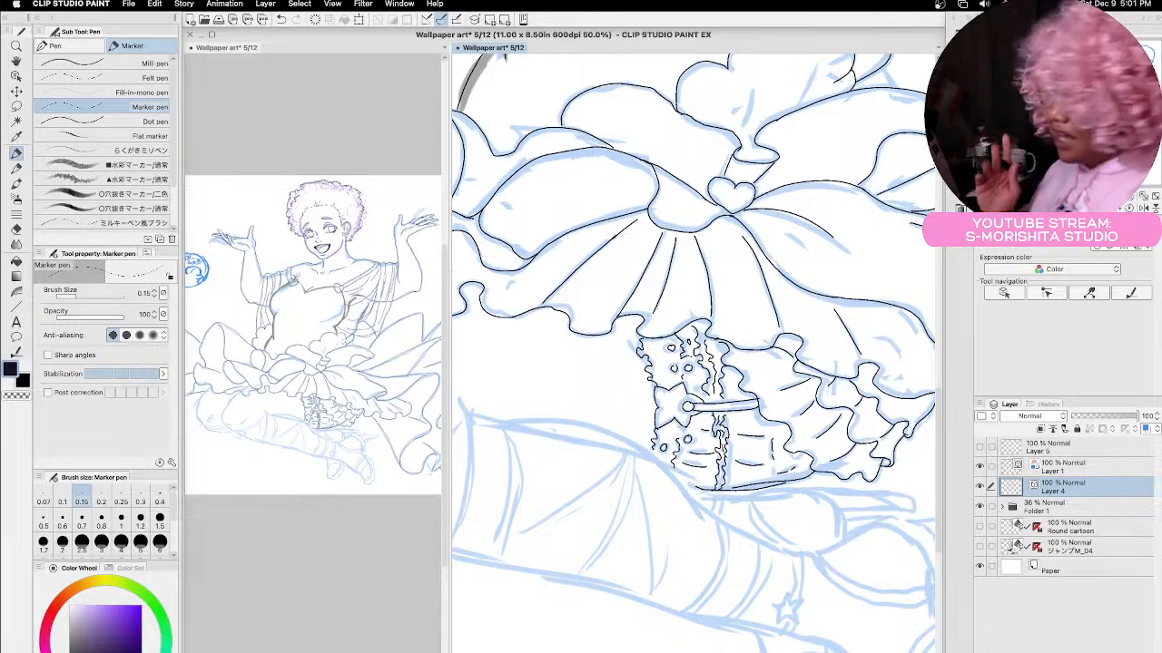
key("super+s")
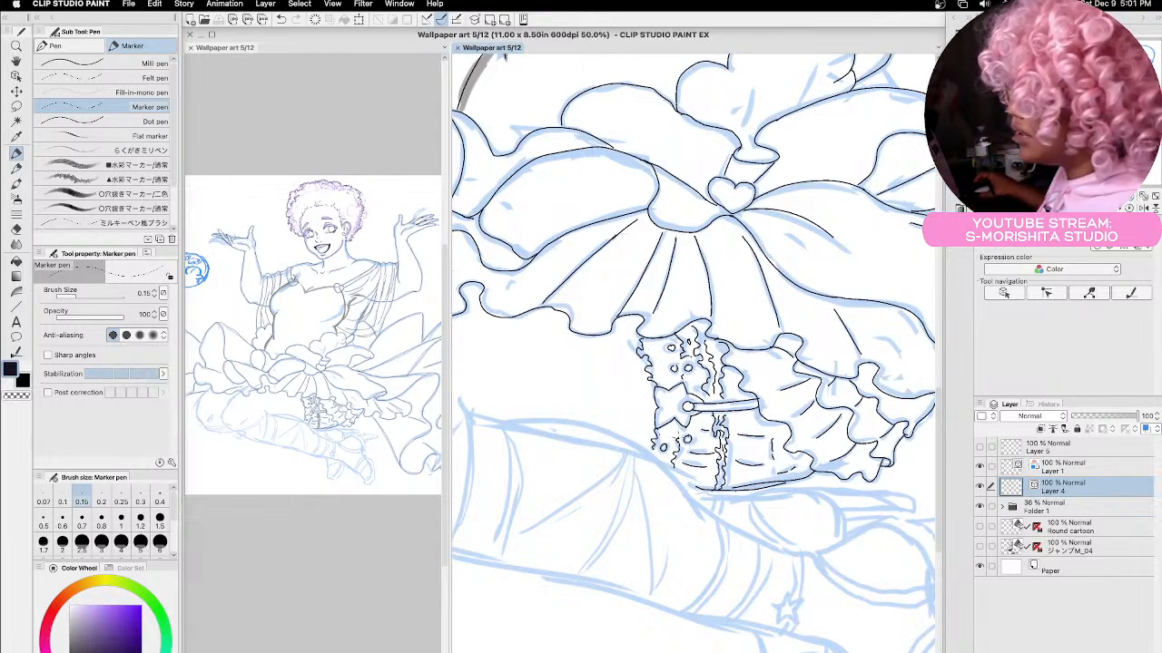
Bring the whole illustration into view and close the second reference view of it.
scroll(600, 406, "down", 2)
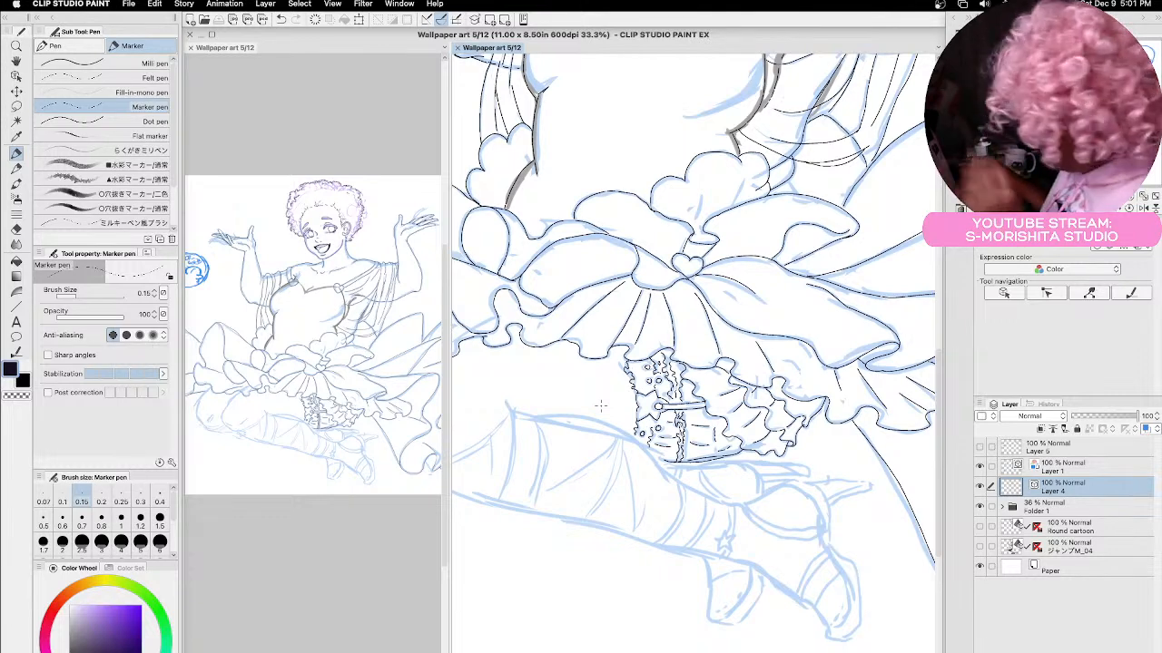
scroll(600, 406, "down", 3)
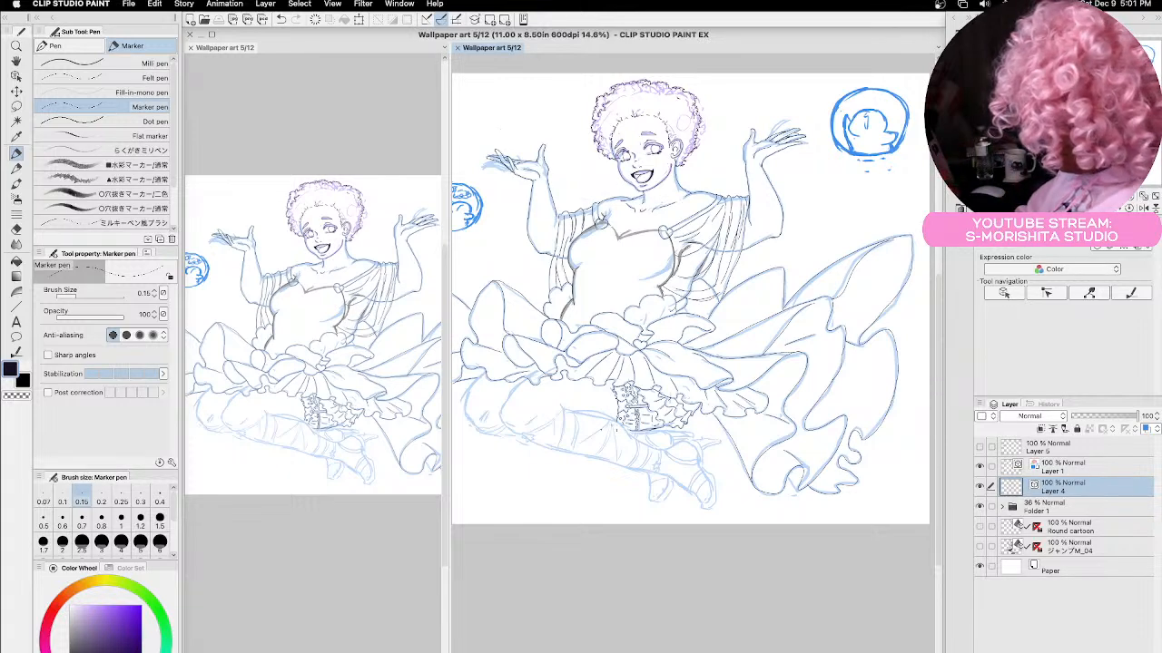
key("space")
mouse_move(614, 445)
left_mouse_down()
mouse_move(714, 467)
mouse_move(687, 498)
left_mouse_up()
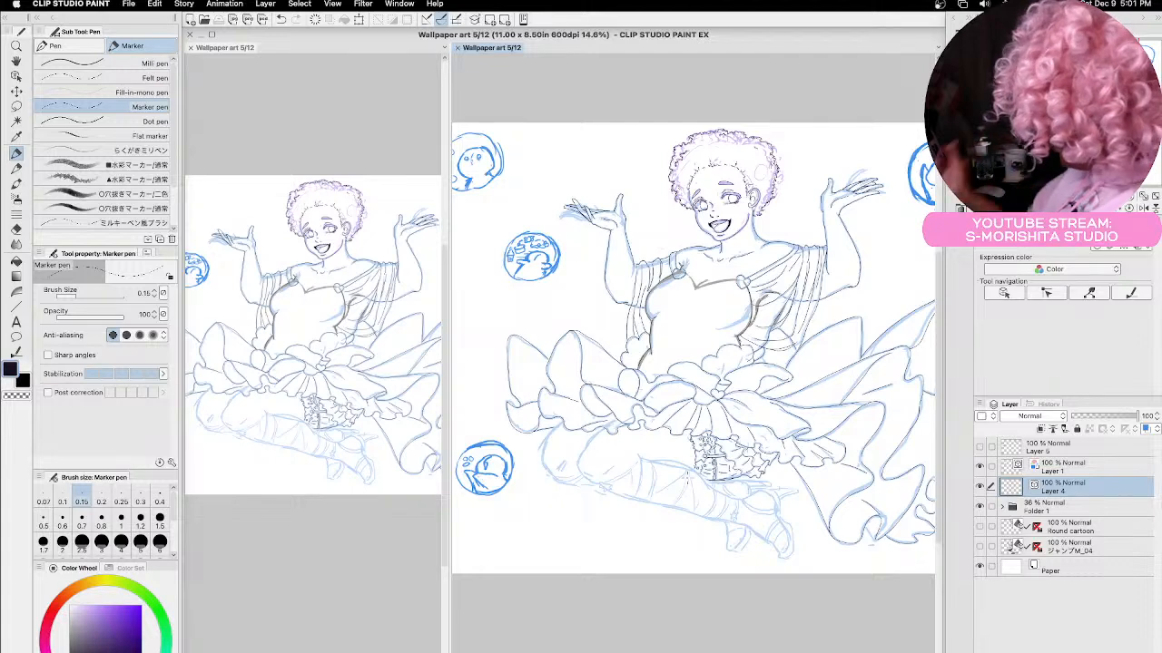
left_click(190, 47)
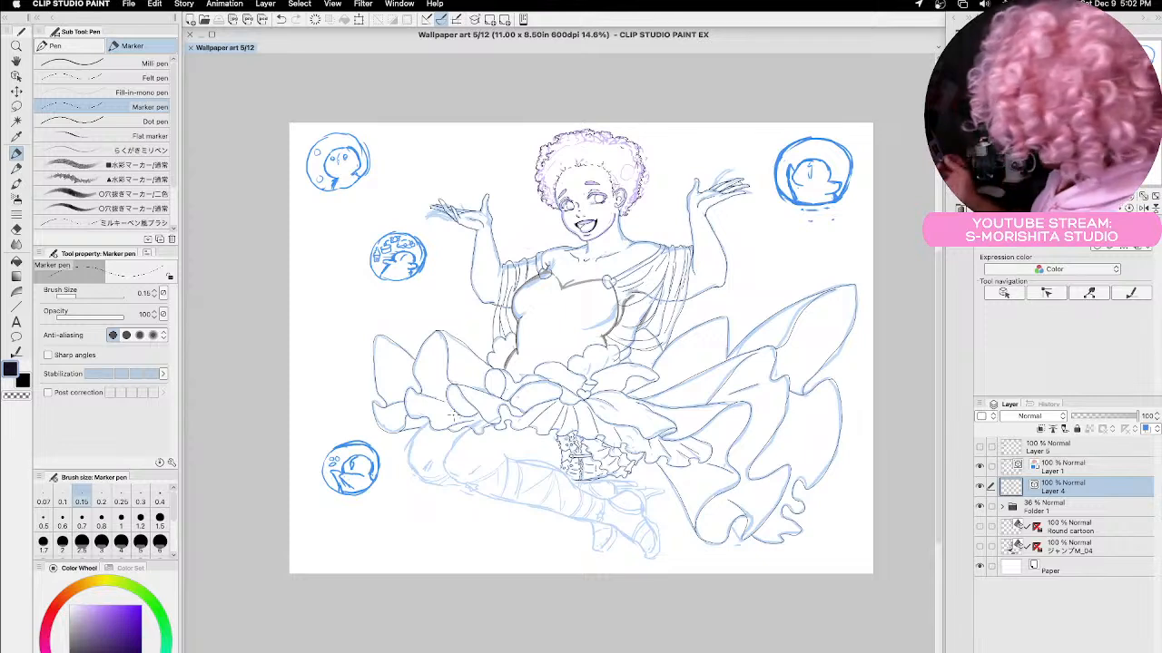
Examine the line art with and without the sketch by toggling the visibility of Folder 1, leaving it shown.
left_click(980, 507)
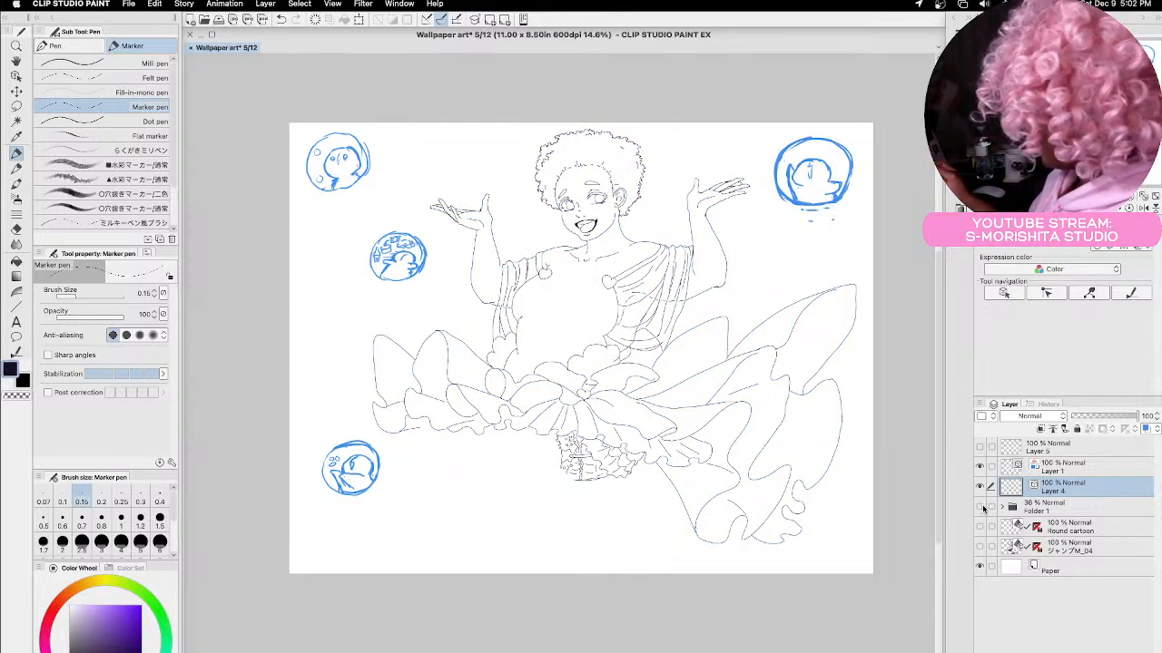
left_click(980, 507)
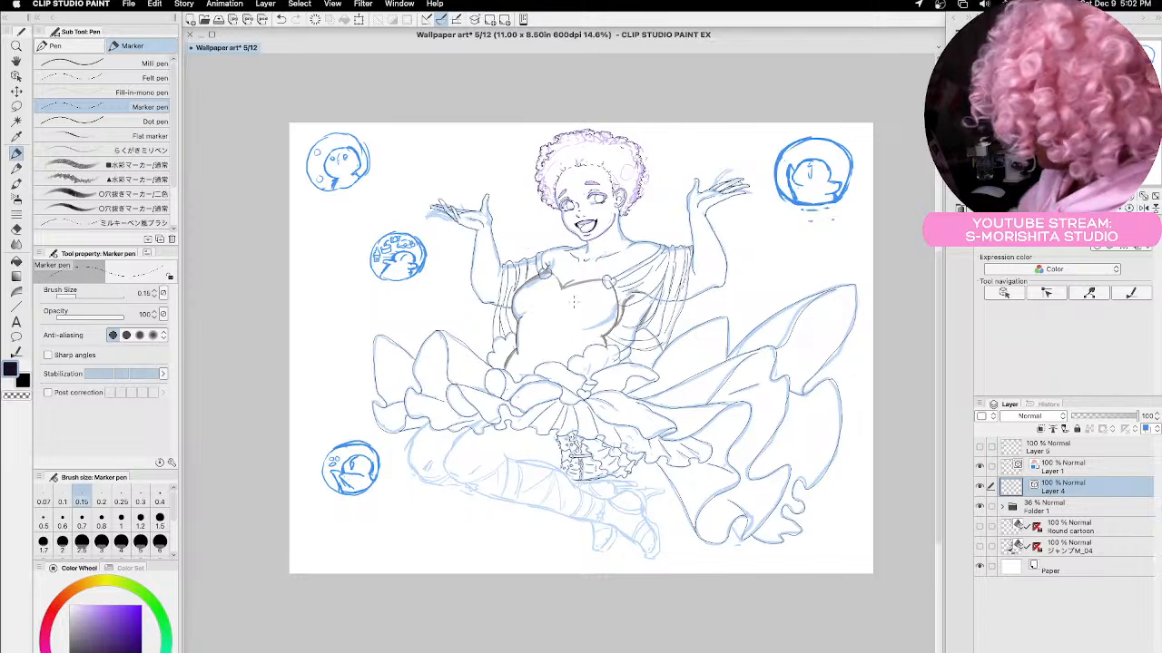
left_click(980, 507)
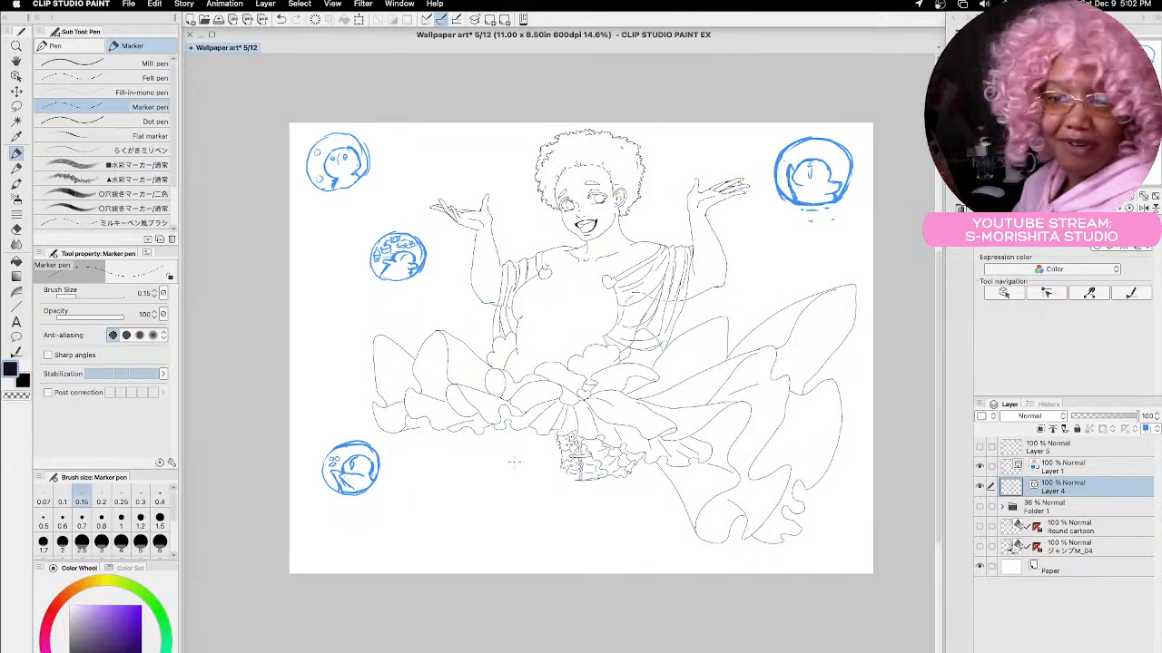
scroll(514, 462, "up", 3)
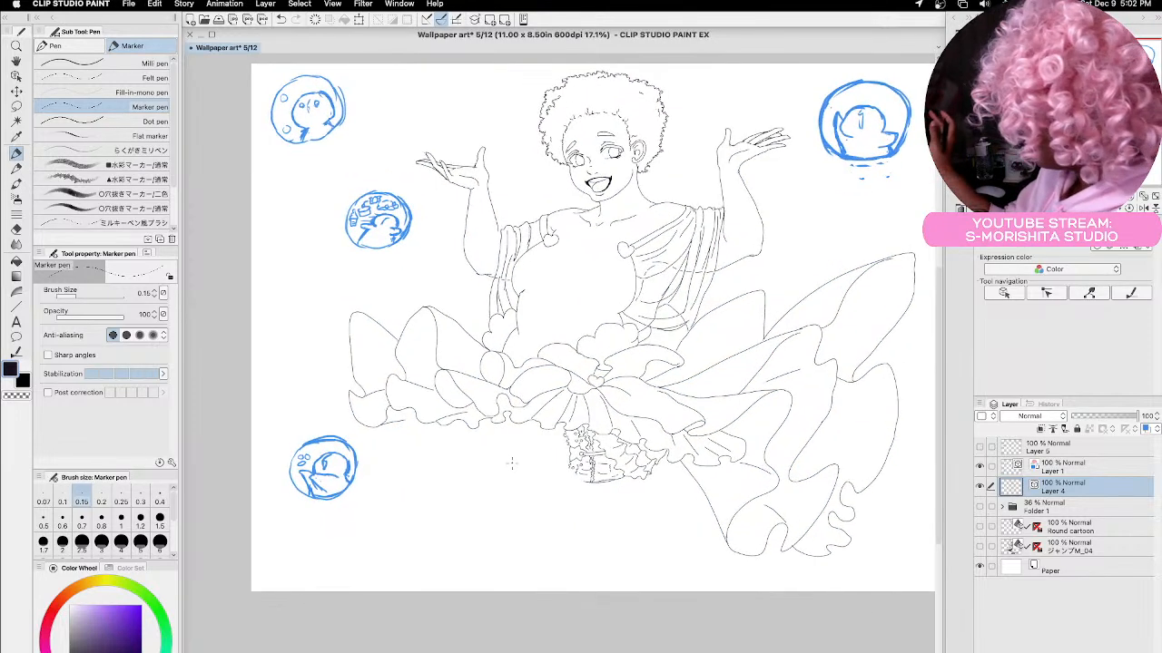
left_click(979, 507)
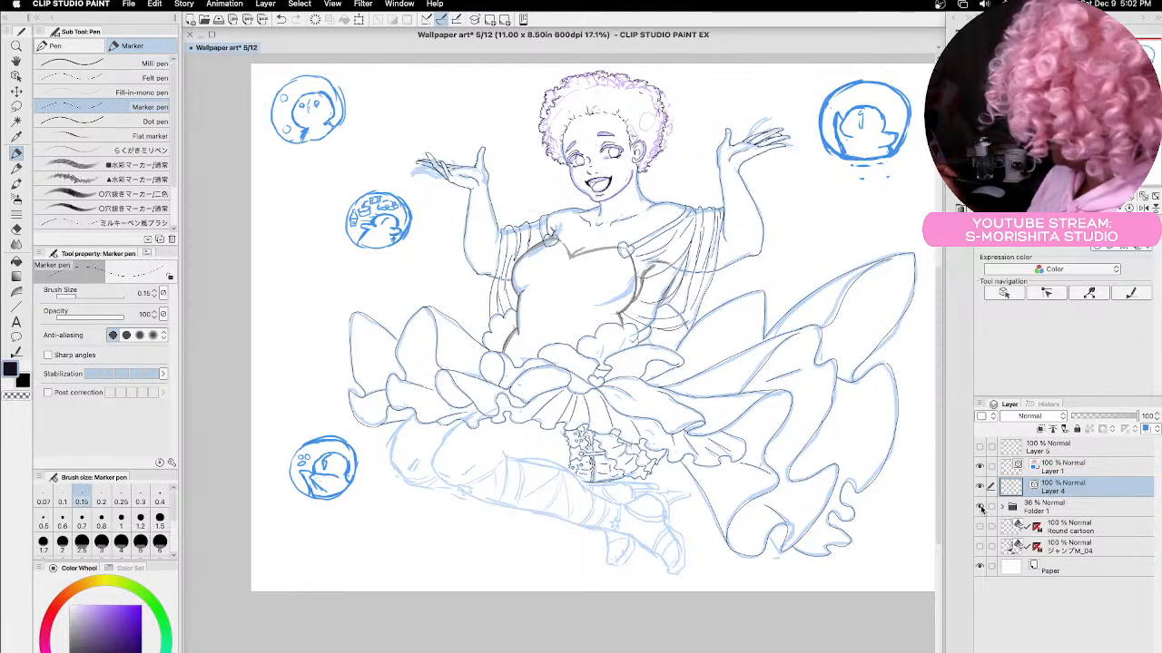
left_click(980, 508)
left_click(980, 508)
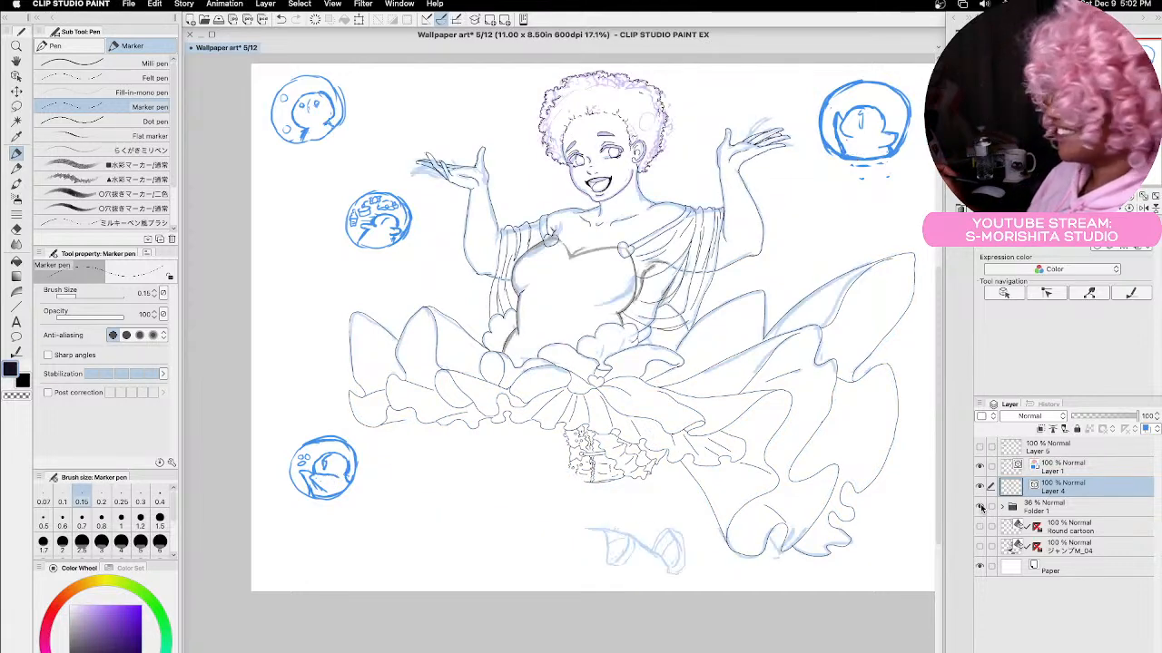